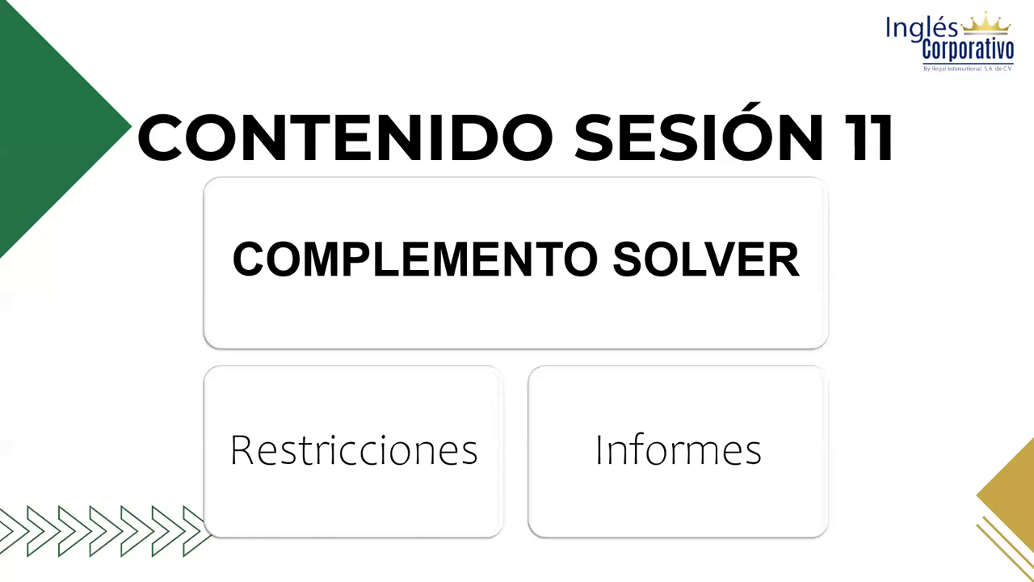
# Go back two slides to the EXCEL AVANZADO SESIÓN 11 title slide
pyautogui.press('Left')
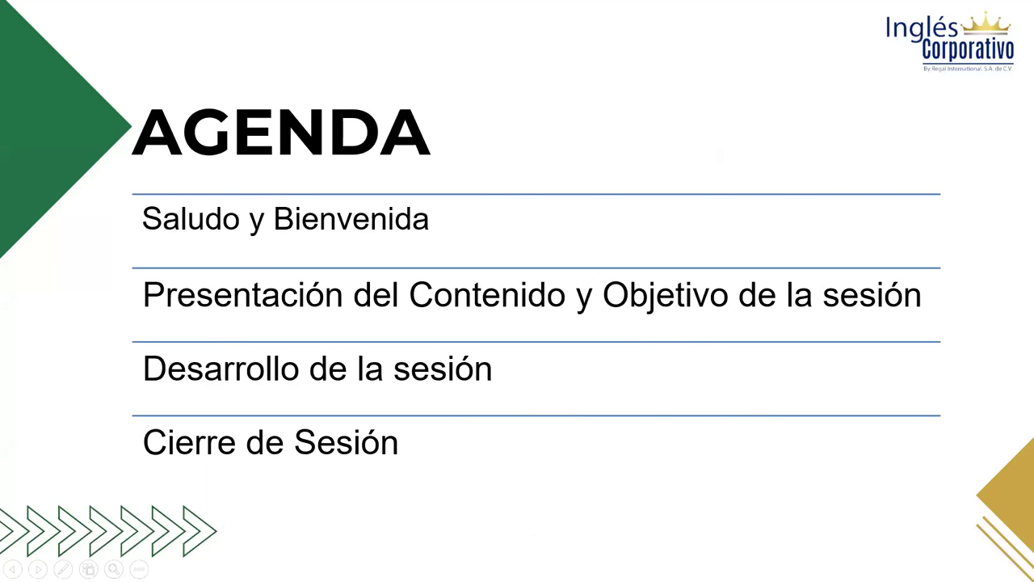
pyautogui.press('Left')
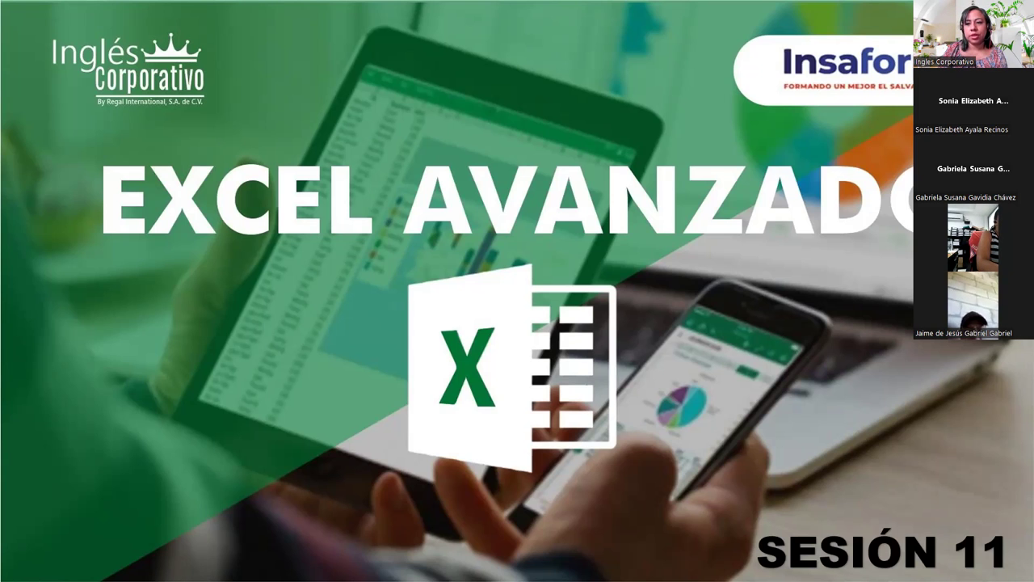
# Advance past the AGENDA slide to the CONTENIDO SESIÓN 11 slide
pyautogui.press('Right')
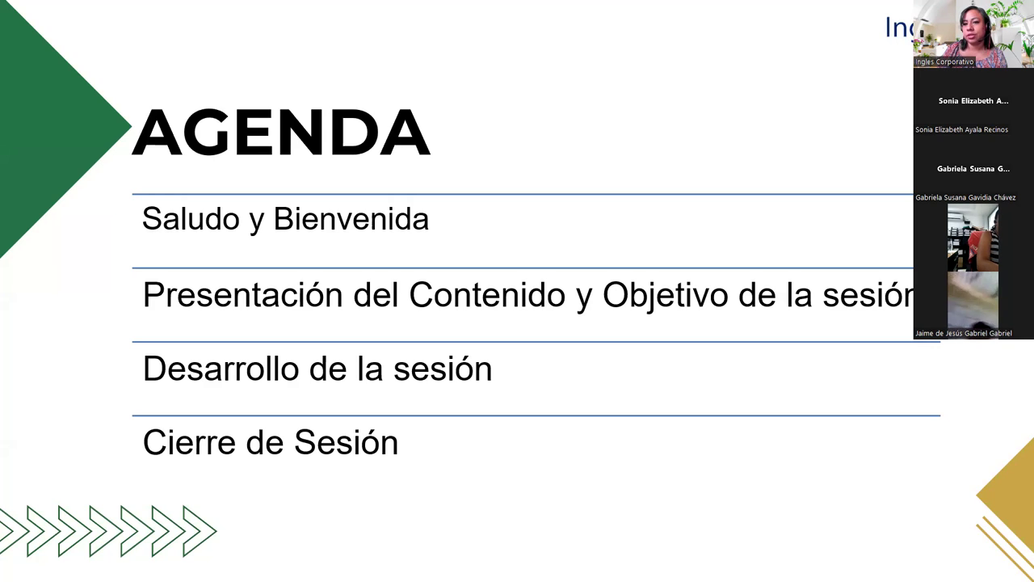
pyautogui.press('Right')
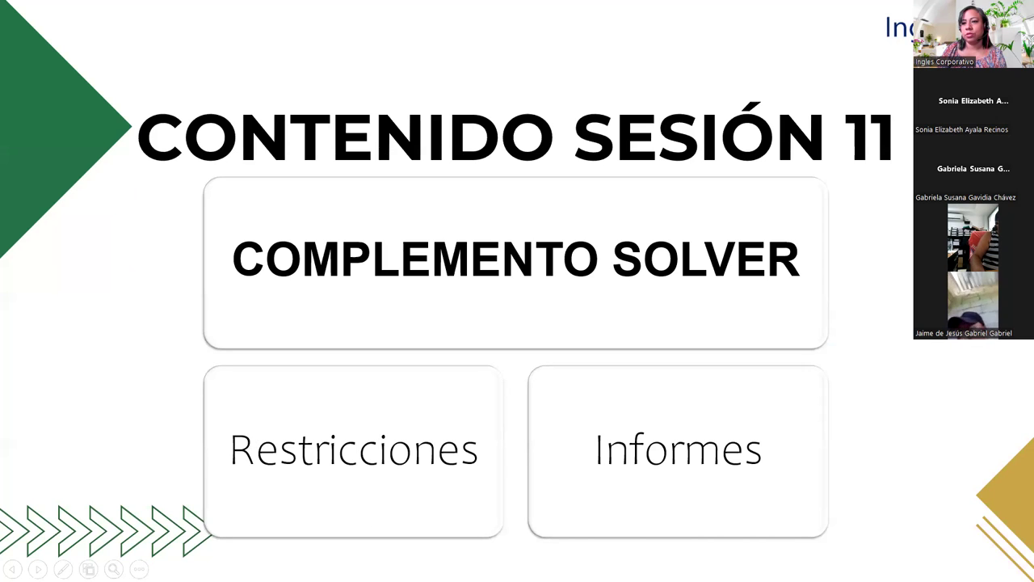
# Advance the slideshow one slide toward RESTRICCIONES SOLVER
pyautogui.press('Right')
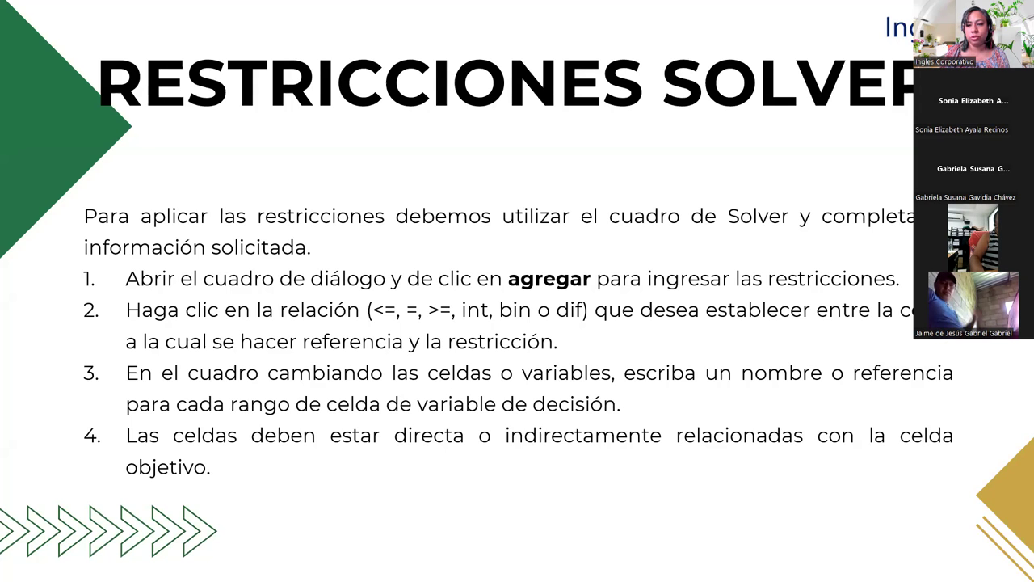
# Move the slideshow forward one slide toward CREAR INFORMES
pyautogui.press('Right')
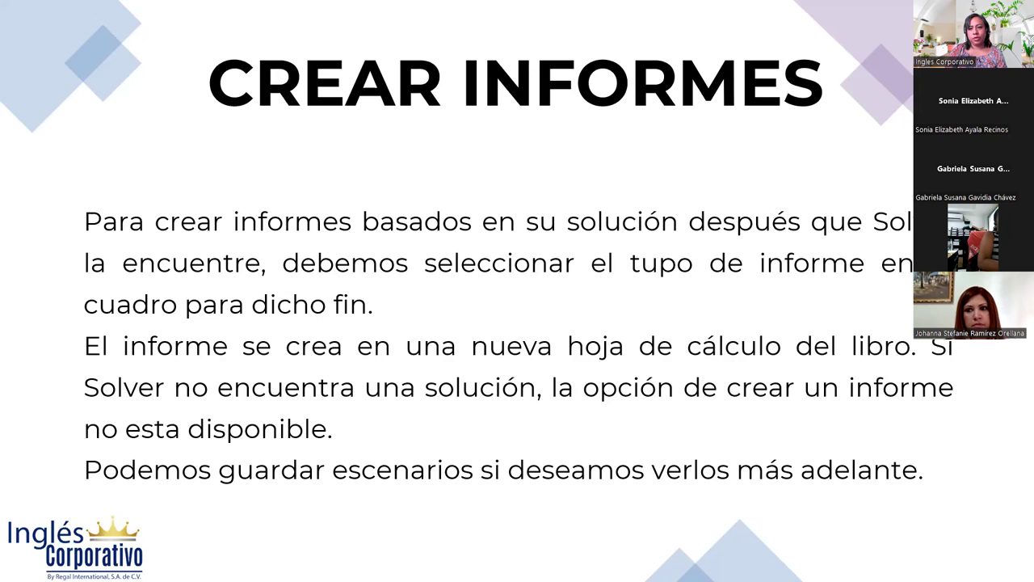
# Advance one slide, reaching the CREAR INFORMES slide on Solver reports and scenarios
pyautogui.press('Right')
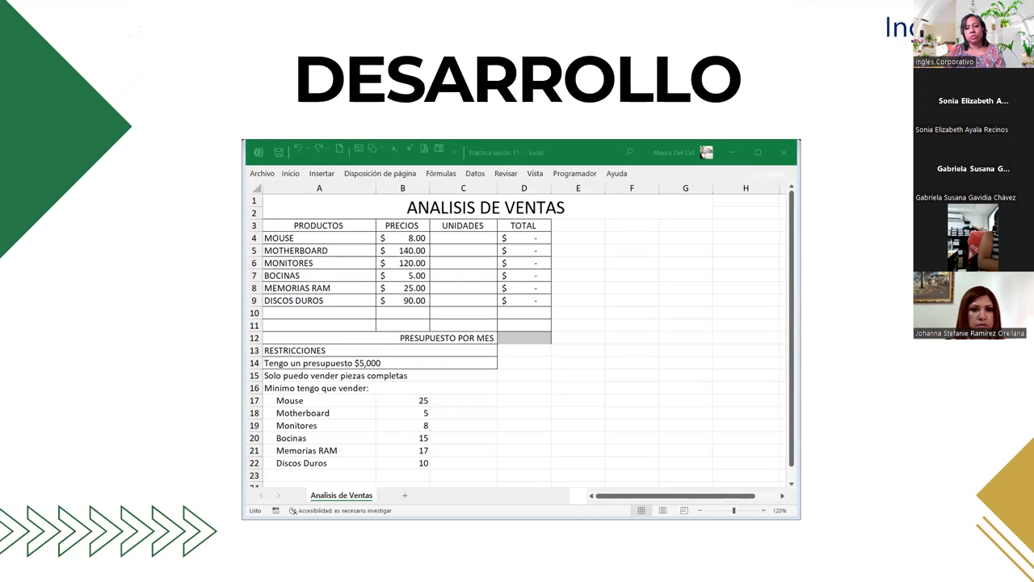
# Switch from the slideshow to the Práctica sesión 11 workbook's Analisis de Ventas sheet
pyautogui.hotkey('alt', 'Tab')
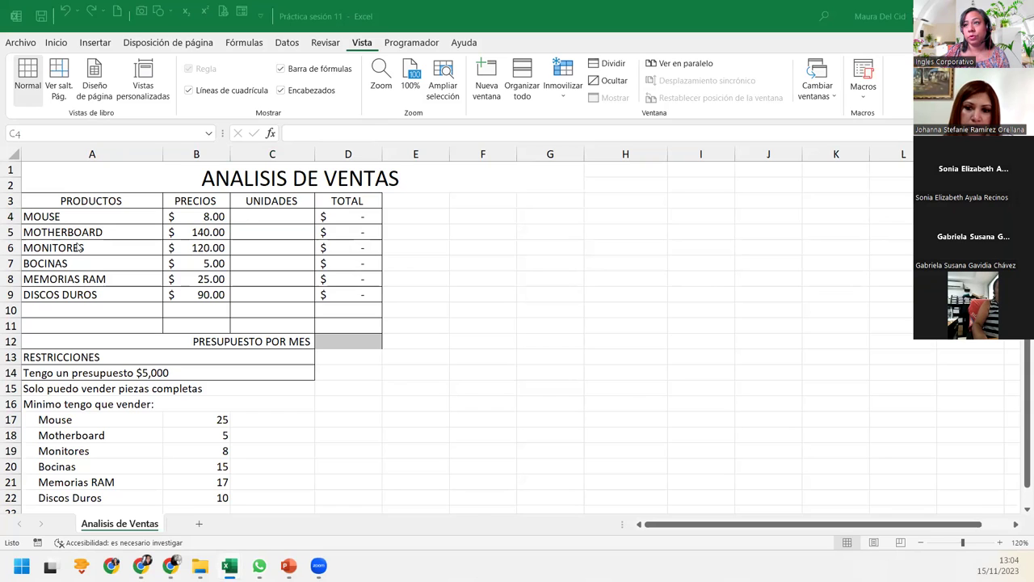
pyautogui.click(210, 230)
pyautogui.click(204, 262)
pyautogui.click(198, 294)
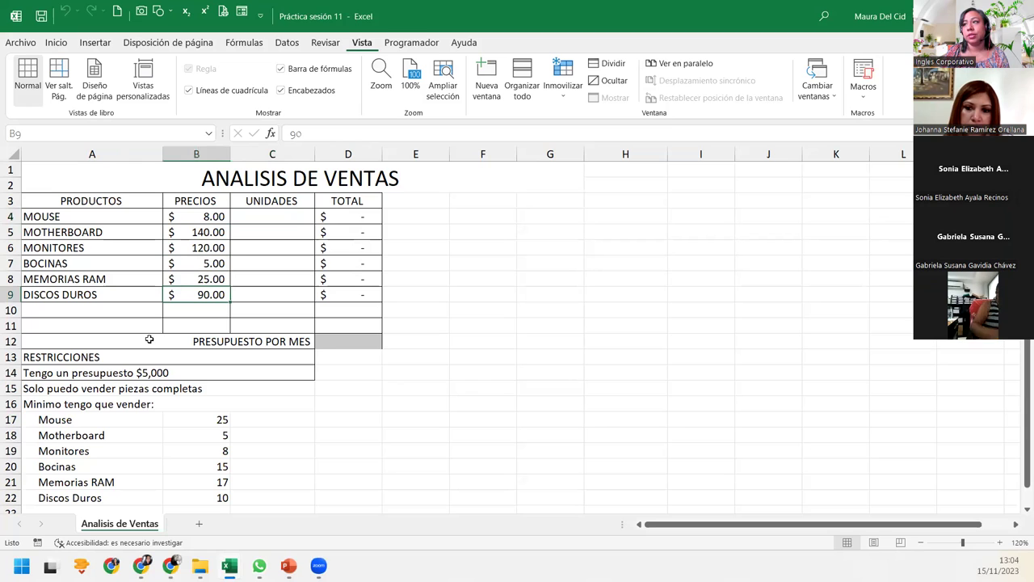
pyautogui.scroll(-1, 149, 339)
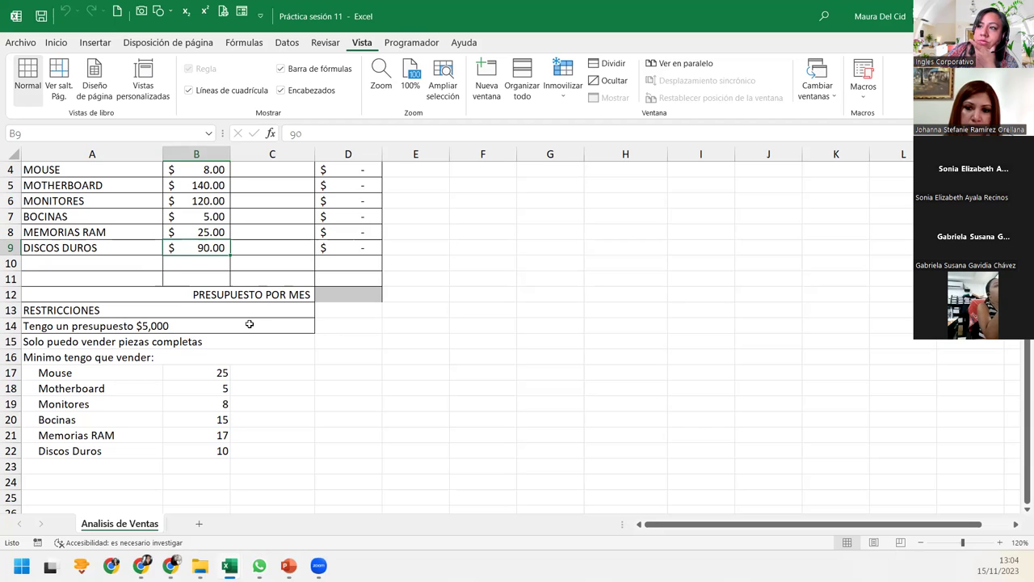
pyautogui.click(170, 371)
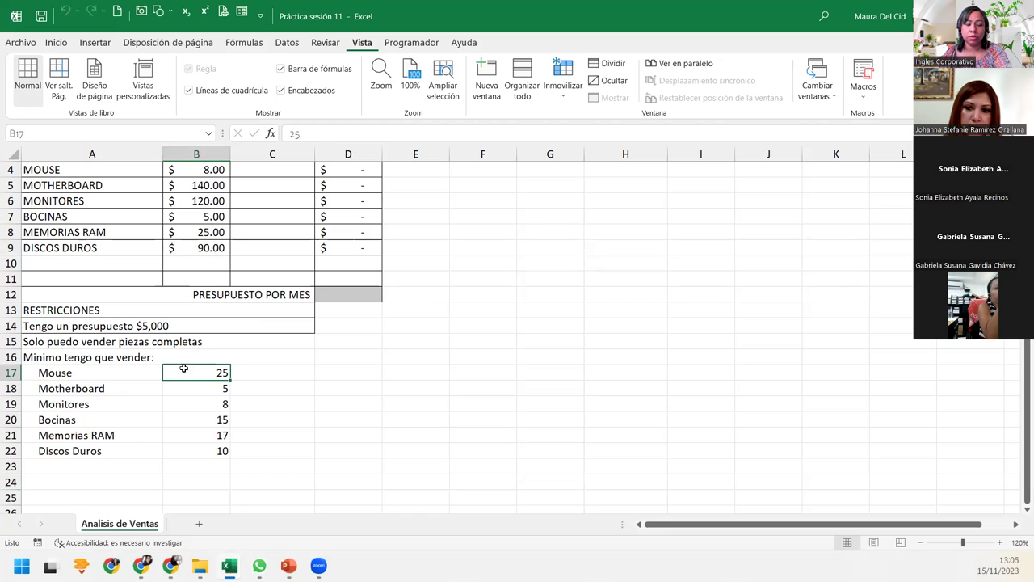
pyautogui.click(992, 315)
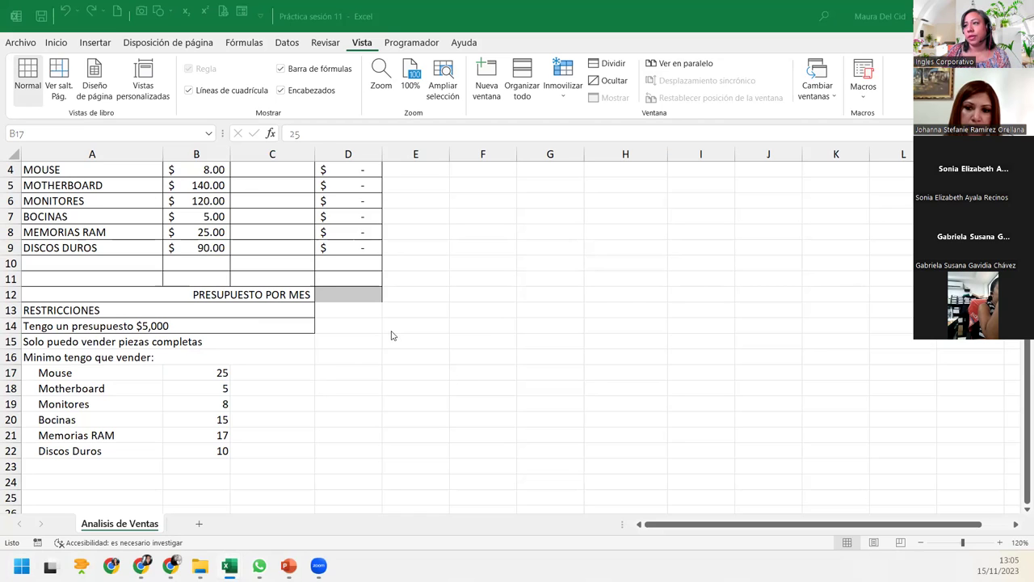
pyautogui.click(341, 292)
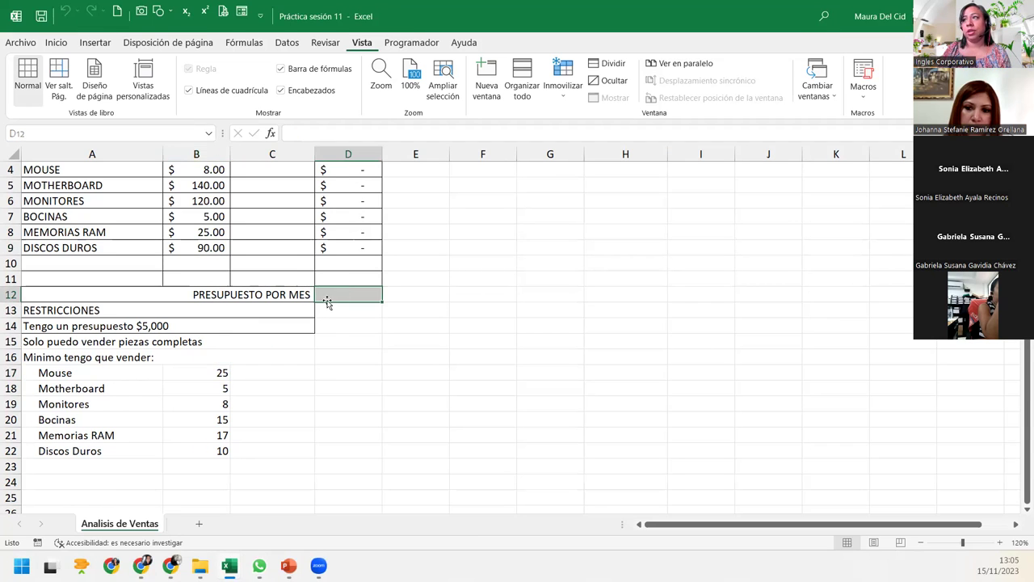
pyautogui.scroll(1, 328, 301)
pyautogui.click(355, 212)
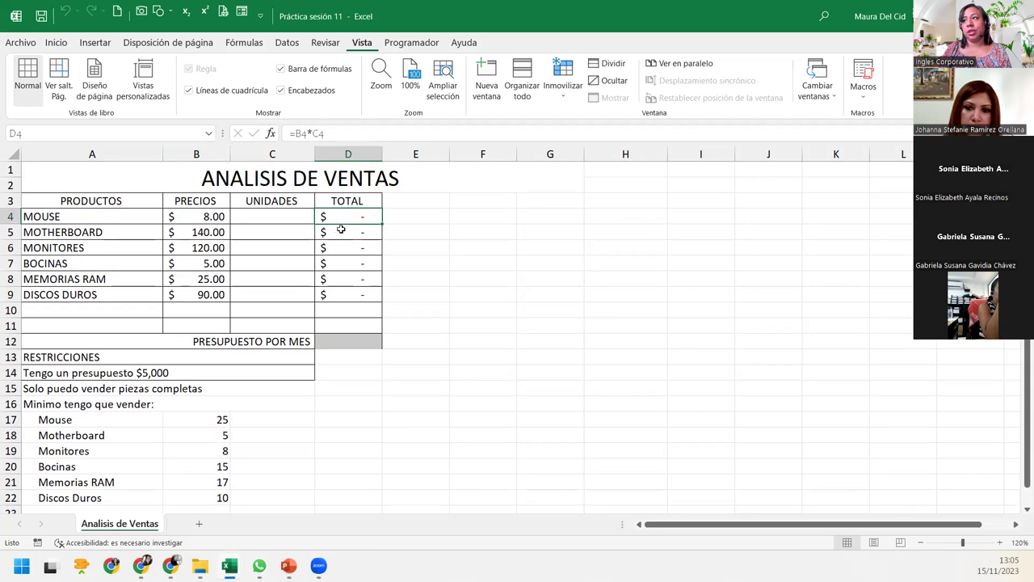
pyautogui.click(337, 235)
pyautogui.click(338, 249)
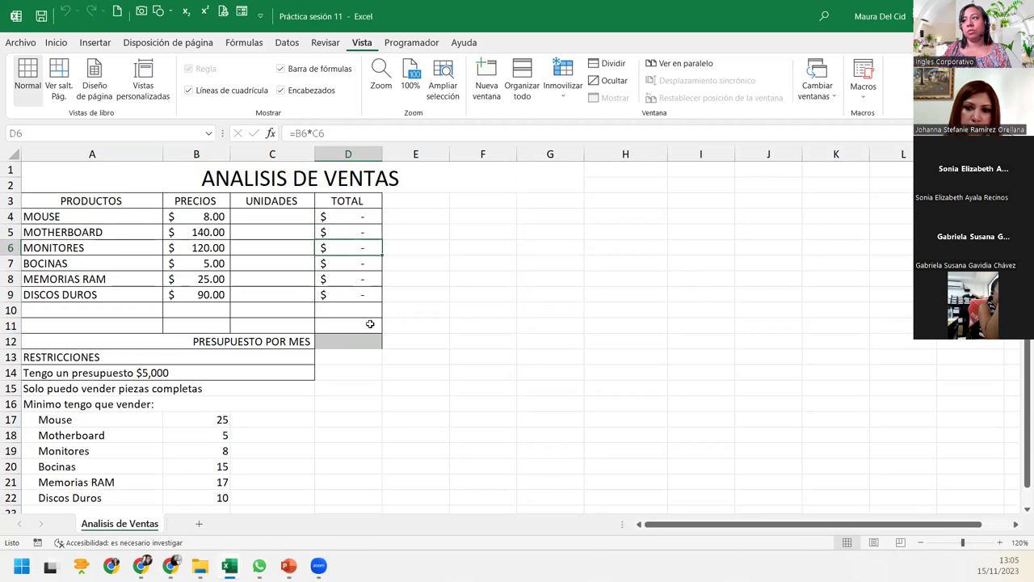
pyautogui.click(353, 337)
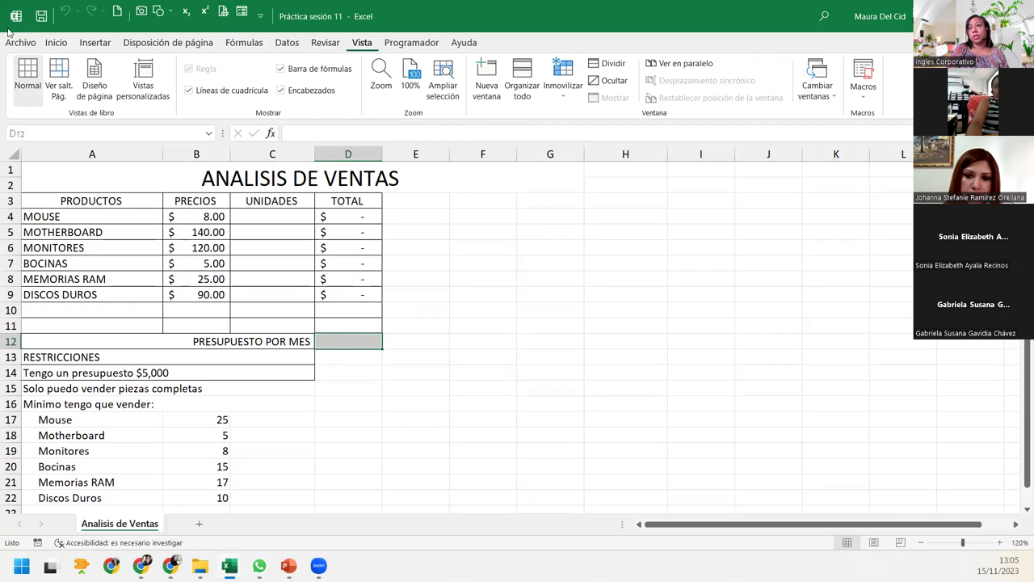
# Enter =SUMA(D4:D9) in D12 so the budget totals the TOTAL column
pyautogui.click(67, 46)
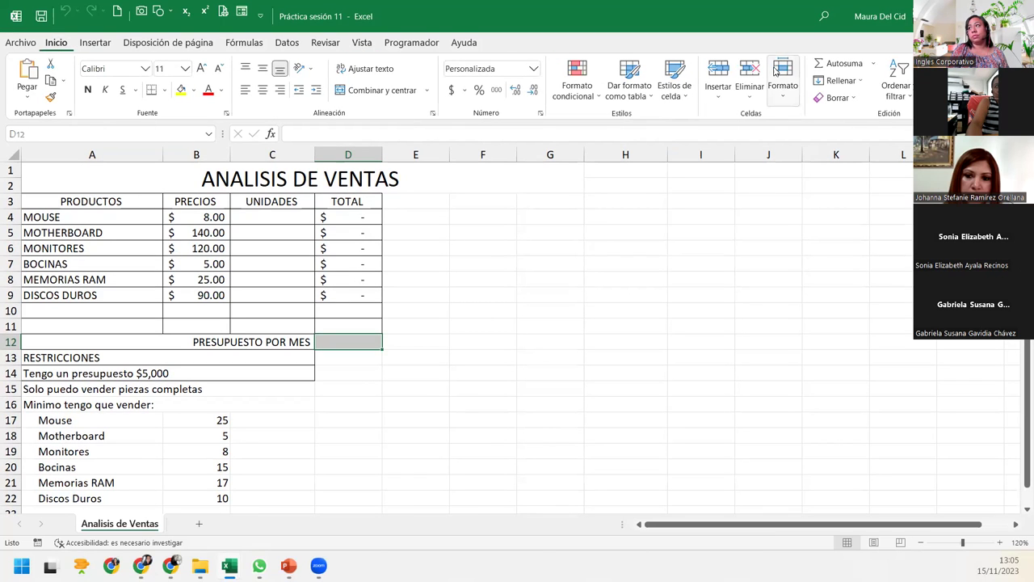
pyautogui.click(836, 63)
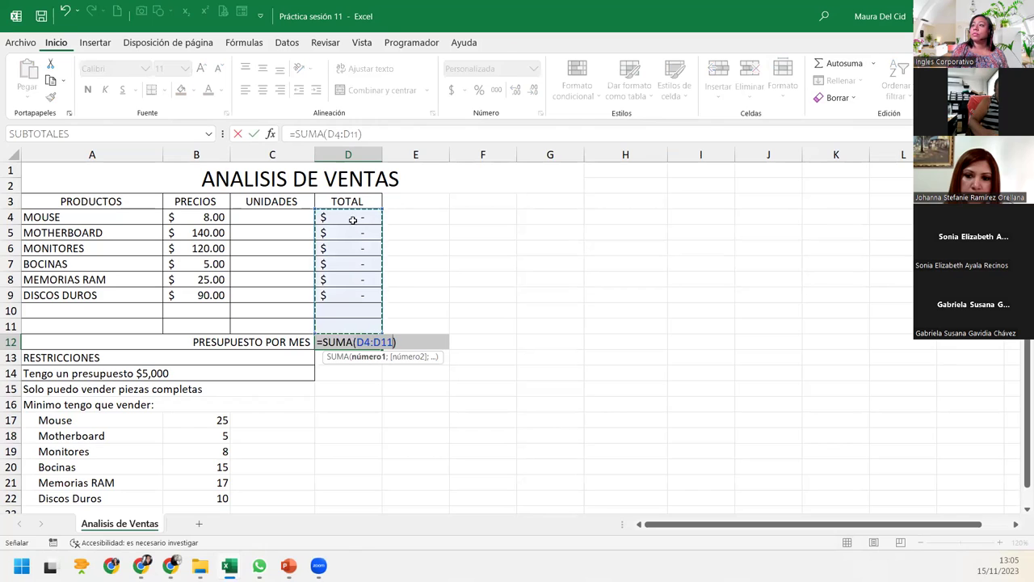
pyautogui.moveTo(351, 216); pyautogui.dragTo(357, 294)
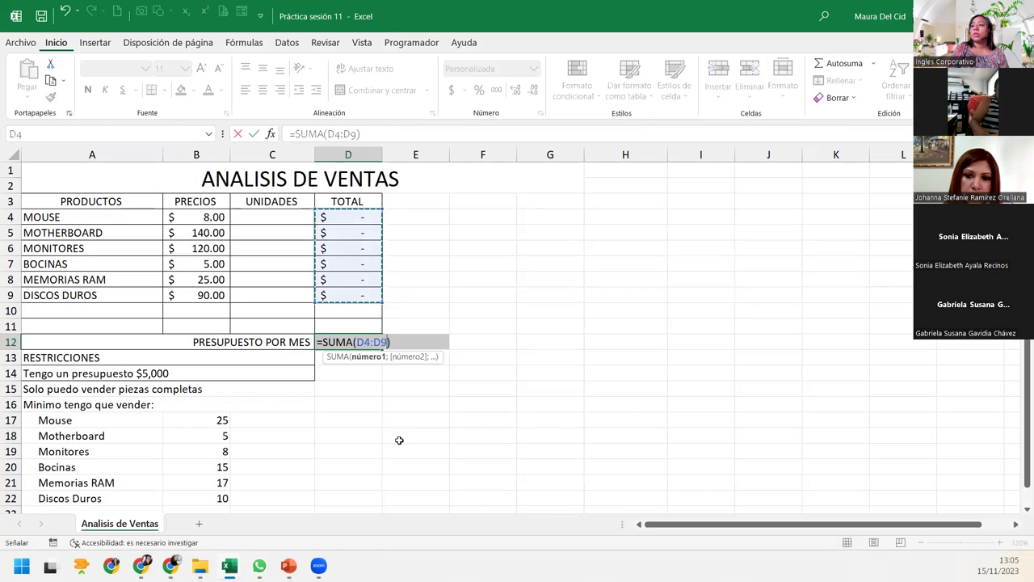
pyautogui.press('Return')
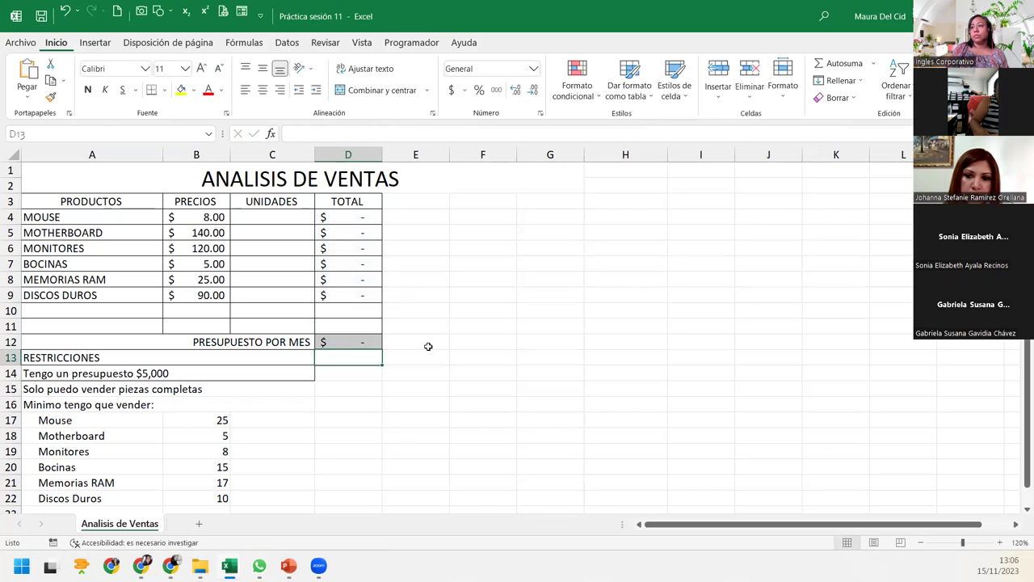
pyautogui.click(366, 341)
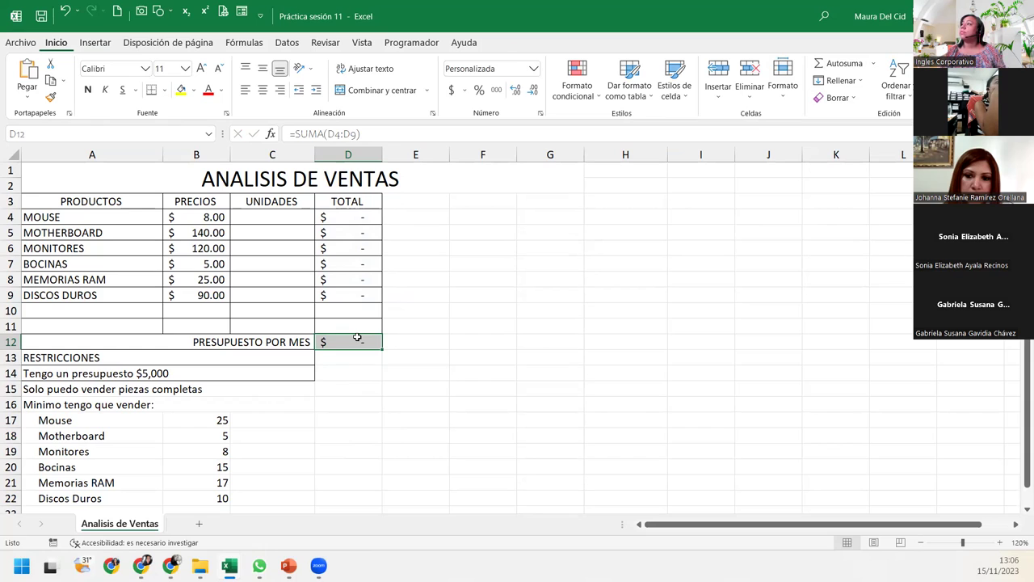
# Show the calculation mode choices, Automático or Manual, with Alt+M, X
pyautogui.click(287, 41)
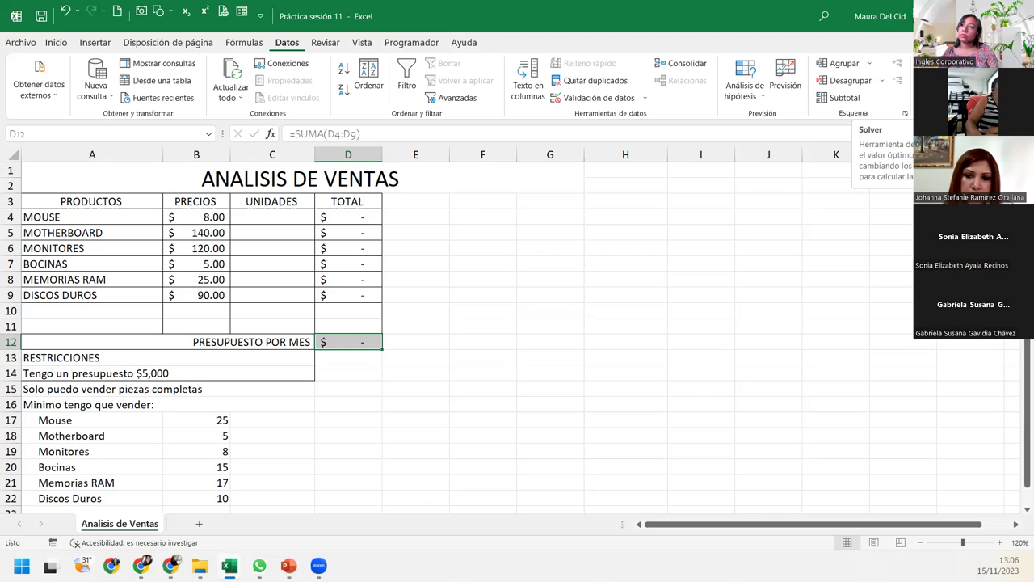
pyautogui.hotkey('alt', 'm')
pyautogui.press('x')
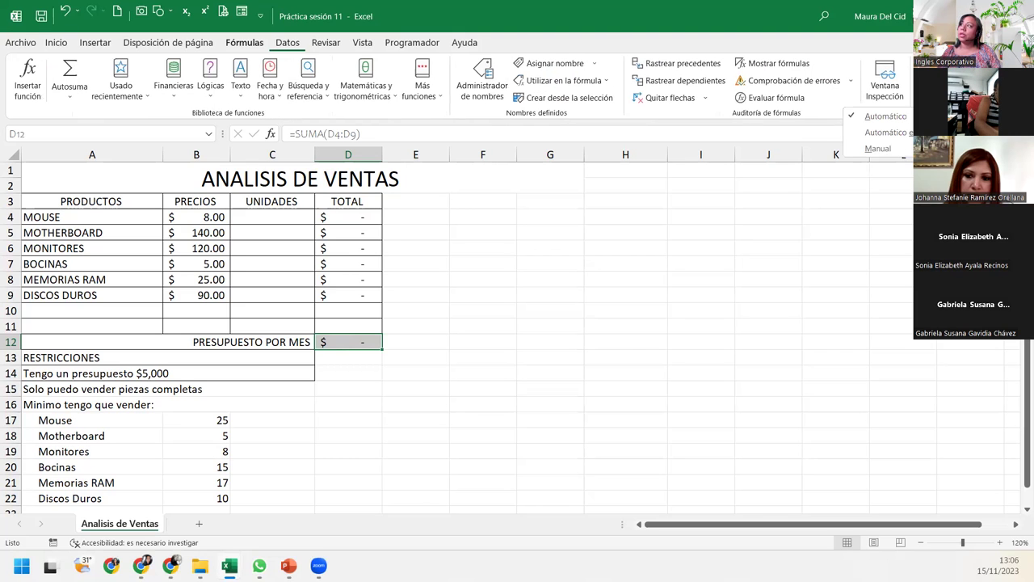
pyautogui.click(290, 42)
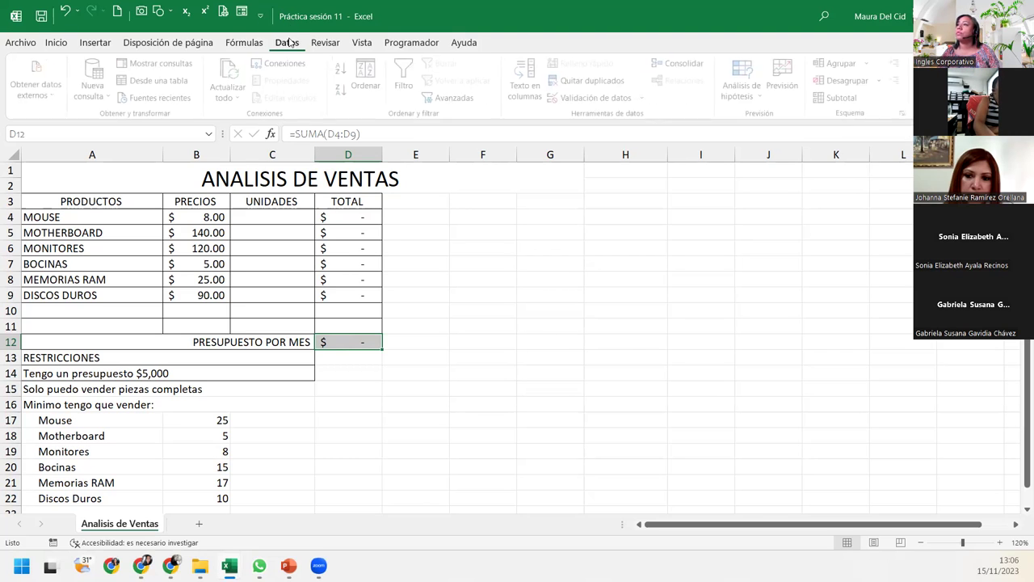
pyautogui.hotkey('alt', 'd')
pyautogui.press('y')
pyautogui.press('2')
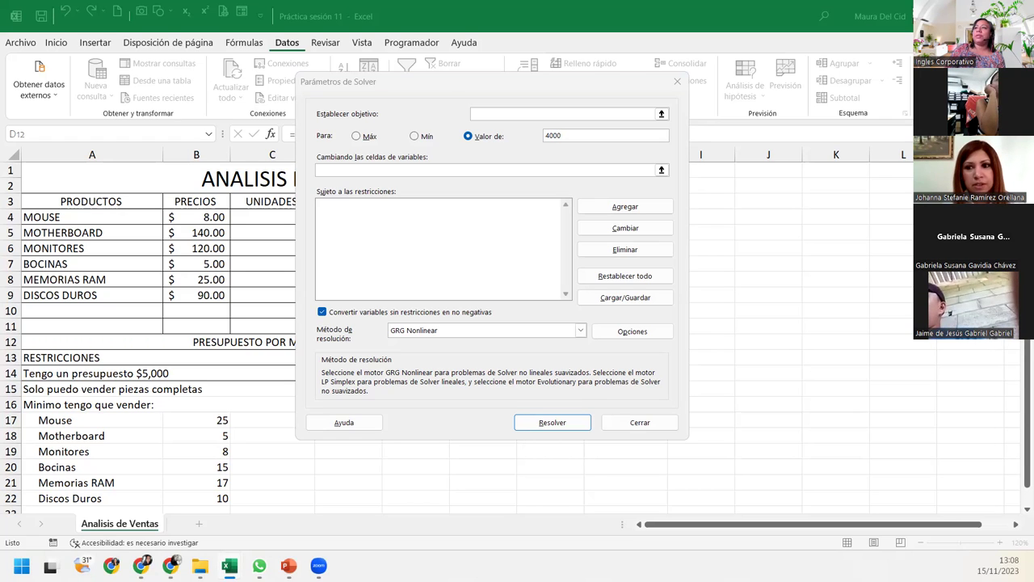
pyautogui.click(671, 81)
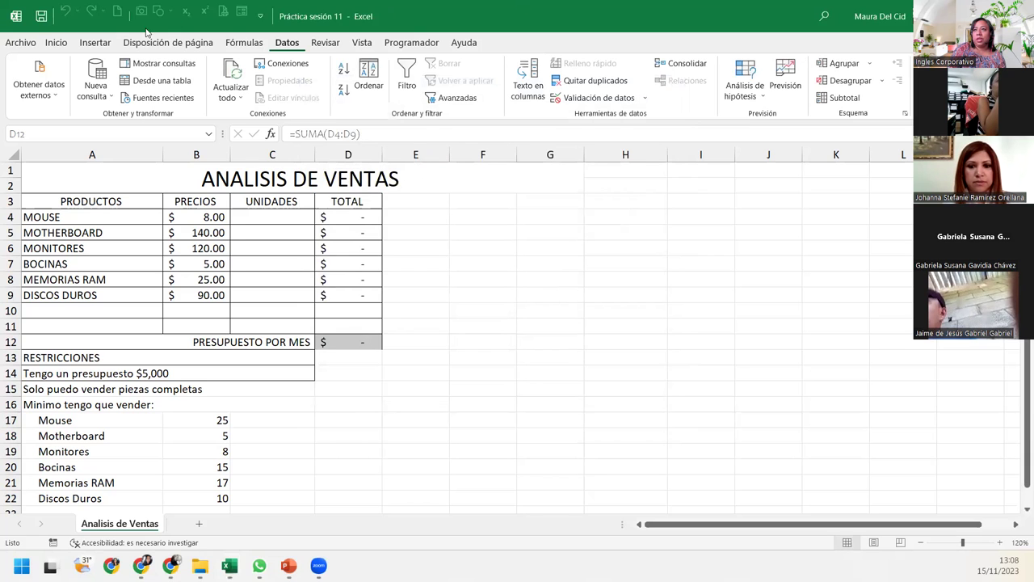
# Enable the Herramientas para análisis and Solver add-ins via Opciones > Complementos
pyautogui.click(10, 47)
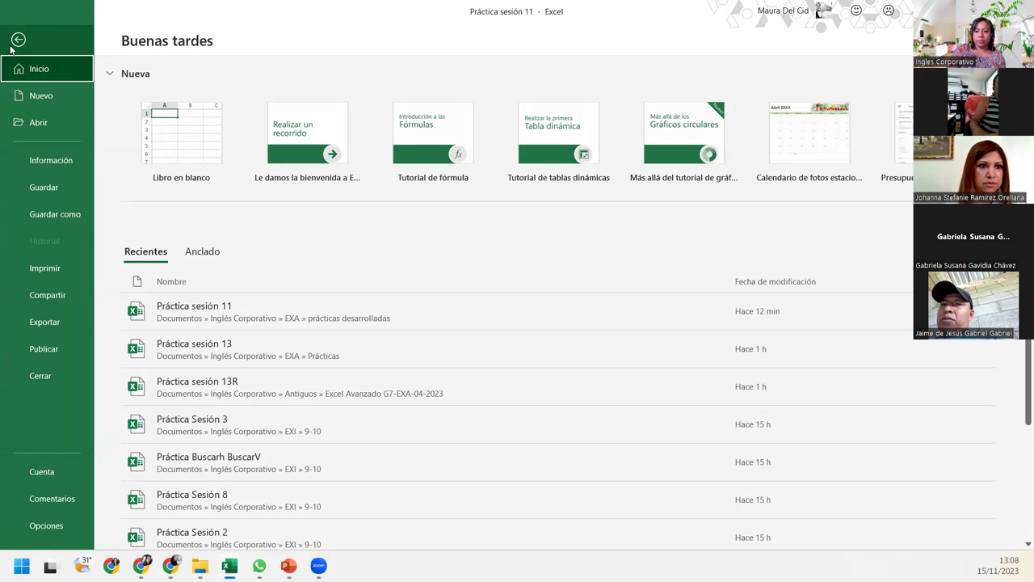
pyautogui.click(47, 530)
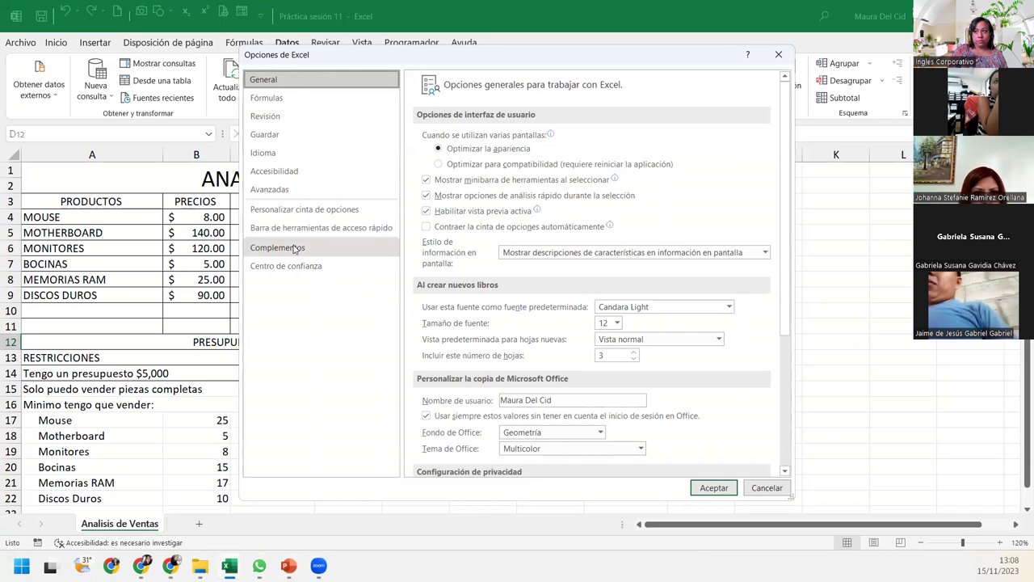
pyautogui.click(282, 249)
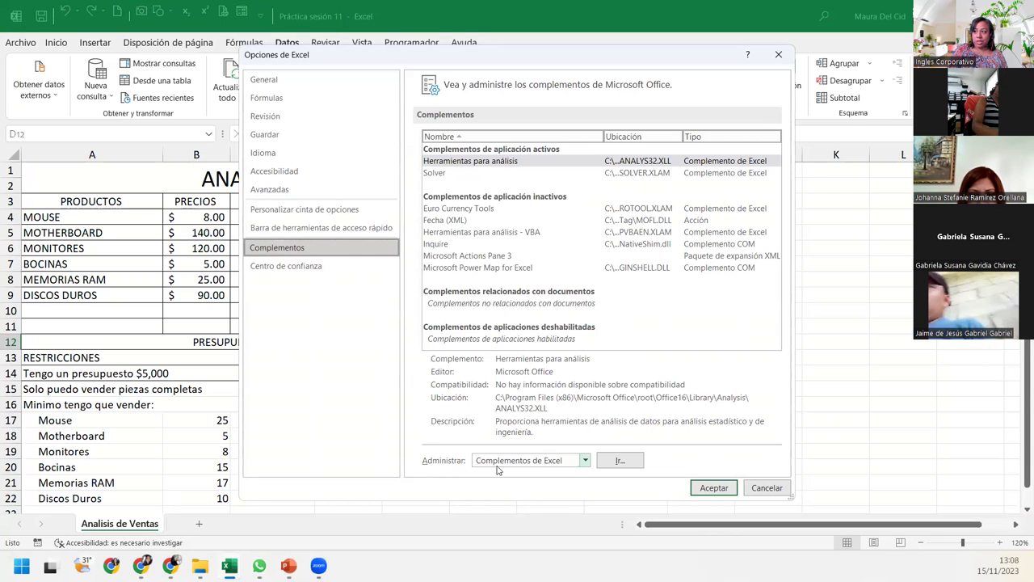
pyautogui.click(610, 463)
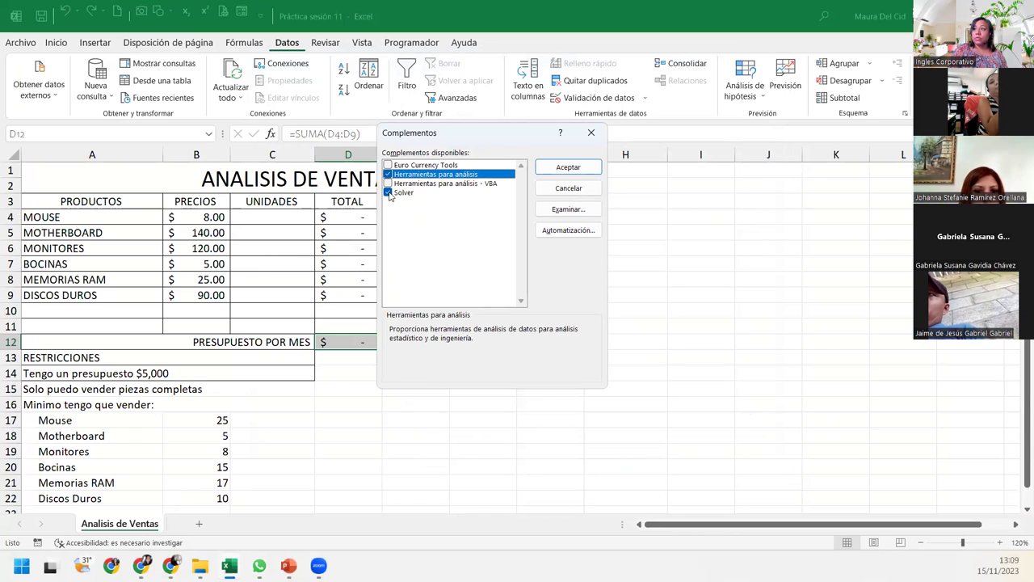
pyautogui.click(588, 166)
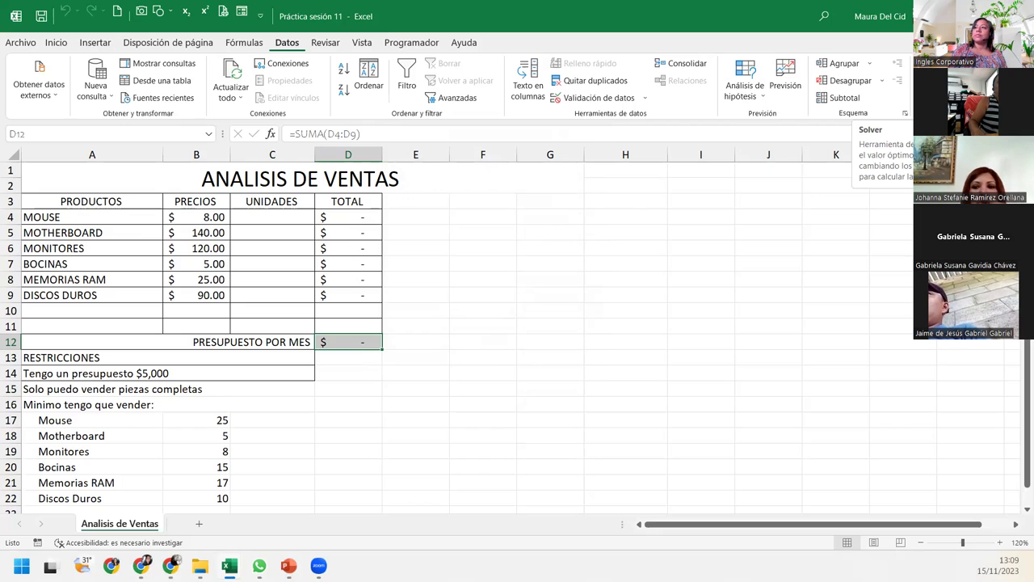
# In Solver, make objective $D$12 reach the value 5000 instead of 4000
pyautogui.click(929, 79)
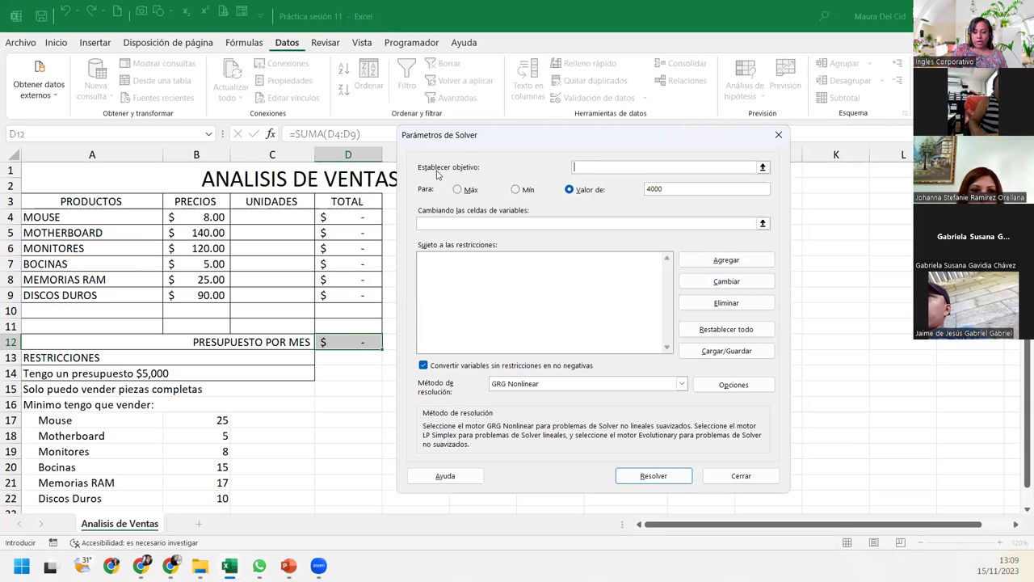
pyautogui.click(344, 343)
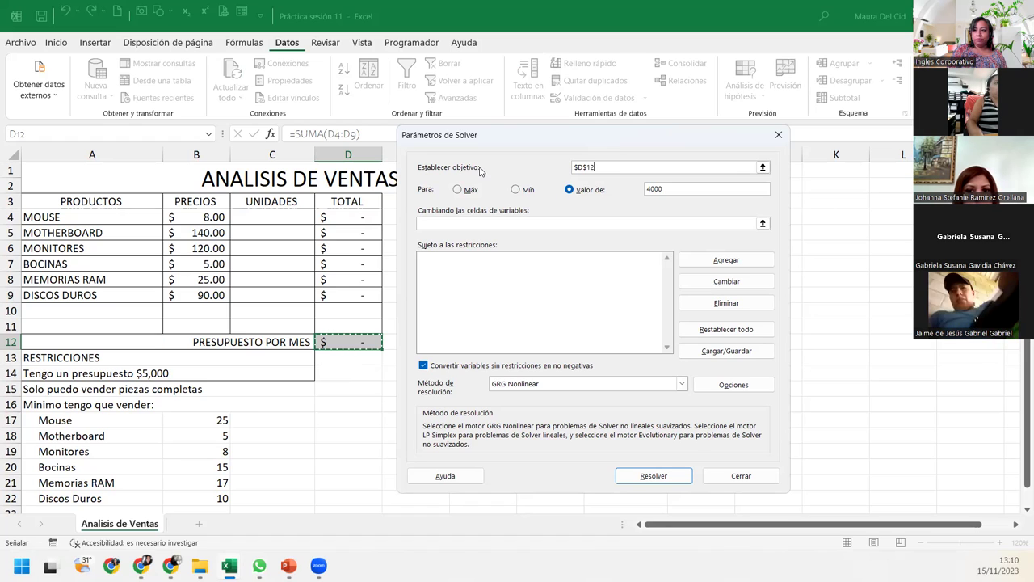
pyautogui.click(465, 195)
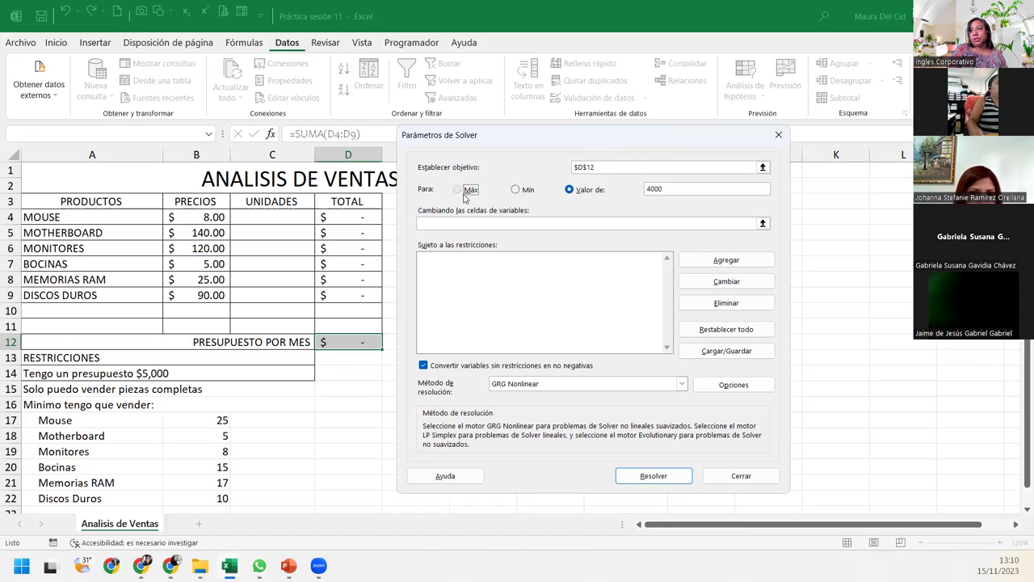
pyautogui.click(517, 189)
pyautogui.click(577, 190)
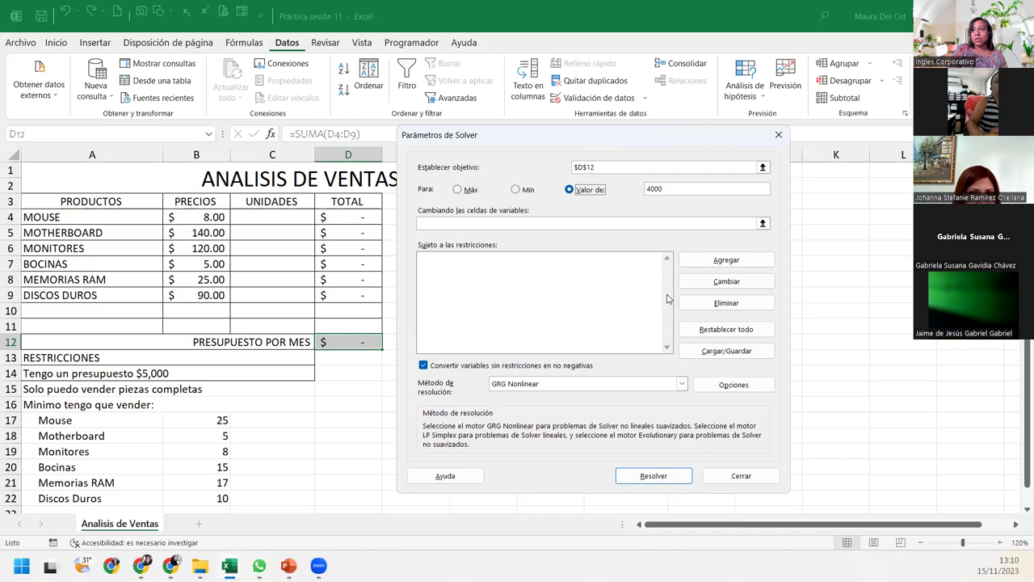
pyautogui.click(650, 187)
pyautogui.click(671, 189)
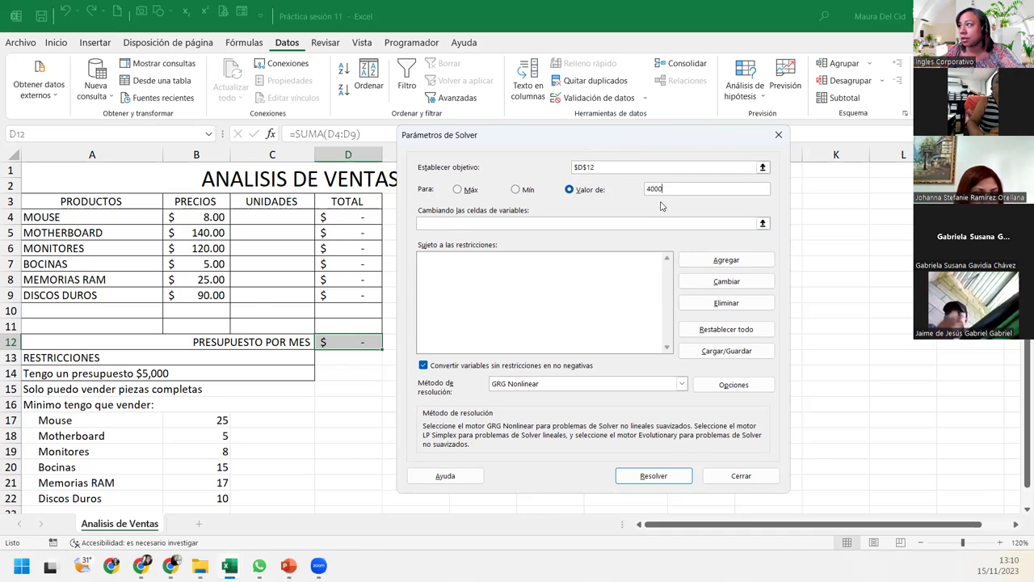
pyautogui.write('5000')
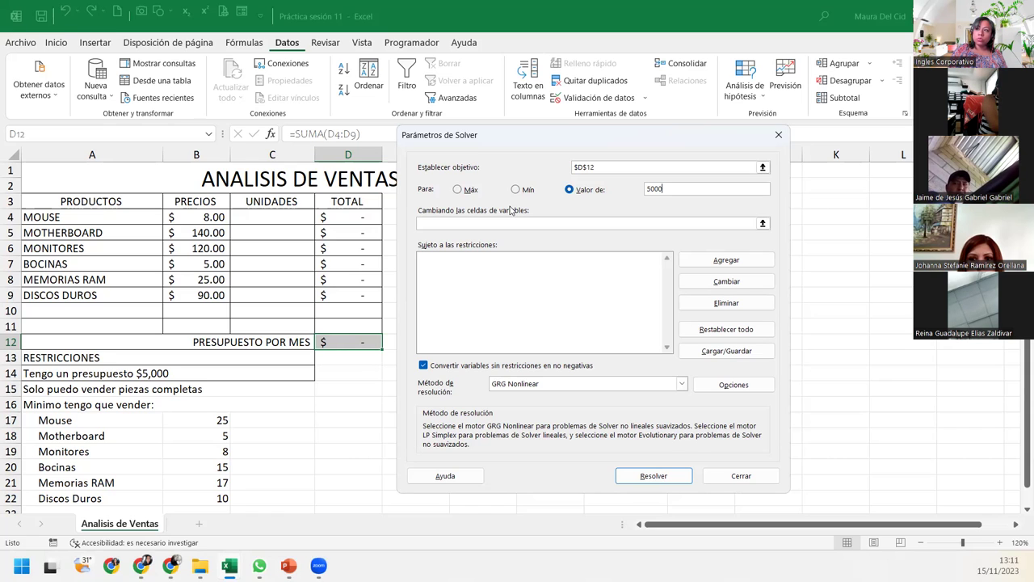
# Close Solver and inspect the total formulas in D3, D4 and D12
pyautogui.click(780, 138)
pyautogui.click(337, 207)
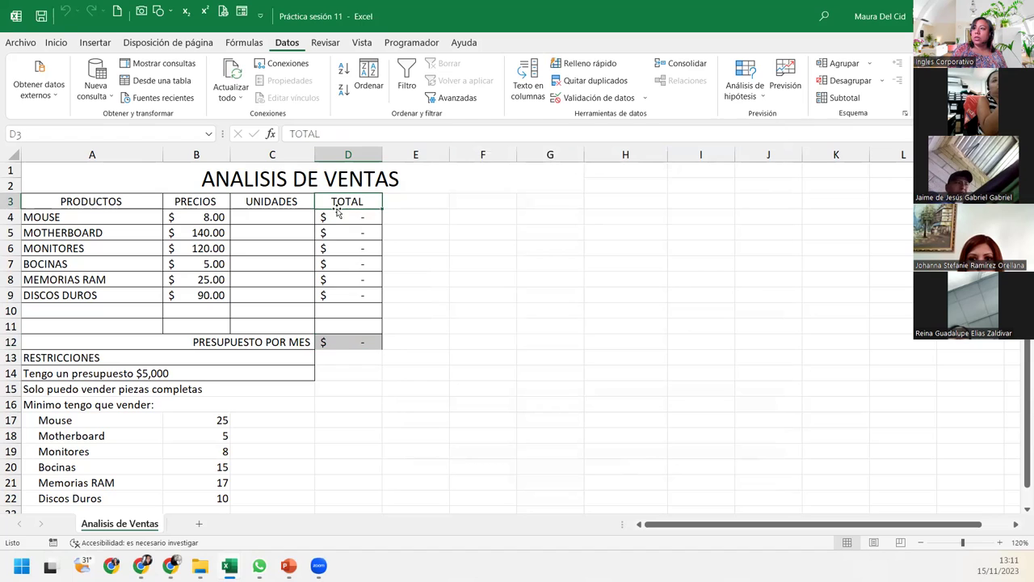
pyautogui.click(336, 214)
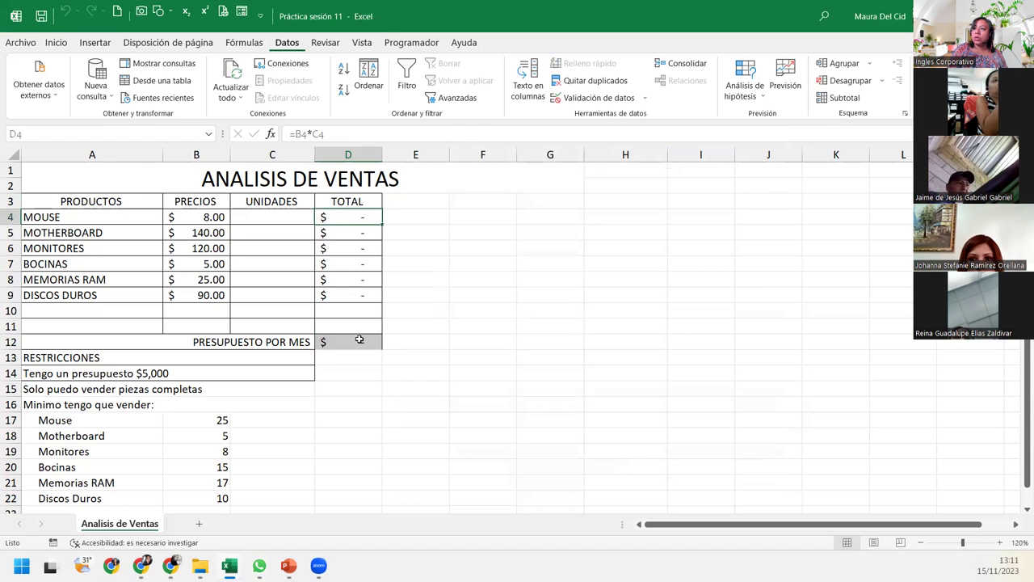
pyautogui.click(345, 344)
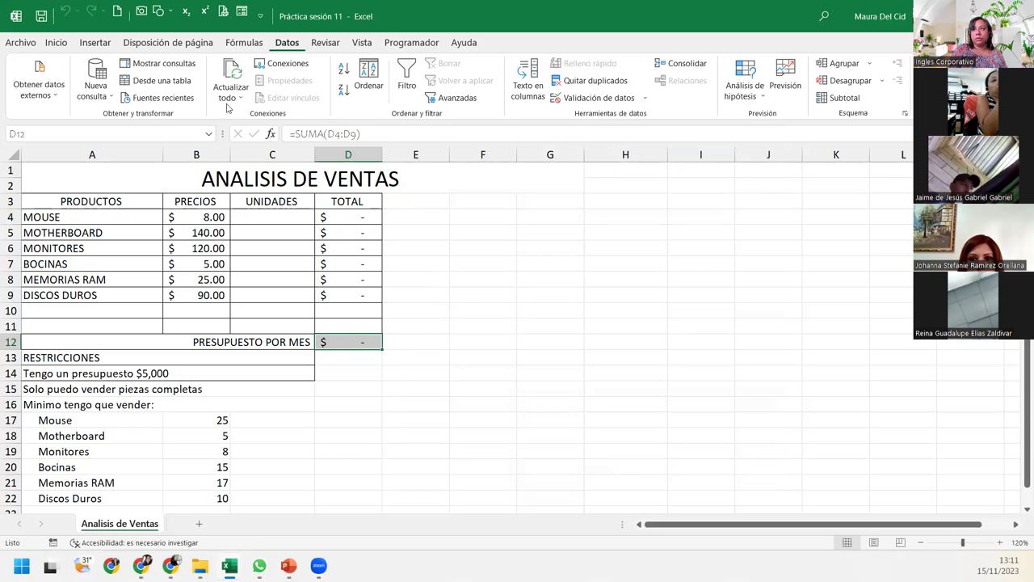
# Enter =SUMA(D4:D9) in D12 using AutoSum
pyautogui.click(234, 45)
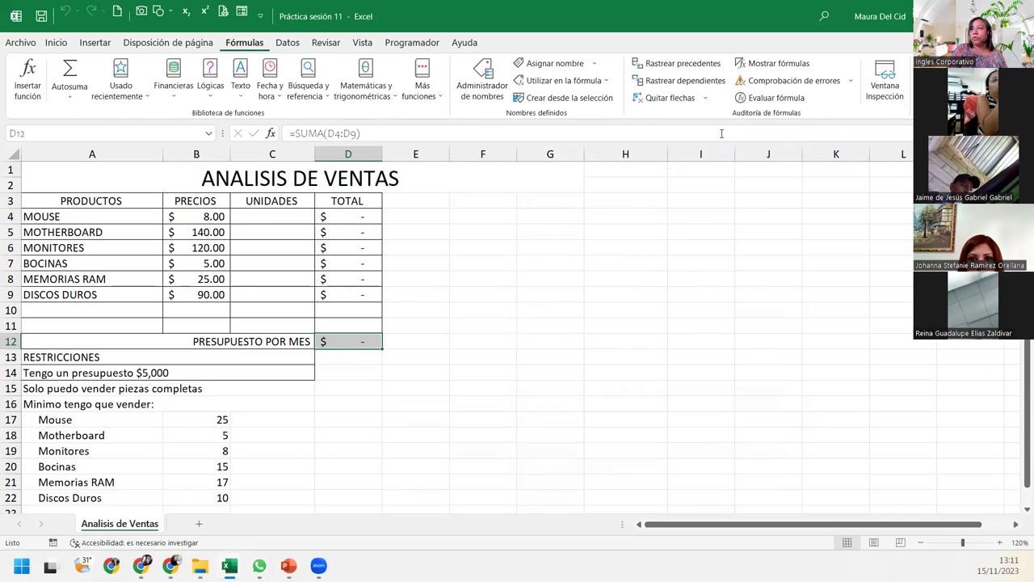
pyautogui.click(70, 95)
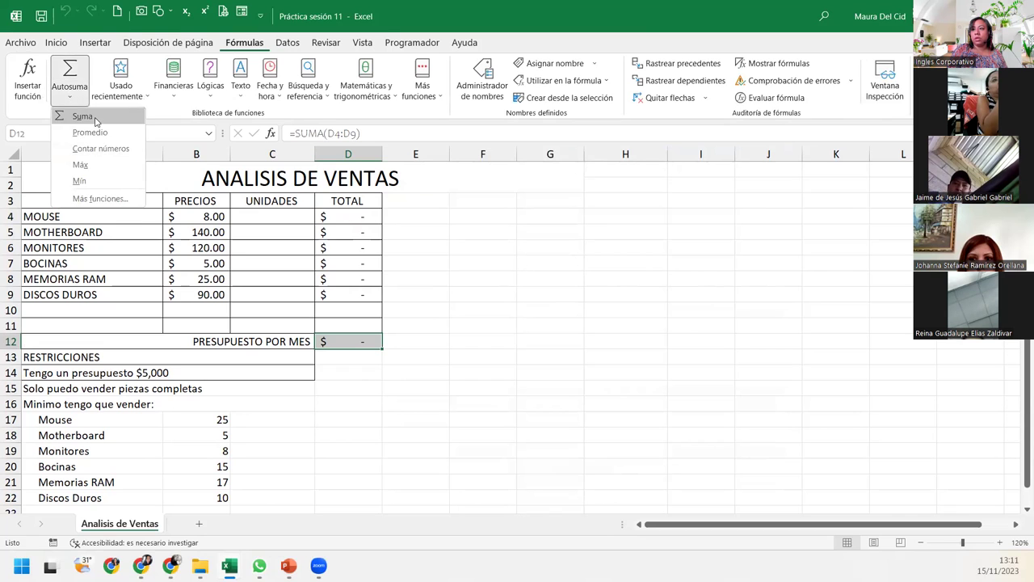
pyautogui.click(73, 117)
pyautogui.moveTo(359, 215); pyautogui.dragTo(367, 288)
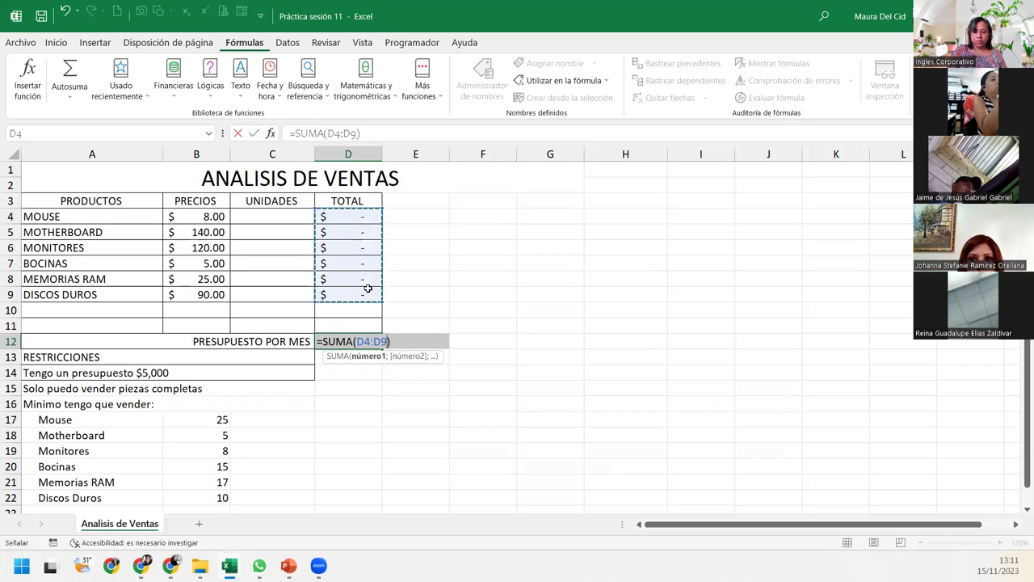
pyautogui.press('Return')
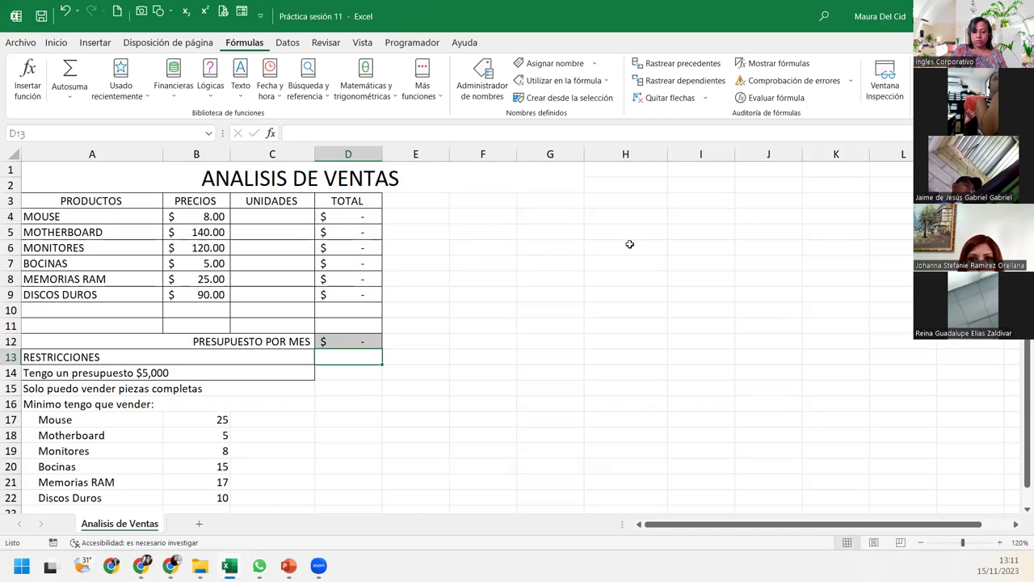
# With D12 selected, reopen Solver from the Data tab
pyautogui.click(351, 339)
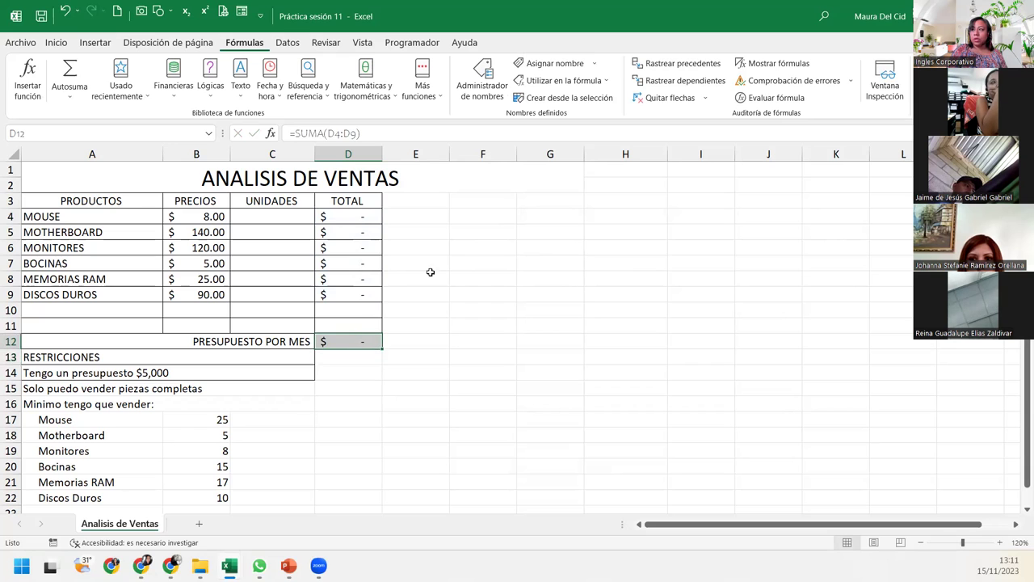
pyautogui.click(291, 44)
pyautogui.click(921, 77)
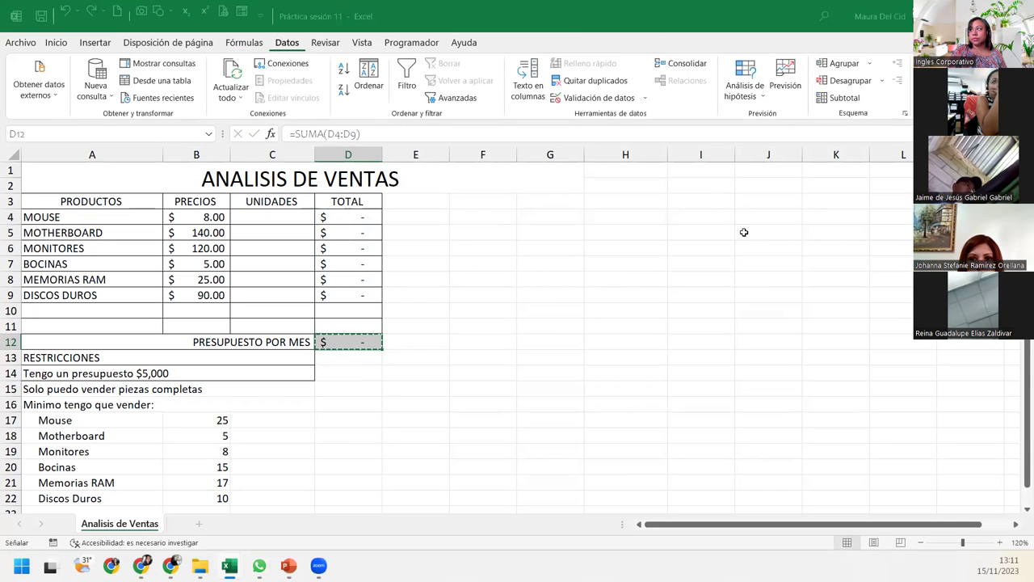
# Keep objective $D$12 at value 5000 and set the variable cells to $C$4:$C$9
pyautogui.click(610, 168)
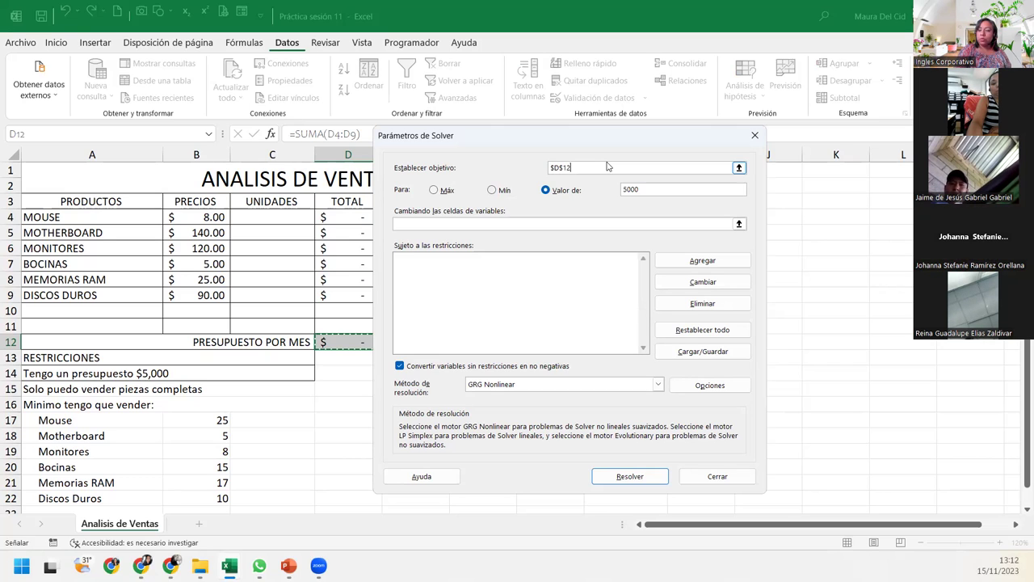
pyautogui.click(548, 225)
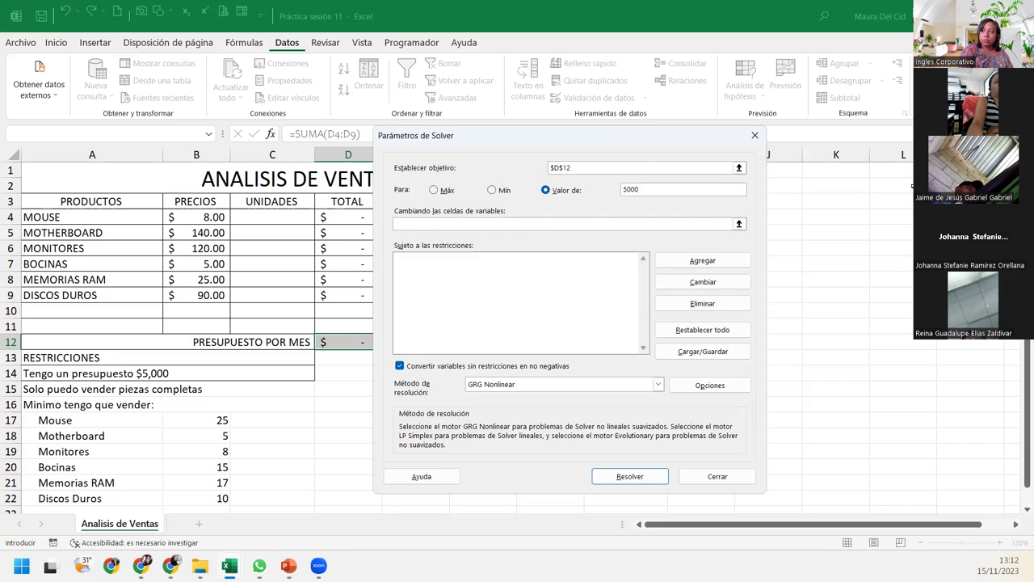
pyautogui.moveTo(274, 216); pyautogui.dragTo(280, 294)
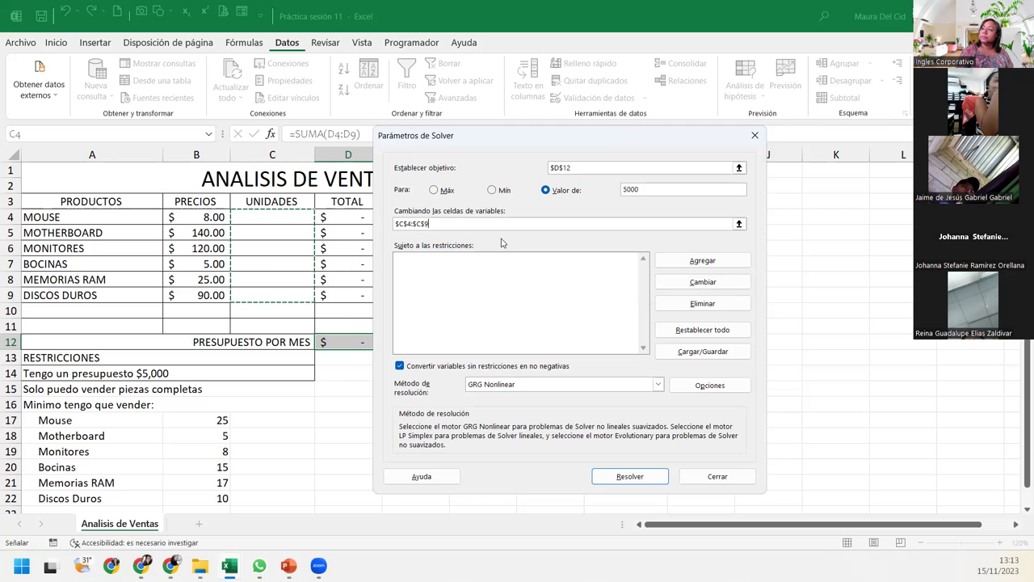
pyautogui.click(487, 269)
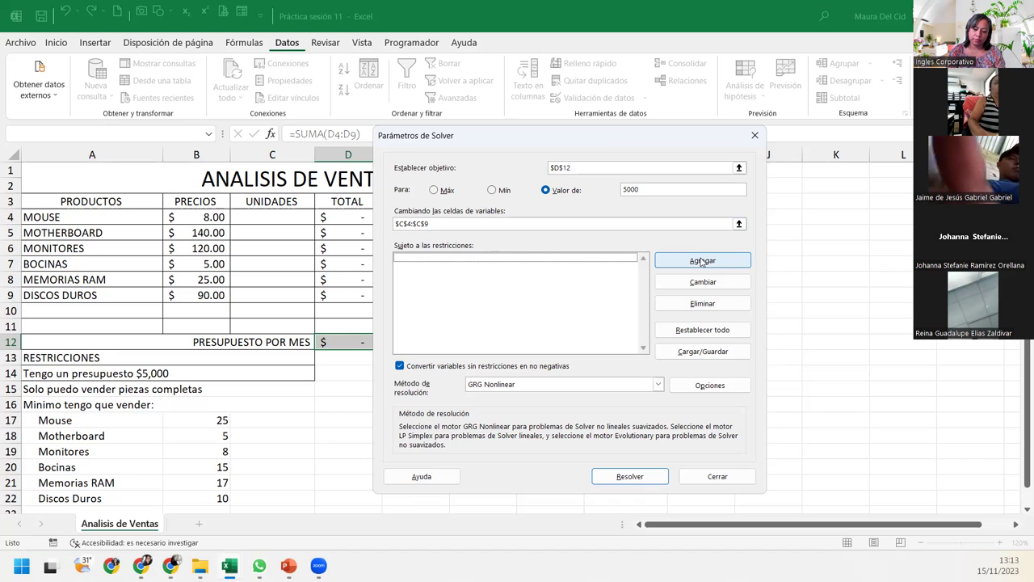
# Add the constraint $C$4 <= $B$17, tying Mouse units to its minimum cell
pyautogui.click(701, 261)
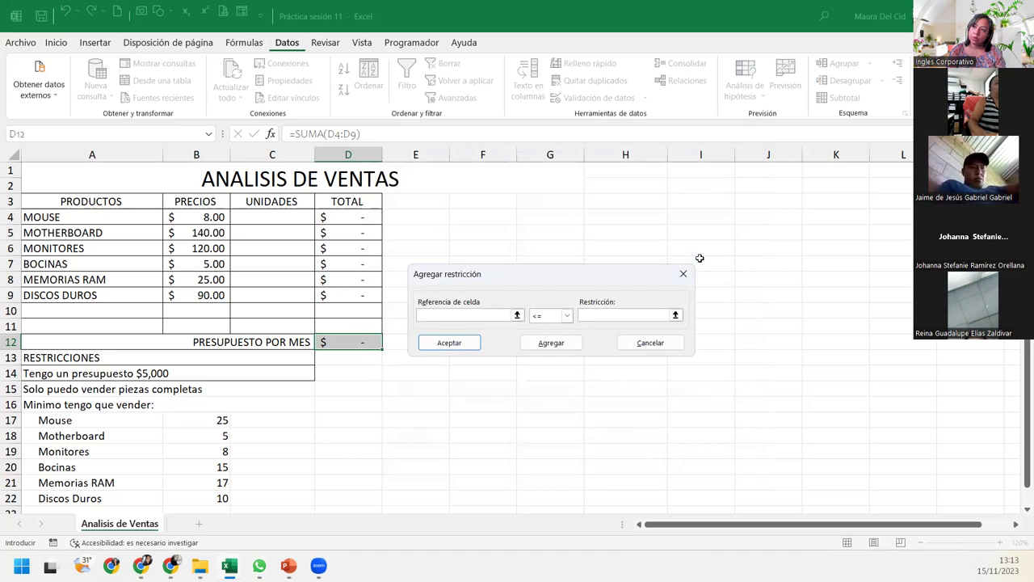
pyautogui.scroll(-1, 179, 334)
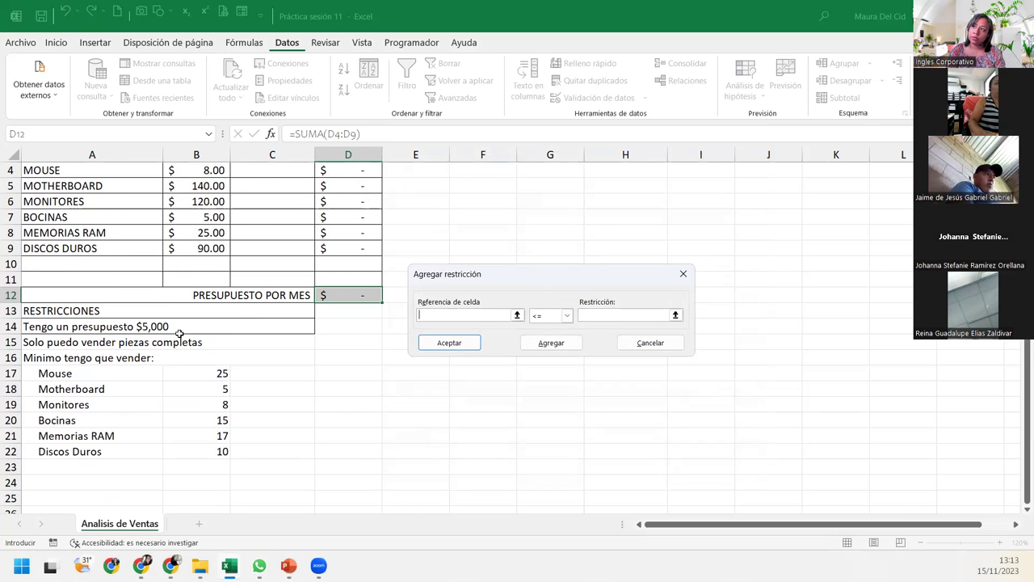
pyautogui.scroll(1, 179, 334)
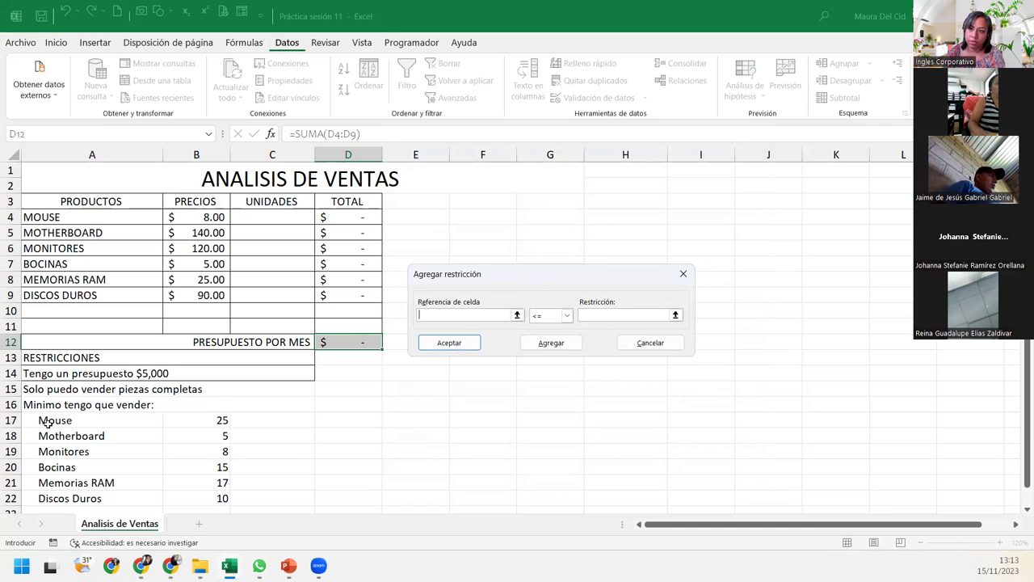
pyautogui.click(288, 219)
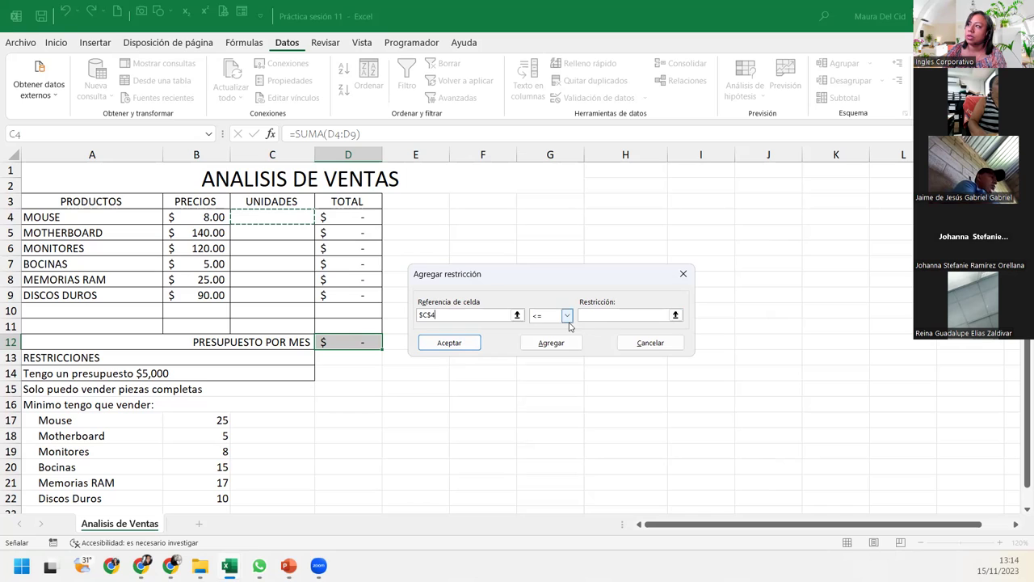
pyautogui.click(612, 314)
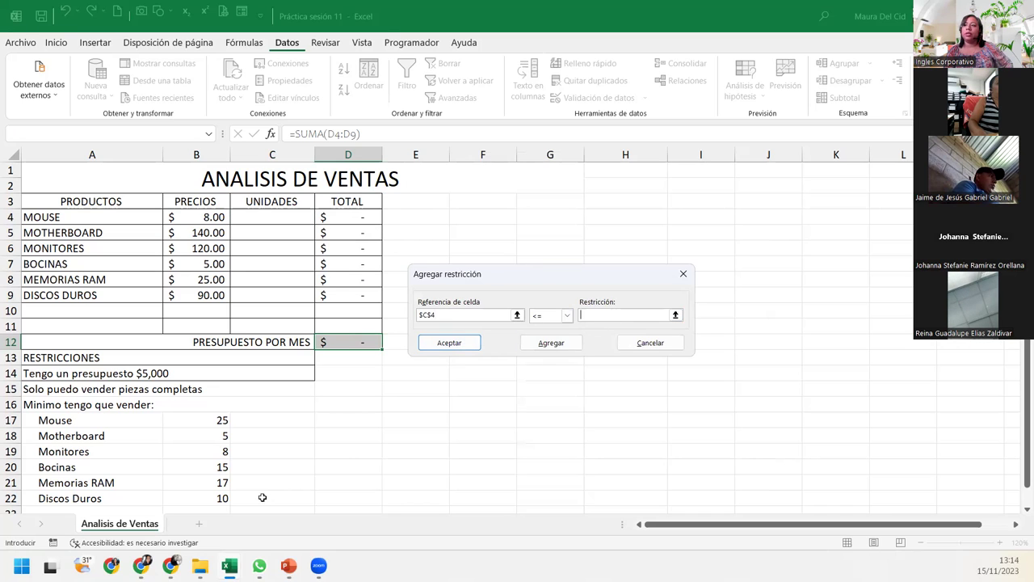
pyautogui.click(212, 421)
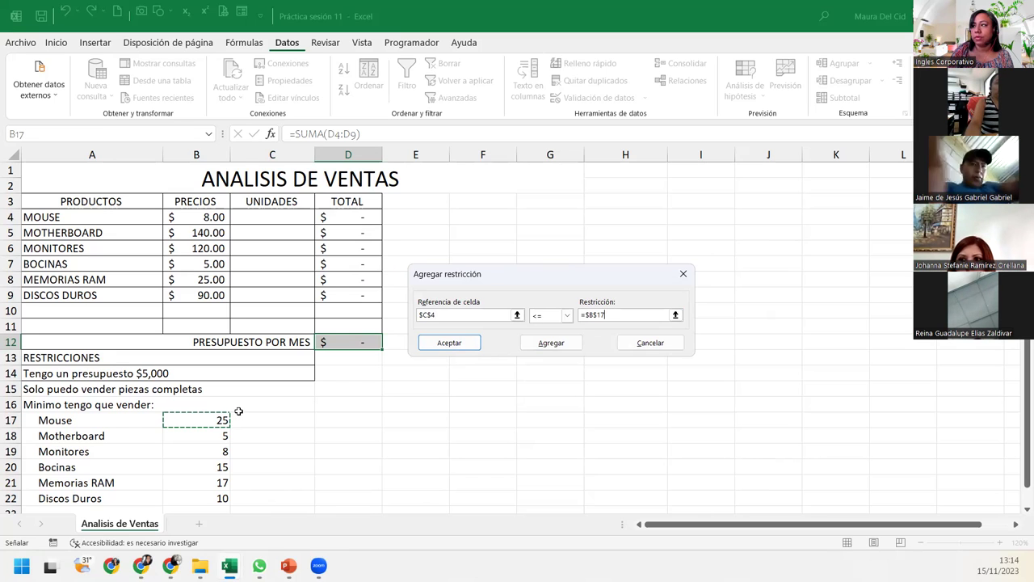
pyautogui.click(551, 342)
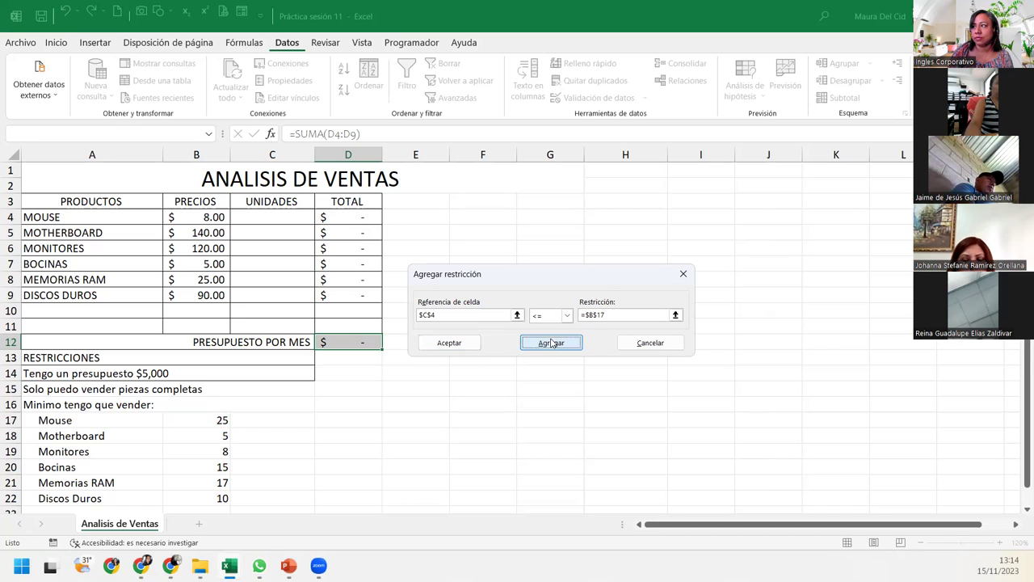
# Add the constraint $C$5 >= $B$18 for Motherboard units
pyautogui.click(264, 237)
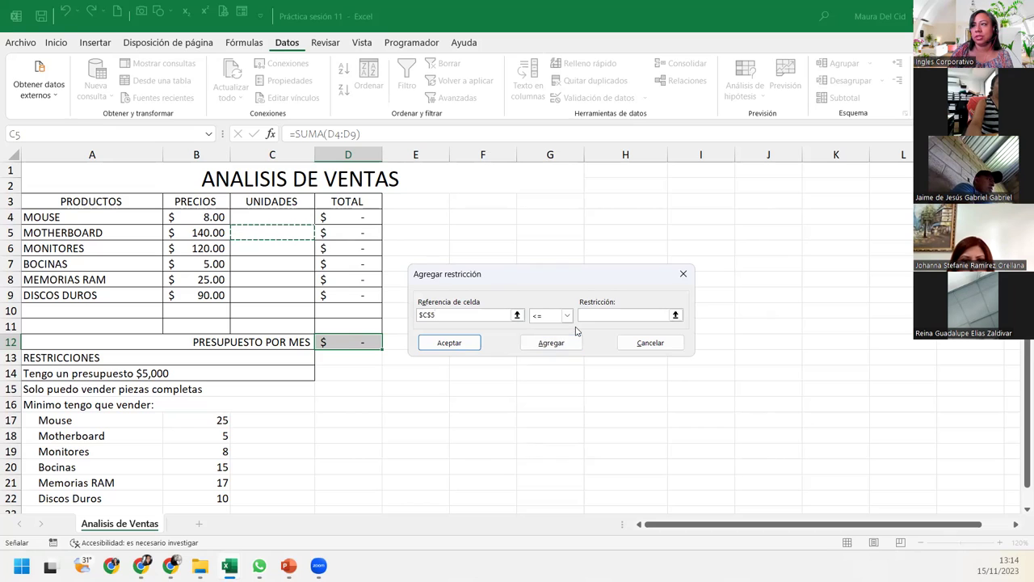
pyautogui.click(599, 314)
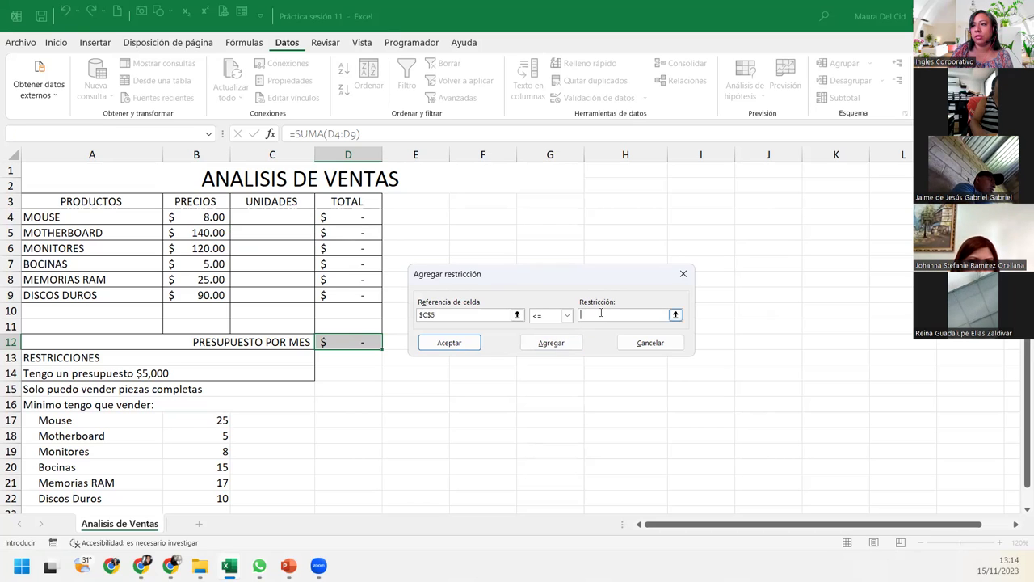
pyautogui.click(218, 437)
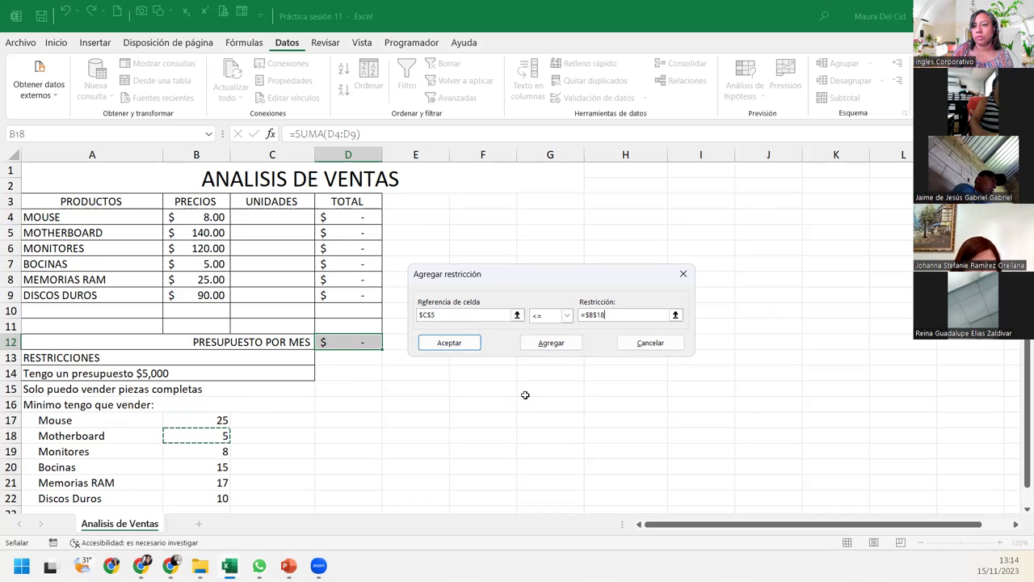
pyautogui.click(567, 315)
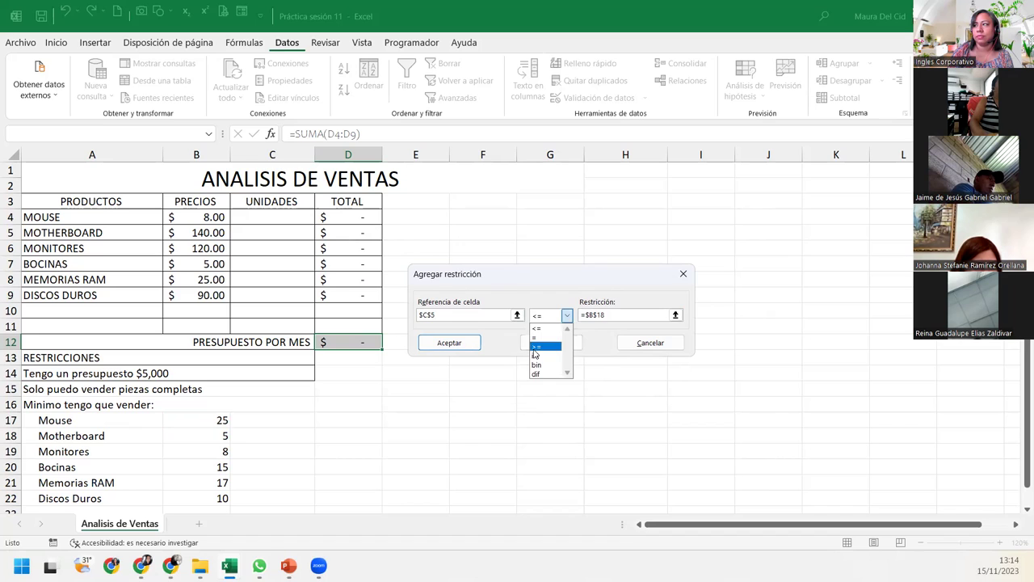
pyautogui.click(534, 348)
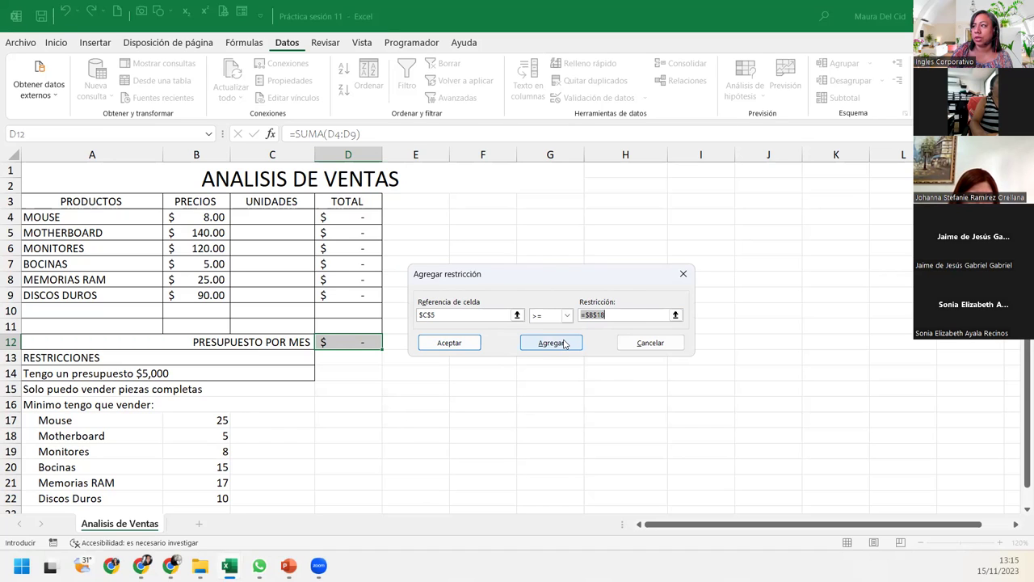
pyautogui.click(565, 343)
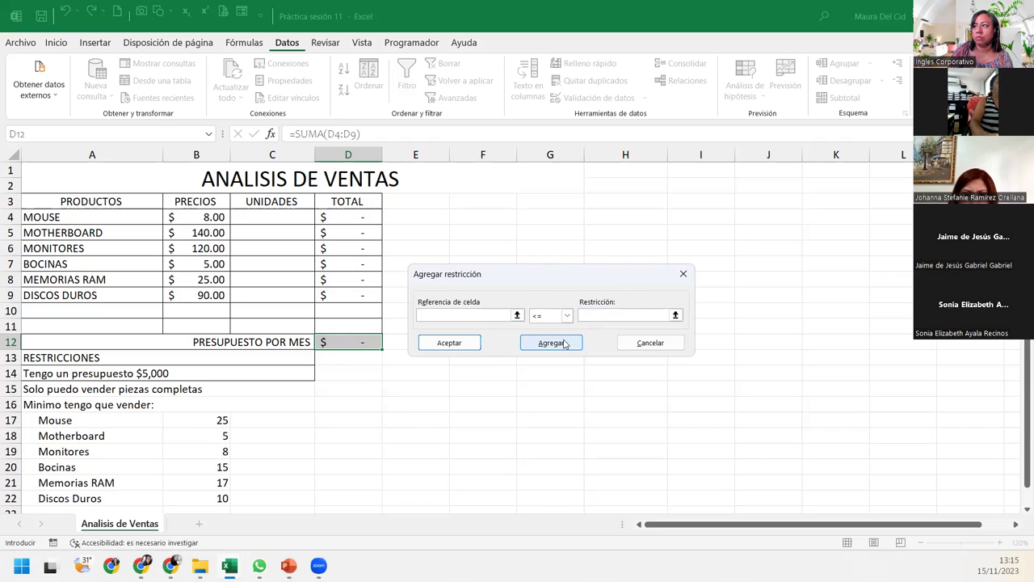
# Add the constraint $C$6 >= $B$19 for Monitores
pyautogui.click(236, 249)
pyautogui.click(566, 315)
pyautogui.click(537, 347)
pyautogui.click(588, 314)
pyautogui.click(207, 449)
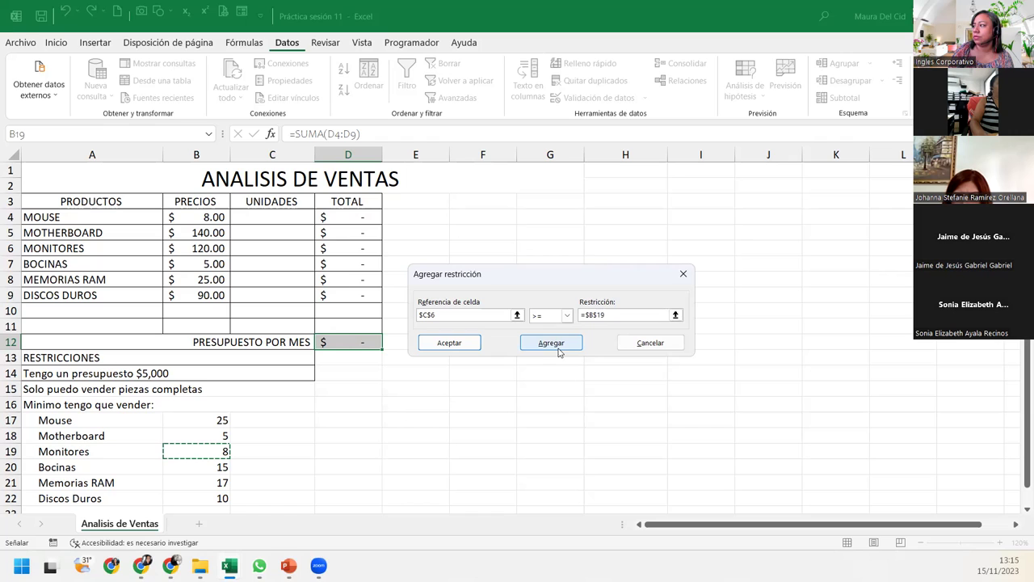
pyautogui.click(557, 346)
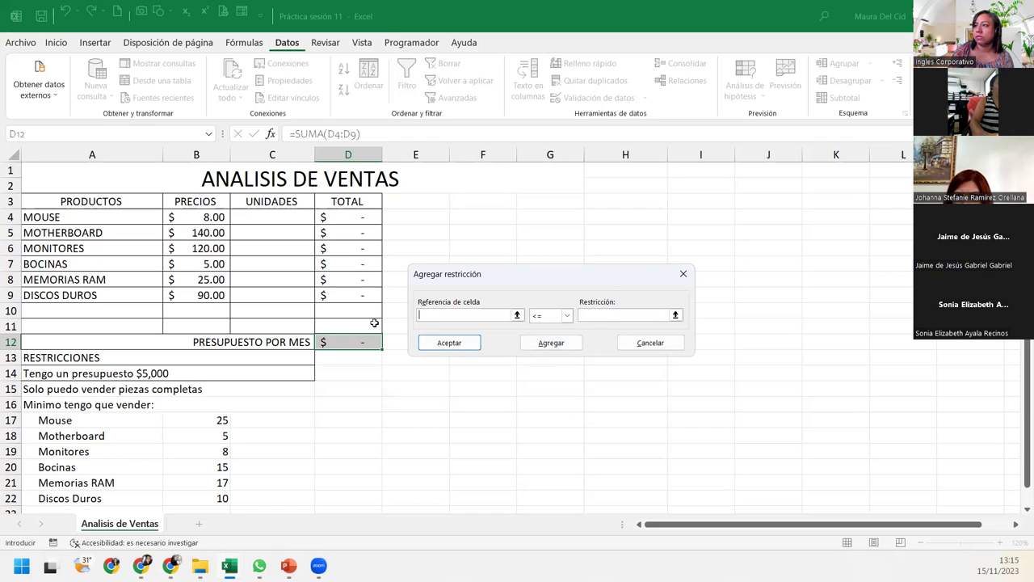
# Enter $C$7 >= $B$20 for Bocinas and return to Solver Parameters
pyautogui.click(253, 266)
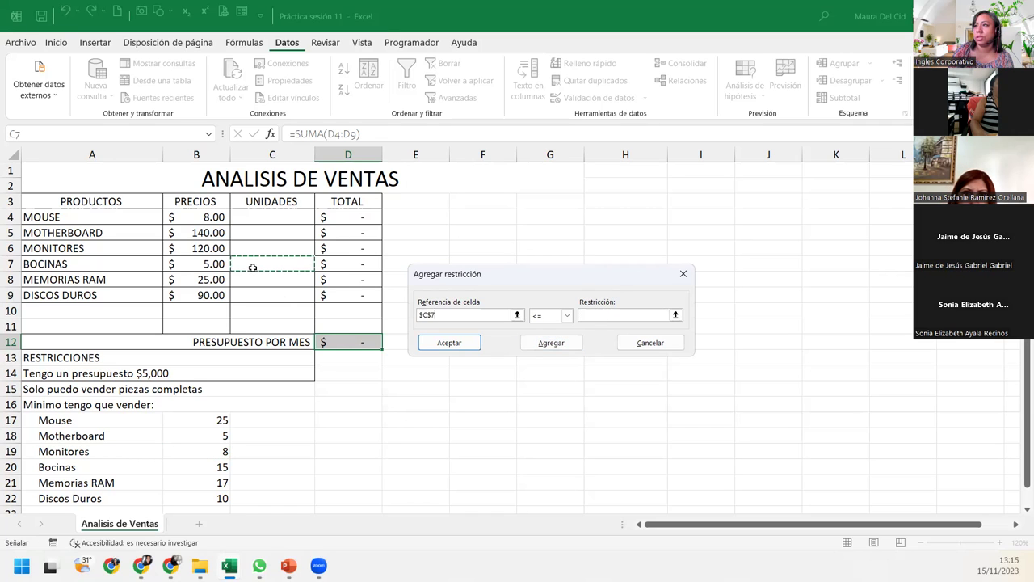
pyautogui.click(563, 315)
pyautogui.click(537, 346)
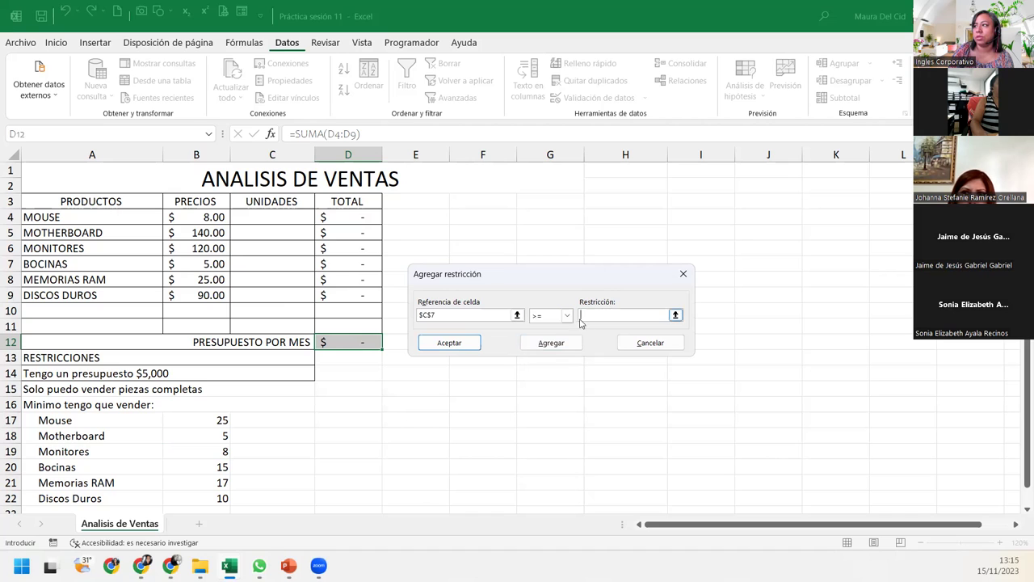
pyautogui.click(197, 470)
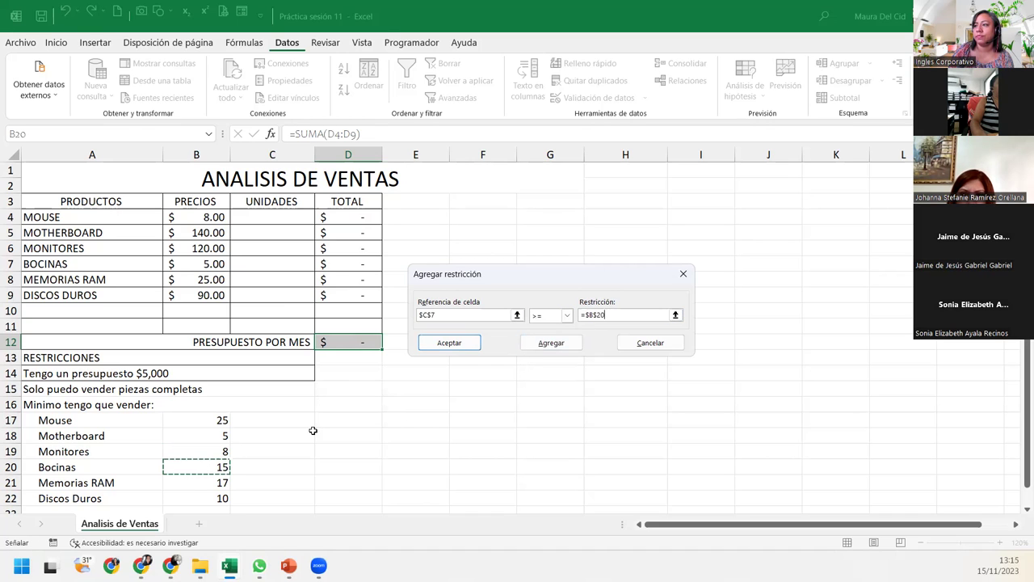
pyautogui.click(474, 345)
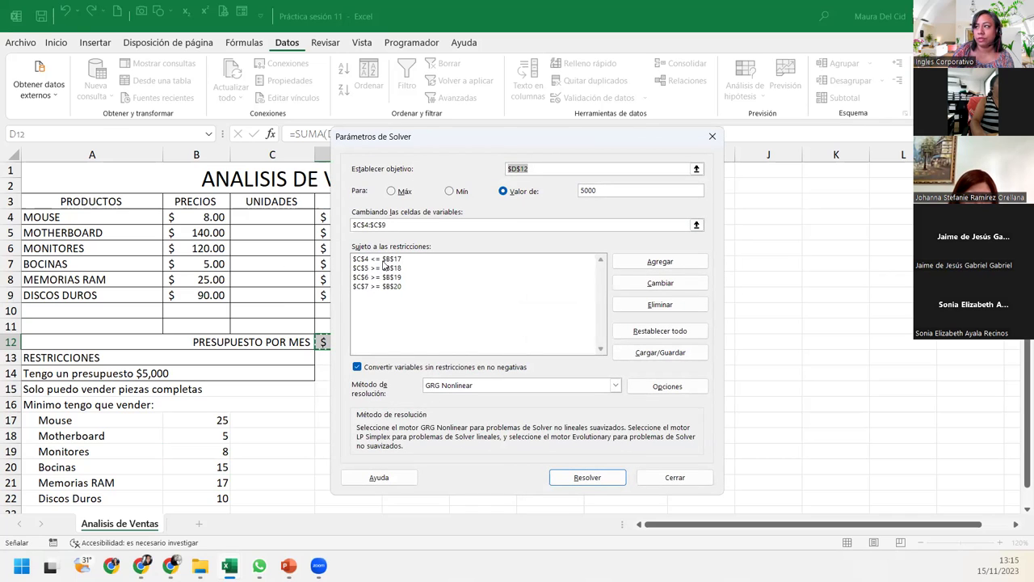
# Review the four constraints listed in Solver Parameters
pyautogui.click(386, 260)
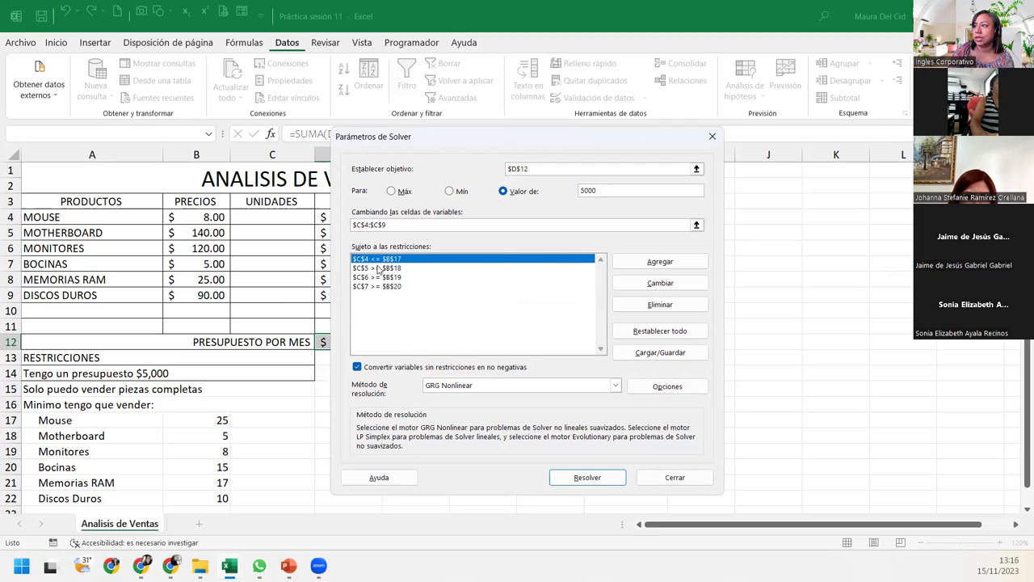
pyautogui.click(377, 268)
pyautogui.click(376, 278)
pyautogui.click(372, 286)
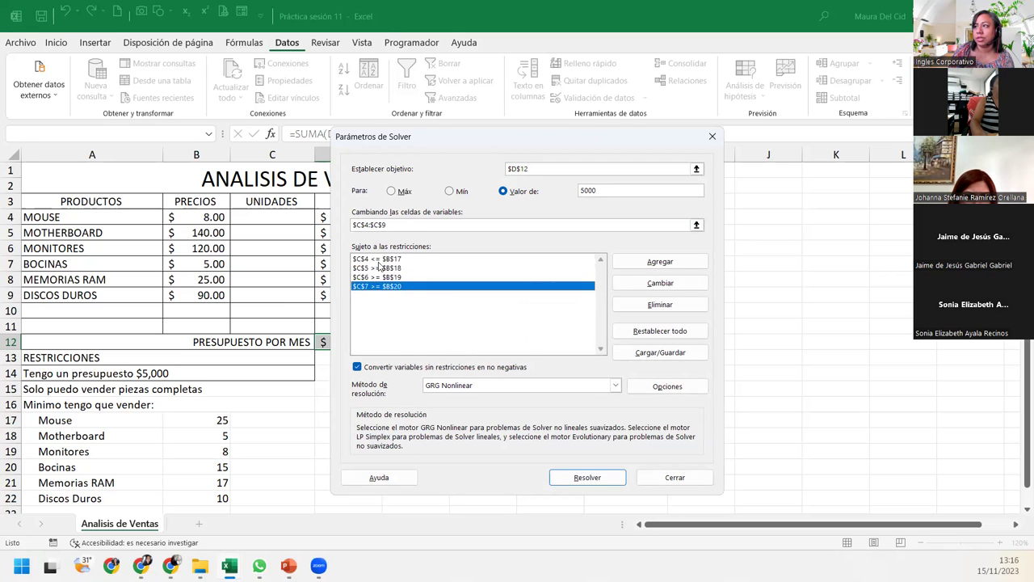
pyautogui.click(380, 260)
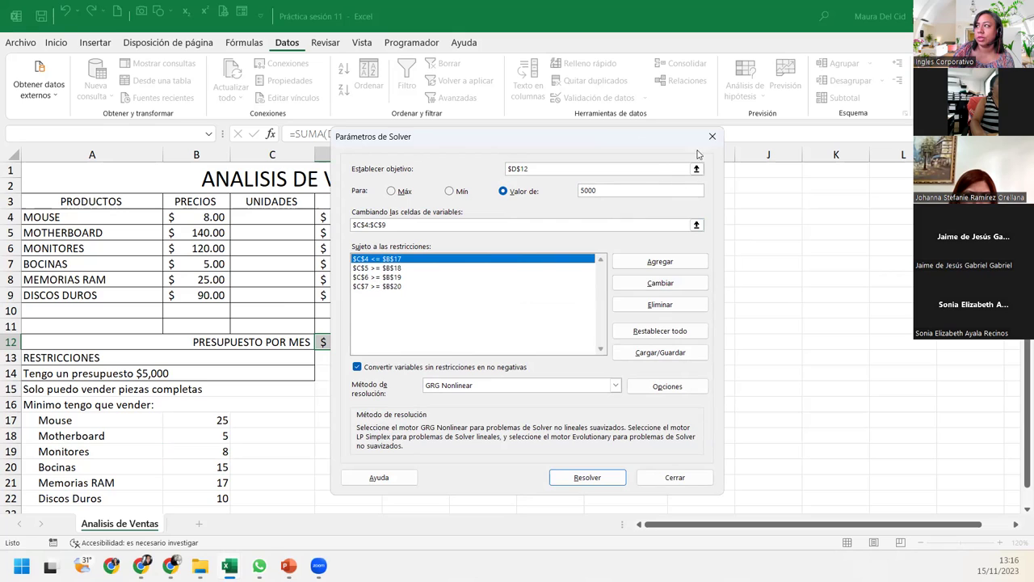
pyautogui.click(390, 287)
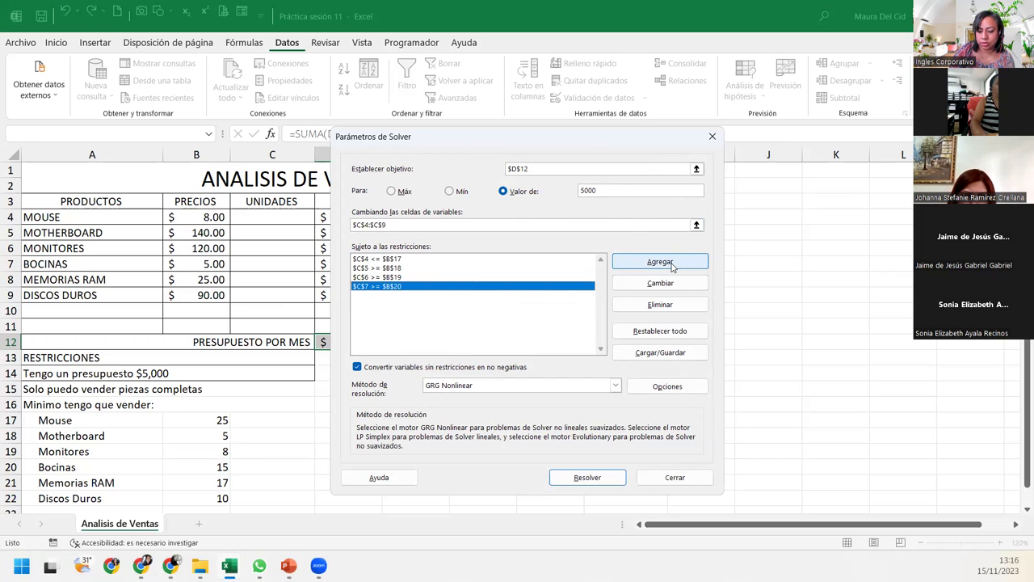
pyautogui.click(672, 264)
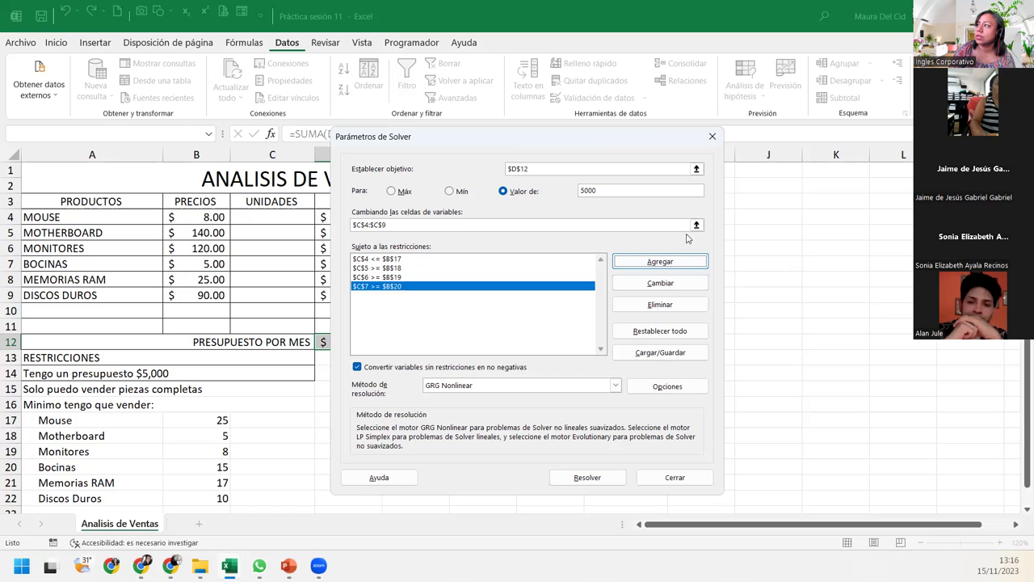
# Change the Mouse constraint to $C$4 >= $B$17, then recheck the other constraints
pyautogui.click(394, 258)
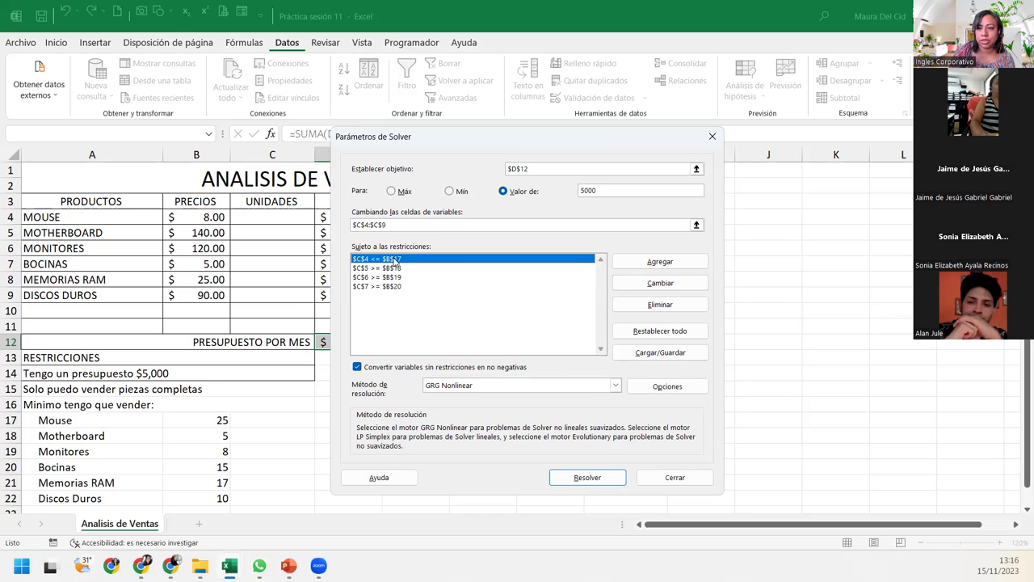
pyautogui.click(660, 283)
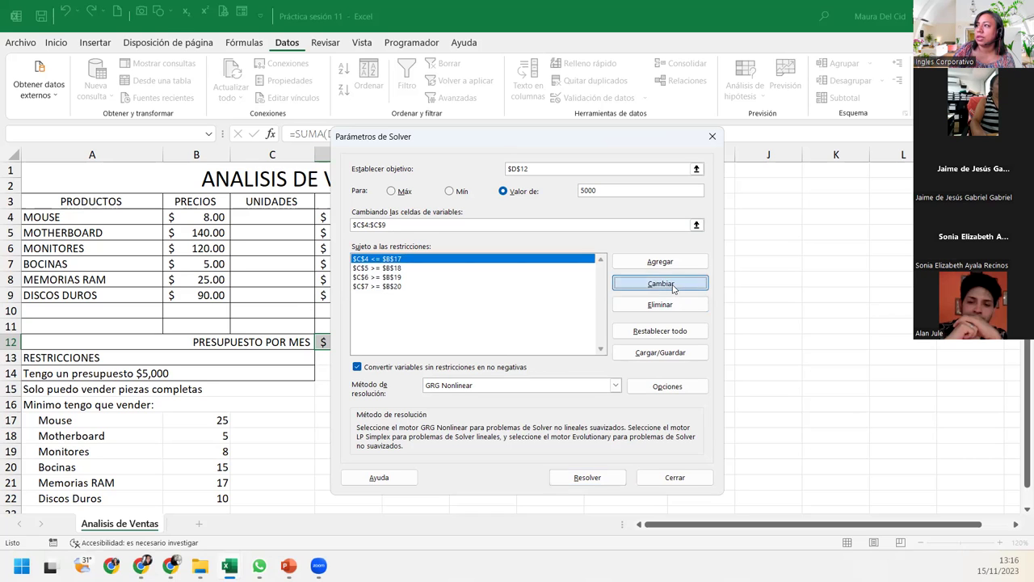
pyautogui.click(526, 315)
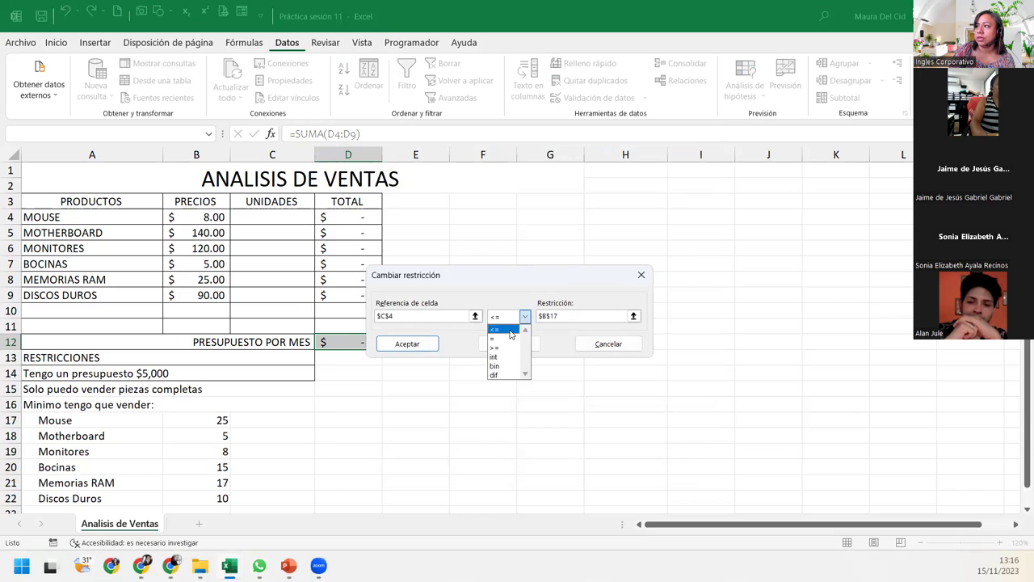
pyautogui.click(504, 348)
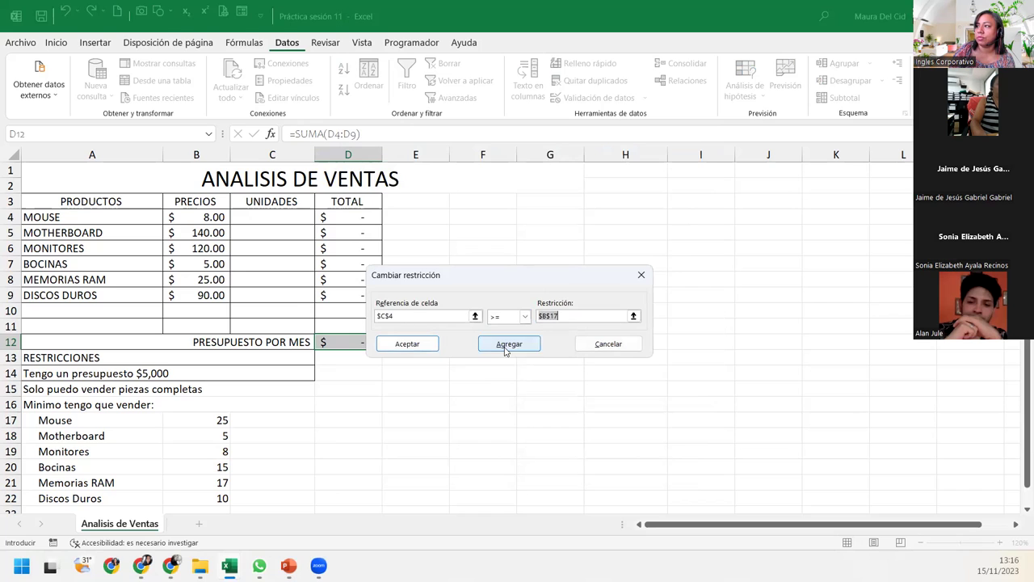
pyautogui.click(389, 345)
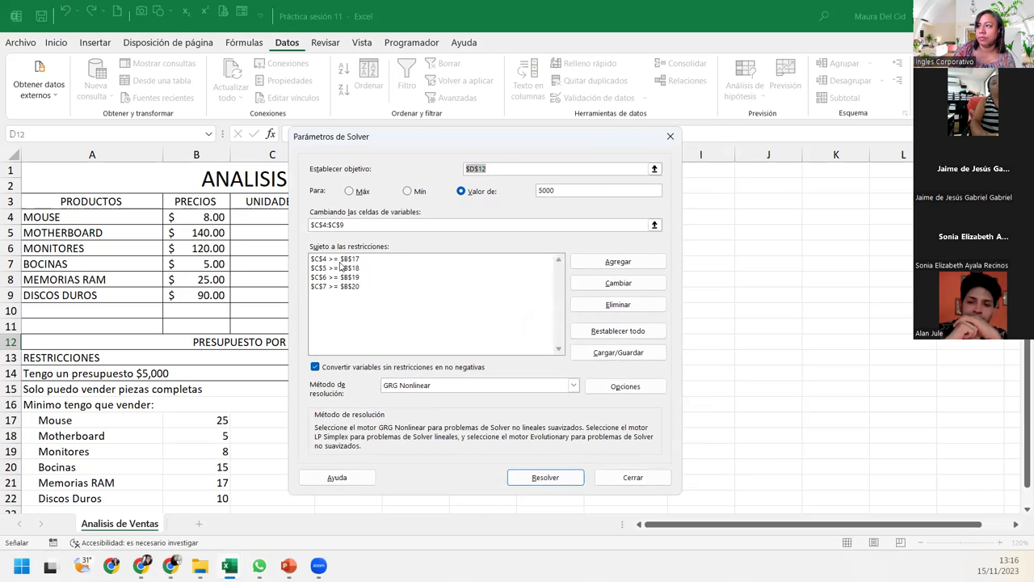
pyautogui.click(339, 286)
pyautogui.click(332, 277)
pyautogui.click(334, 268)
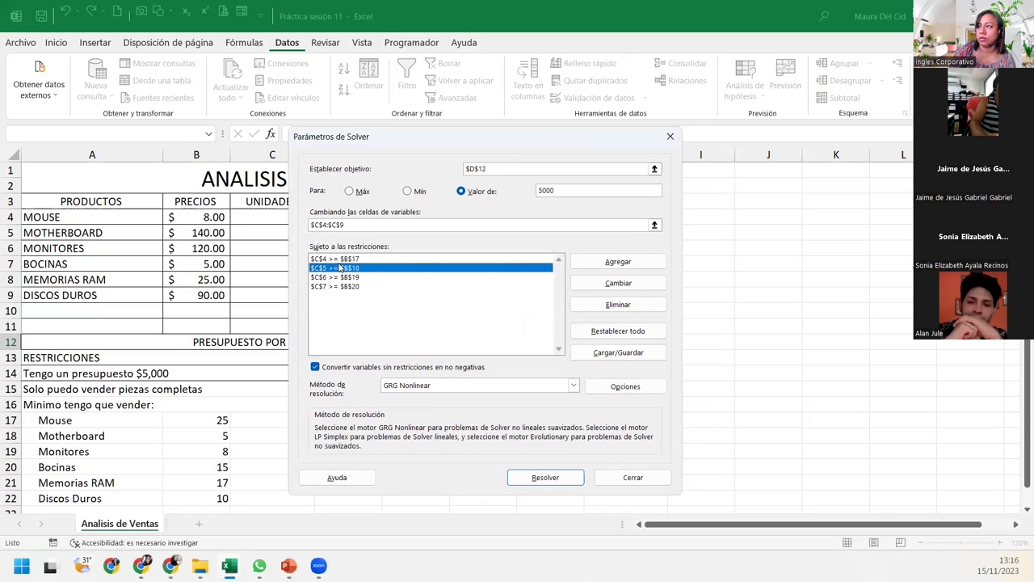
pyautogui.click(343, 288)
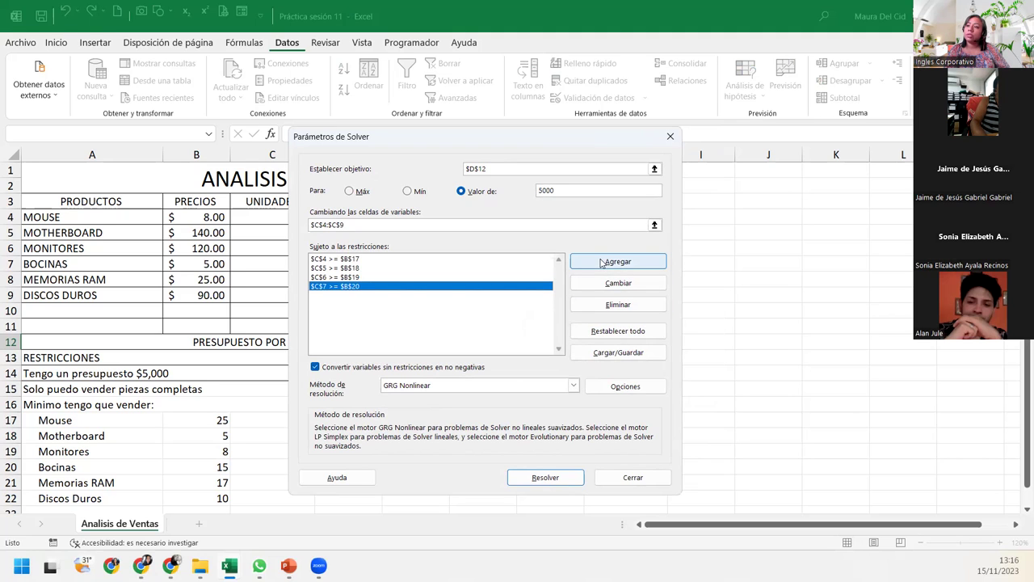
# Add the constraint $C$8 >= $B$21 for Memorias RAM
pyautogui.click(616, 261)
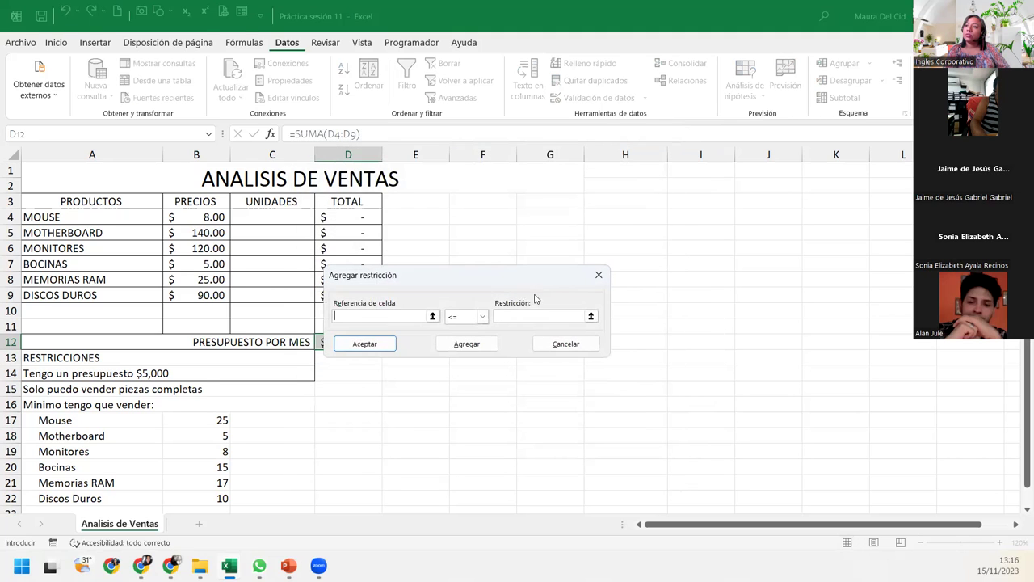
pyautogui.click(187, 274)
pyautogui.click(274, 275)
pyautogui.click(481, 316)
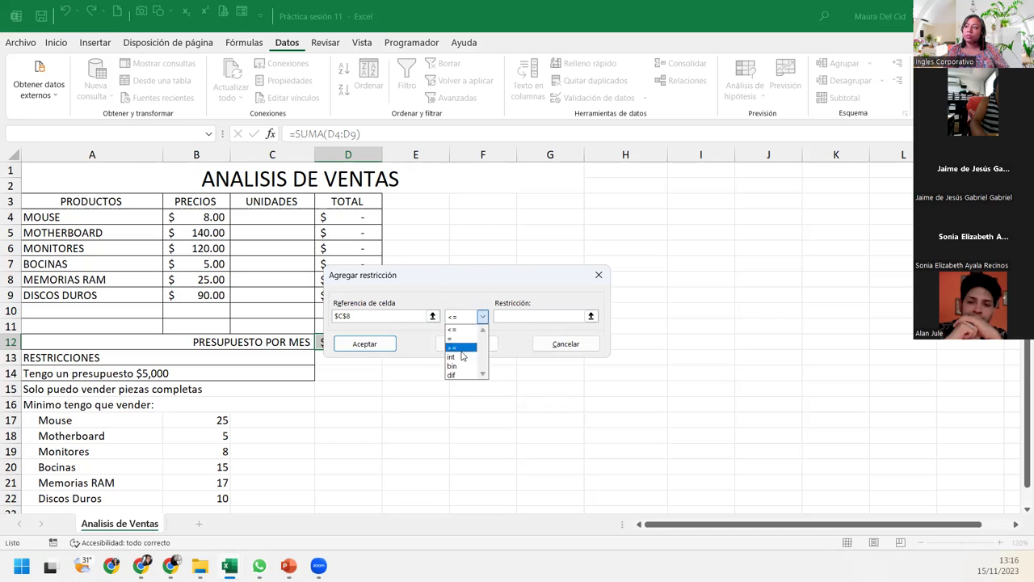
pyautogui.click(467, 349)
pyautogui.click(514, 316)
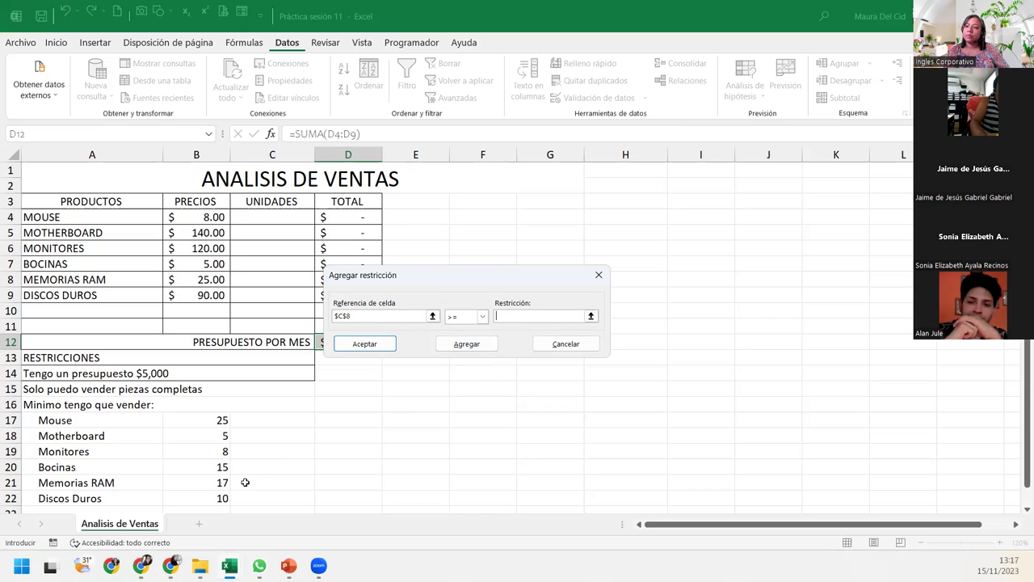
pyautogui.click(211, 476)
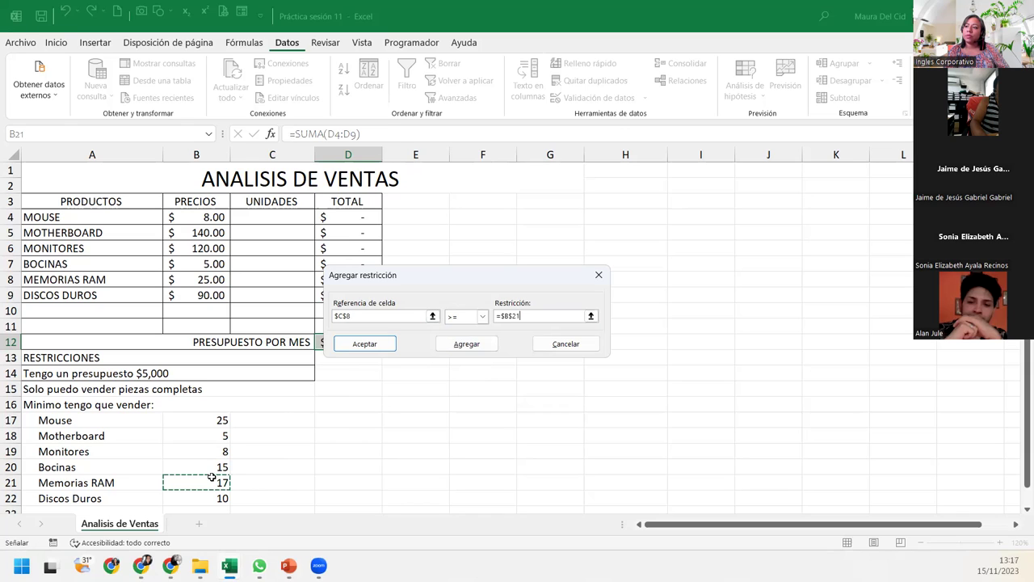
pyautogui.click(440, 346)
# Add the constraint $C$9 >= $B$22 for Discos Duros
pyautogui.click(246, 295)
pyautogui.click(482, 316)
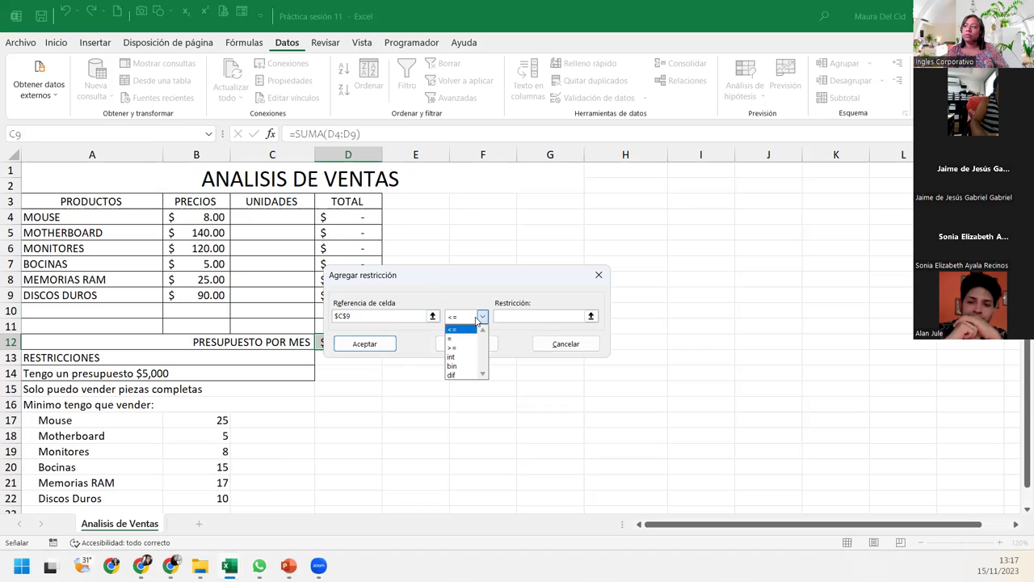
pyautogui.click(462, 344)
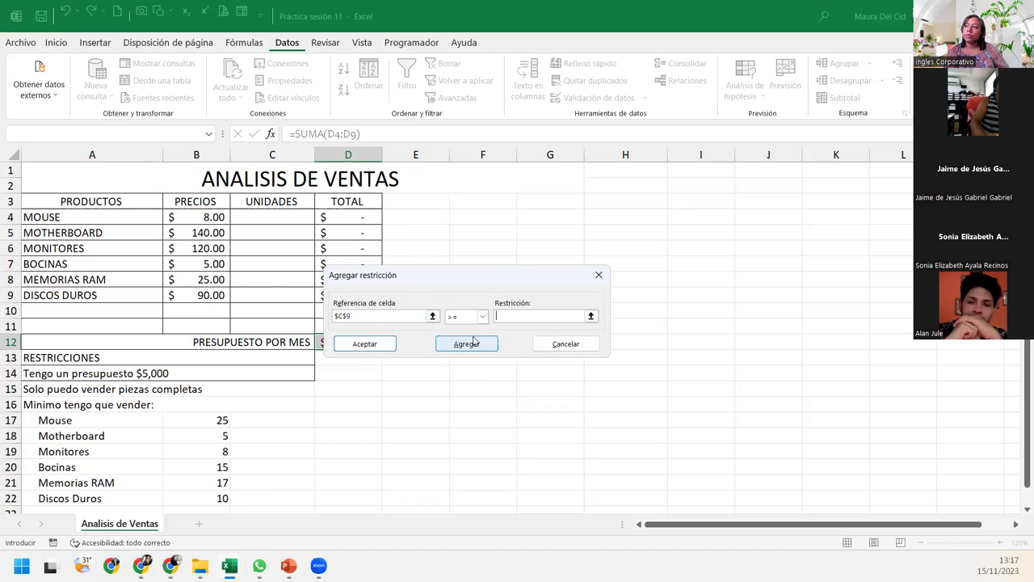
pyautogui.click(207, 496)
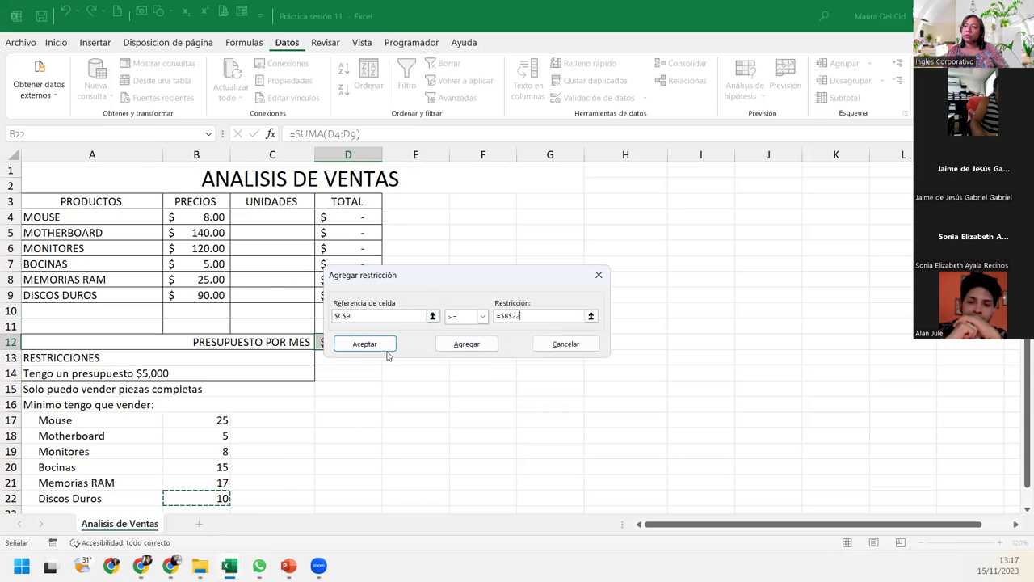
pyautogui.click(455, 345)
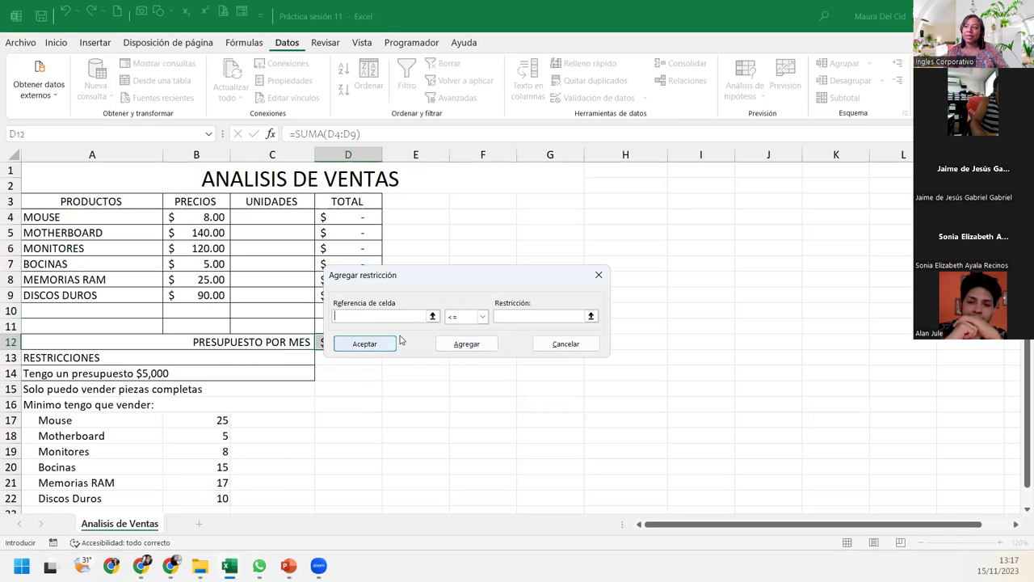
# Require $C$4:$C$9 to be integers and return to the Solver constraint list
pyautogui.moveTo(288, 216); pyautogui.dragTo(287, 291)
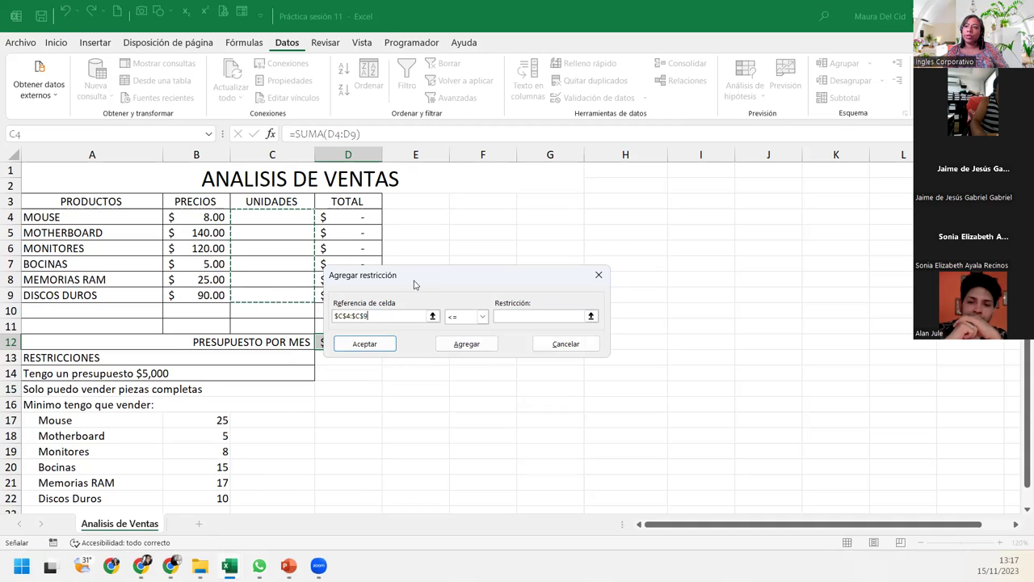
pyautogui.click(482, 317)
pyautogui.click(458, 358)
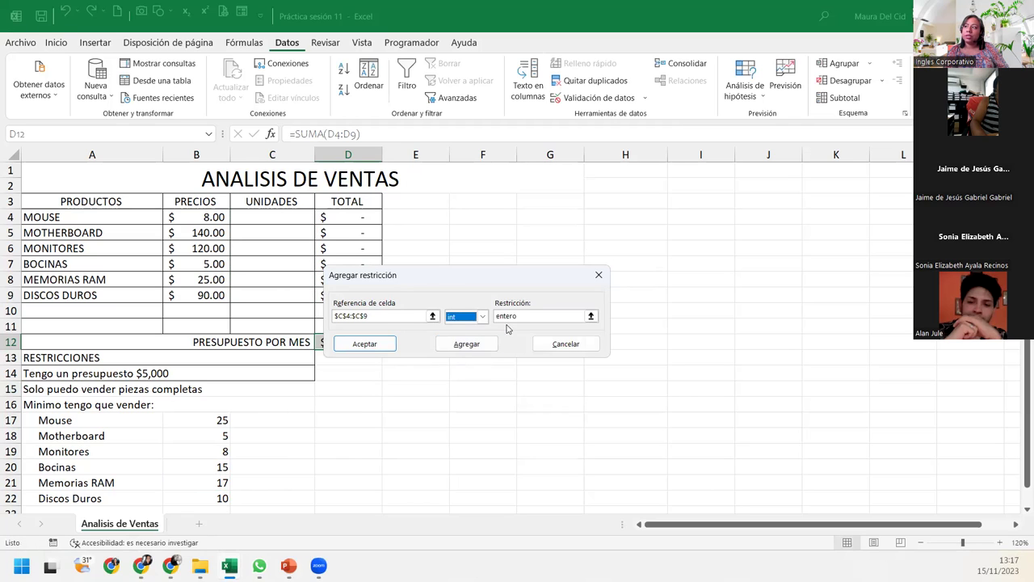
pyautogui.click(392, 342)
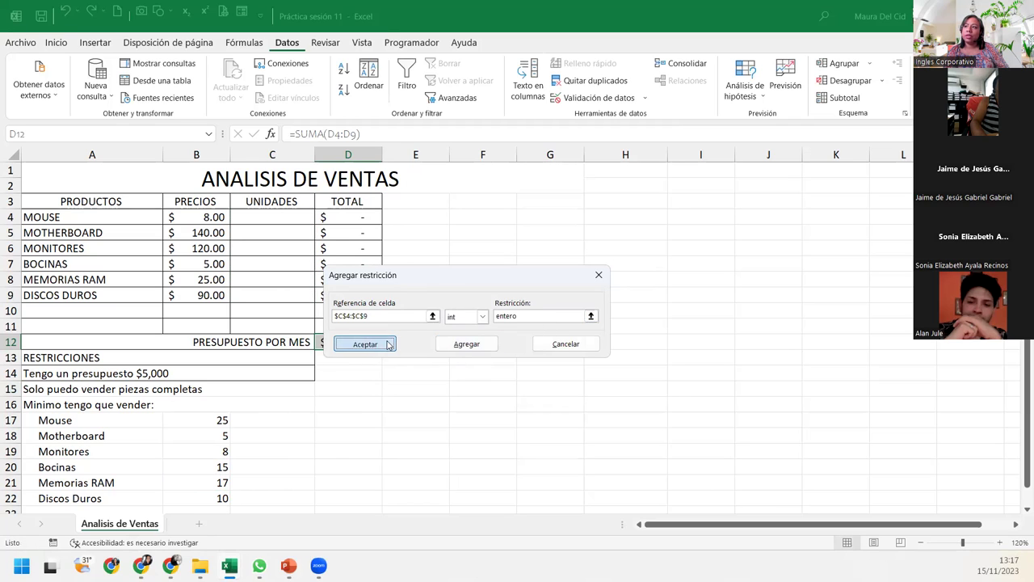
pyautogui.click(311, 260)
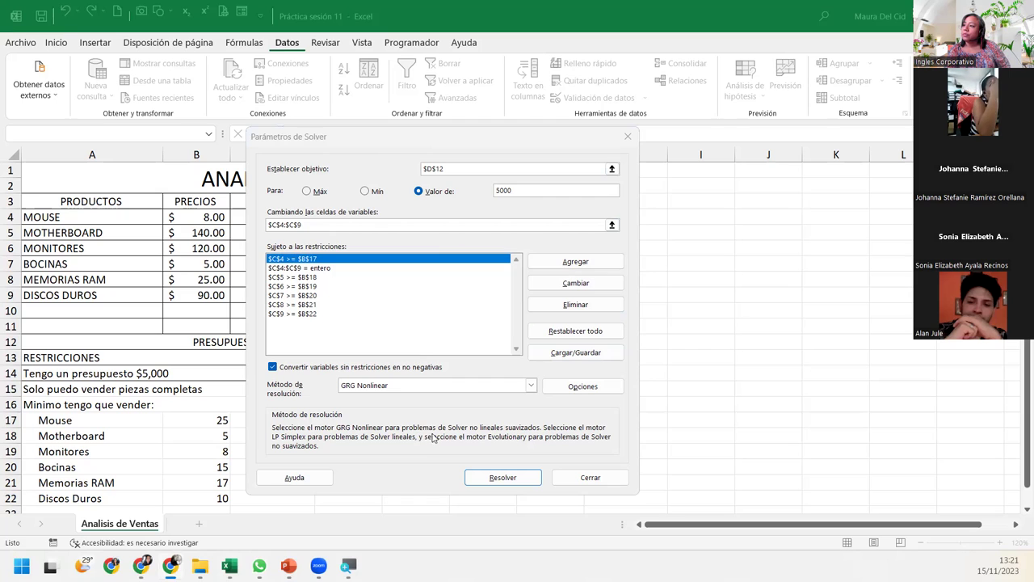
# Solve for $5,000 in D12 (units 25, 5, 12, 15, 17, 24) and begin saving a scenario
pyautogui.click(482, 480)
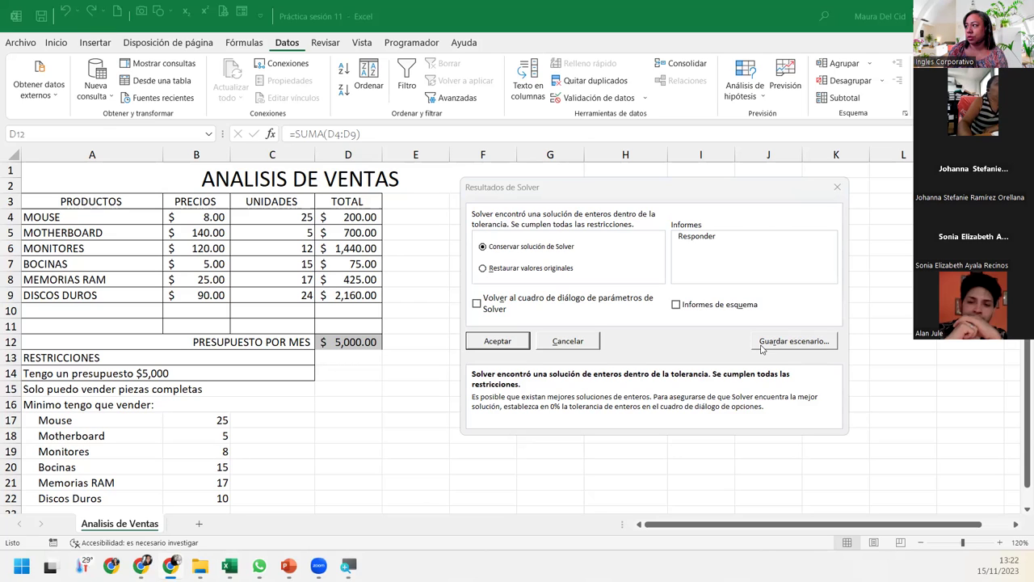
pyautogui.click(762, 343)
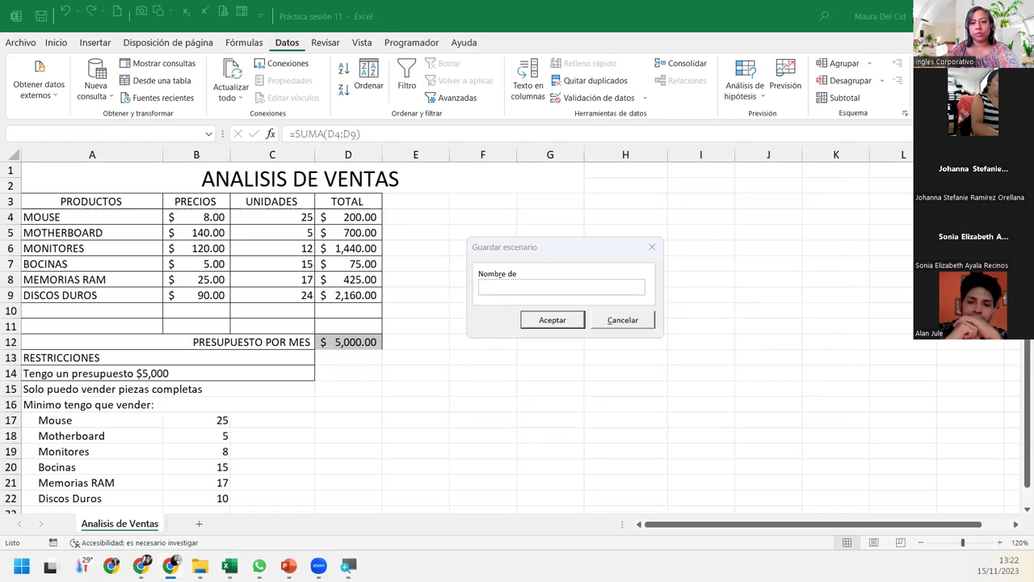
# Enter MétodoGrg as the scenario name
pyautogui.click(477, 287)
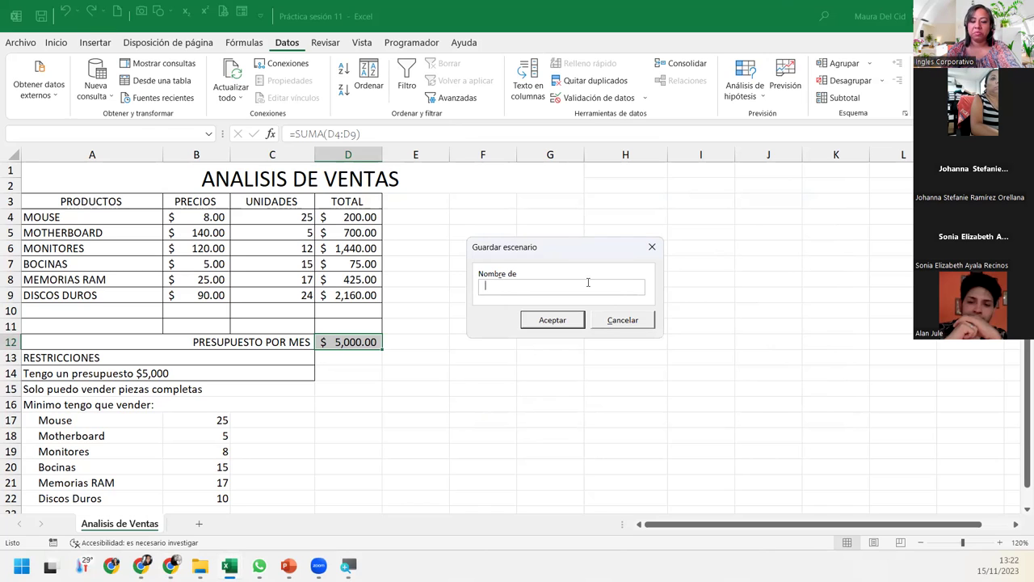
pyautogui.write('MétodoGr')
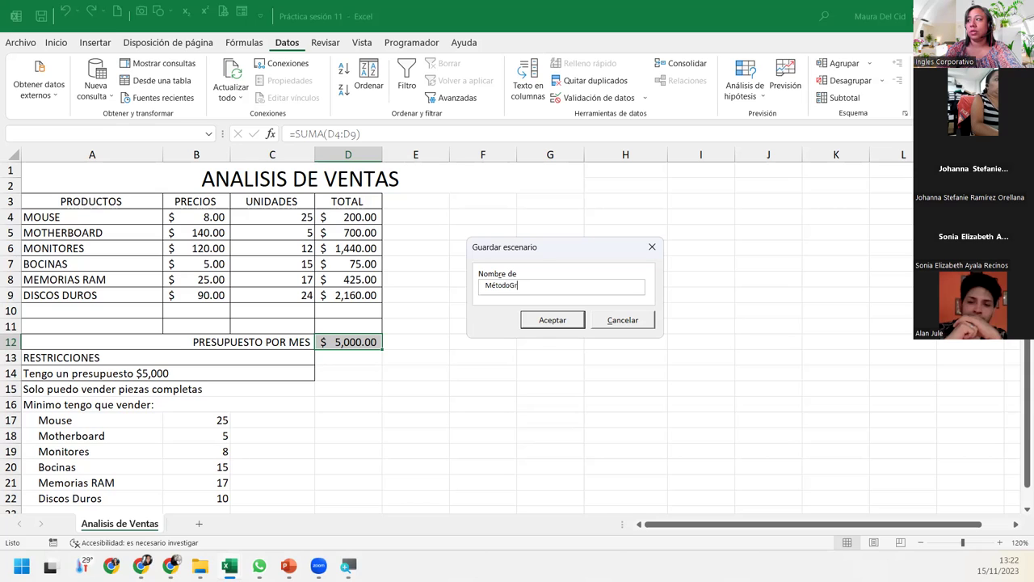
pyautogui.write('á')
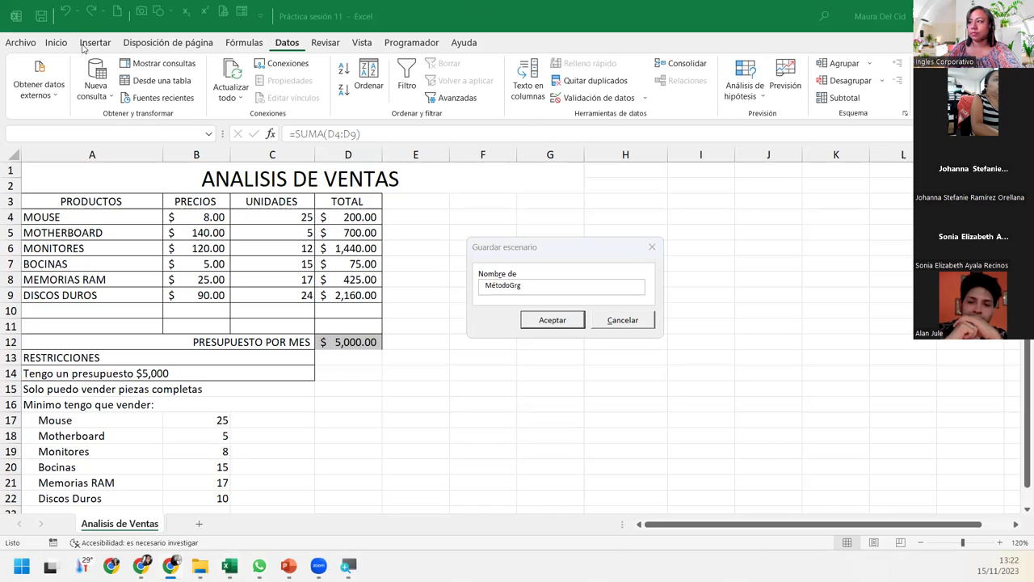
# Save the MétodoGrg scenario and return to the Solver parameters
pyautogui.click(552, 316)
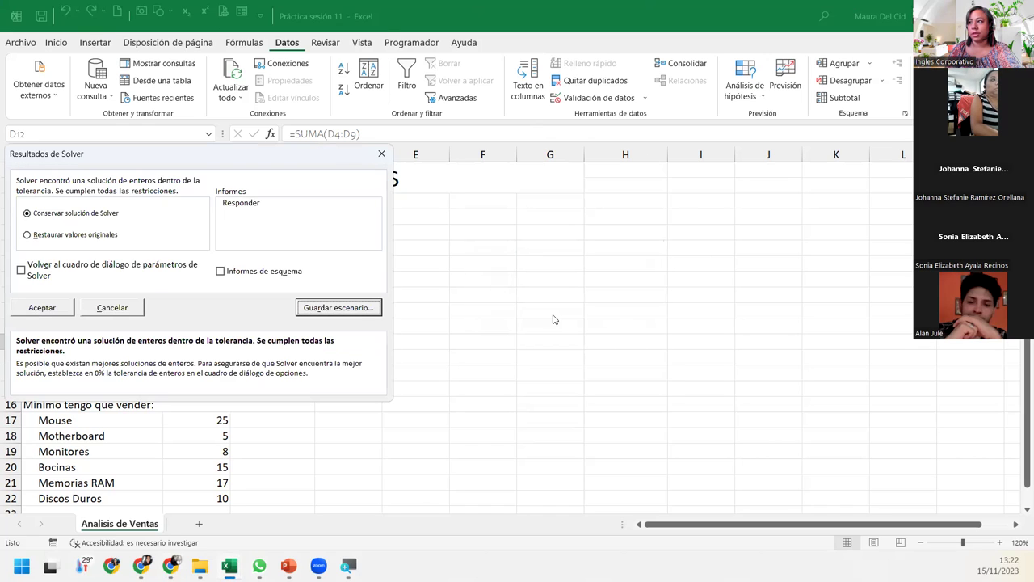
pyautogui.moveTo(125, 158); pyautogui.dragTo(480, 185)
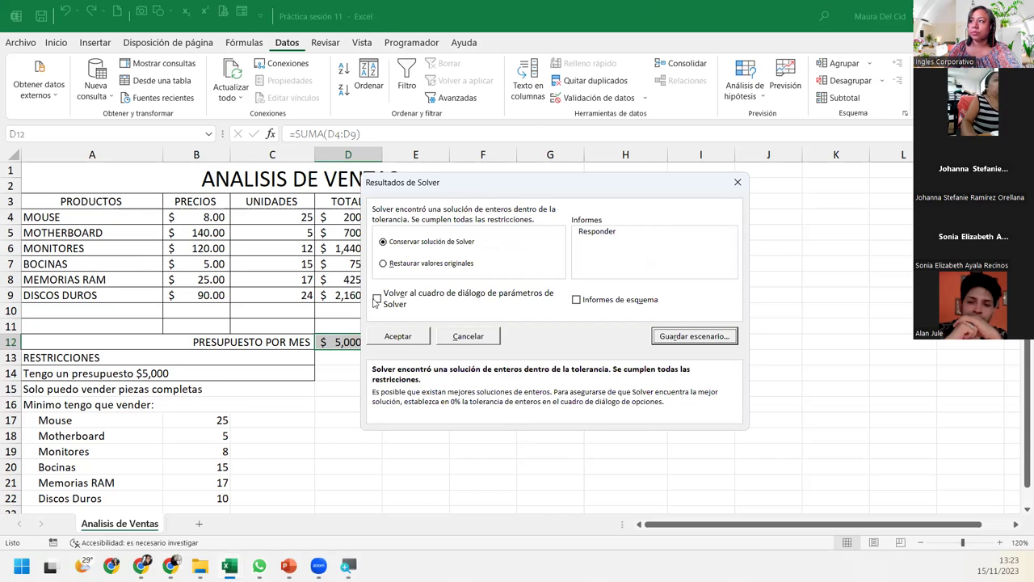
pyautogui.click(376, 300)
pyautogui.click(392, 336)
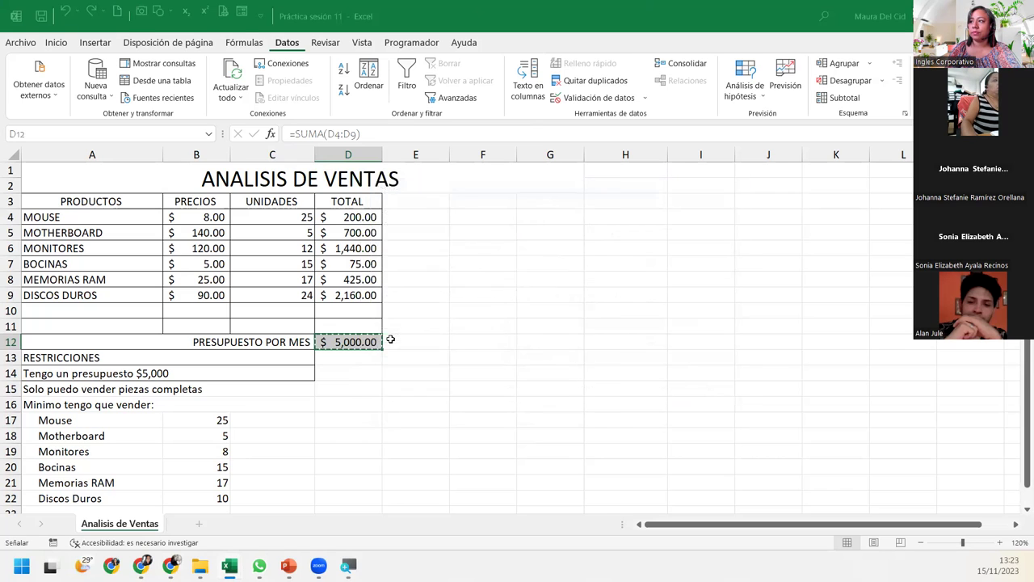
# Switch the solving method to Simplex LP and solve the model
pyautogui.click(506, 386)
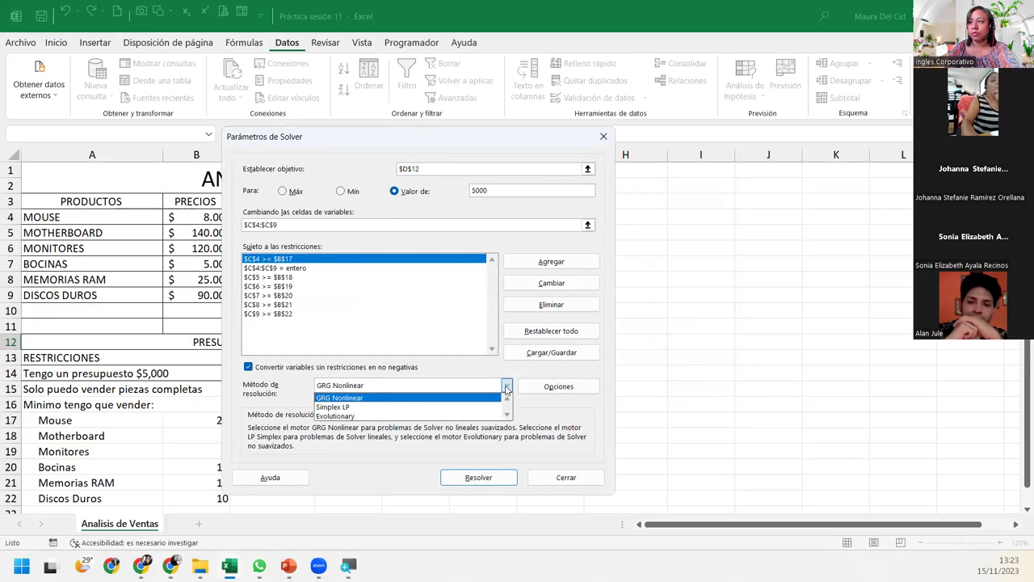
pyautogui.click(378, 406)
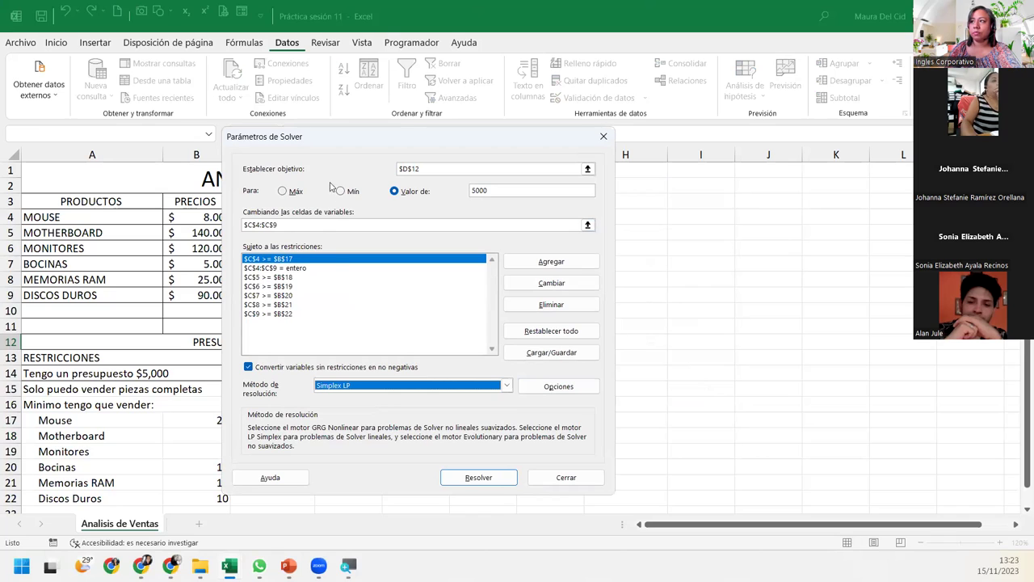
pyautogui.moveTo(333, 144); pyautogui.dragTo(528, 99)
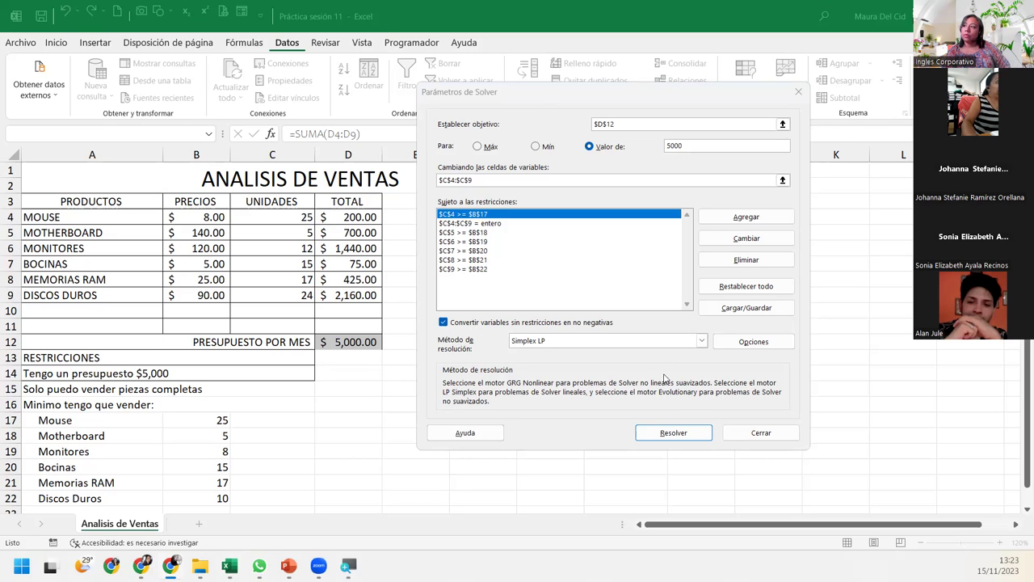
pyautogui.click(681, 433)
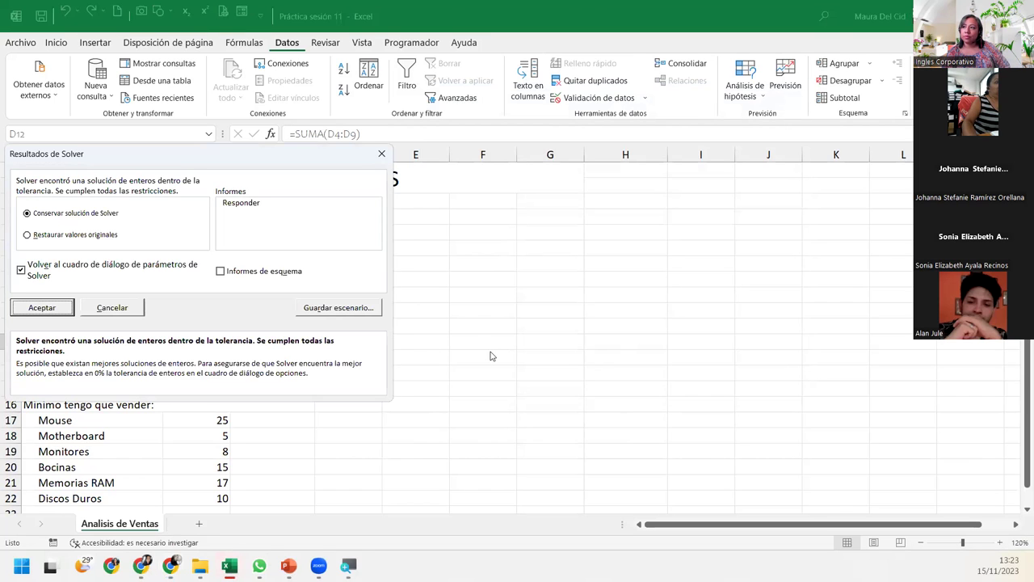
# Store the Simplex LP result (units 25, 5, 20, 15, 29, 10) as scenario 'MetodoSimplex'
pyautogui.moveTo(129, 160); pyautogui.dragTo(517, 189)
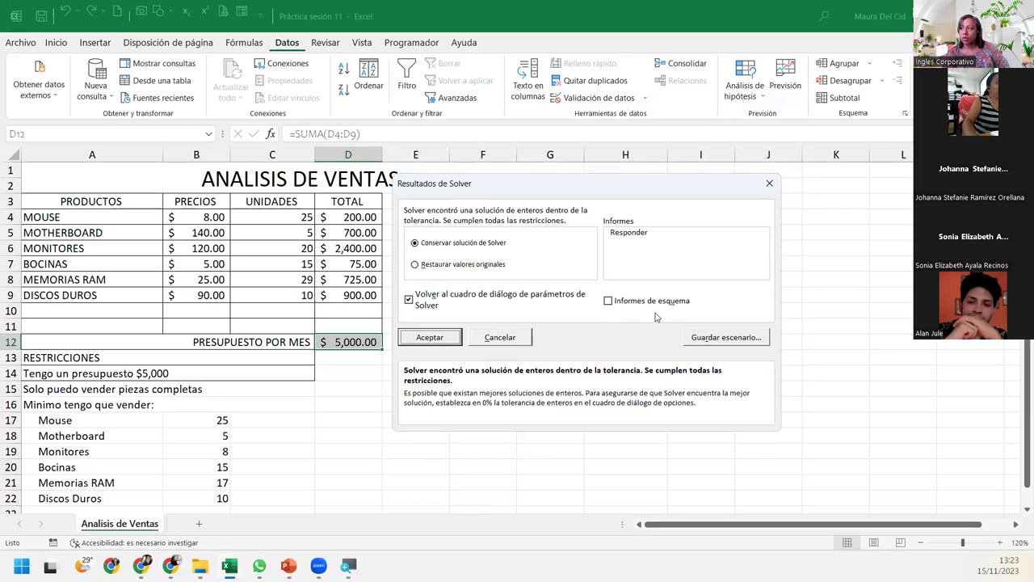
pyautogui.click(716, 341)
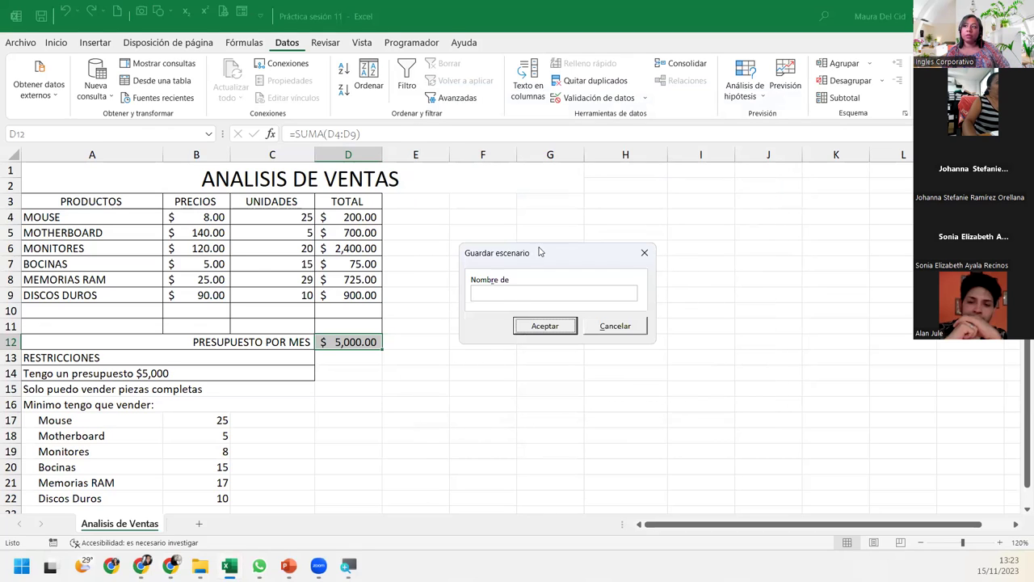
pyautogui.click(525, 296)
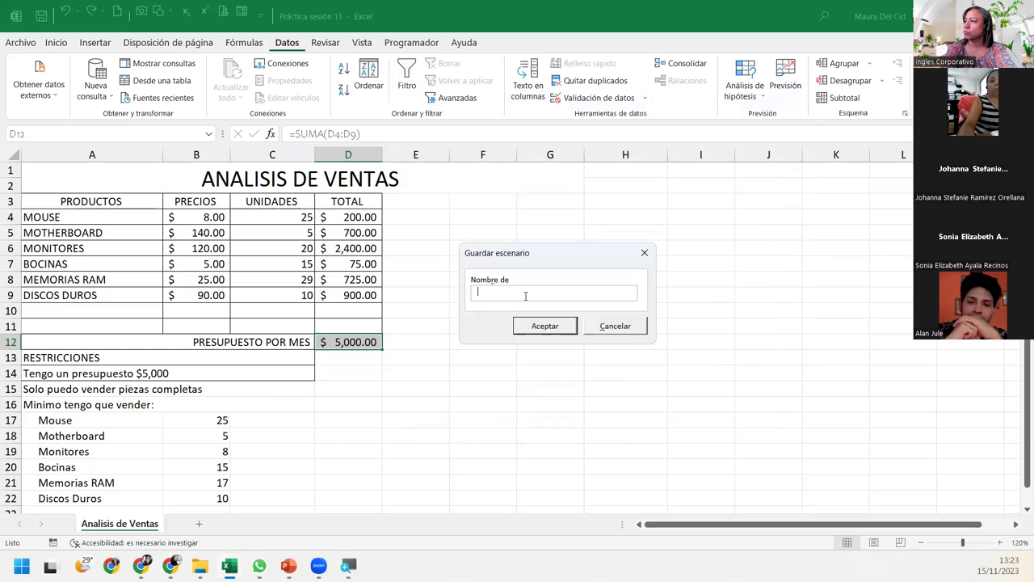
pyautogui.write('Metodo')
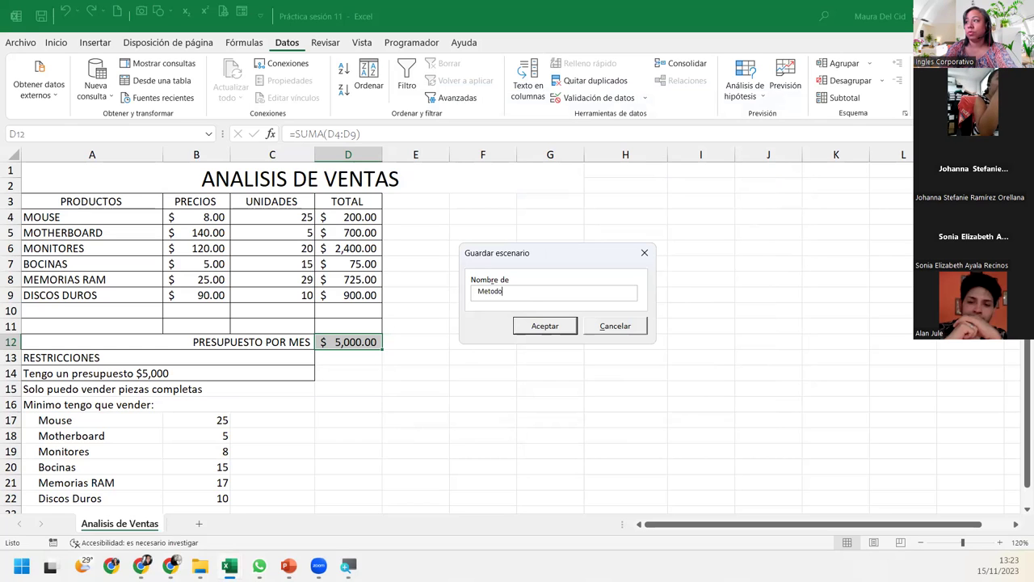
pyautogui.write('Simple')
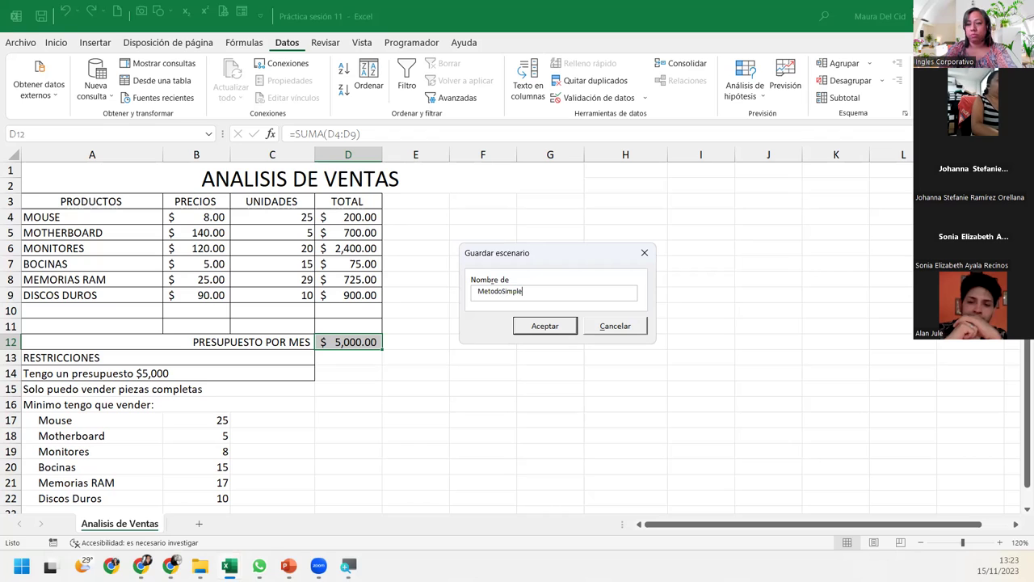
pyautogui.write('x')
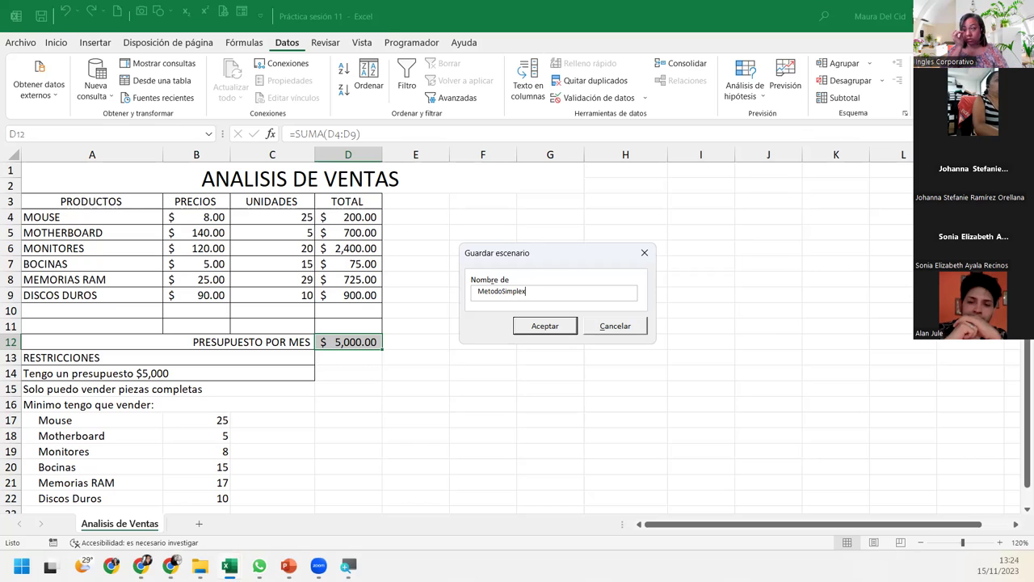
pyautogui.click(556, 326)
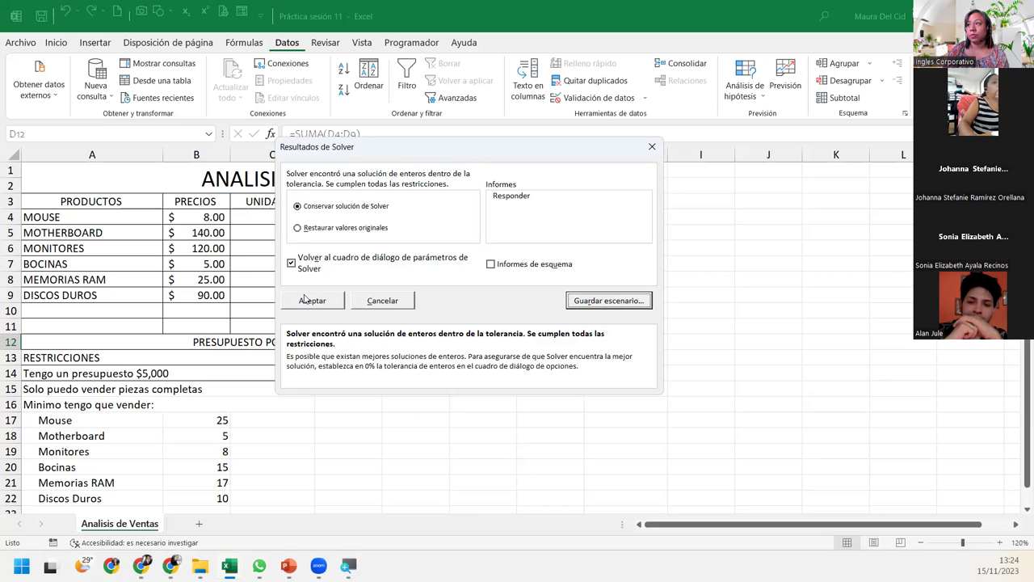
# Re-solve the model with the Evolutionary method, which reports variables need upper and lower bounds
pyautogui.click(303, 304)
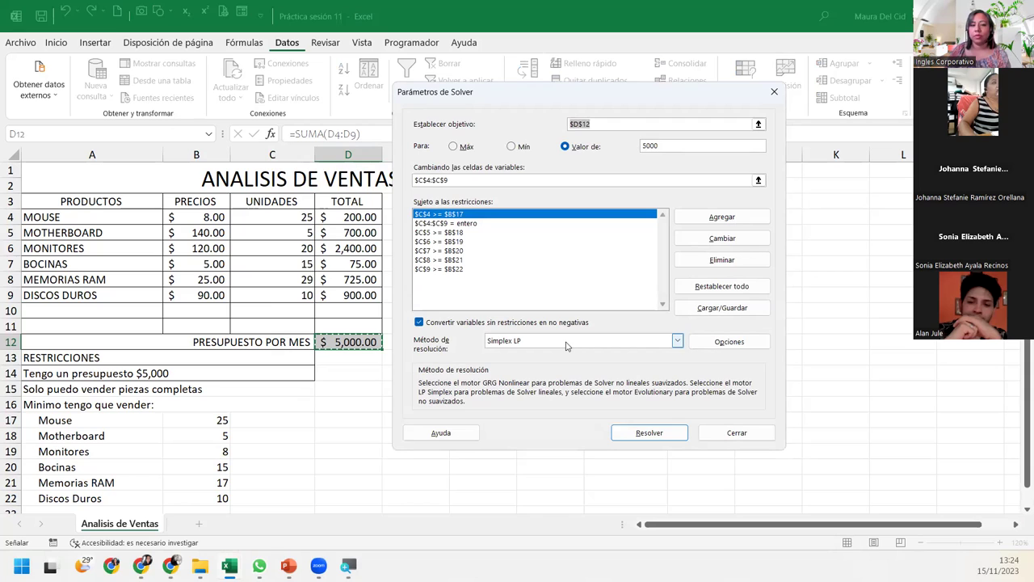
pyautogui.click(566, 342)
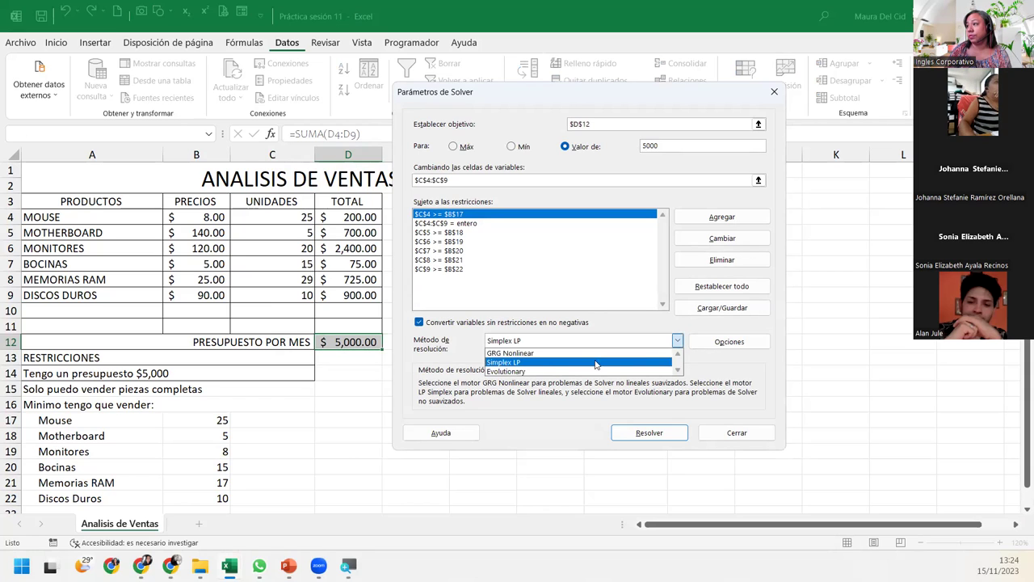
pyautogui.click(545, 372)
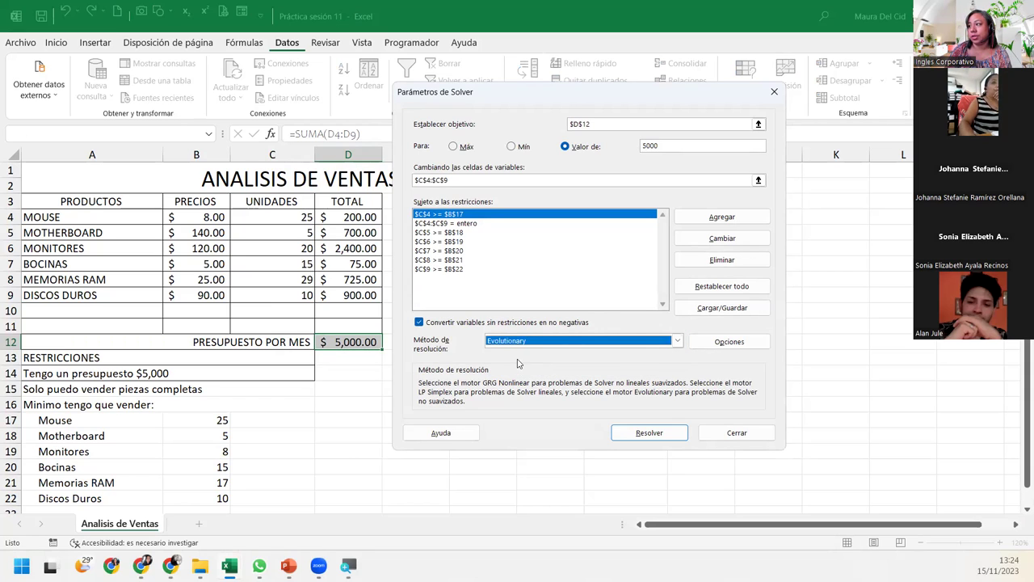
pyautogui.click(660, 432)
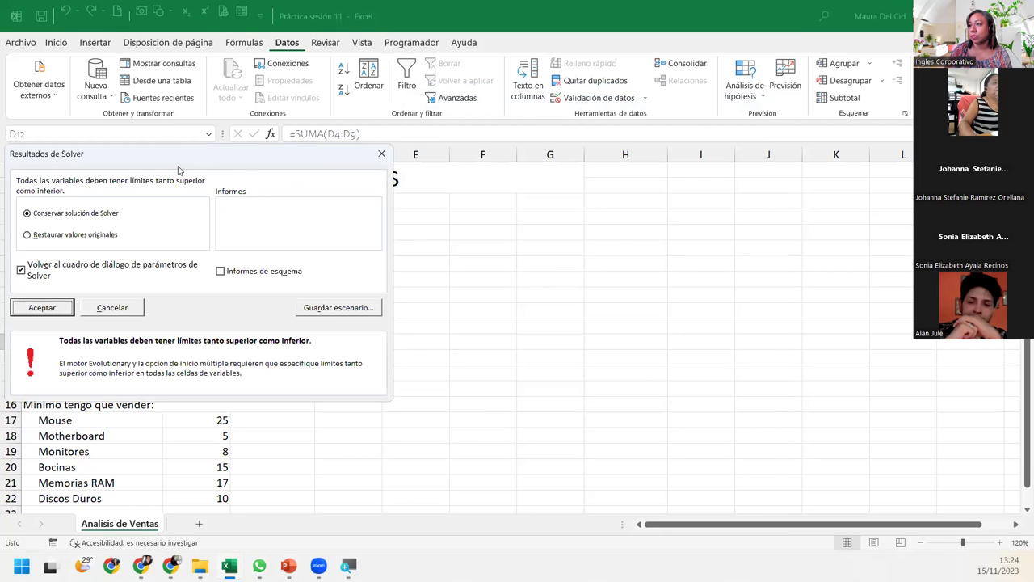
# Begin saving the Evolutionary outcome as a new scenario
pyautogui.moveTo(129, 156); pyautogui.dragTo(400, 153)
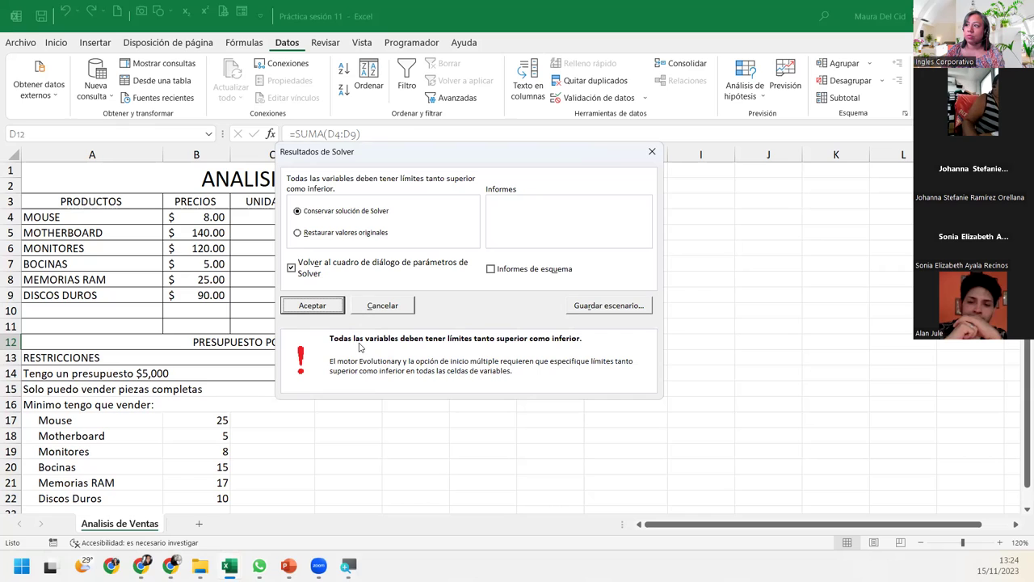
pyautogui.click(627, 311)
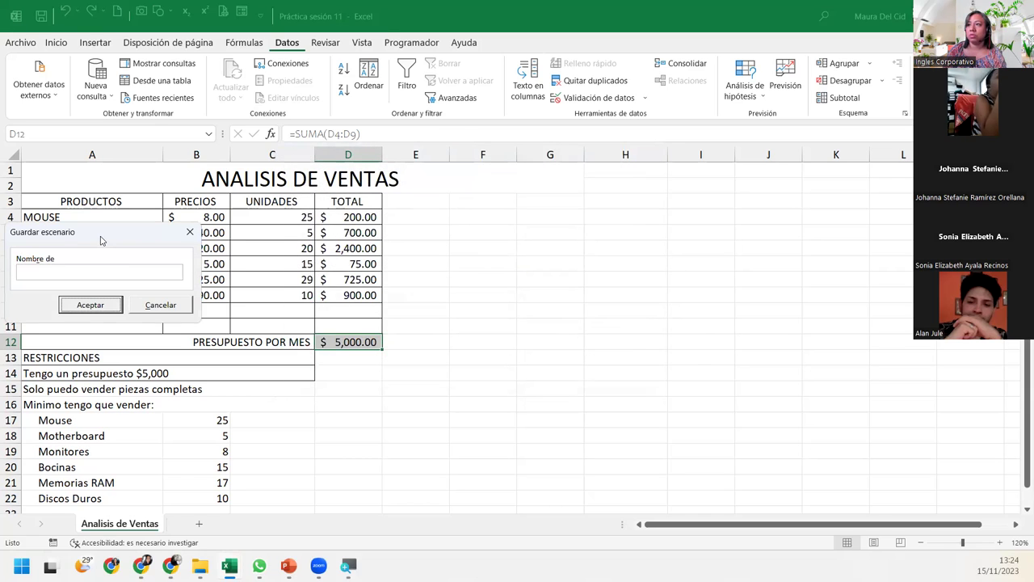
pyautogui.moveTo(103, 240); pyautogui.dragTo(482, 277)
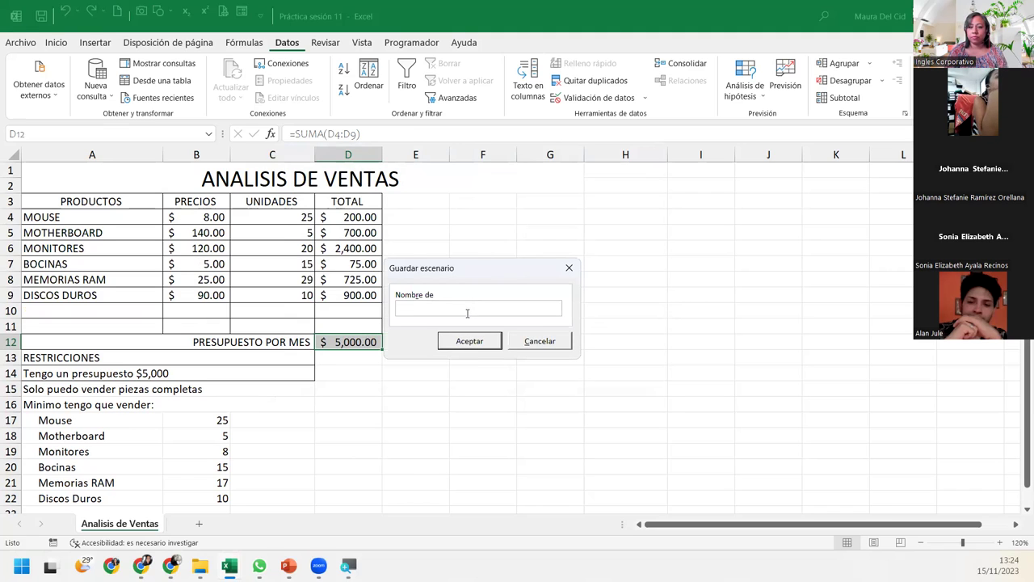
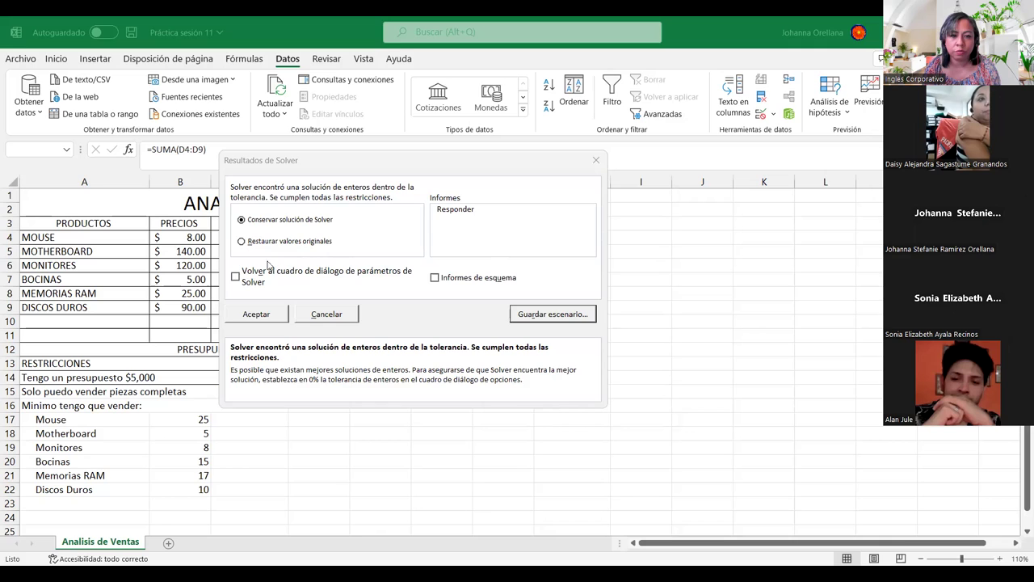
# Return to the Solver parameters and re-solve with Simplex LP, giving units 20, 29 and 10
pyautogui.click(235, 276)
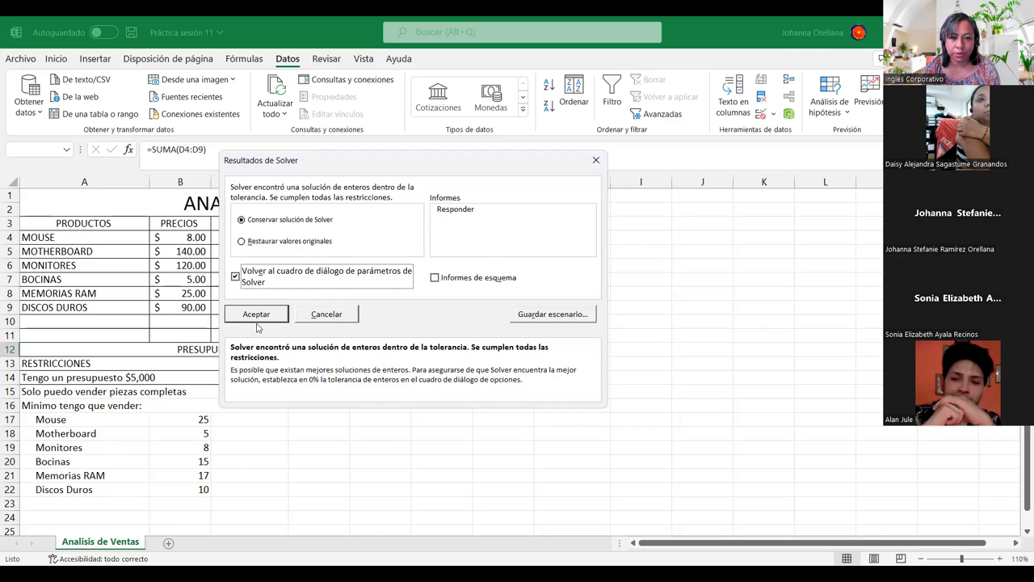
pyautogui.click(252, 315)
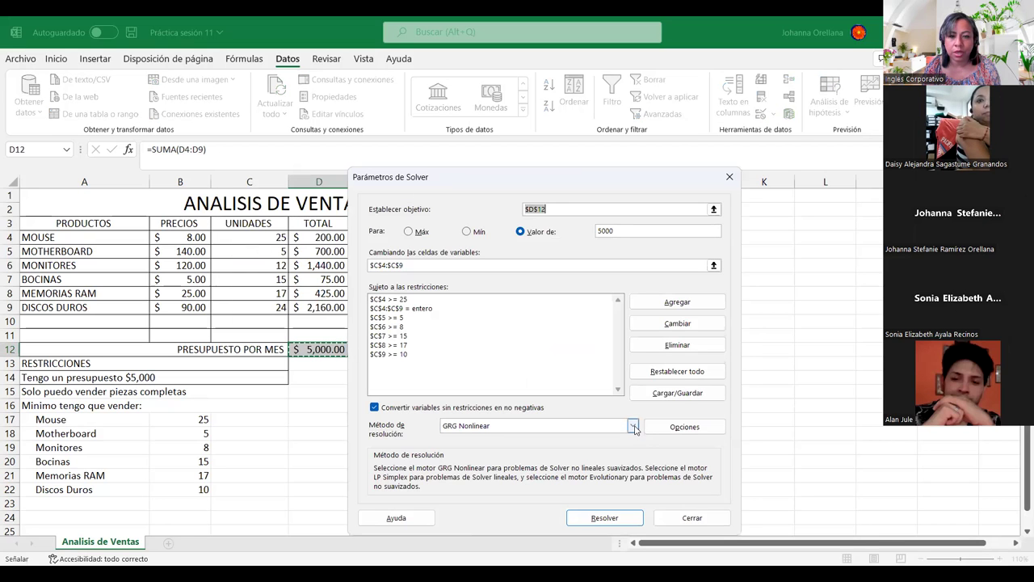
pyautogui.click(633, 426)
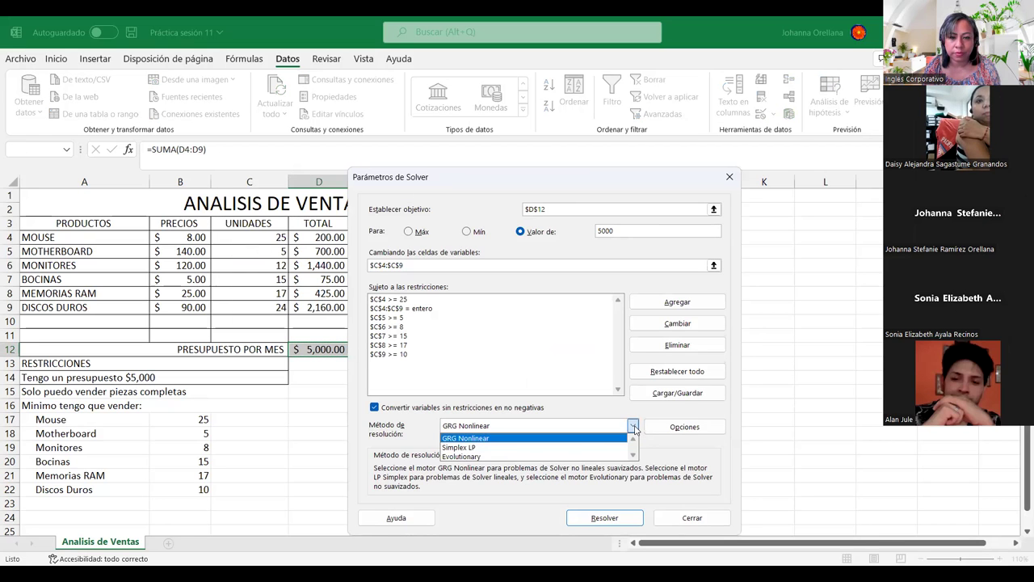
pyautogui.click(612, 441)
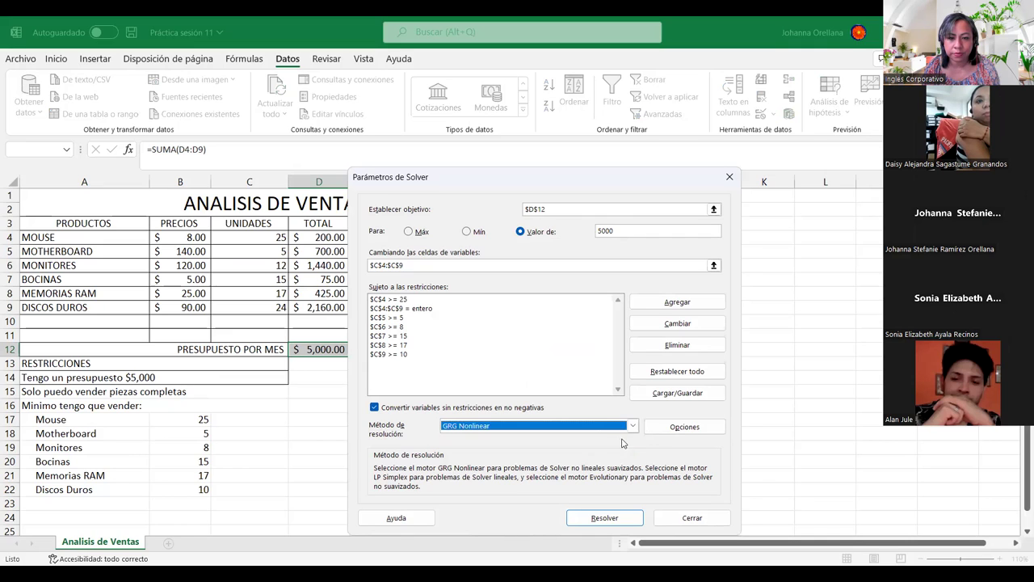
pyautogui.click(631, 428)
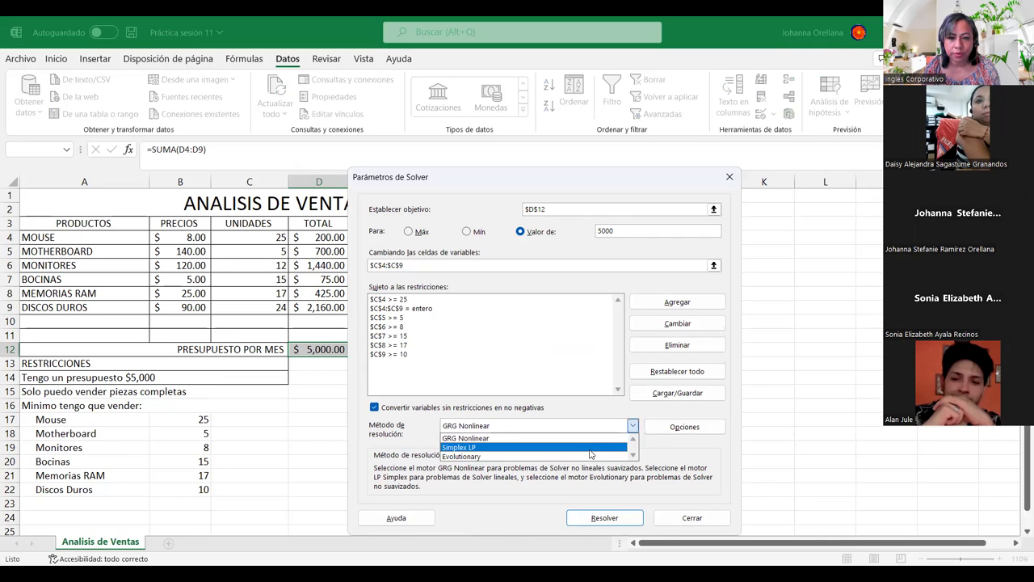
pyautogui.click(590, 449)
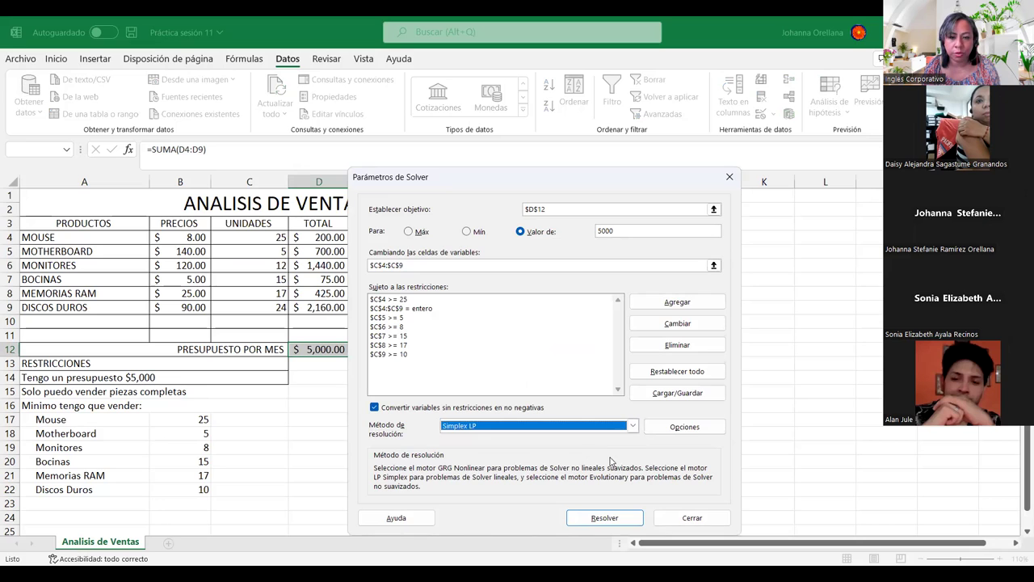
pyautogui.click(601, 519)
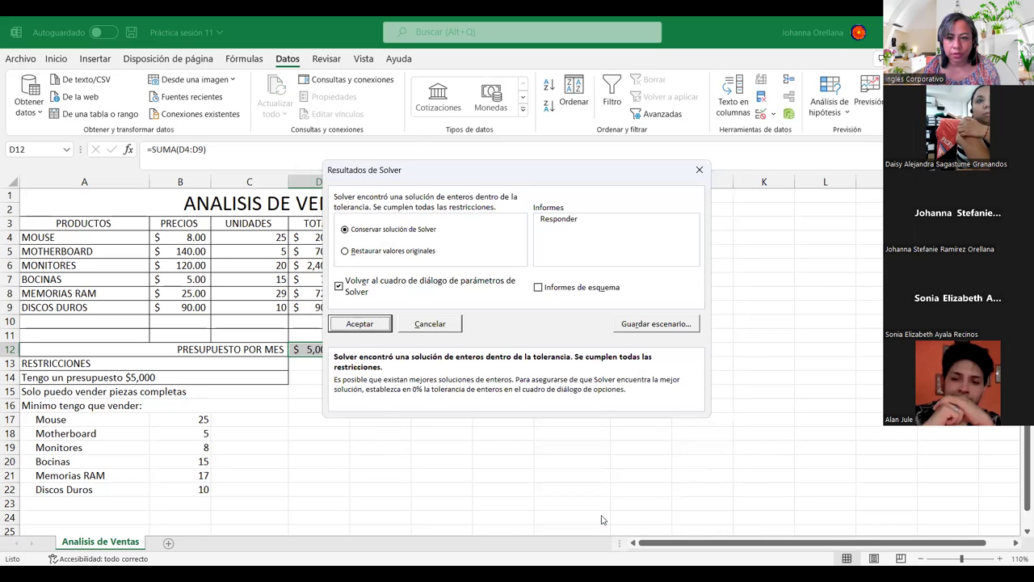
# Save the Simplex LP solution as scenario 'Métodosimplex' and accept the Solver results
pyautogui.click(654, 324)
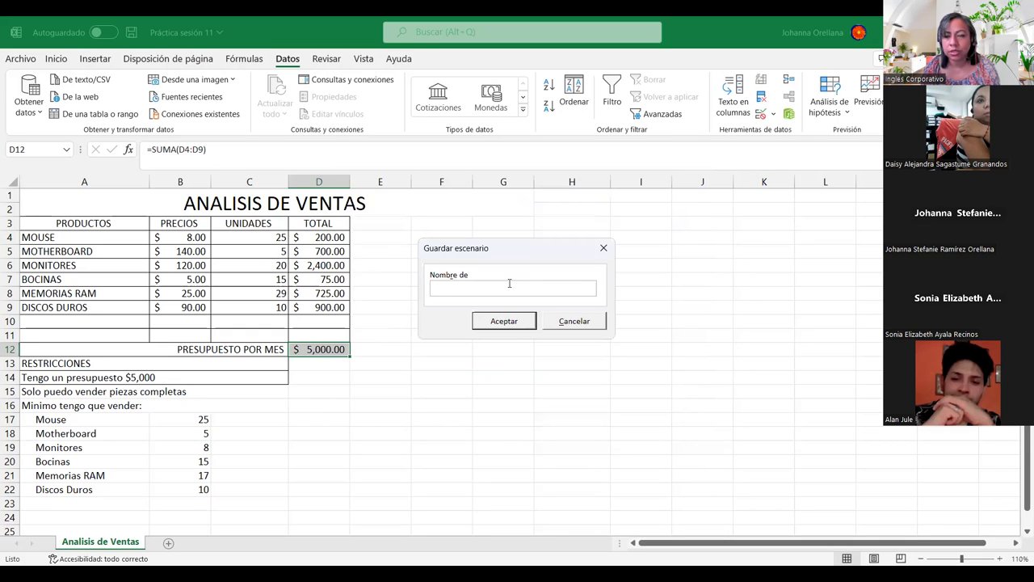
pyautogui.write('Método')
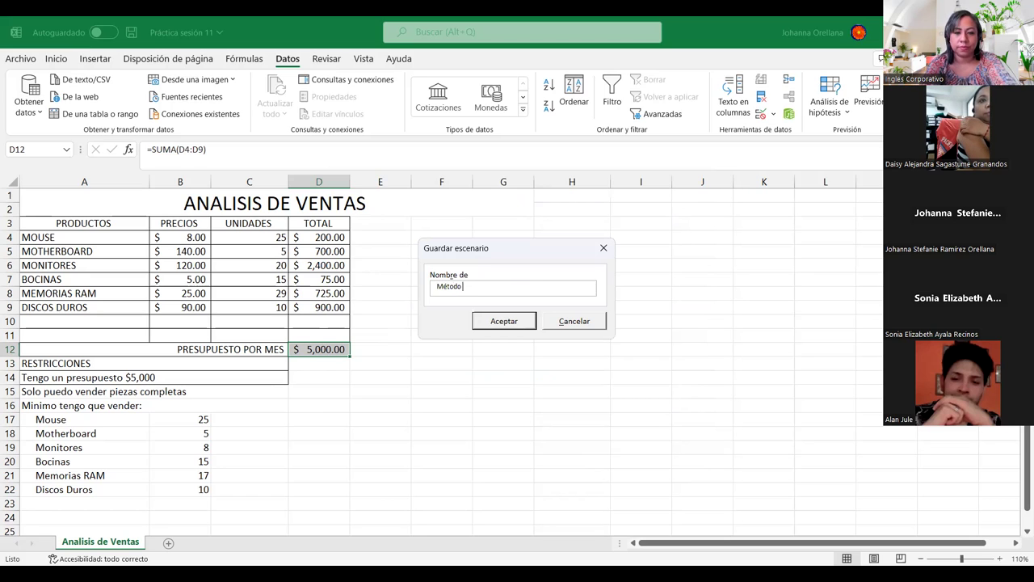
pyautogui.write('sim')
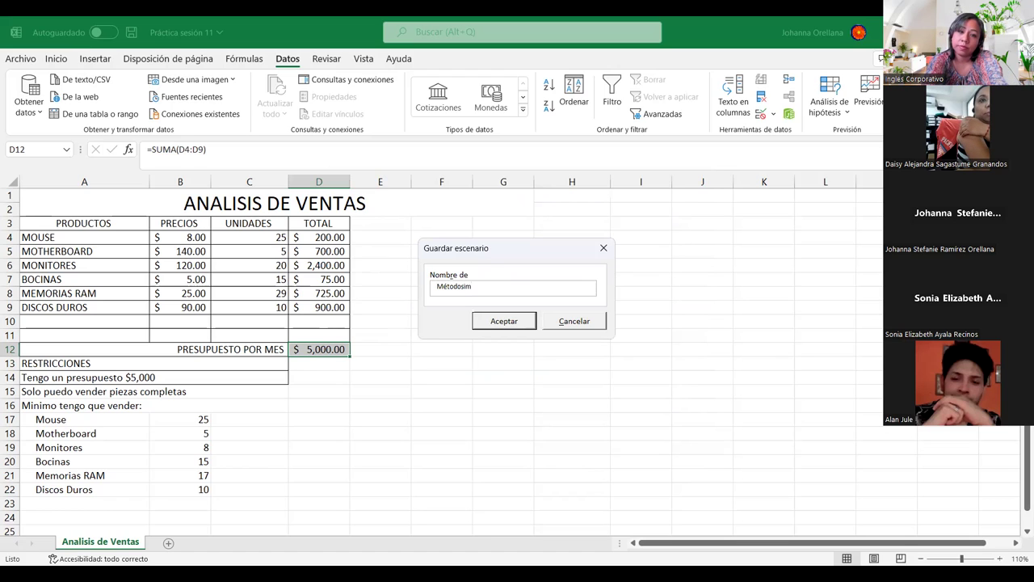
pyautogui.write('plex')
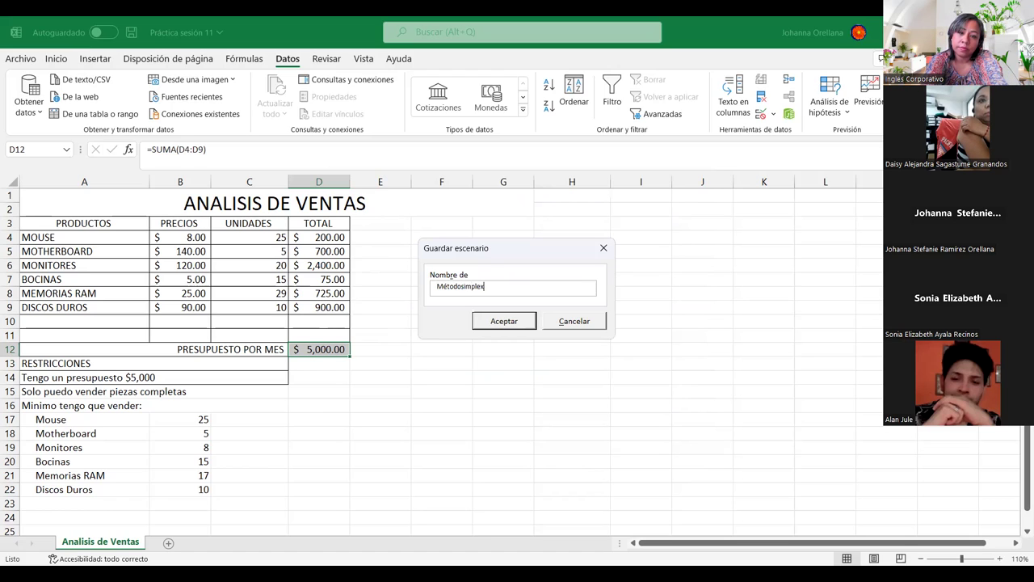
pyautogui.click(518, 322)
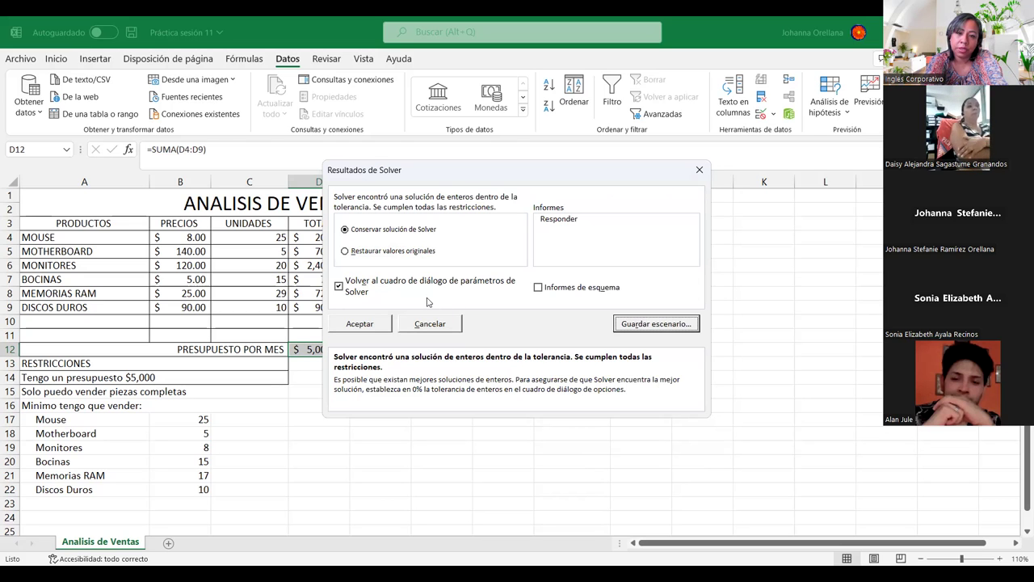
pyautogui.click(358, 327)
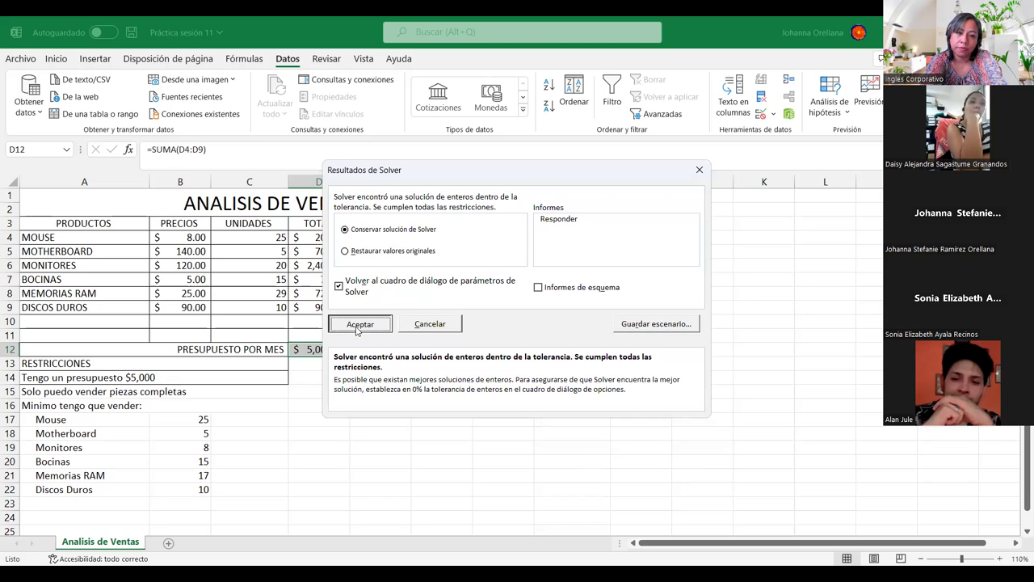
# Switch the solving method to Evolutionary and solve, triggering the variable bounds warning
pyautogui.click(357, 326)
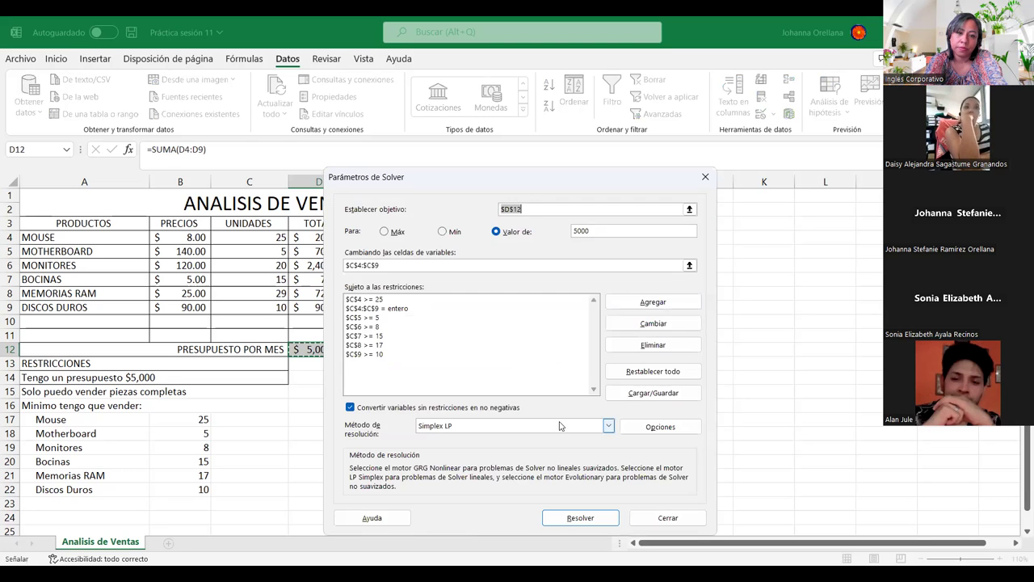
pyautogui.click(608, 427)
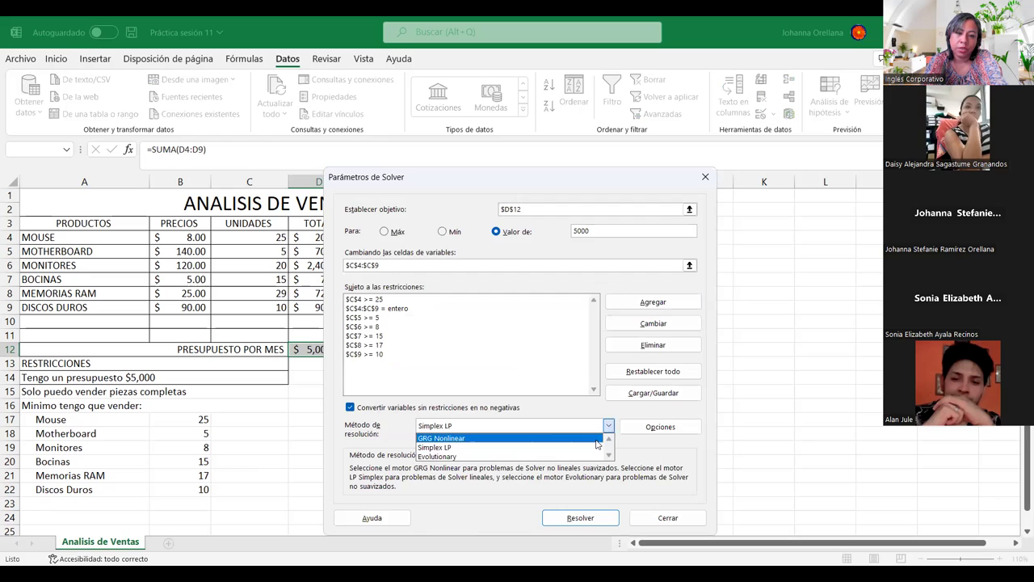
pyautogui.click(588, 458)
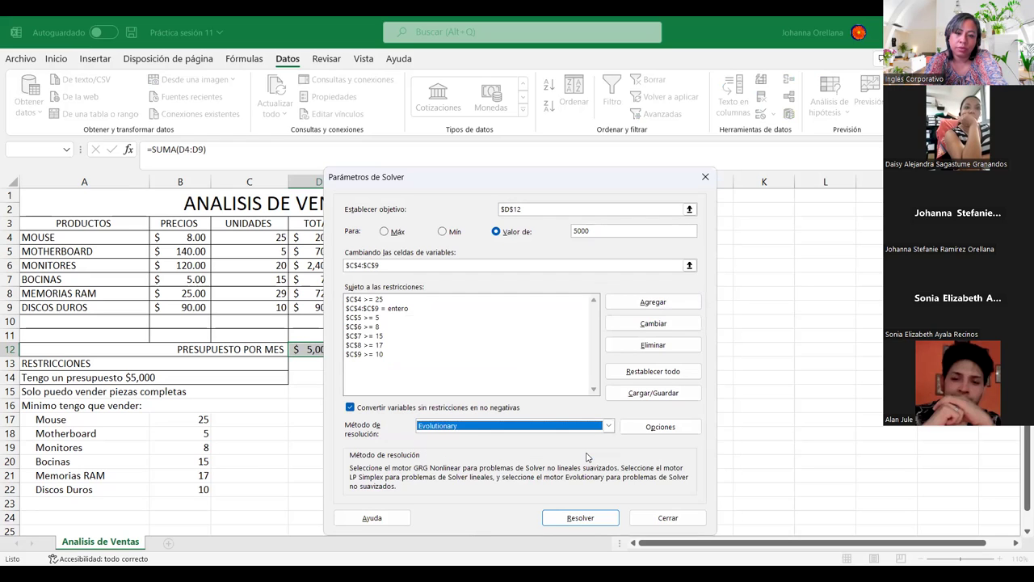
pyautogui.click(583, 518)
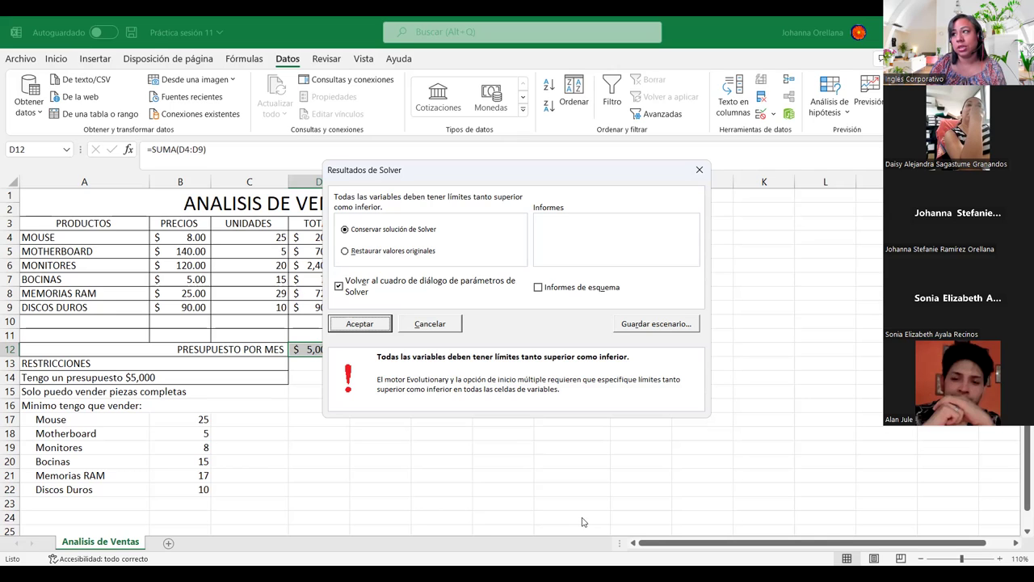
# Save the Evolutionary attempt as scenario 'Métodoevolucionary' and return to Solver Parameters
pyautogui.click(654, 323)
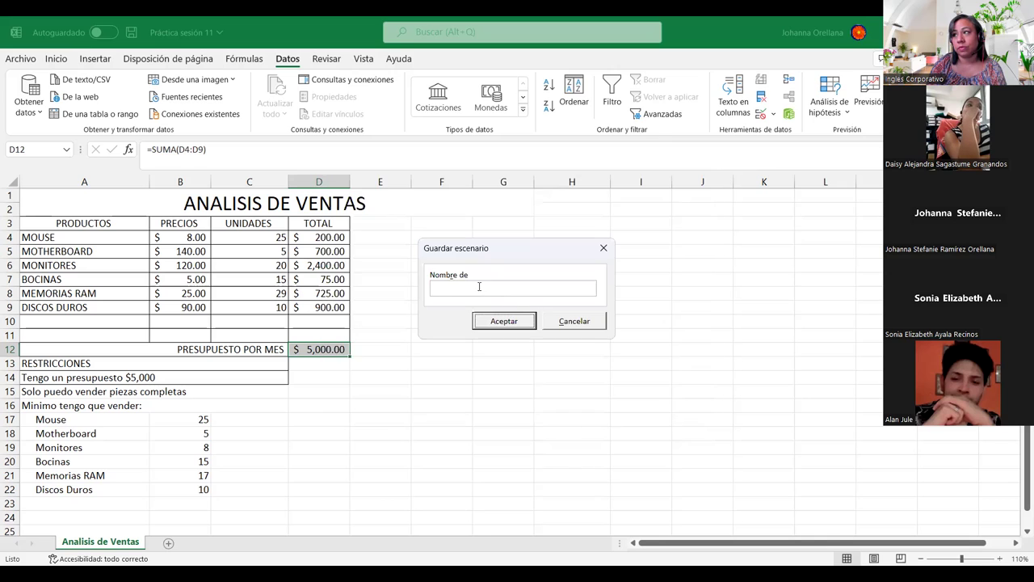
pyautogui.write('M')
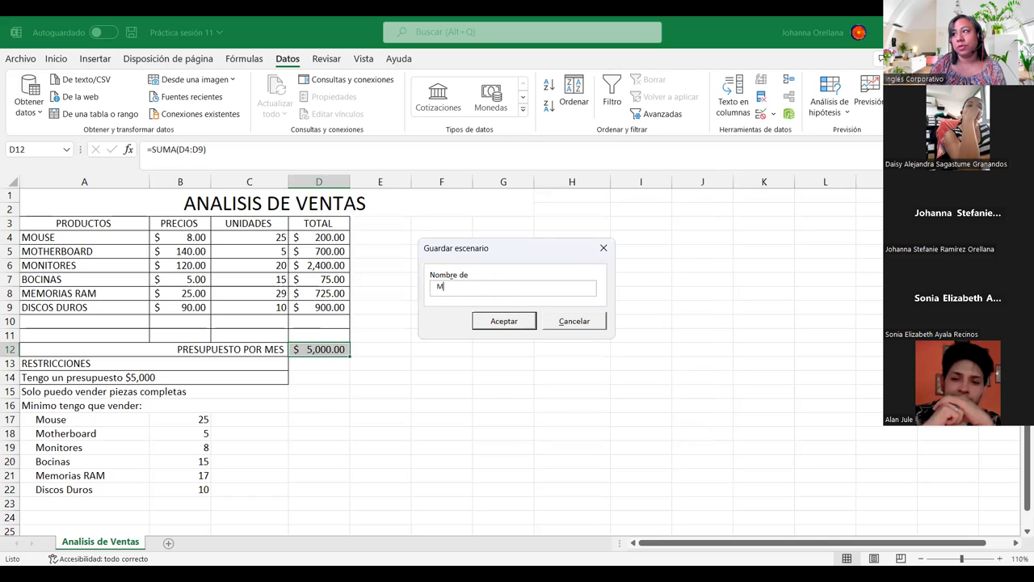
pyautogui.write('étodoevol')
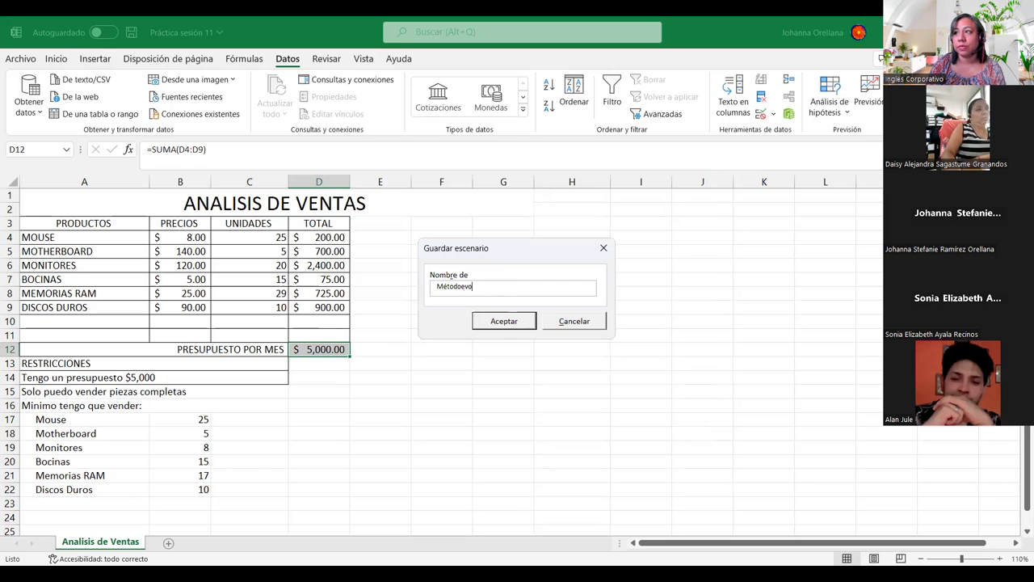
pyautogui.write('uciona')
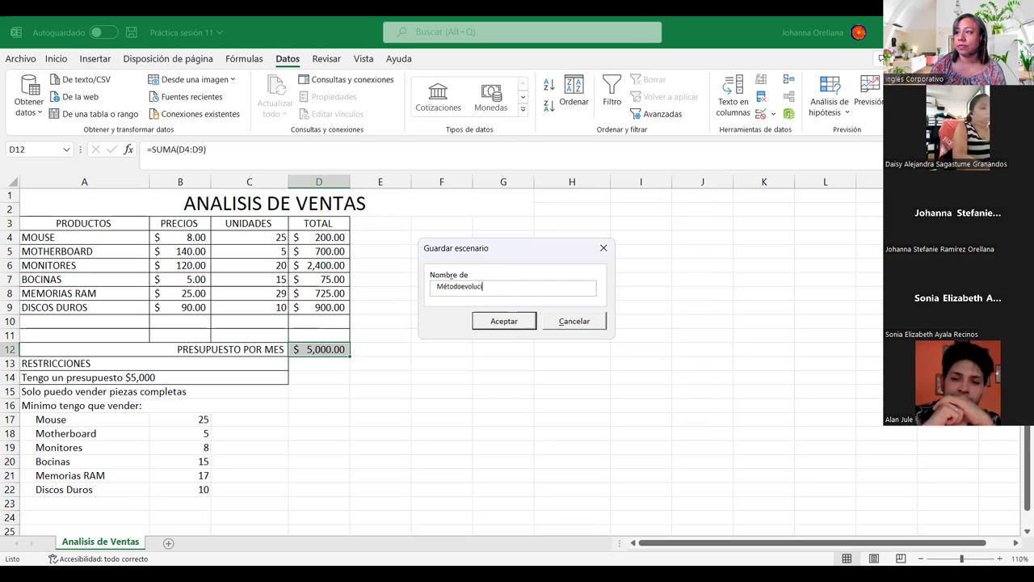
pyautogui.write('ry')
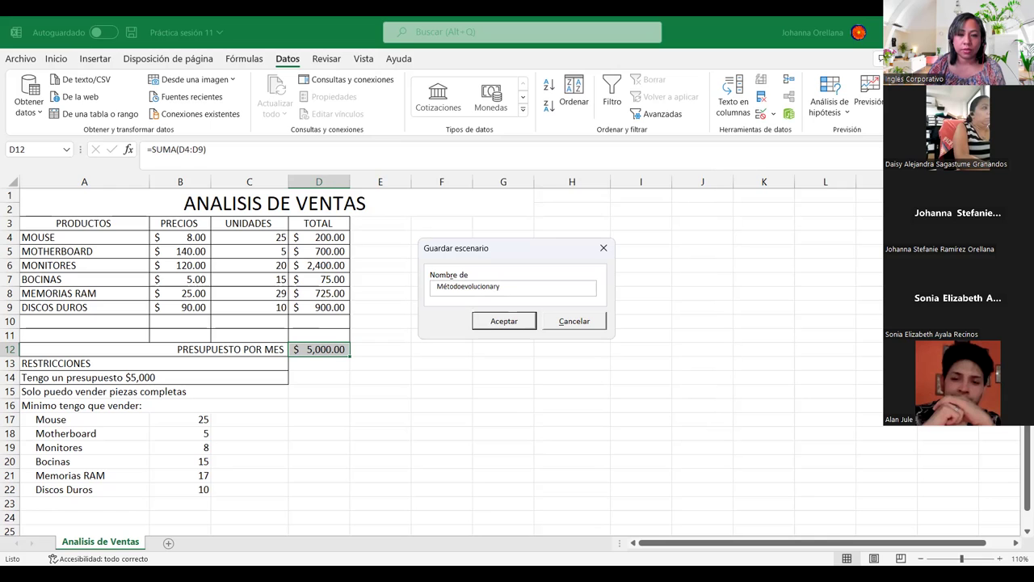
pyautogui.click(484, 326)
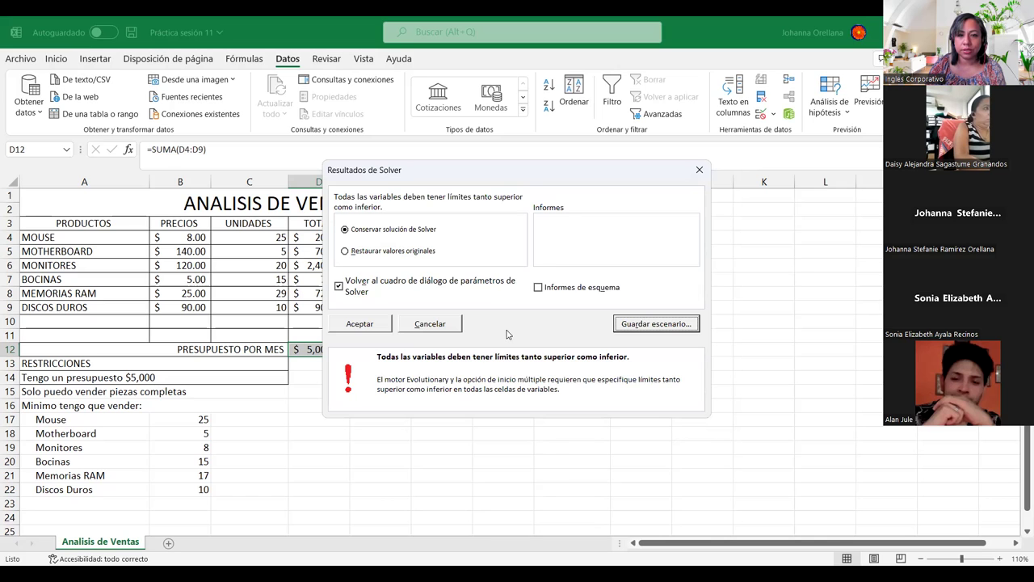
pyautogui.click(346, 323)
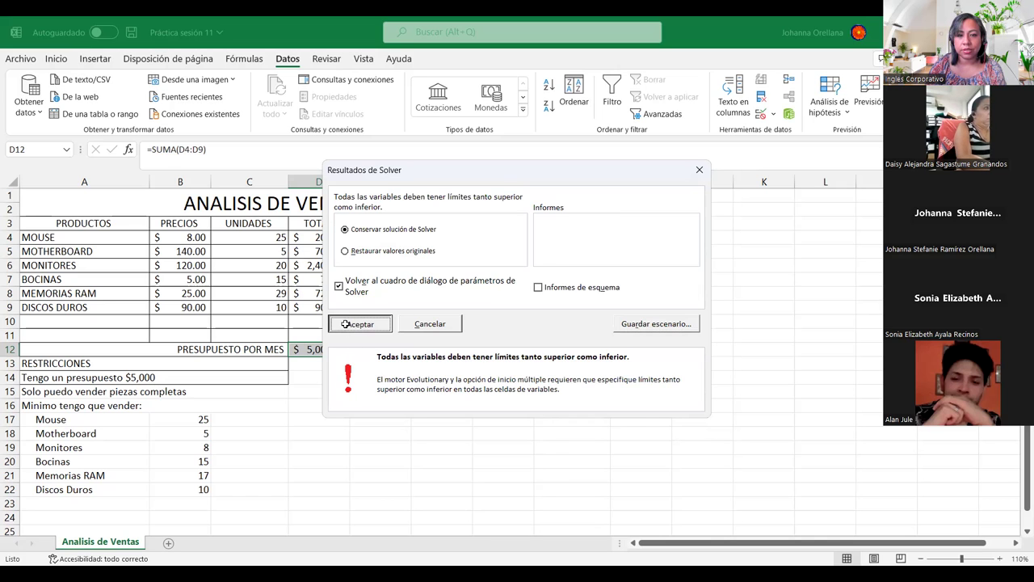
pyautogui.click(347, 325)
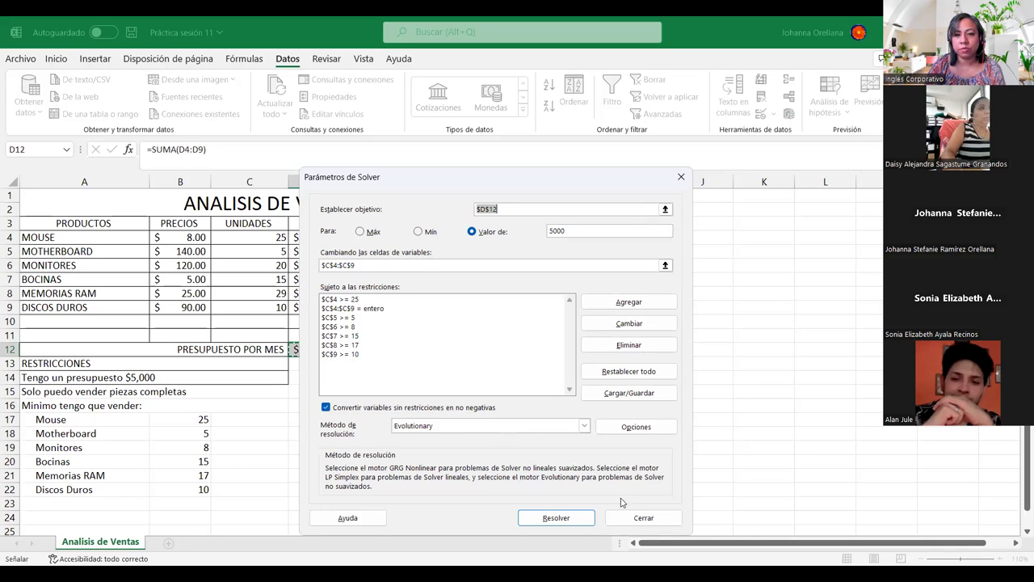
# Close the Parámetros de Solver dialog to return to the Analisis de Ventas sheet
pyautogui.click(634, 521)
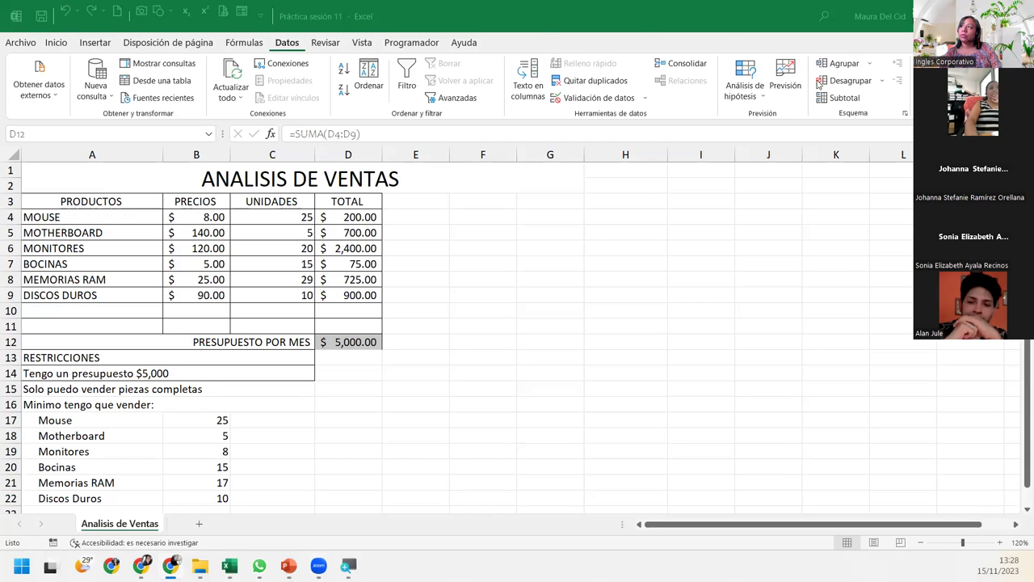
# Open Administrador de escenarios from the Análisis de hipótesis menu on the Datos tab
pyautogui.click(737, 93)
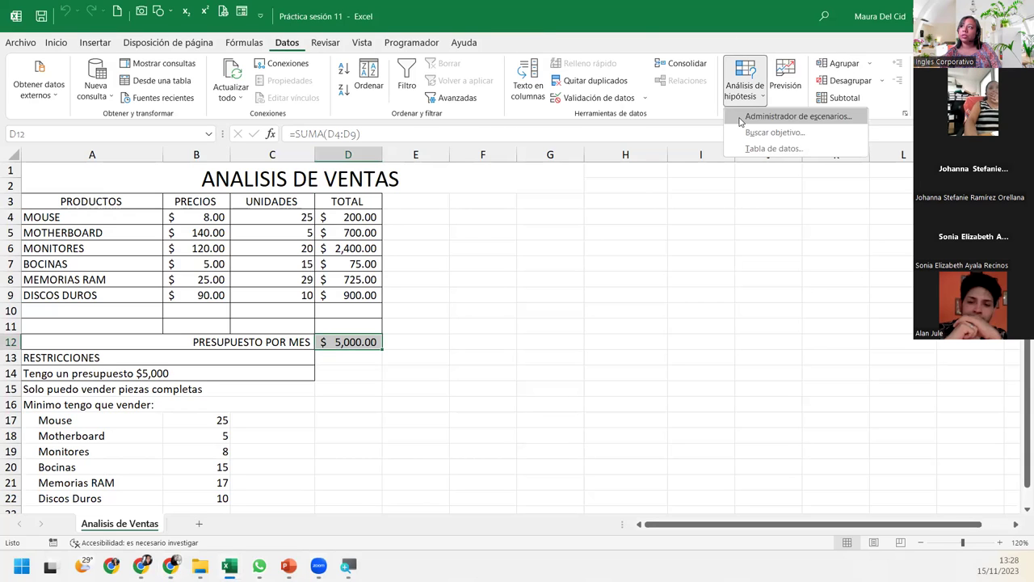
pyautogui.click(740, 118)
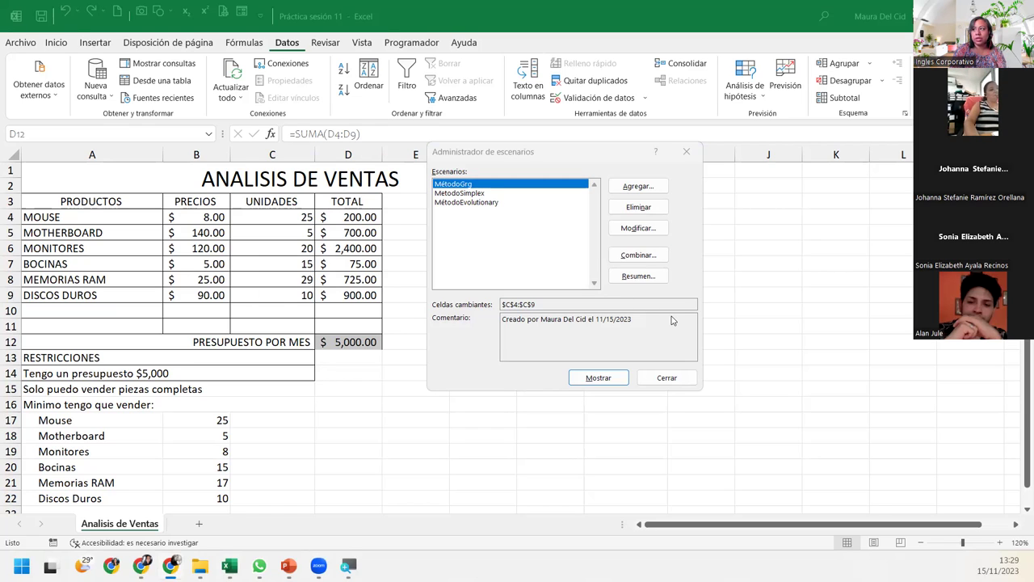
# Preview the MétodoGrg and MétodoSimplex scenario values on the sales sheet
pyautogui.click(456, 185)
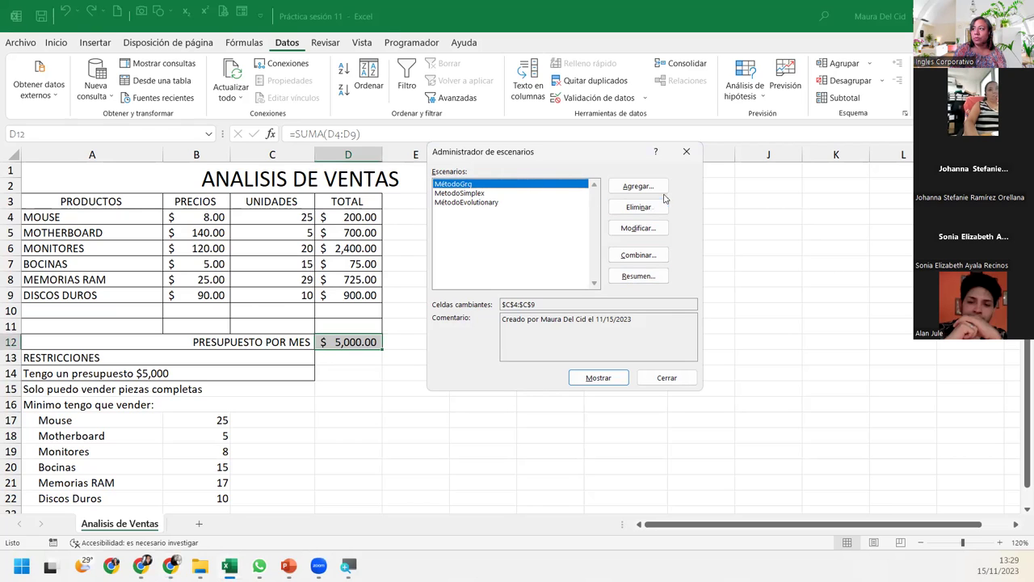
pyautogui.click(598, 377)
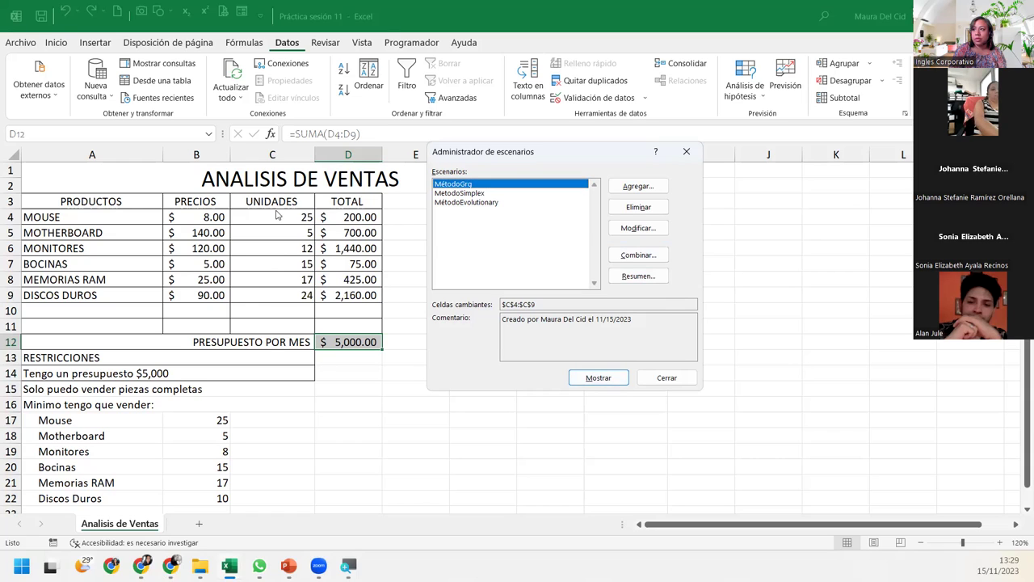
pyautogui.click(456, 193)
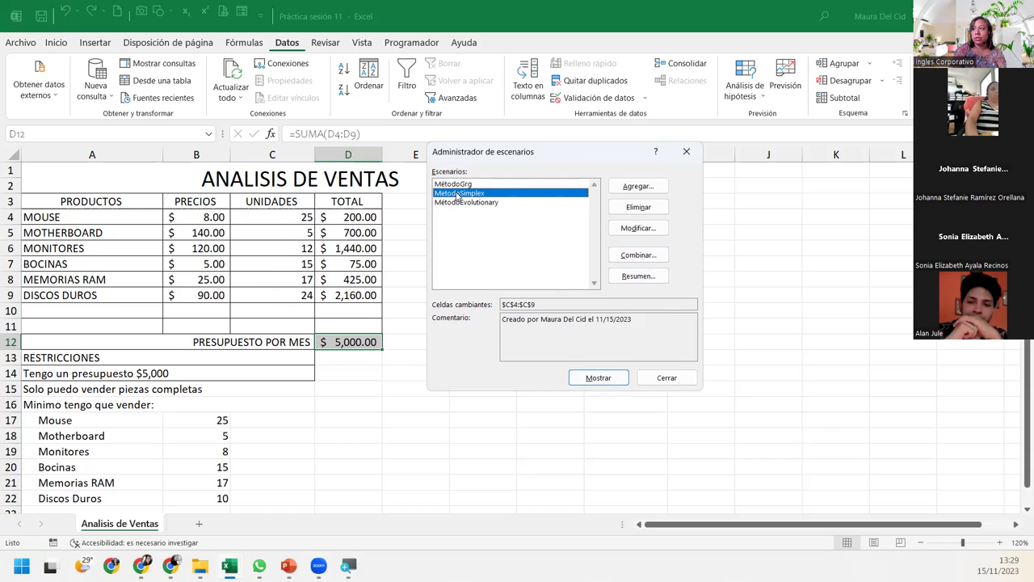
pyautogui.click(604, 381)
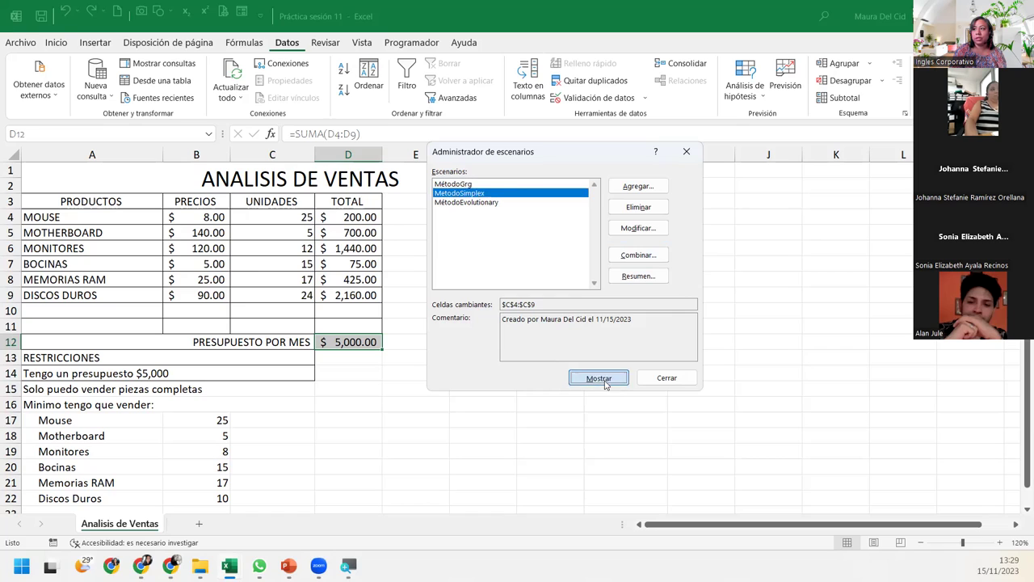
# Delete the MétodoEvolutionary scenario and apply MétodoGrg units 25, 5, 12, 15, 17, 24
pyautogui.click(487, 203)
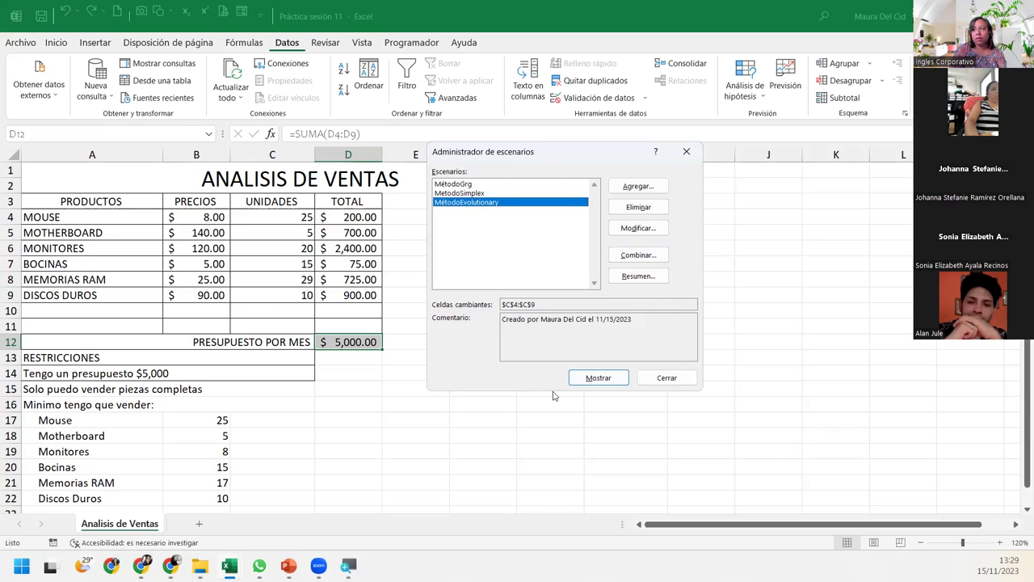
pyautogui.click(479, 194)
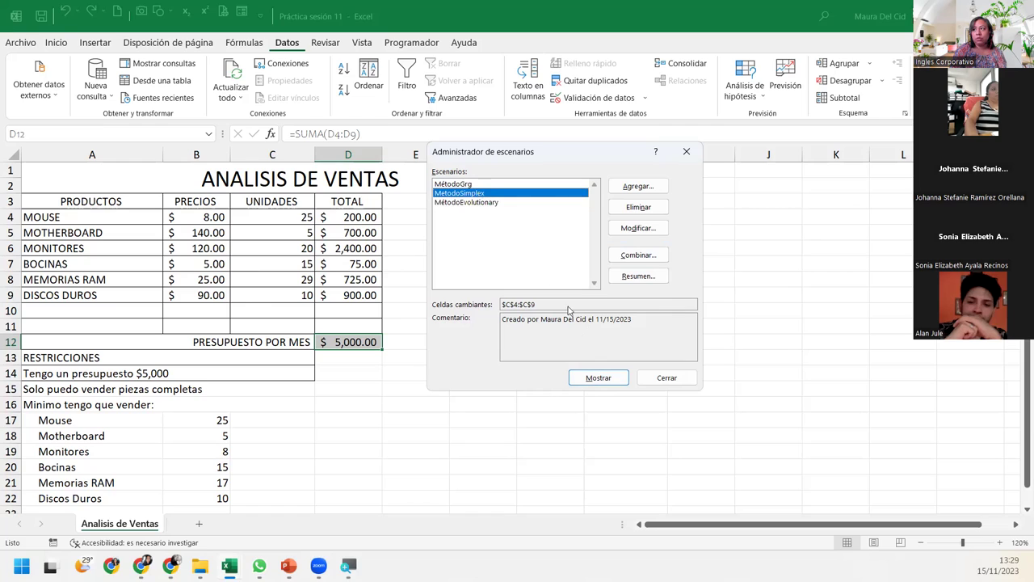
pyautogui.click(487, 202)
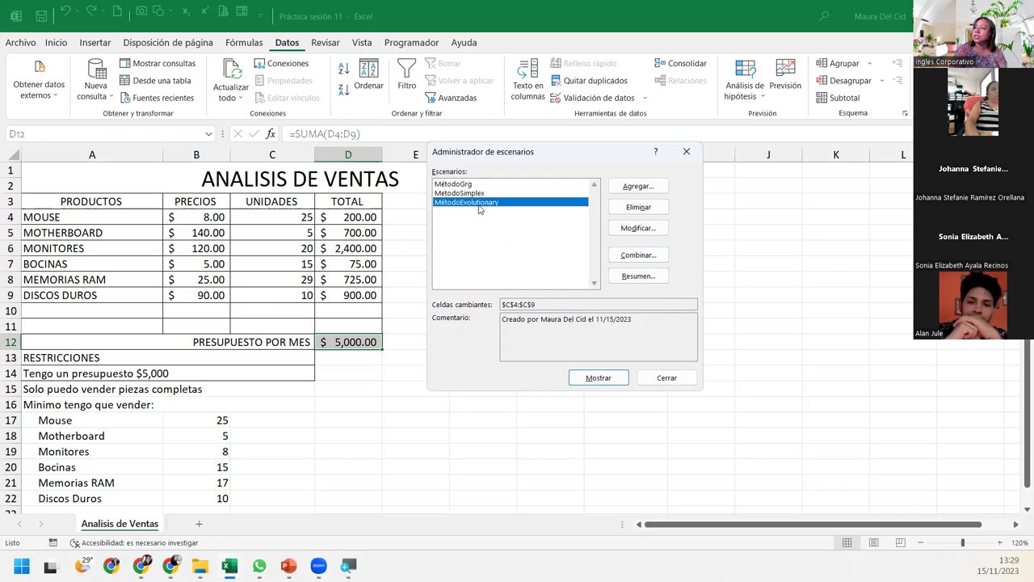
pyautogui.click(657, 209)
pyautogui.click(490, 184)
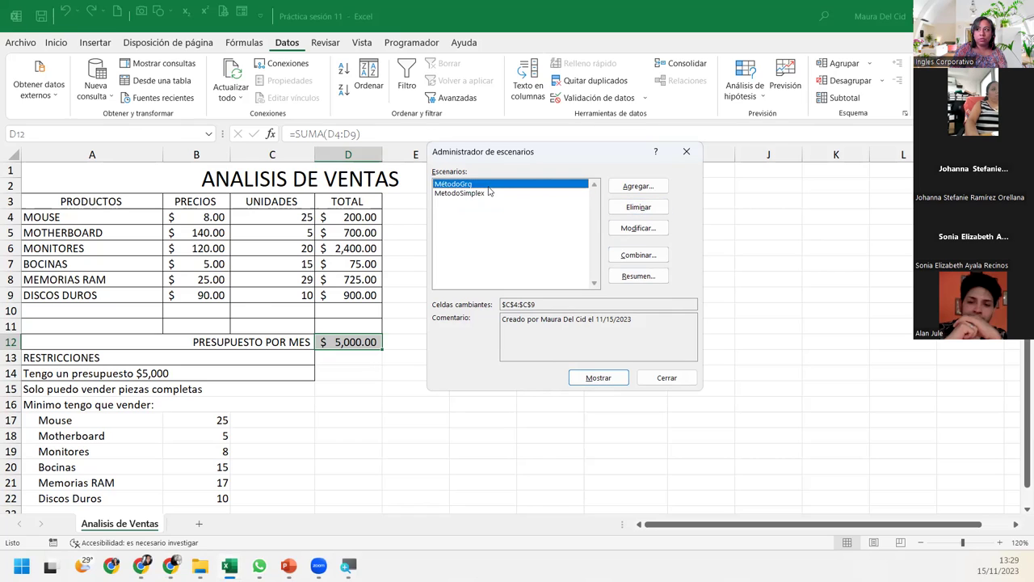
pyautogui.click(608, 380)
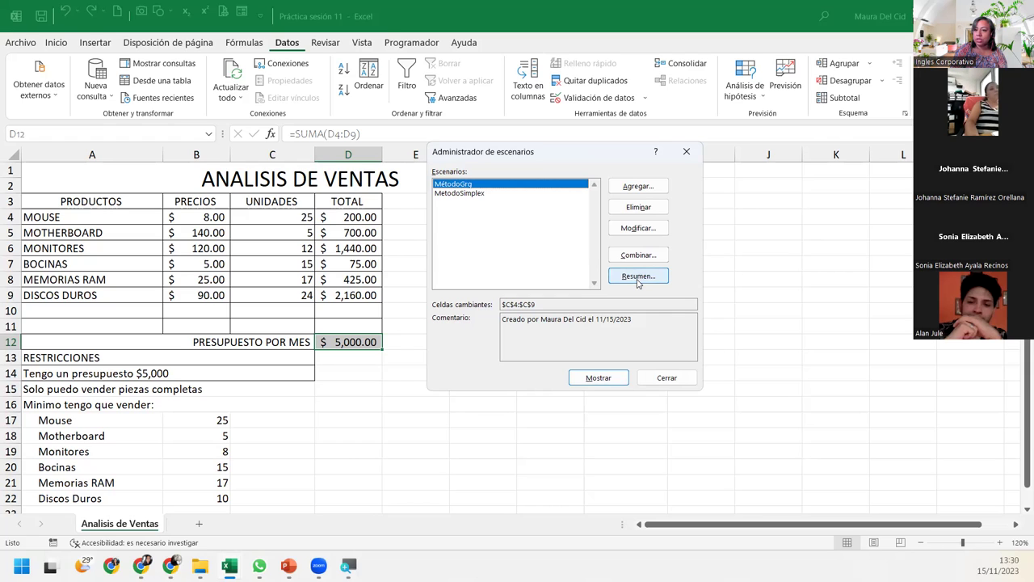
# Generate the Resumen del escenario report for D12 and select the MétodoGrg and MetodoSimplex columns E and F
pyautogui.click(638, 277)
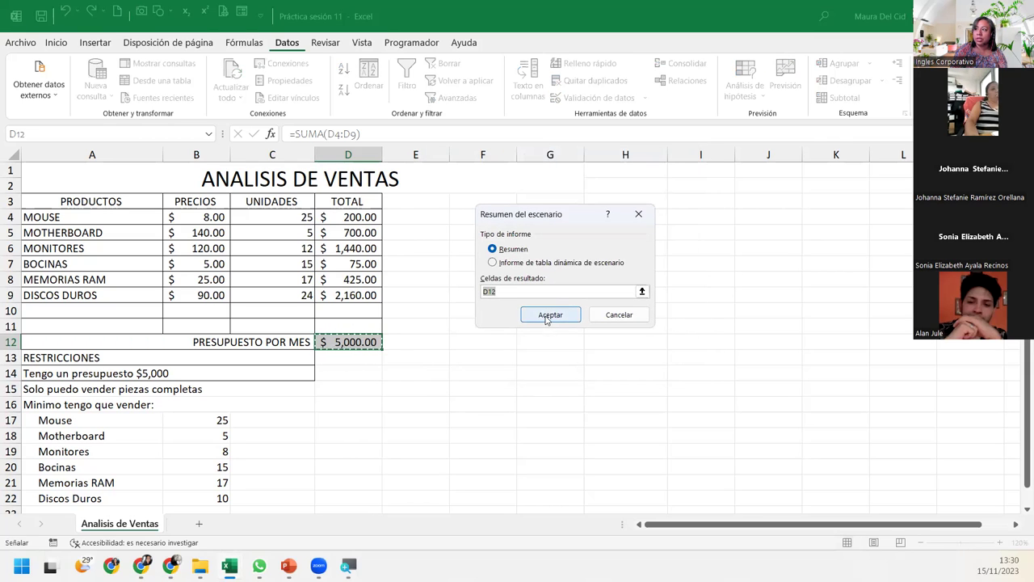
pyautogui.click(547, 317)
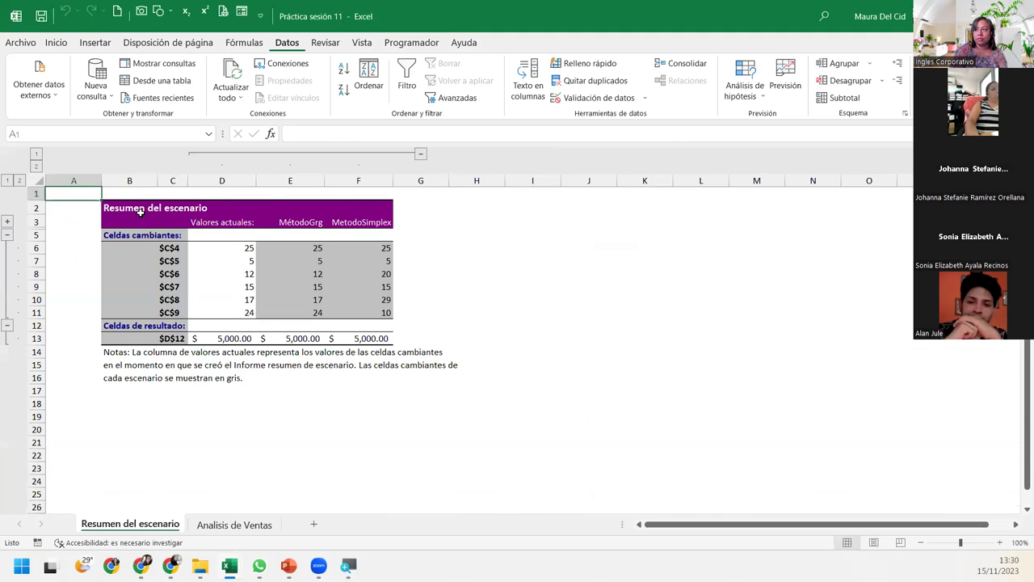
pyautogui.moveTo(294, 244); pyautogui.dragTo(296, 311)
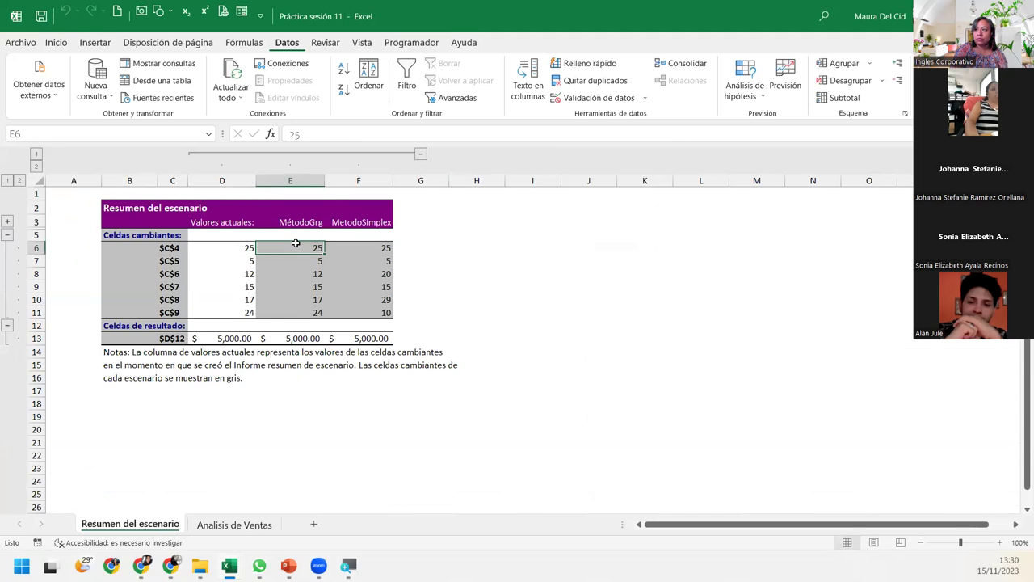
pyautogui.click(358, 244)
pyautogui.moveTo(358, 267); pyautogui.dragTo(357, 312)
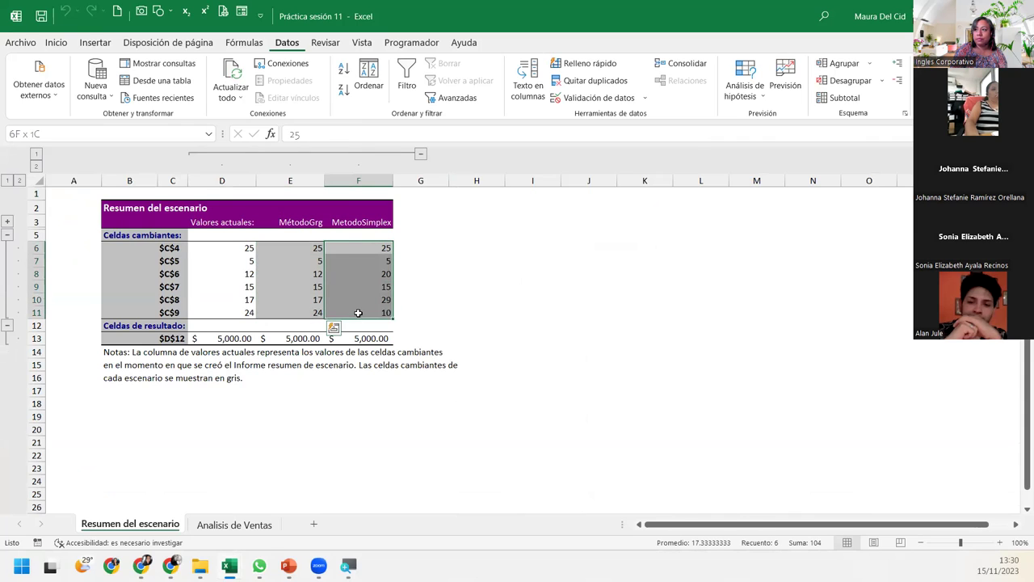
pyautogui.click(309, 269)
pyautogui.click(348, 273)
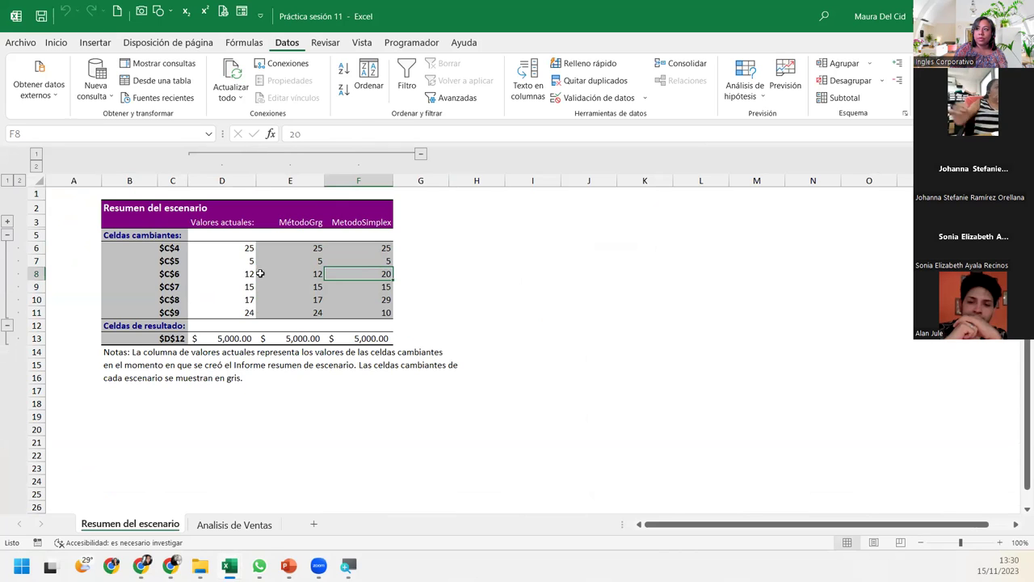
# Compare the Analisis de Ventas units in C6 with the summary's E8 and F8 values
pyautogui.click(242, 526)
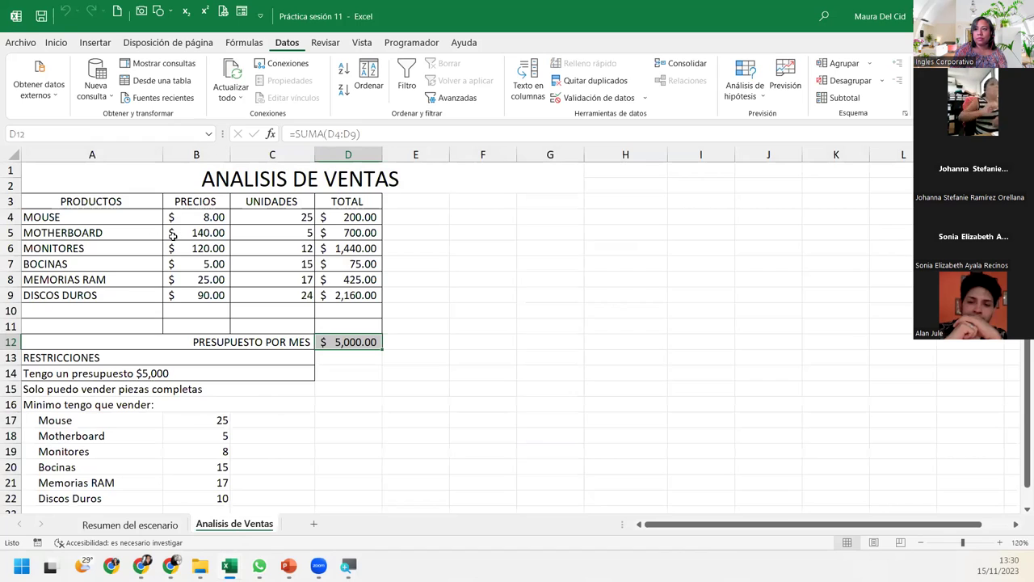
pyautogui.click(269, 244)
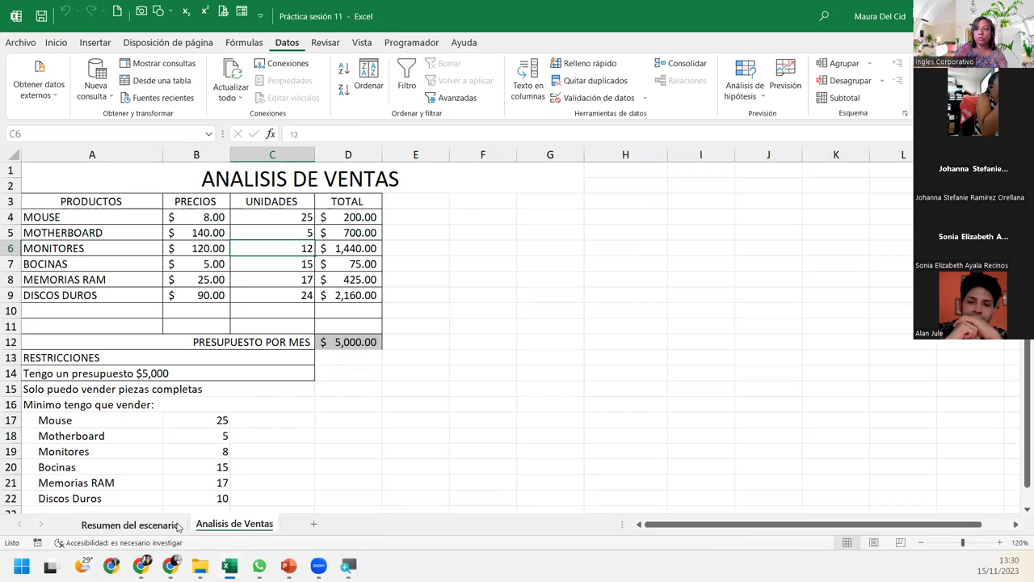
pyautogui.click(129, 525)
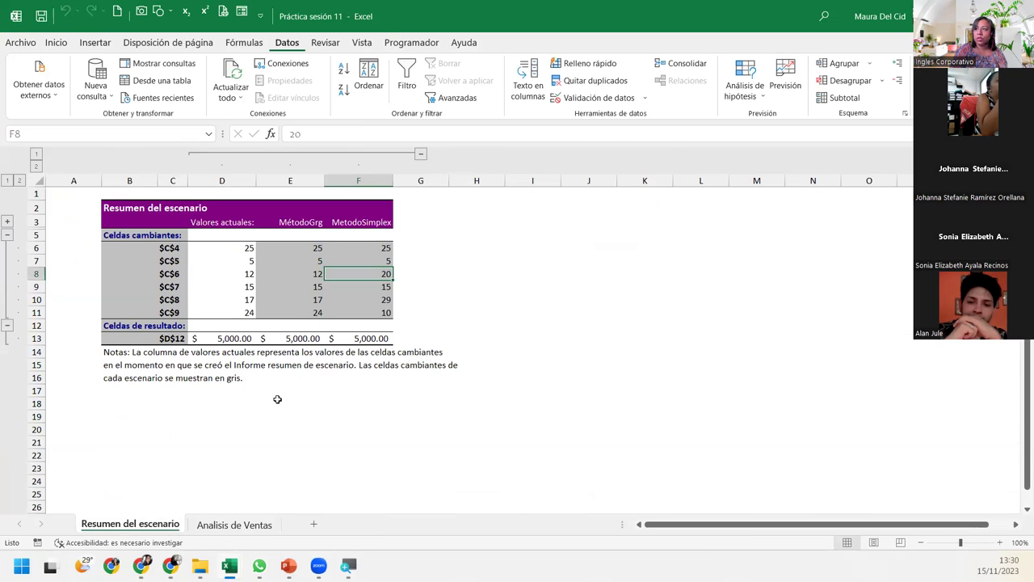
pyautogui.click(289, 278)
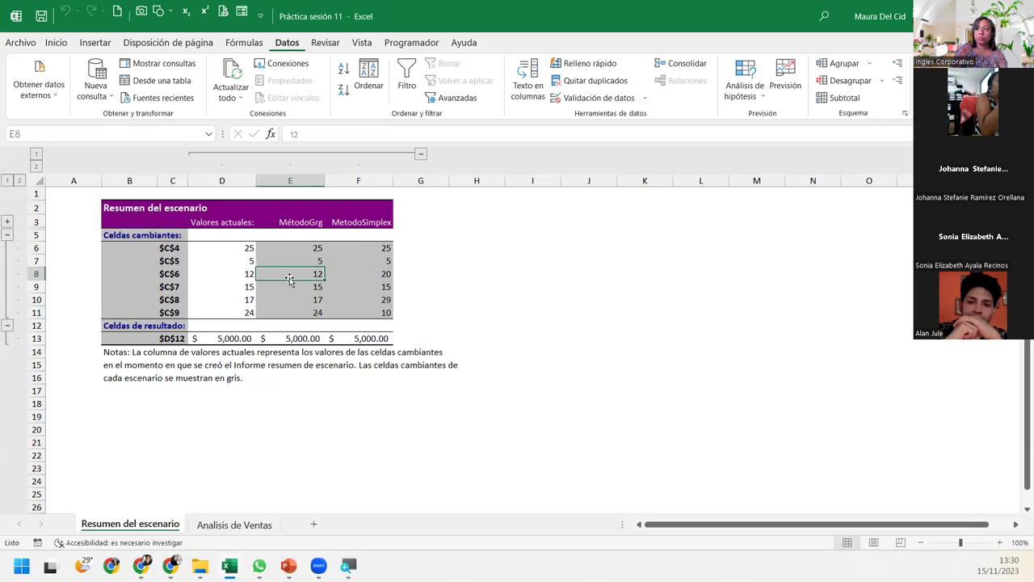
pyautogui.click(341, 276)
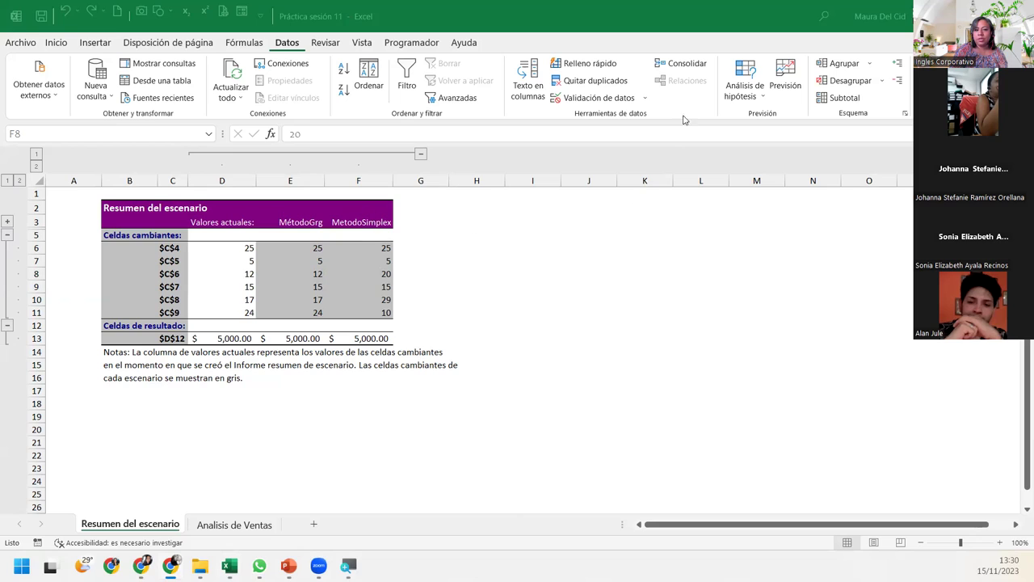
# Review the MétodoGrg values and result in E6:E13 alongside the MetodoSimplex values
pyautogui.moveTo(296, 248); pyautogui.dragTo(298, 338)
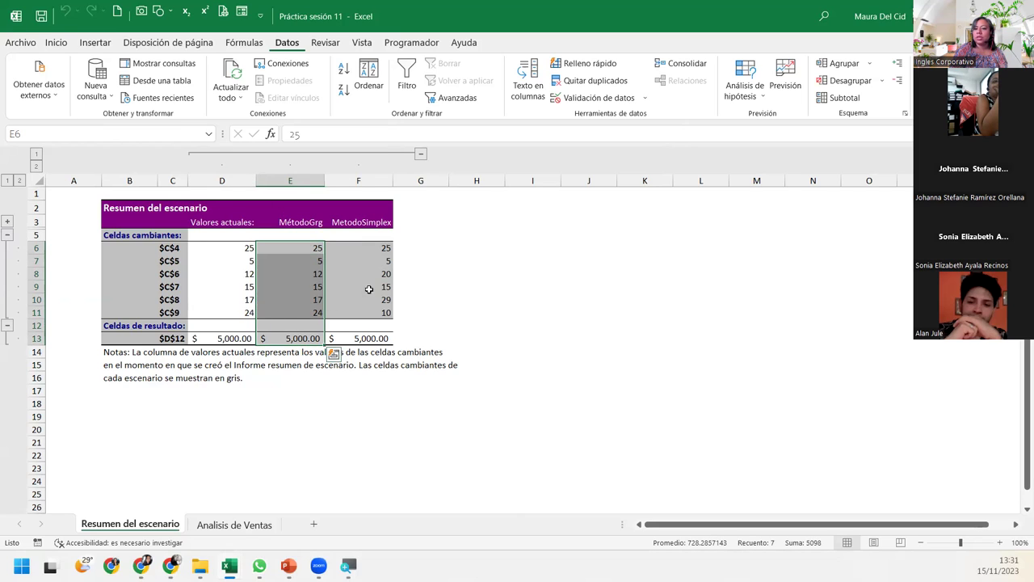
pyautogui.click(299, 298)
pyautogui.click(298, 273)
pyautogui.click(299, 260)
pyautogui.click(294, 301)
pyautogui.click(295, 311)
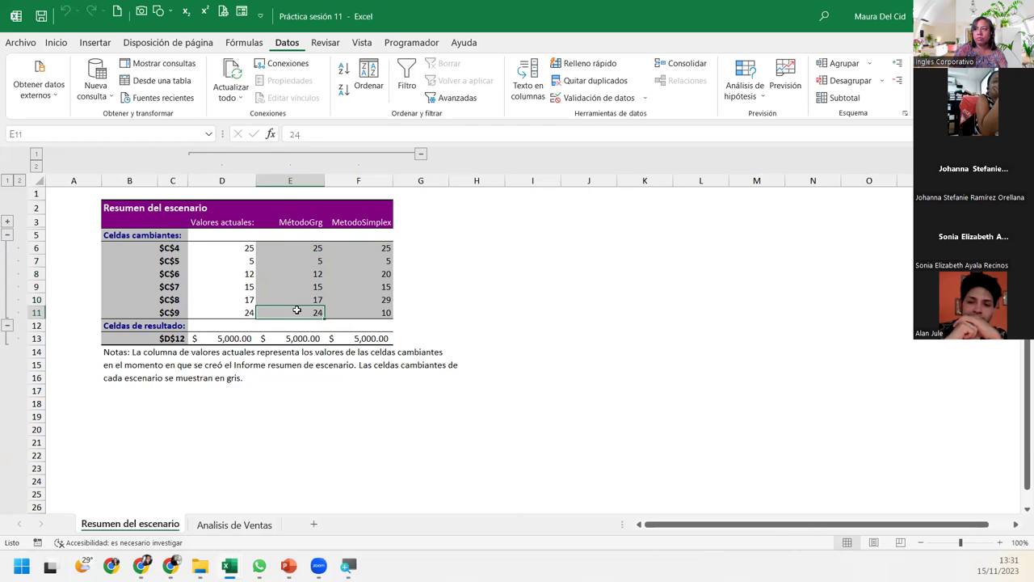
pyautogui.click(294, 299)
pyautogui.click(289, 286)
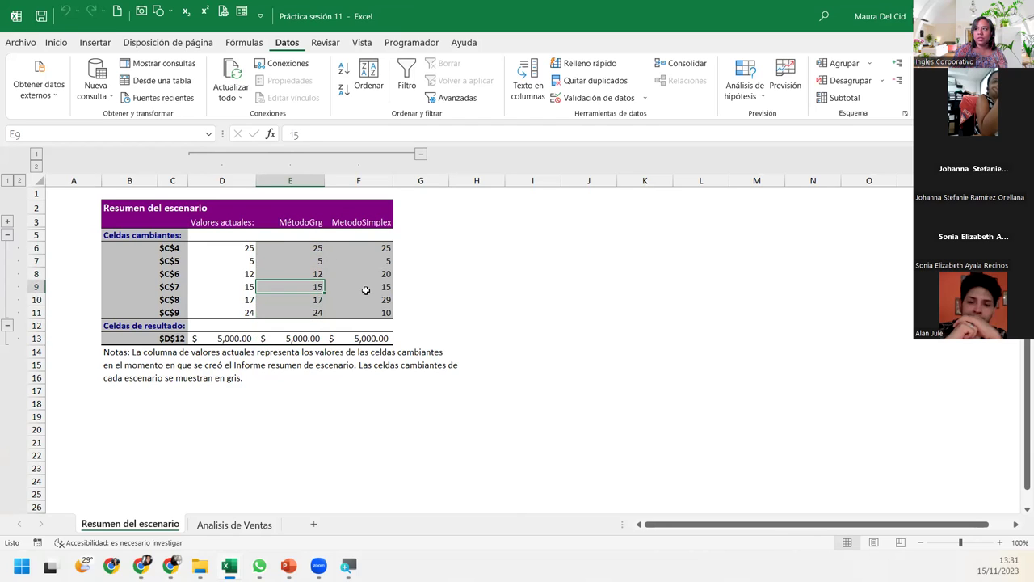
pyautogui.click(365, 289)
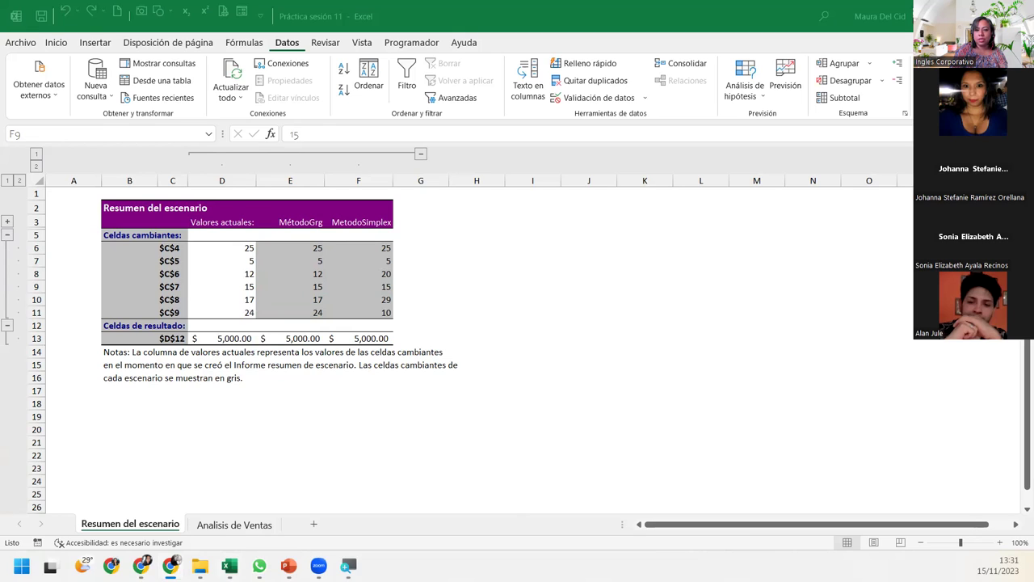
# Walk through scenario values E6:F11, noting MetodoSimplex 29 in F10, then return to Analisis de Ventas
pyautogui.click(358, 287)
pyautogui.click(285, 267)
pyautogui.click(296, 239)
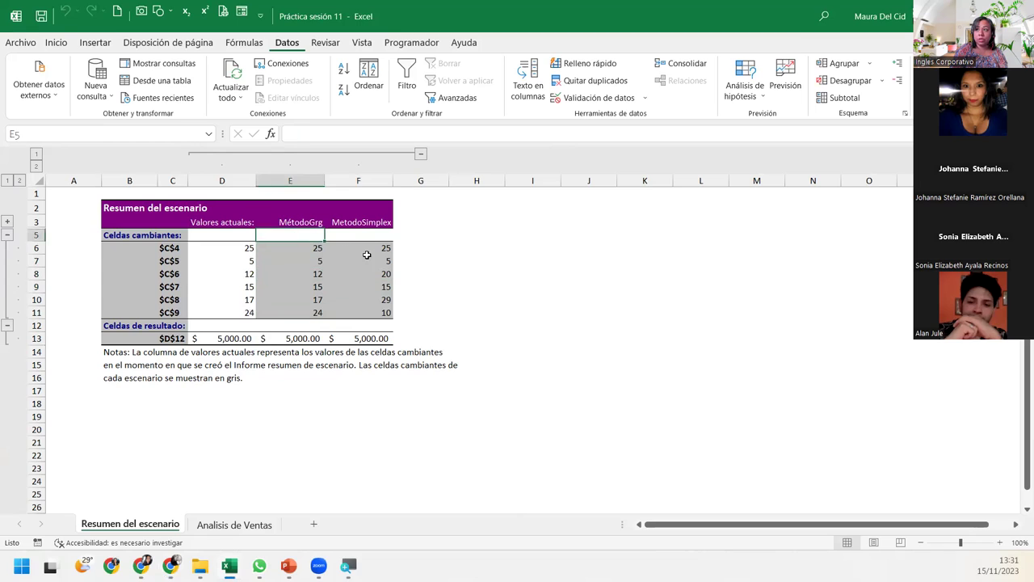
pyautogui.click(367, 255)
pyautogui.click(367, 315)
pyautogui.click(264, 313)
pyautogui.click(271, 299)
pyautogui.click(273, 274)
pyautogui.click(274, 260)
pyautogui.click(283, 247)
pyautogui.click(339, 245)
pyautogui.click(345, 273)
pyautogui.click(346, 296)
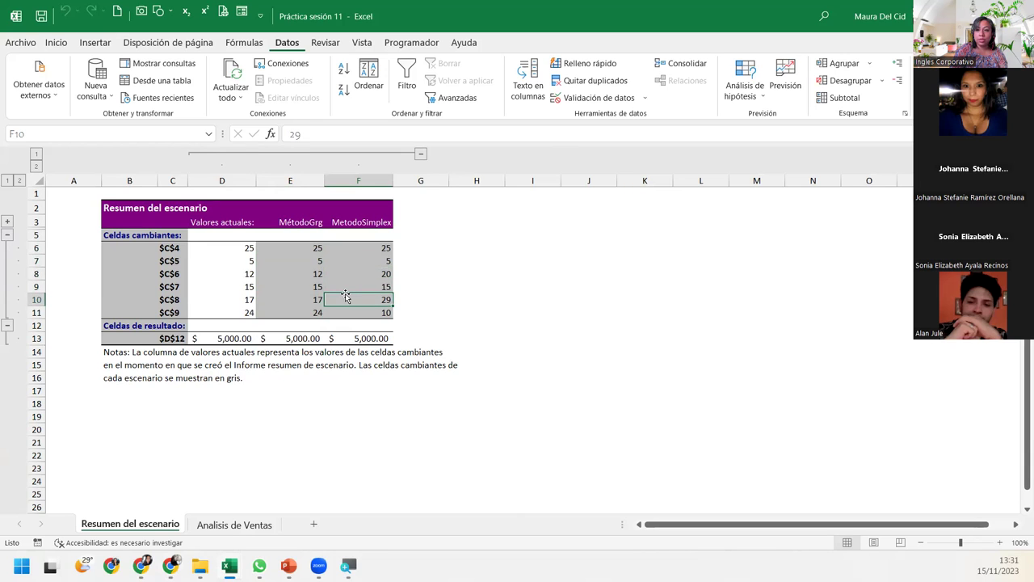
pyautogui.click(234, 524)
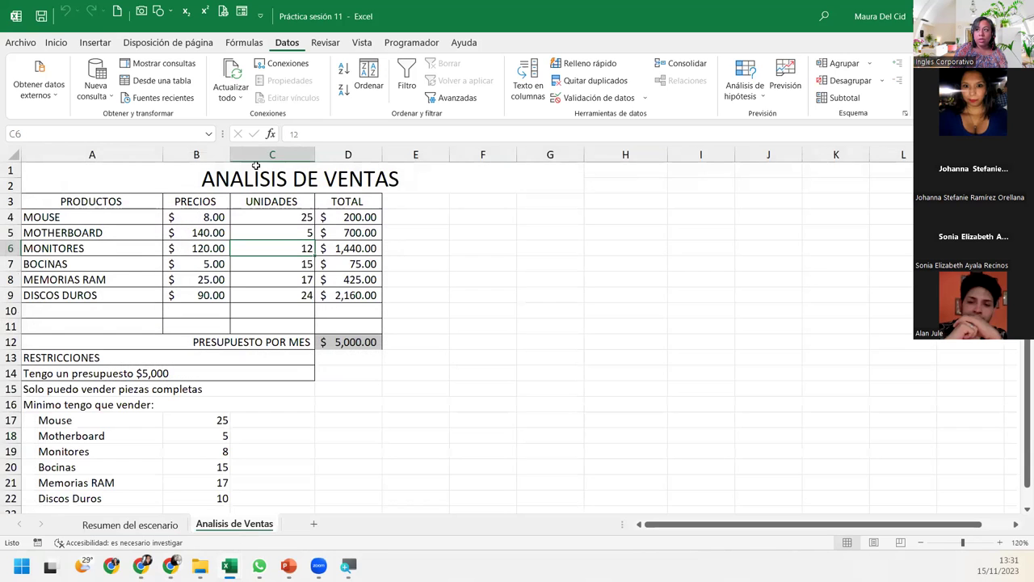
# Select the budget total cell D12 and open Solver from the Datos tab
pyautogui.click(326, 343)
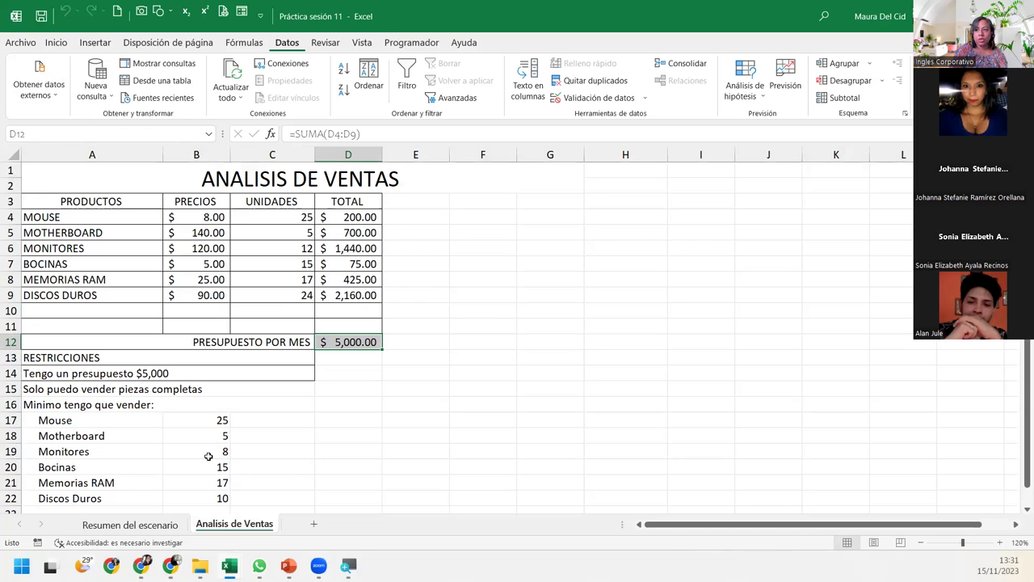
pyautogui.click(937, 81)
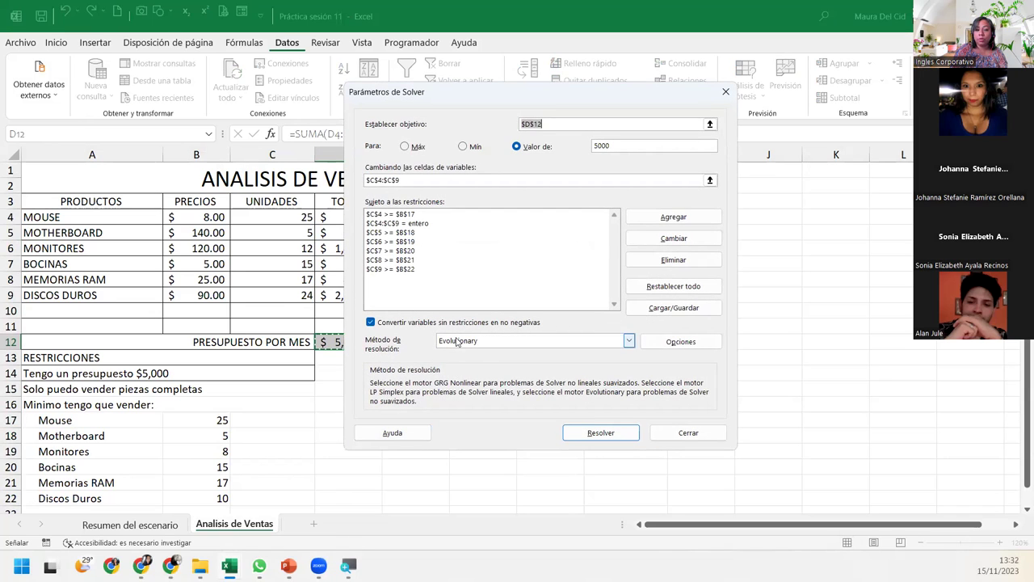
# Set the solving method back to GRG Nonlinear and solve for D12 equal to 5000
pyautogui.click(457, 342)
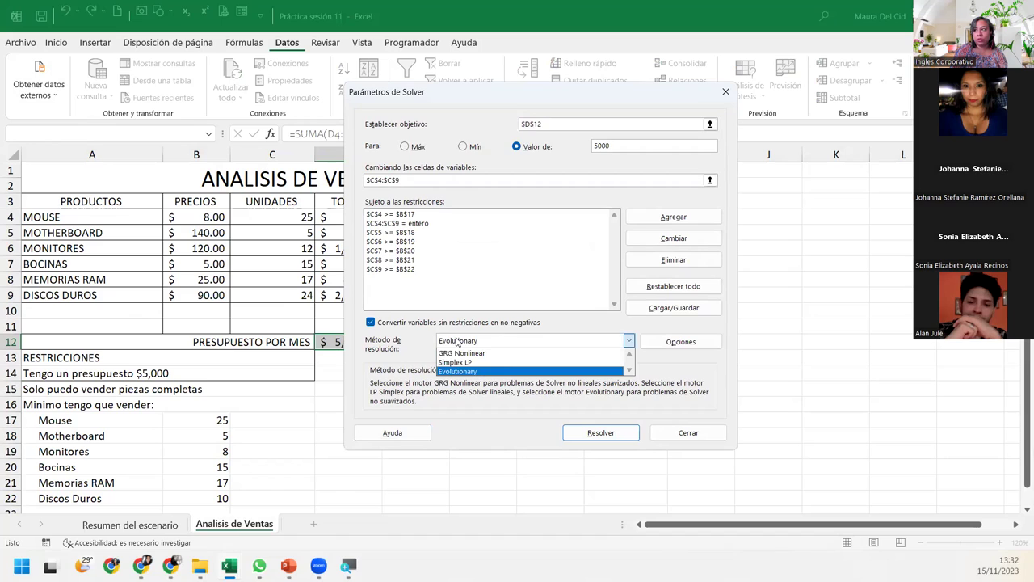
pyautogui.click(457, 341)
pyautogui.click(457, 342)
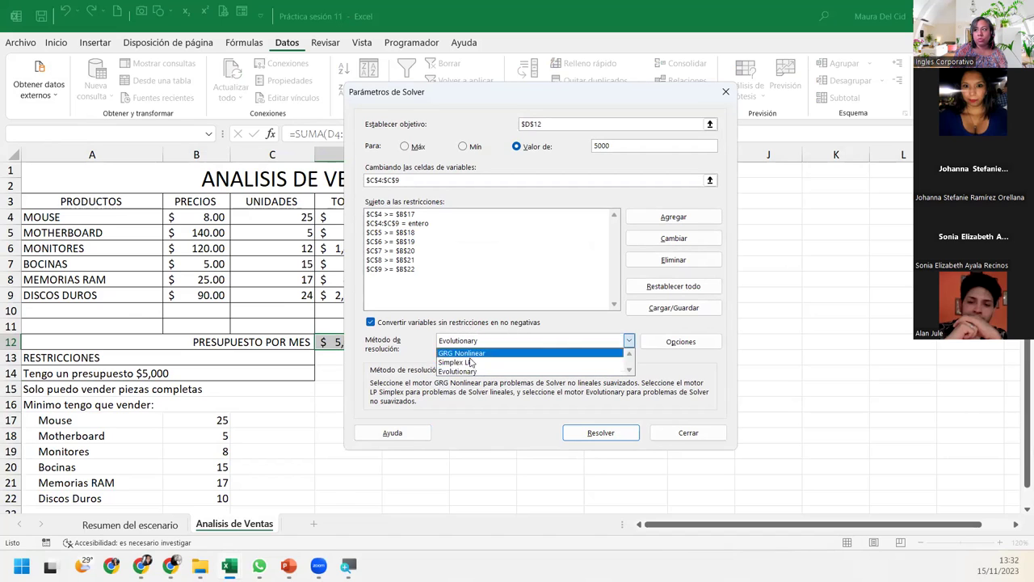
pyautogui.click(475, 362)
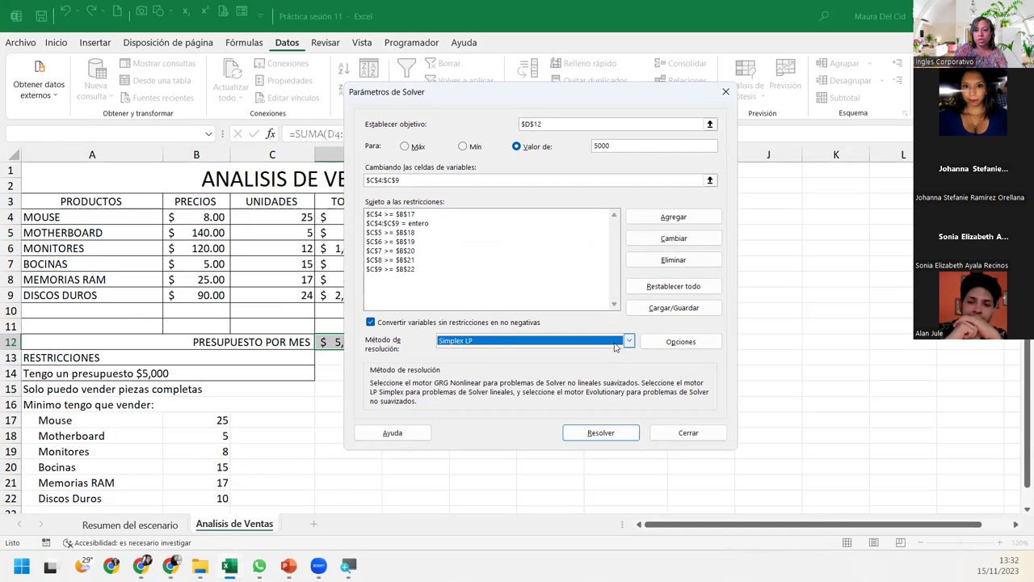
pyautogui.click(538, 339)
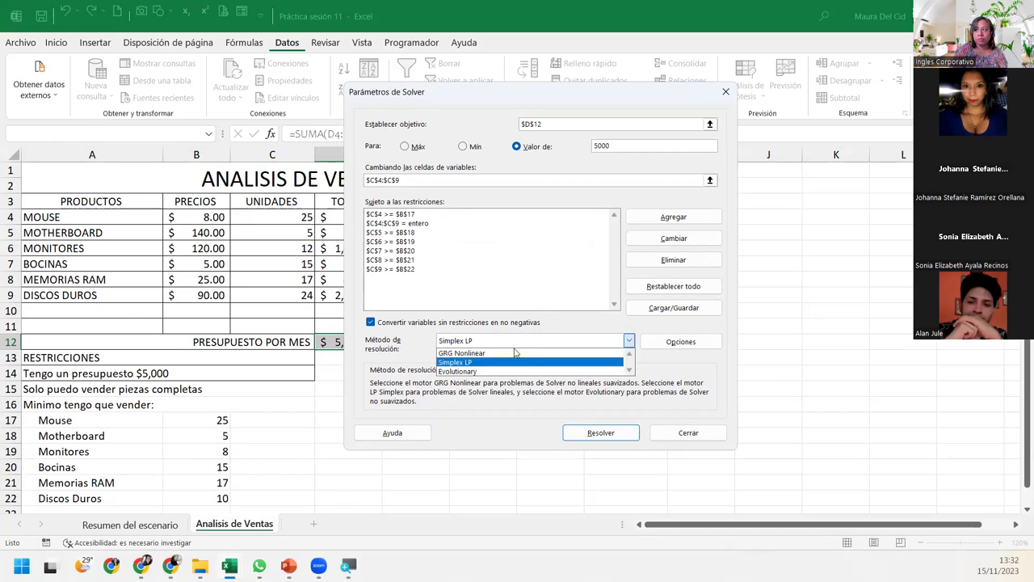
pyautogui.click(487, 355)
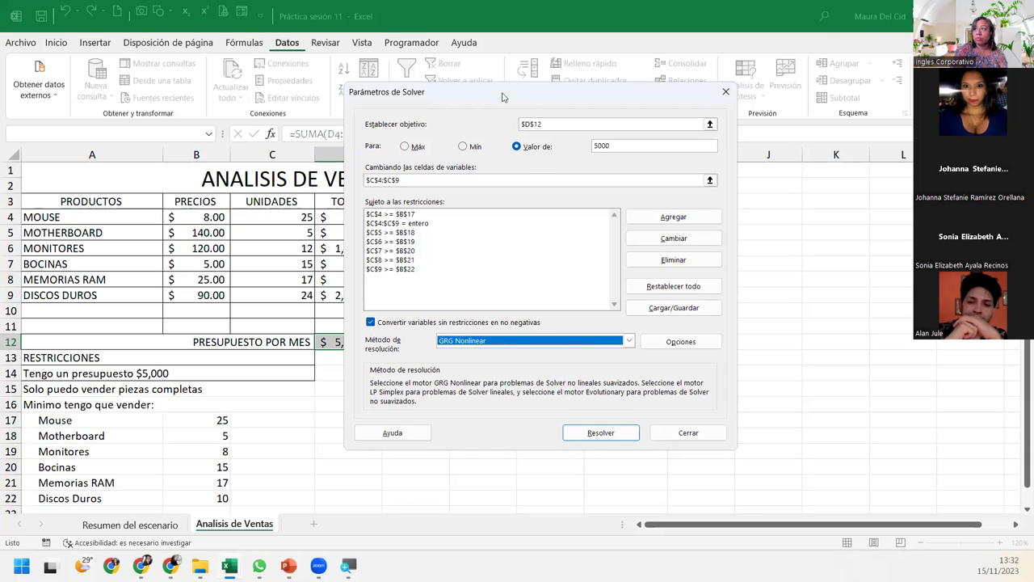
pyautogui.moveTo(475, 91); pyautogui.dragTo(558, 97)
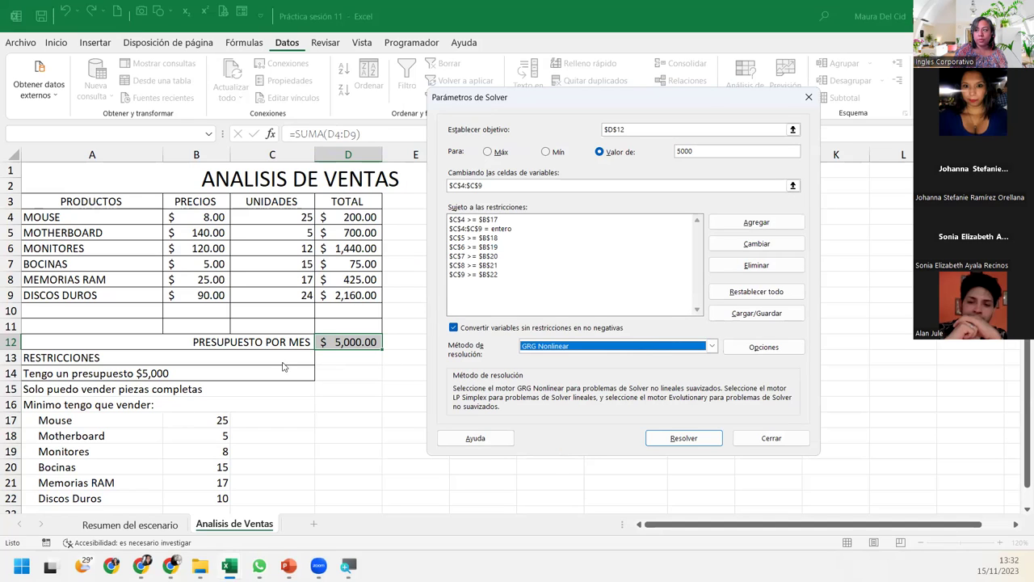
pyautogui.click(595, 347)
pyautogui.click(595, 357)
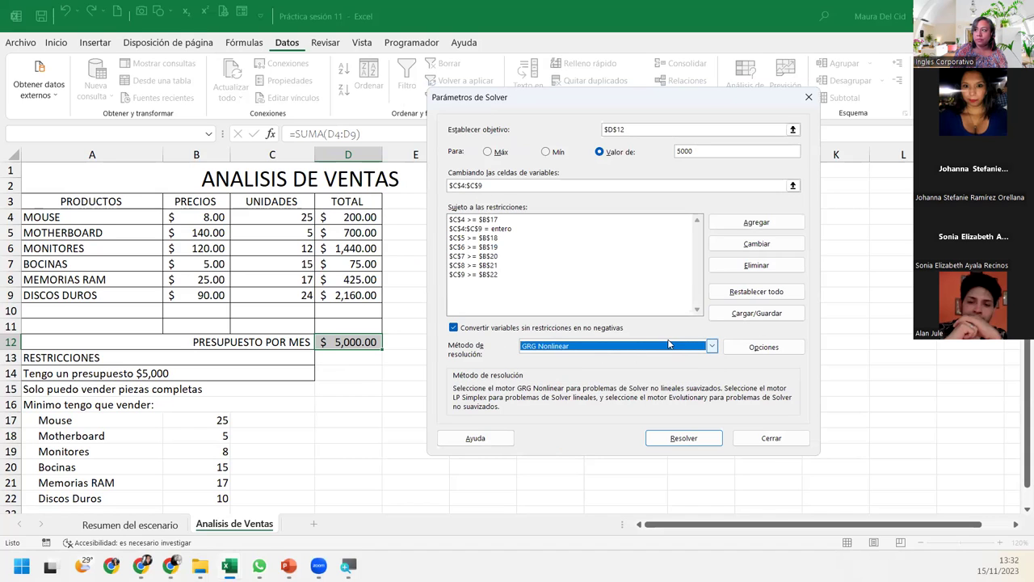
pyautogui.click(683, 438)
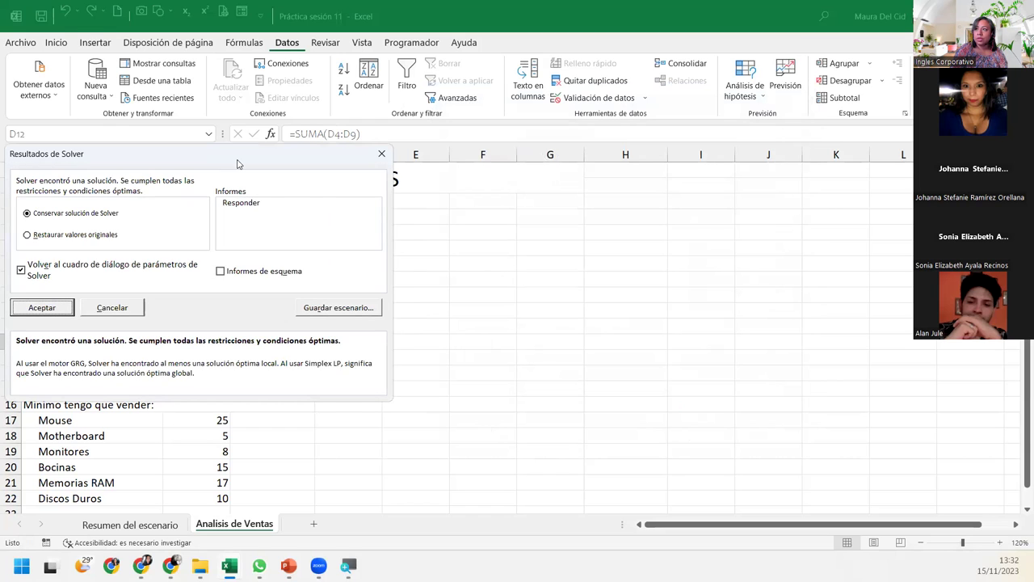
# Keep the GRG Nonlinear solution, generate the Responder answer report, and close Solver
pyautogui.moveTo(238, 164); pyautogui.dragTo(556, 187)
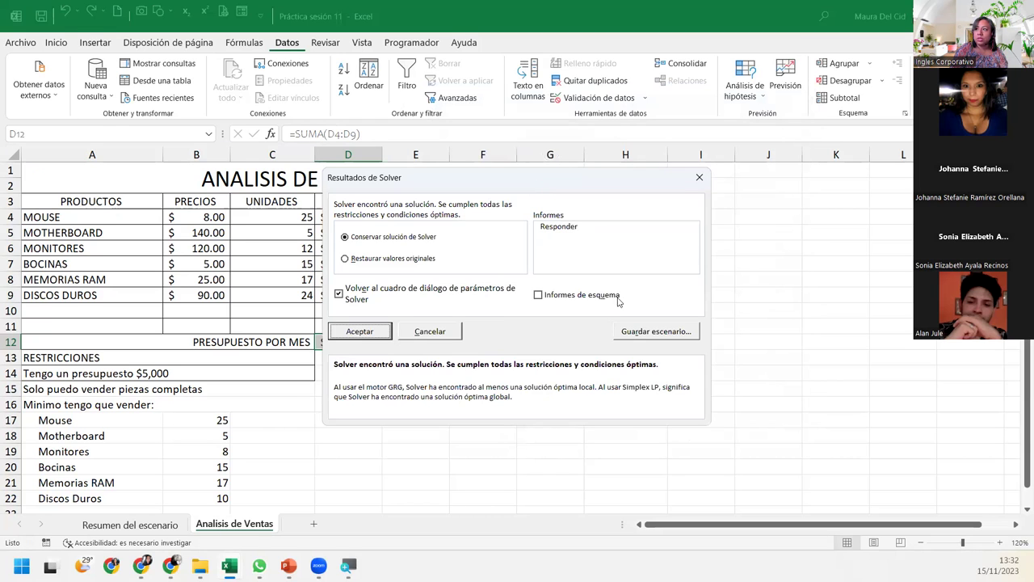
pyautogui.click(570, 228)
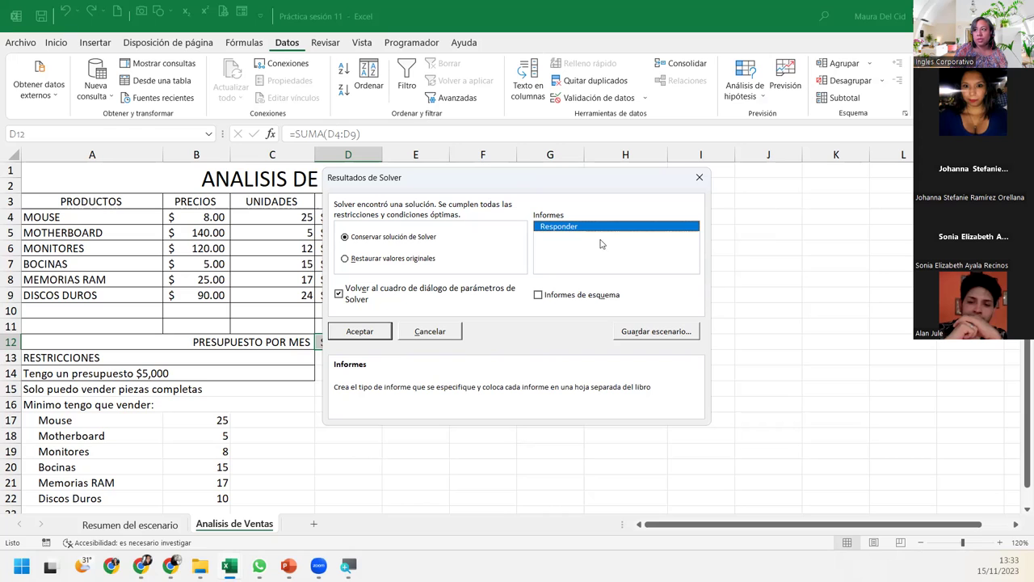
pyautogui.click(353, 330)
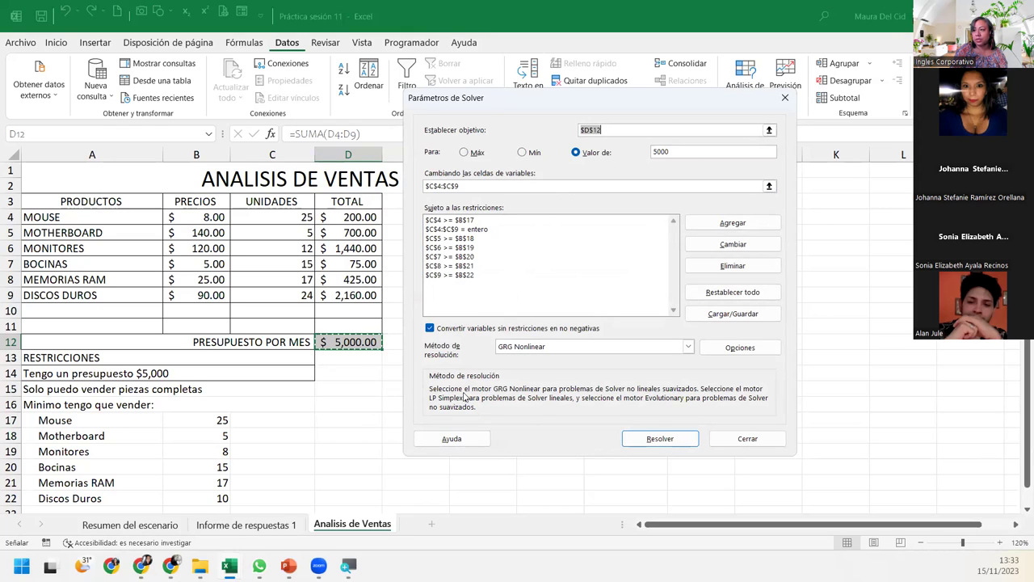
pyautogui.click(748, 438)
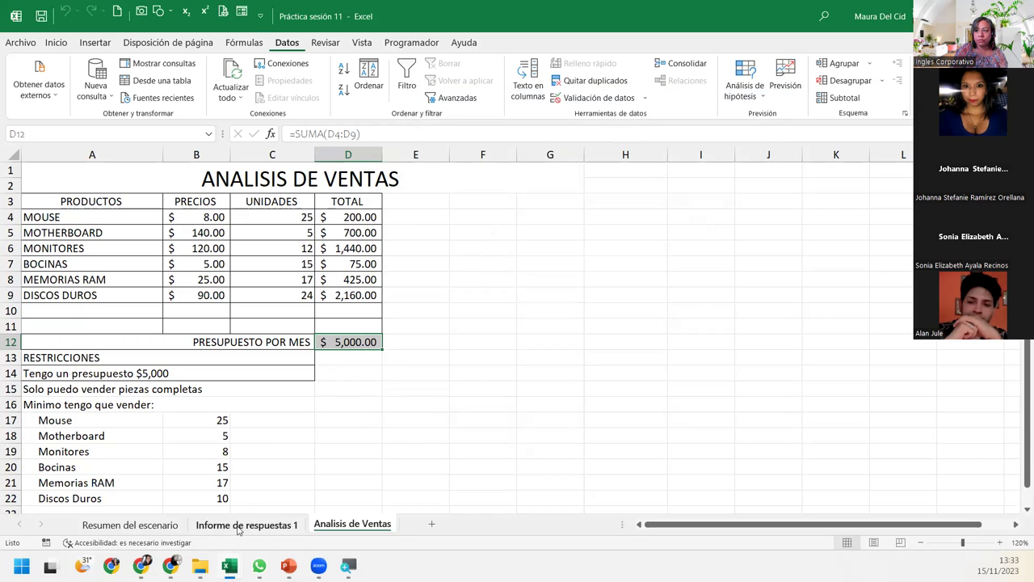
# Review the answer report header: worksheet, creation time, result message and GRG Nonlinear engine
pyautogui.click(253, 526)
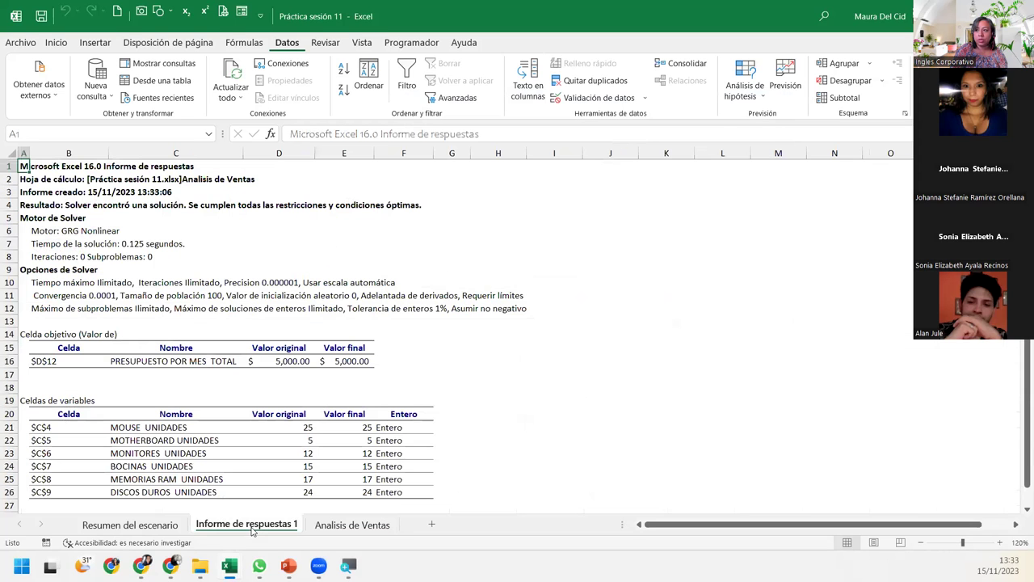
pyautogui.scroll(-3, 400, 439)
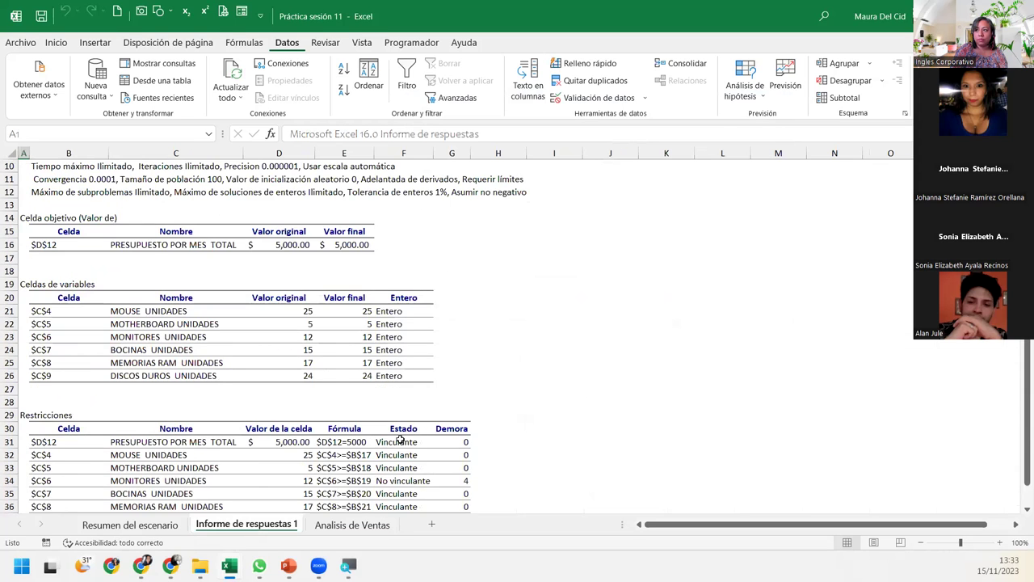
pyautogui.scroll(-2, 400, 439)
pyautogui.scroll(2, 574, 432)
pyautogui.scroll(3, 575, 432)
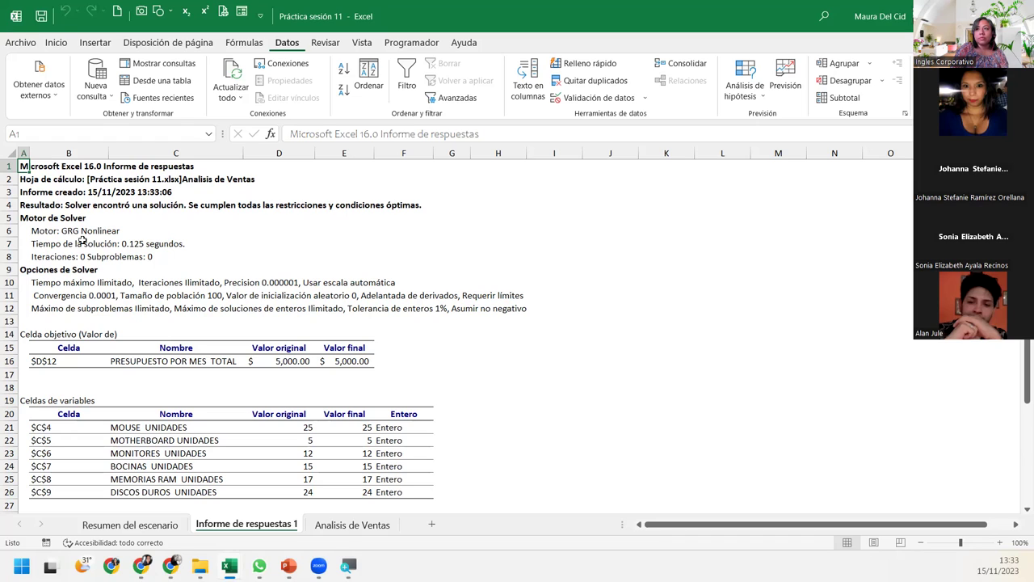
pyautogui.click(57, 306)
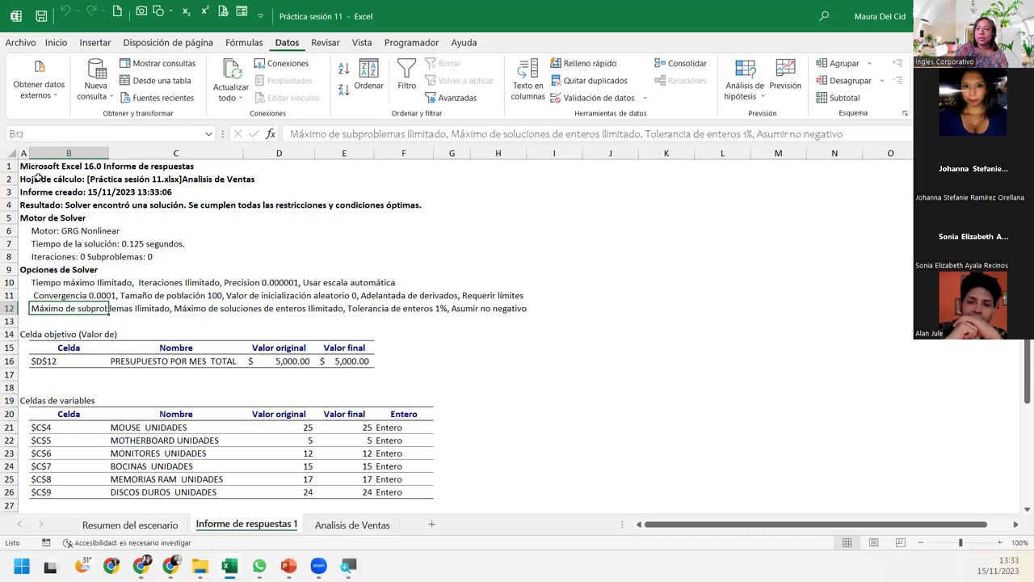
pyautogui.click(37, 177)
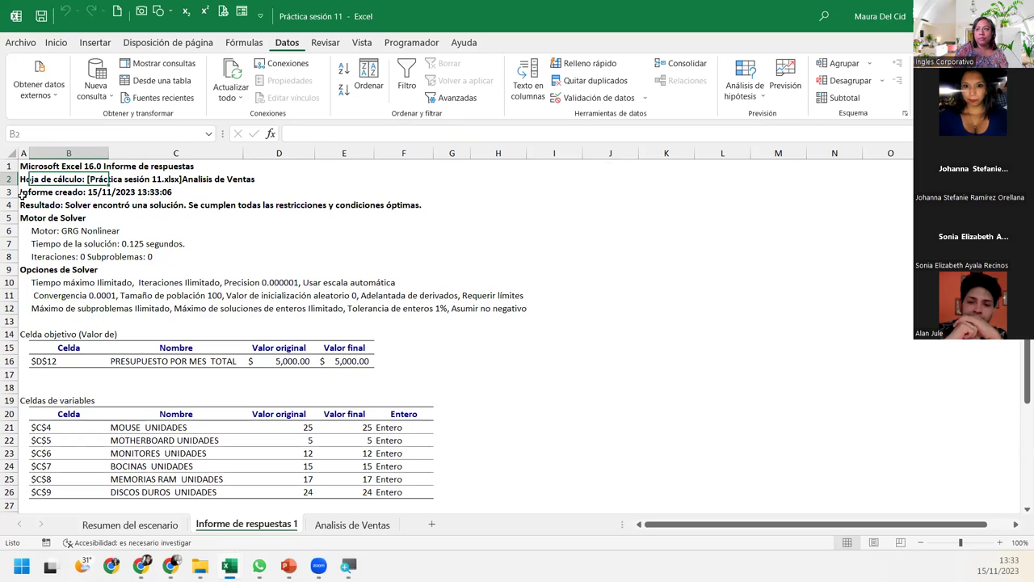
pyautogui.click(23, 194)
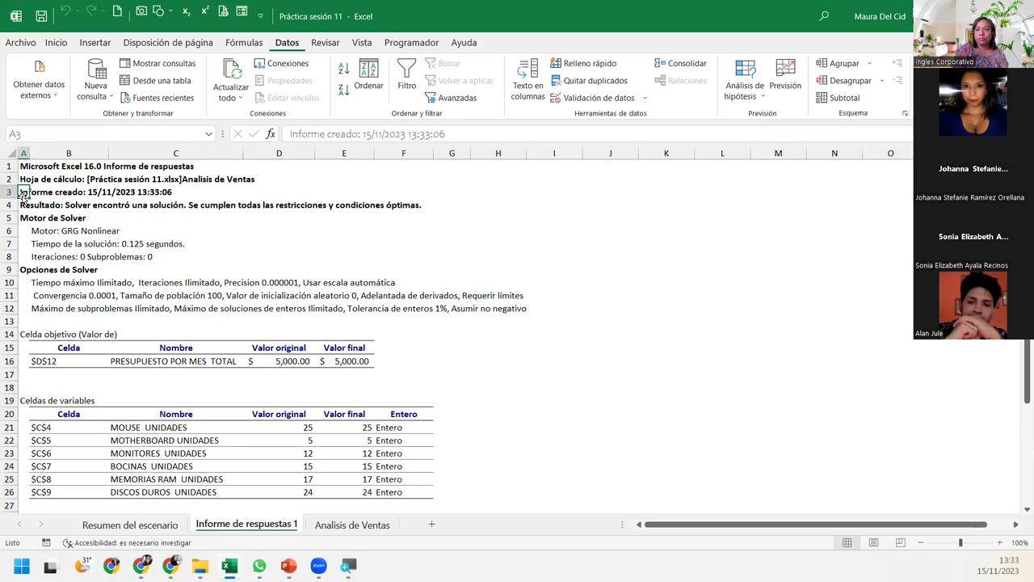
pyautogui.click(26, 205)
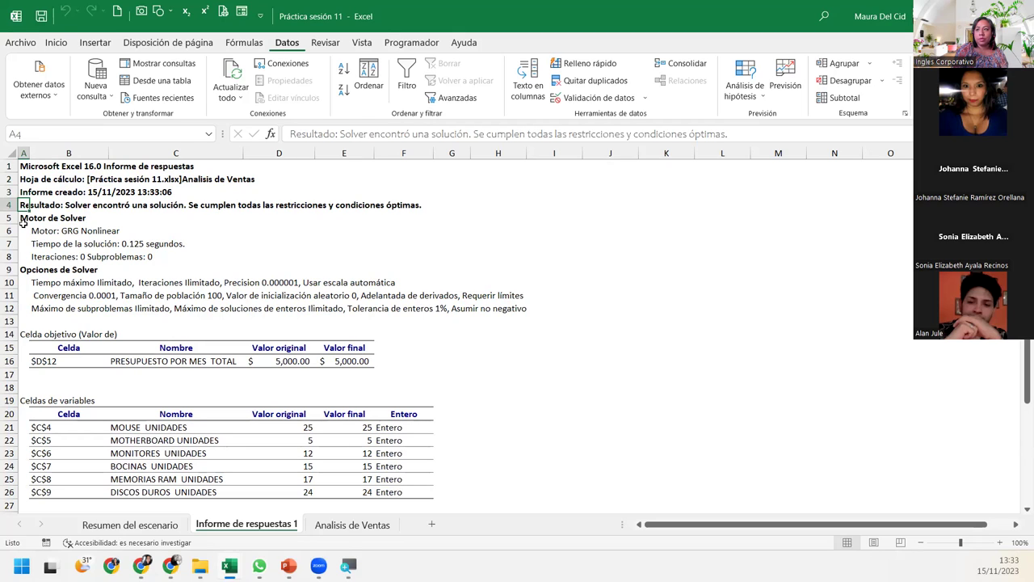
pyautogui.click(23, 219)
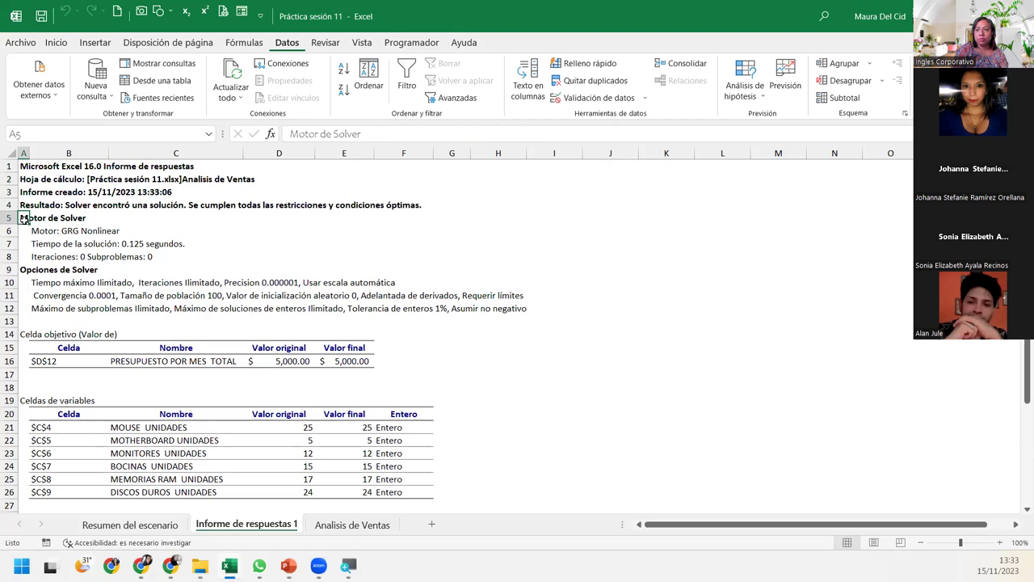
pyautogui.click(74, 230)
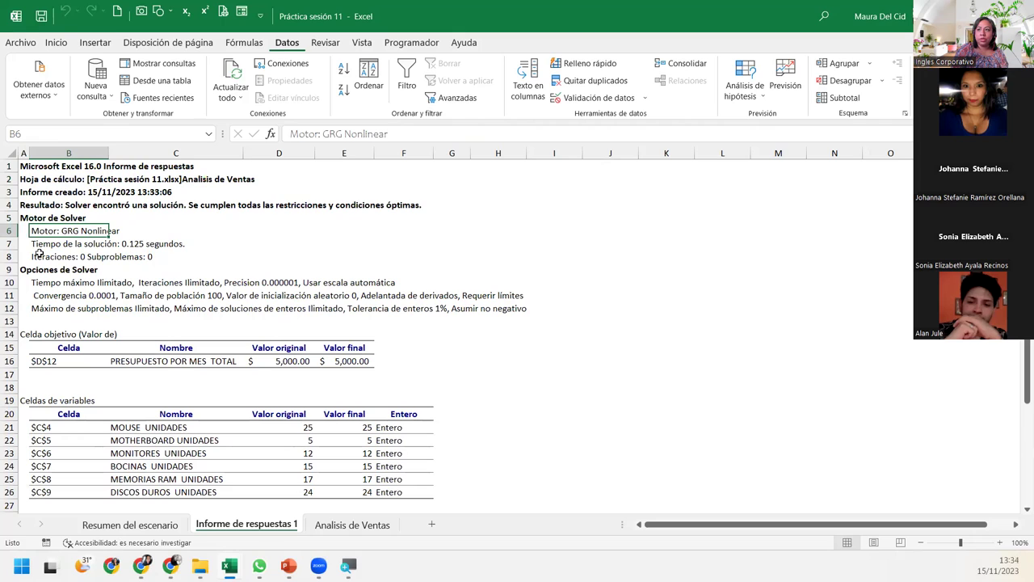
# Check the variable cells, where MOTHERBOARD UNIDADES keeps original and final value 5
pyautogui.scroll(-1, 68, 332)
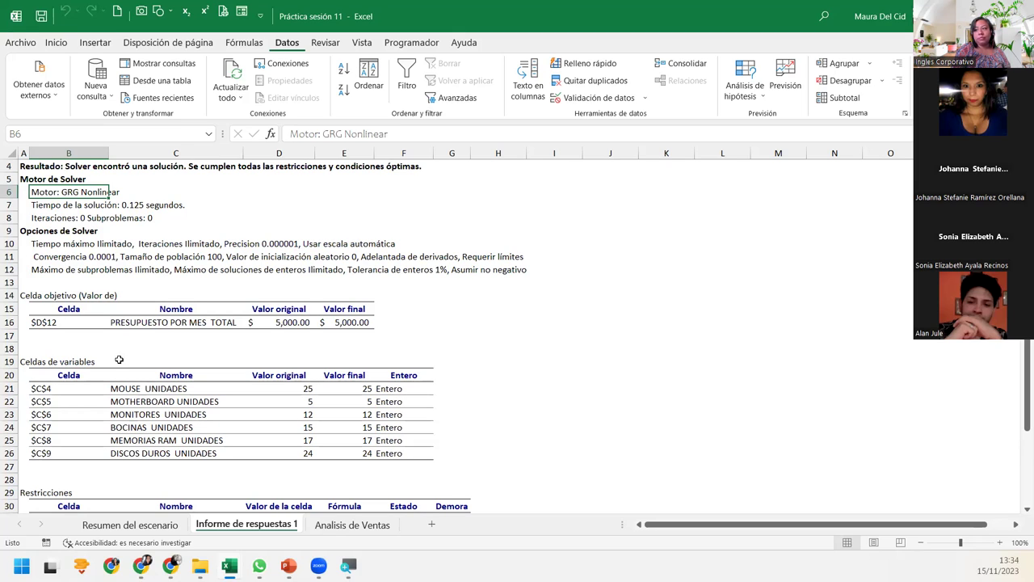
pyautogui.click(178, 401)
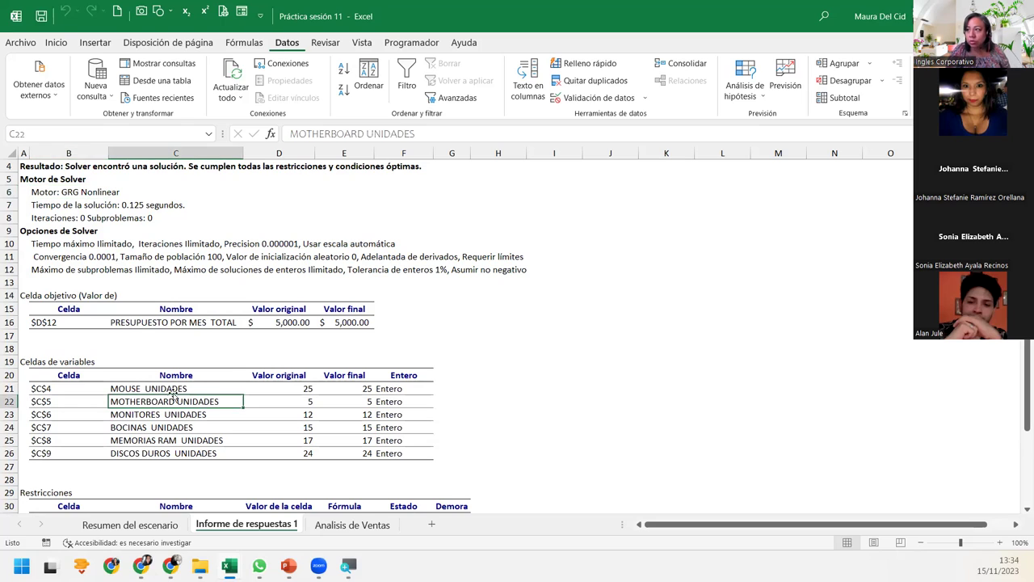
pyautogui.click(307, 402)
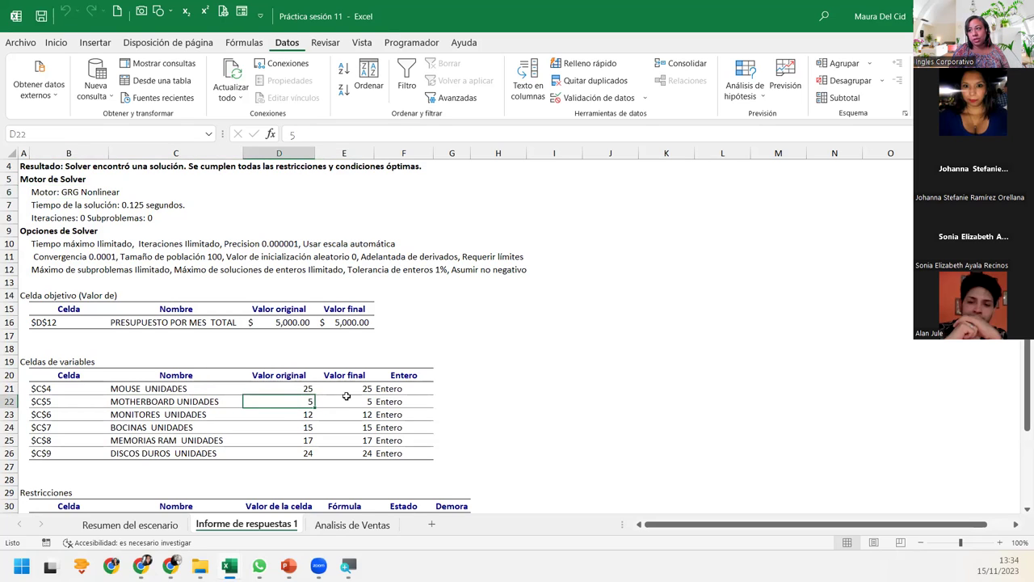
pyautogui.click(346, 396)
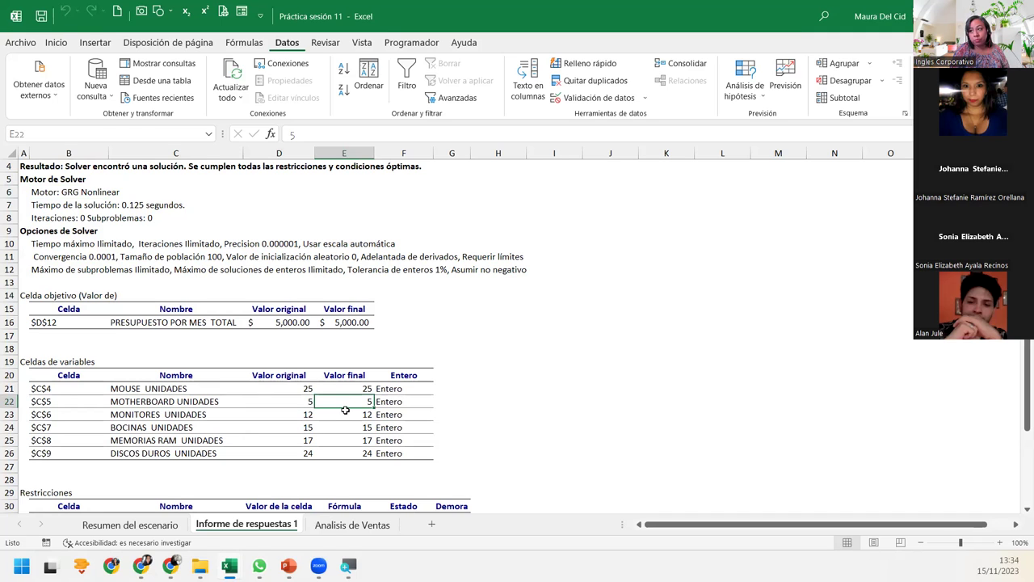
pyautogui.click(262, 397)
pyautogui.click(339, 398)
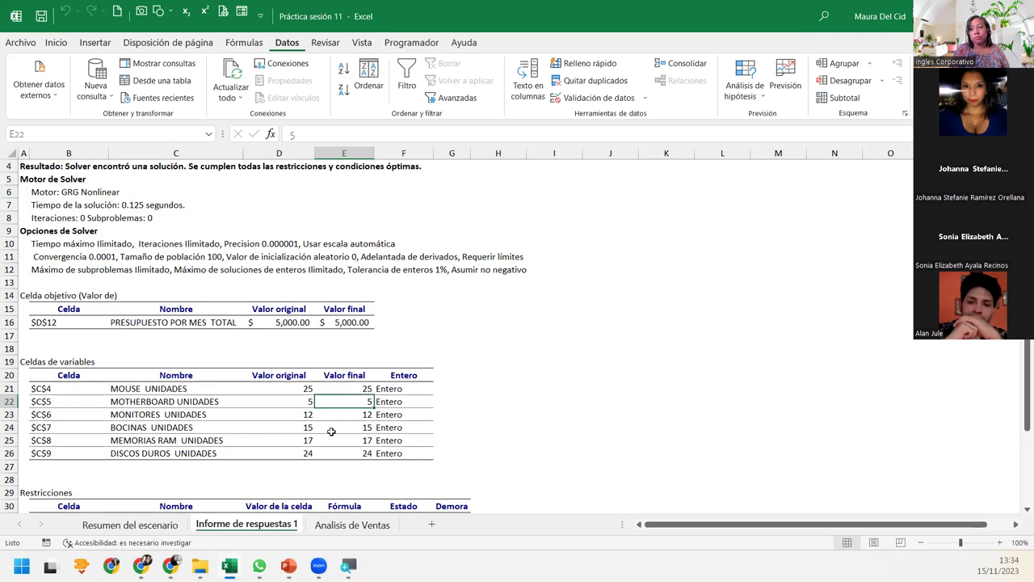
# Select and copy the Restricciones and Celdas de variables tables, then return to Analisis de Ventas
pyautogui.scroll(-4, 331, 431)
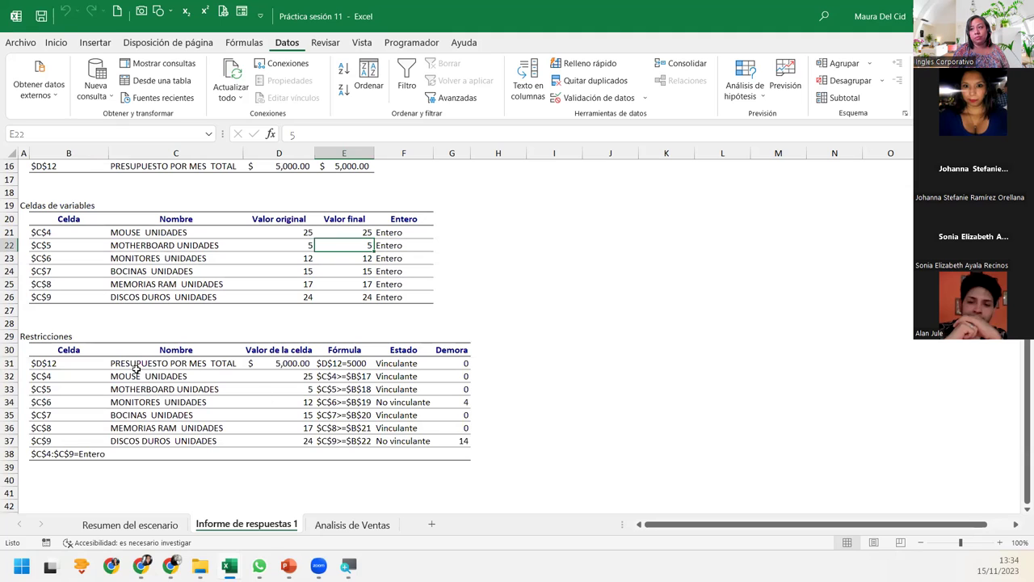
pyautogui.click(69, 362)
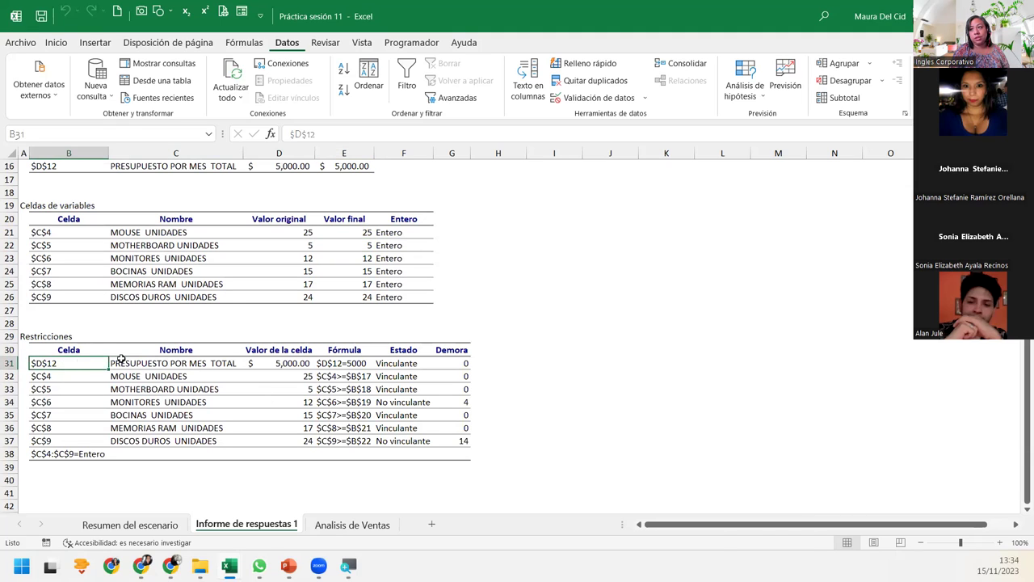
pyautogui.moveTo(121, 358); pyautogui.dragTo(458, 461)
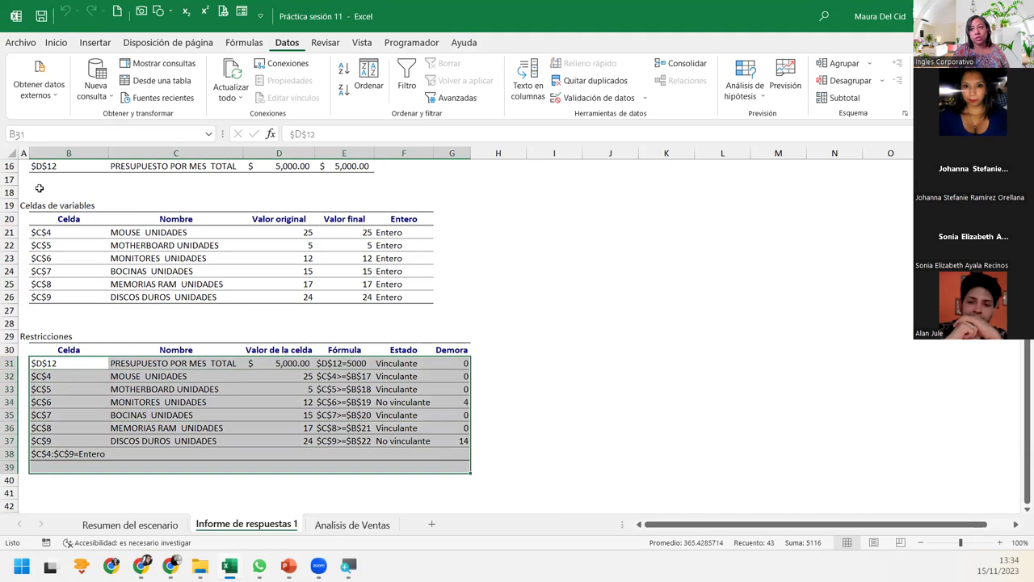
pyautogui.moveTo(36, 218); pyautogui.dragTo(416, 294)
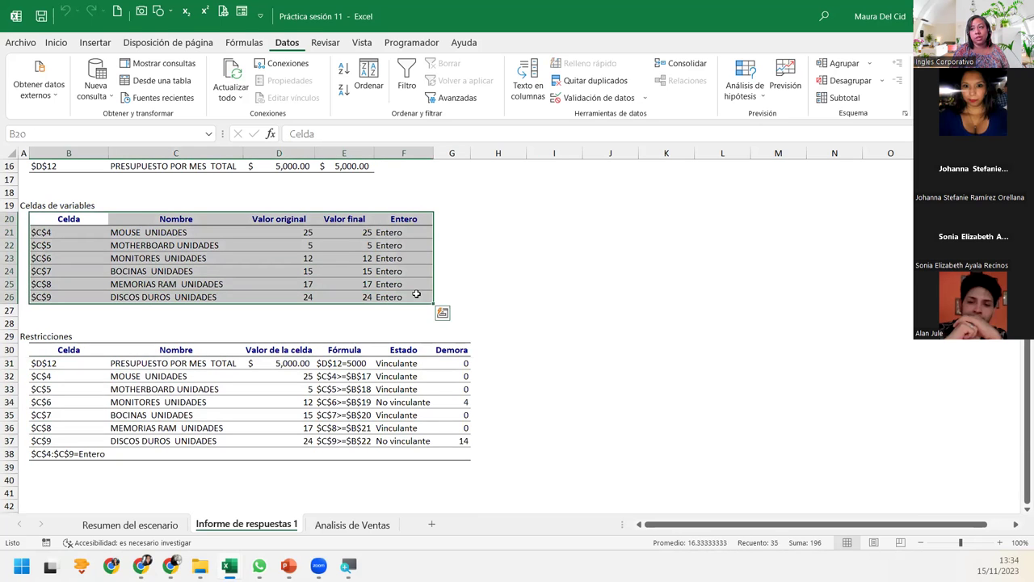
pyautogui.moveTo(45, 361)
pyautogui.mouseDown()
pyautogui.moveTo(473, 458)
pyautogui.moveTo(467, 446)
pyautogui.mouseUp()
pyautogui.hotkey('ctrl', 'c')
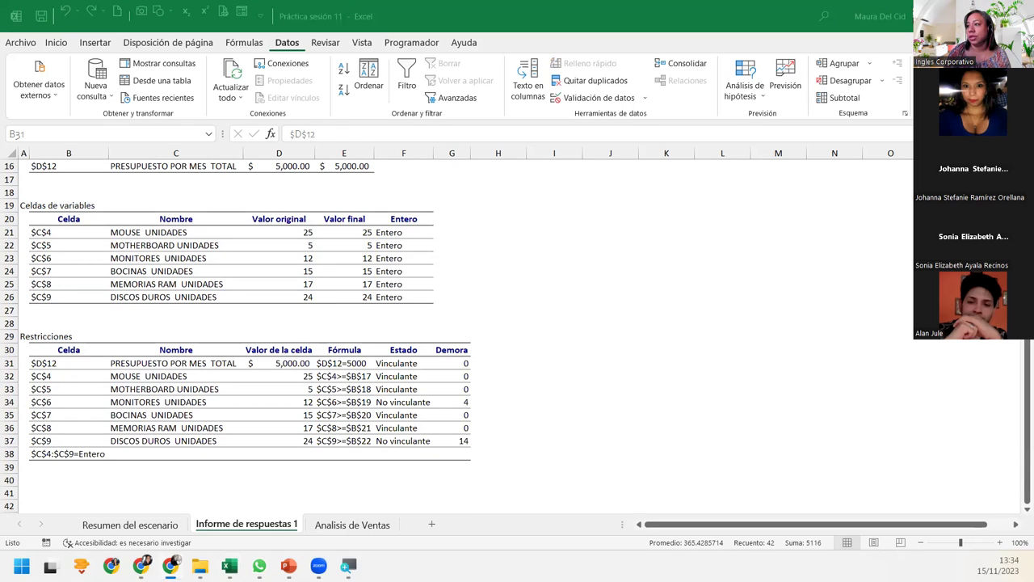
pyautogui.click(281, 378)
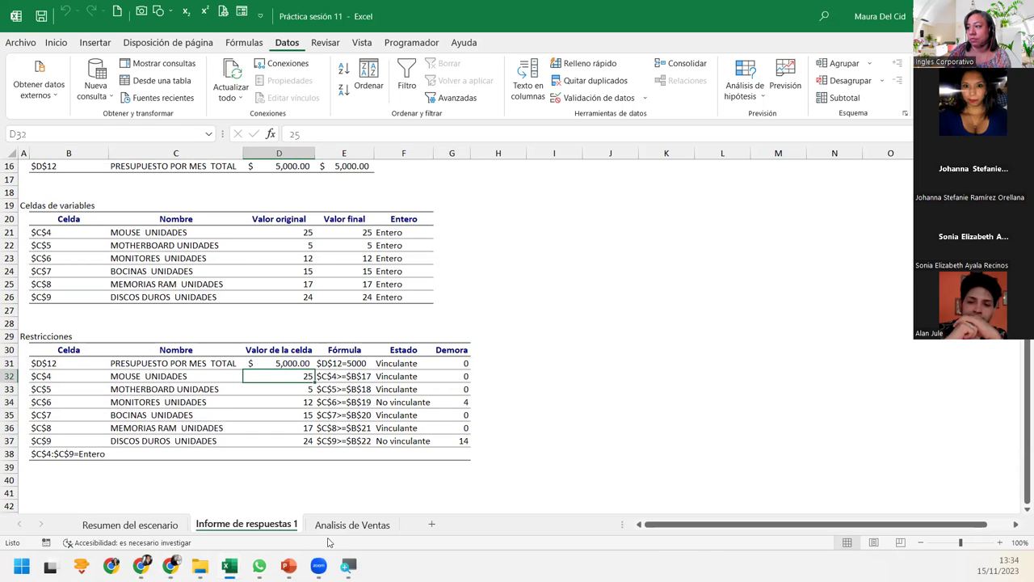
pyautogui.click(349, 527)
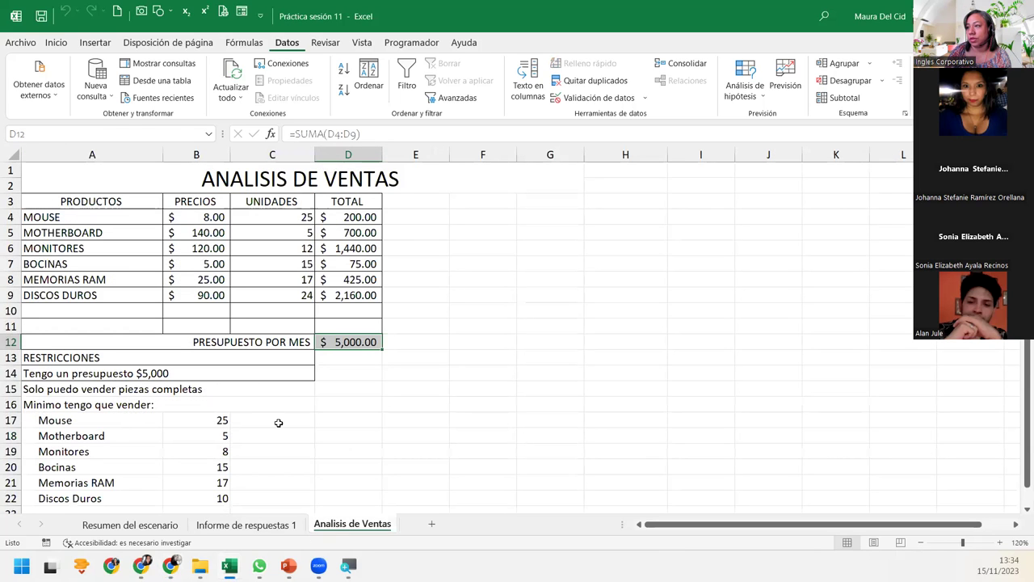
# Compare the Mouse minimum 25 and Monitores minimum 8 with the report's Monitores constraint row
pyautogui.click(187, 417)
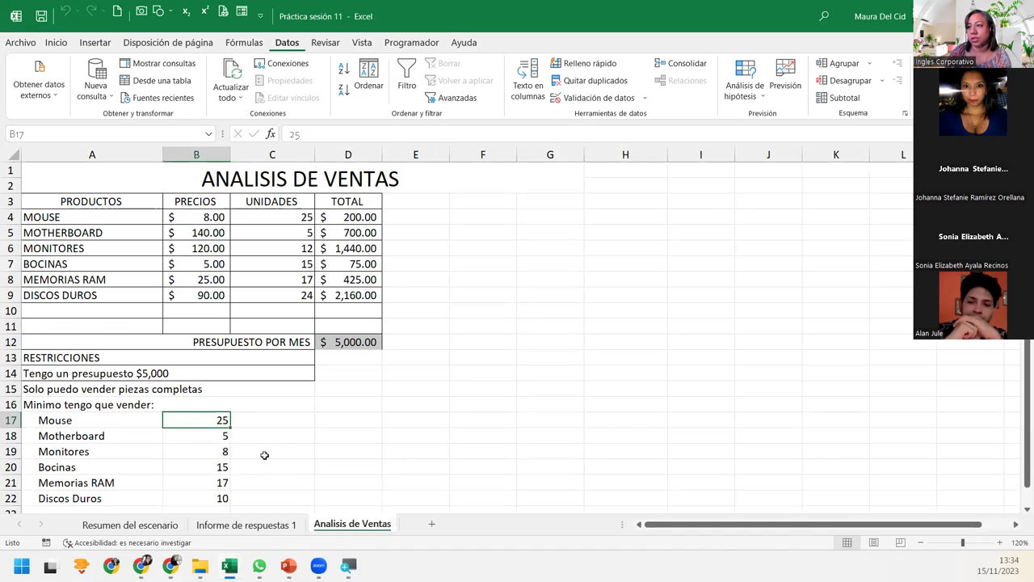
pyautogui.click(263, 215)
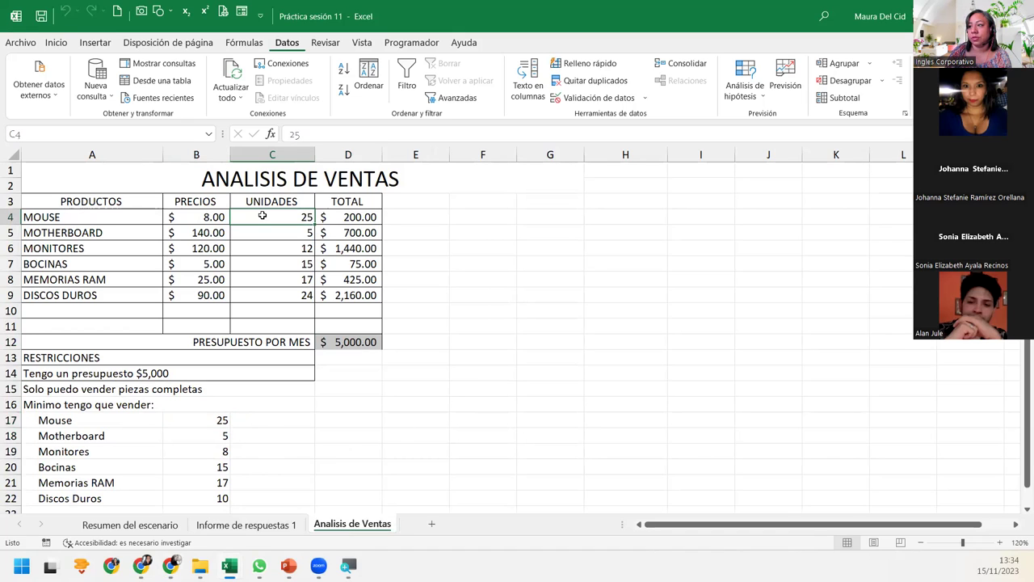
pyautogui.click(256, 233)
pyautogui.click(205, 451)
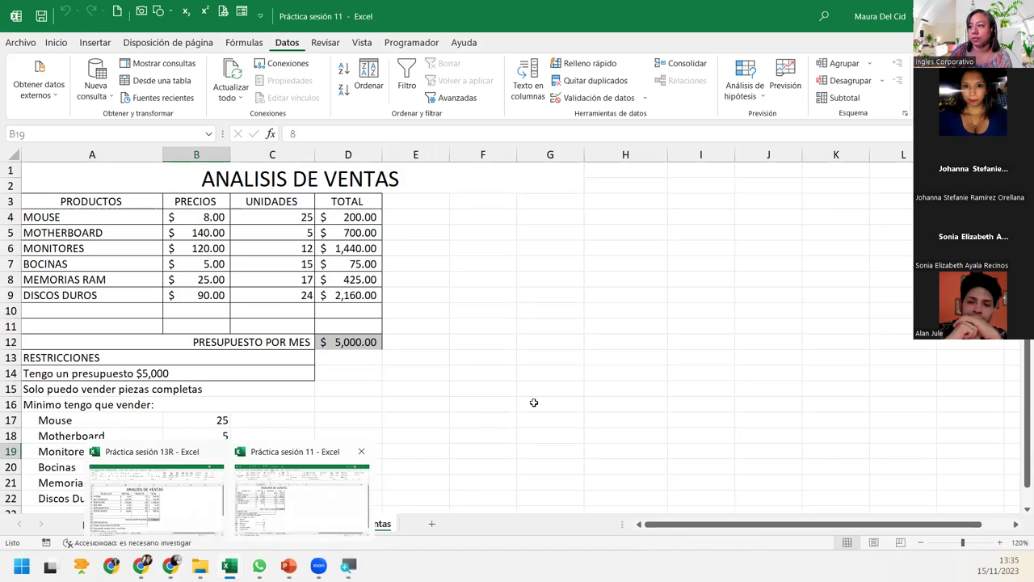
pyautogui.click(280, 522)
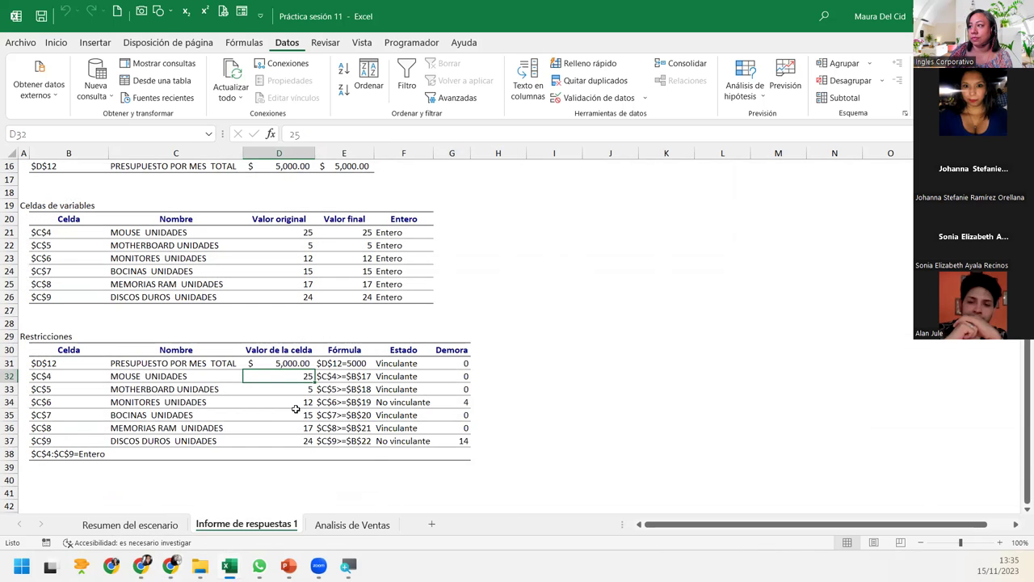
pyautogui.moveTo(97, 401); pyautogui.dragTo(464, 404)
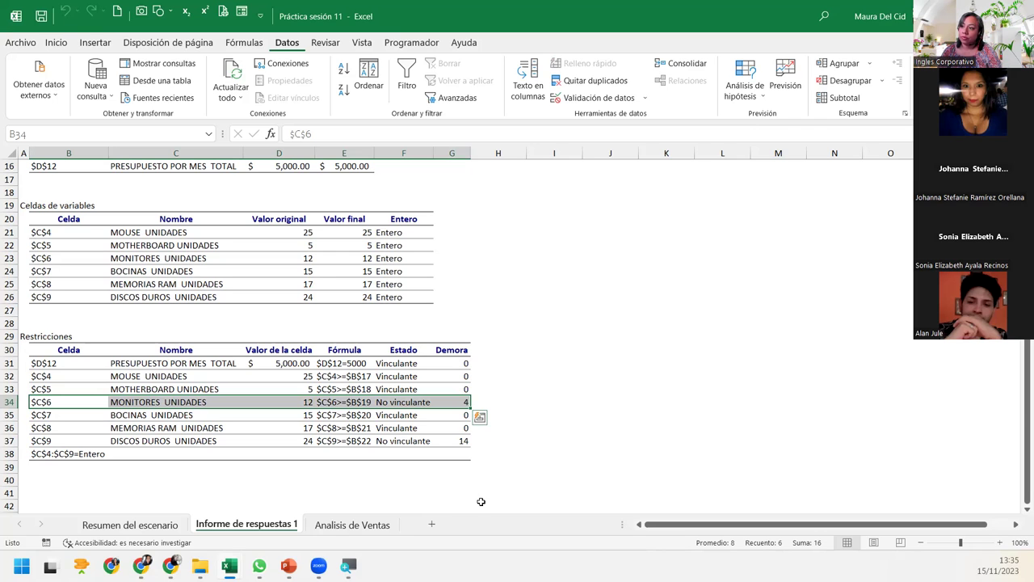
# Compare the Discos Duros minimum 10 and its 24 units with the report's slack of 14
pyautogui.click(363, 532)
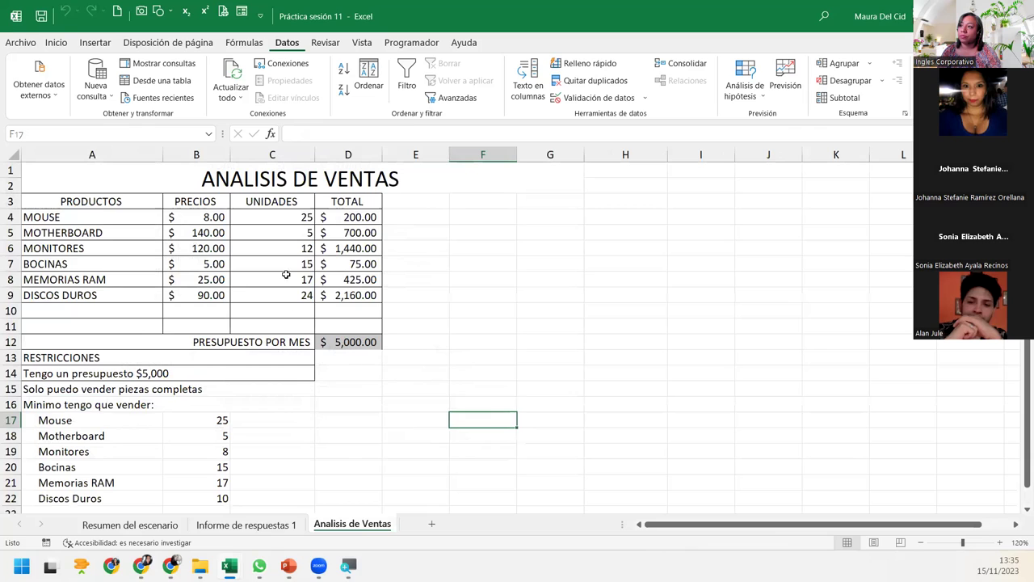
pyautogui.click(207, 495)
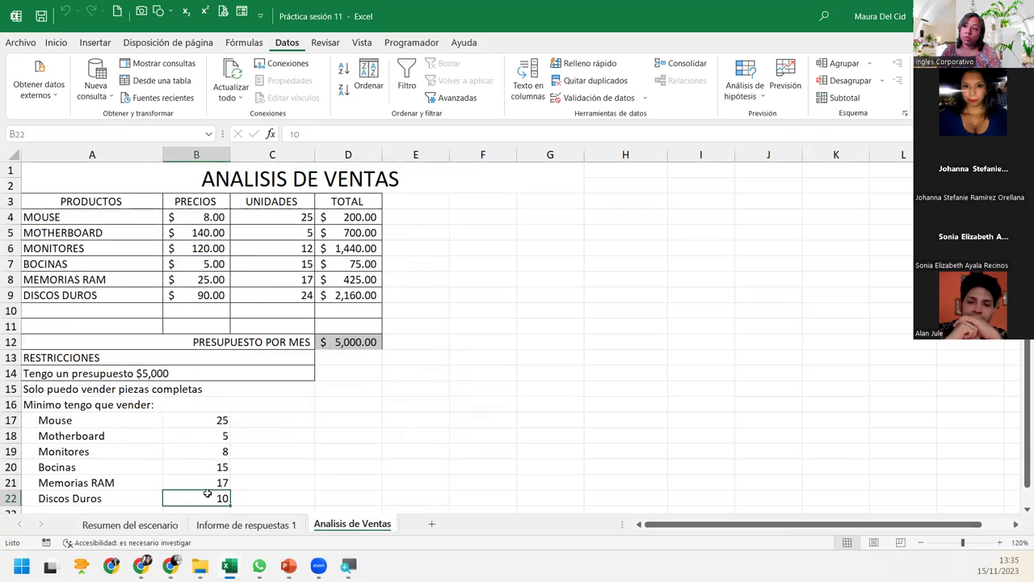
pyautogui.click(232, 292)
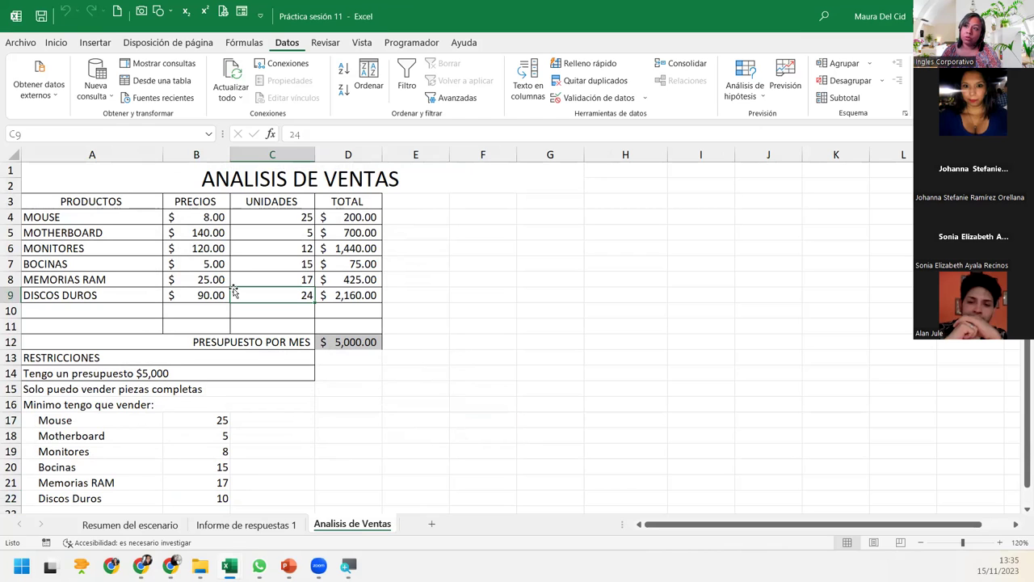
pyautogui.click(246, 525)
pyautogui.click(464, 440)
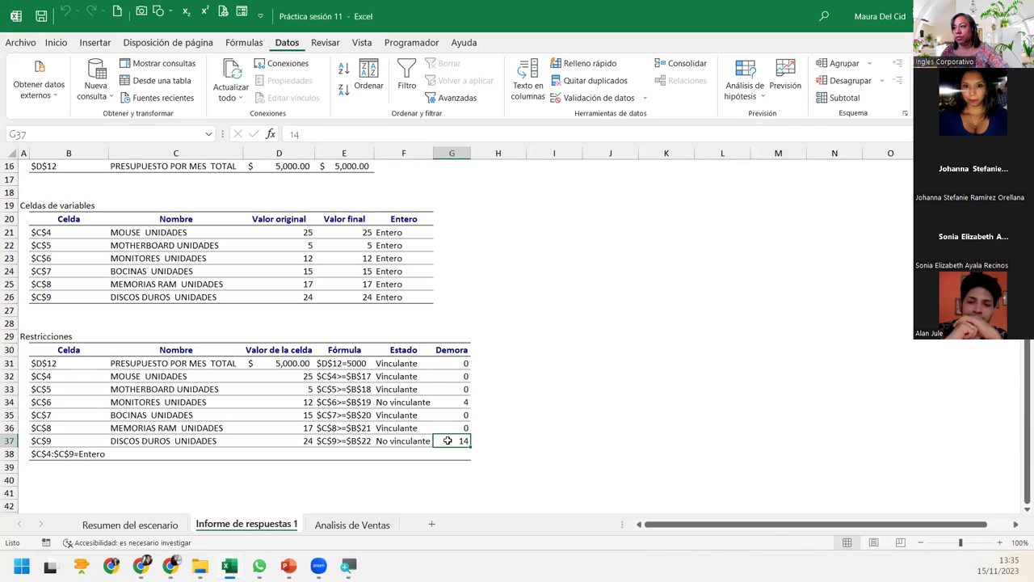
# Check the Discos Duros status and the Monitores No vinculante constraint with slack 4
pyautogui.click(385, 440)
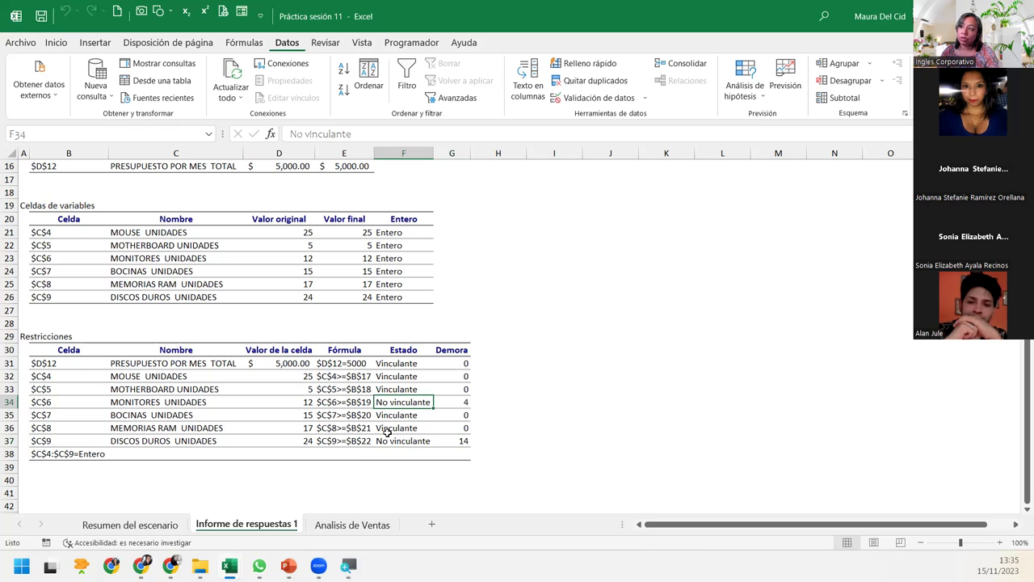
pyautogui.click(388, 402)
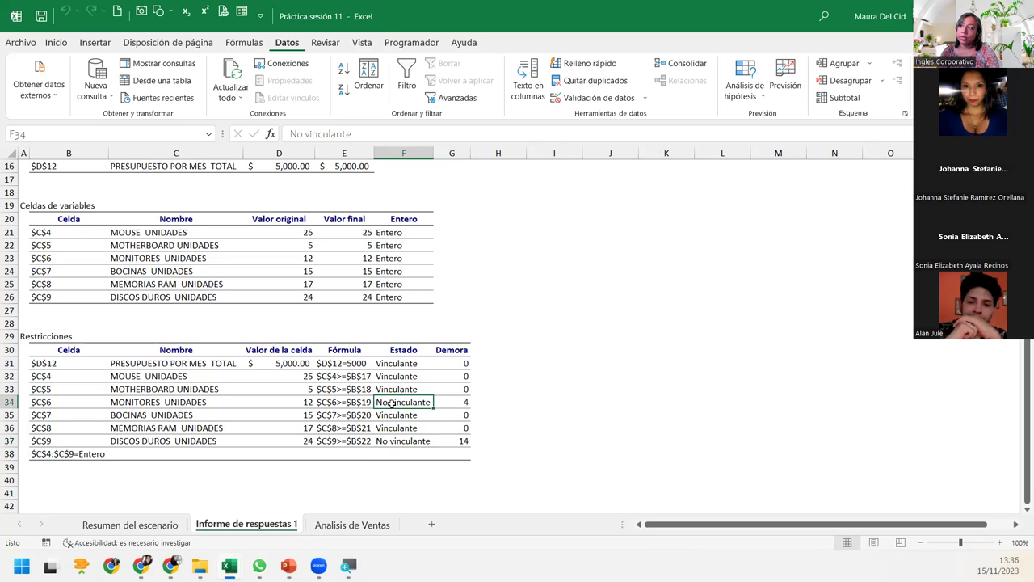
pyautogui.click(464, 401)
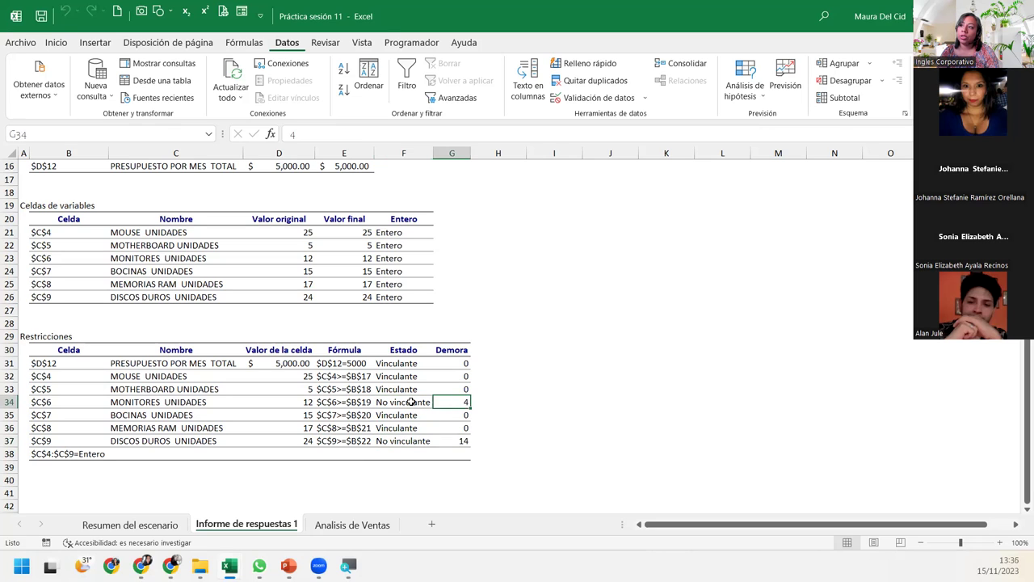
# Review the minimum quantities in B17:B22 on Analisis de Ventas, including Mouse 25
pyautogui.click(329, 526)
pyautogui.moveTo(206, 415); pyautogui.dragTo(208, 495)
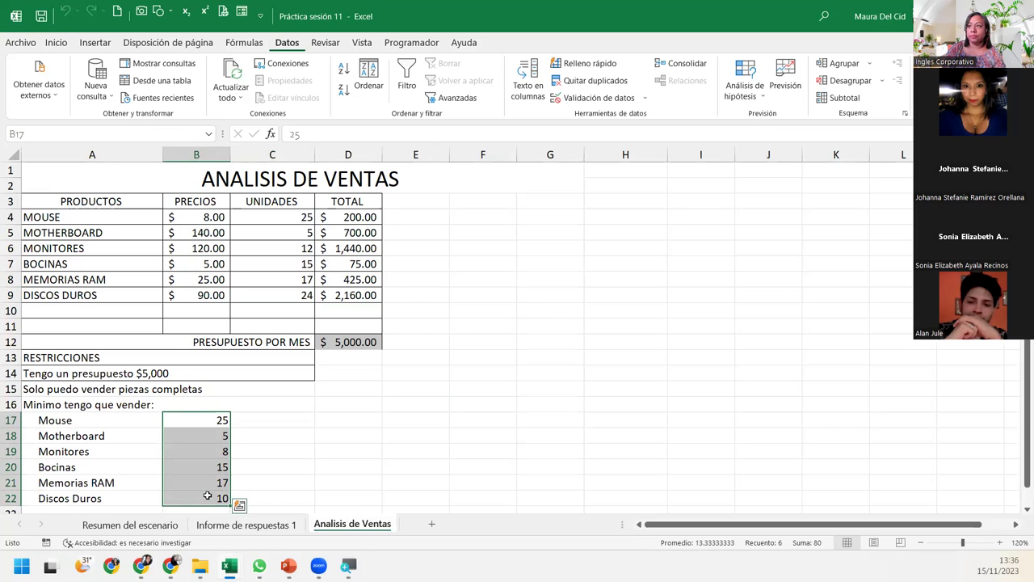
pyautogui.click(183, 430)
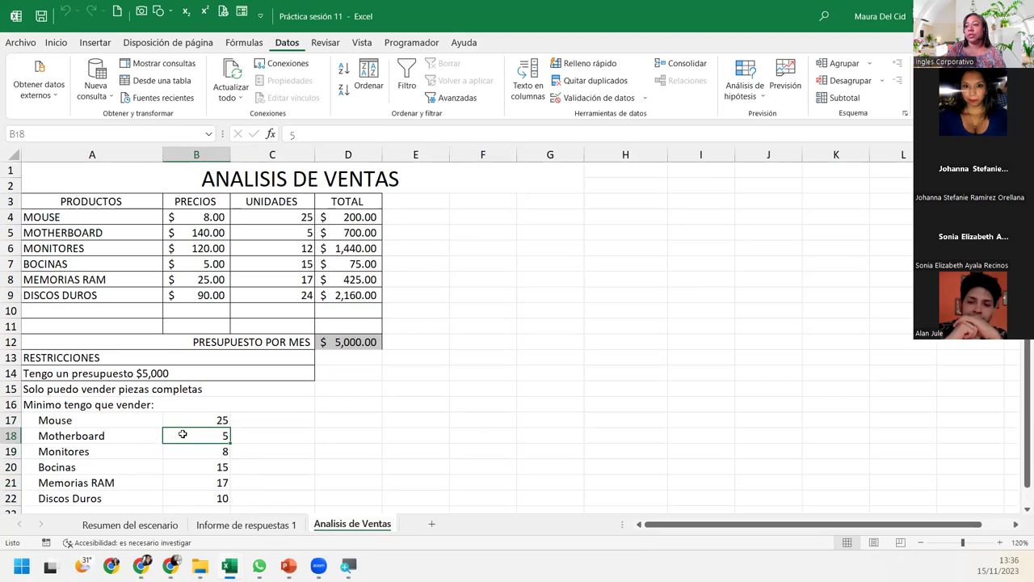
pyautogui.press('Down')
pyautogui.press('Up')
pyautogui.click(191, 419)
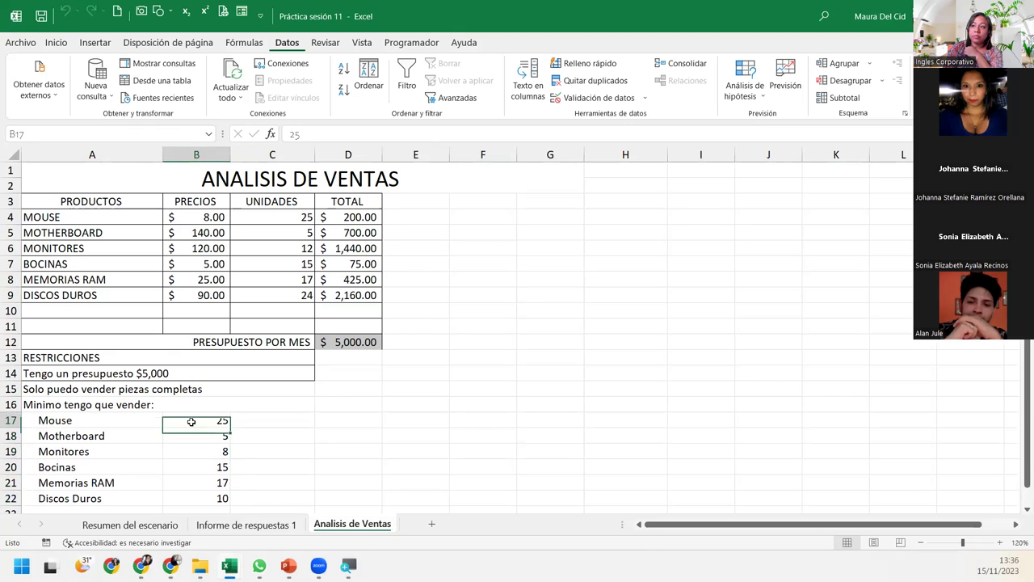
# Check the Demora slacks in the report: Mouse 0, Motherboard 0, Monitores 4
pyautogui.click(275, 525)
pyautogui.click(448, 366)
pyautogui.click(449, 375)
pyautogui.click(436, 386)
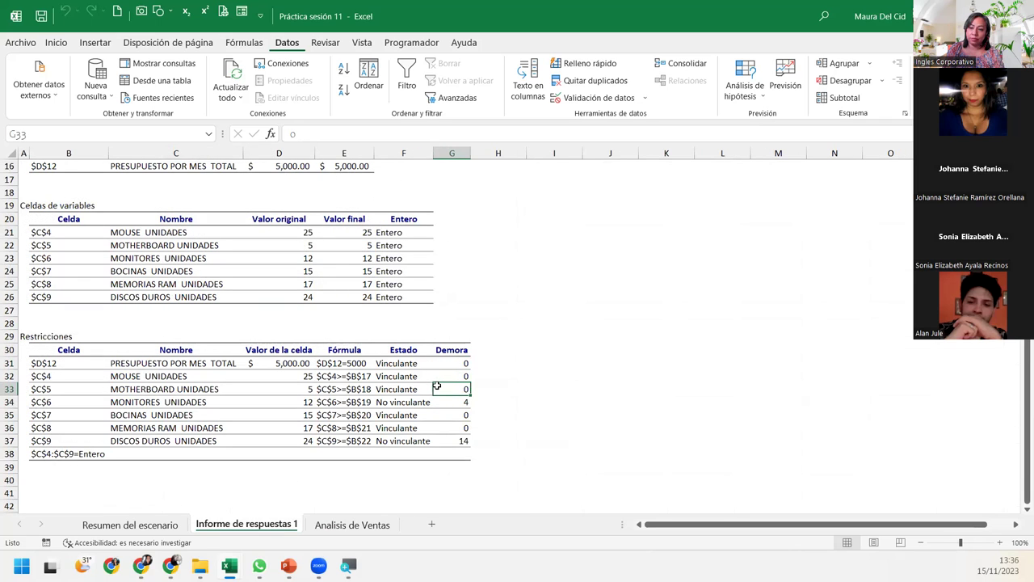
pyautogui.click(460, 398)
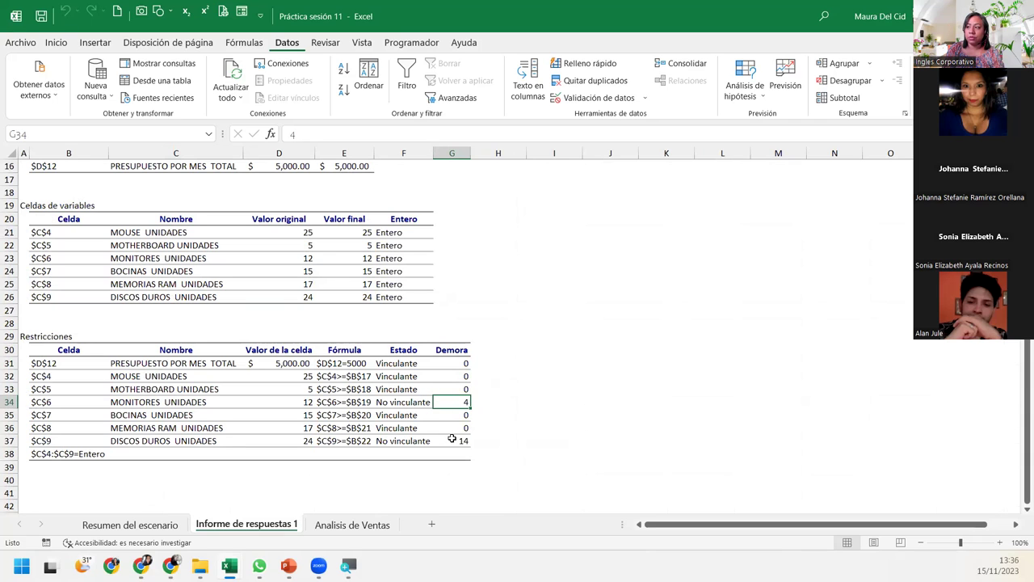
# Compare Monitores units 12 with its minimum 8 and select the D12 budget total
pyautogui.click(343, 525)
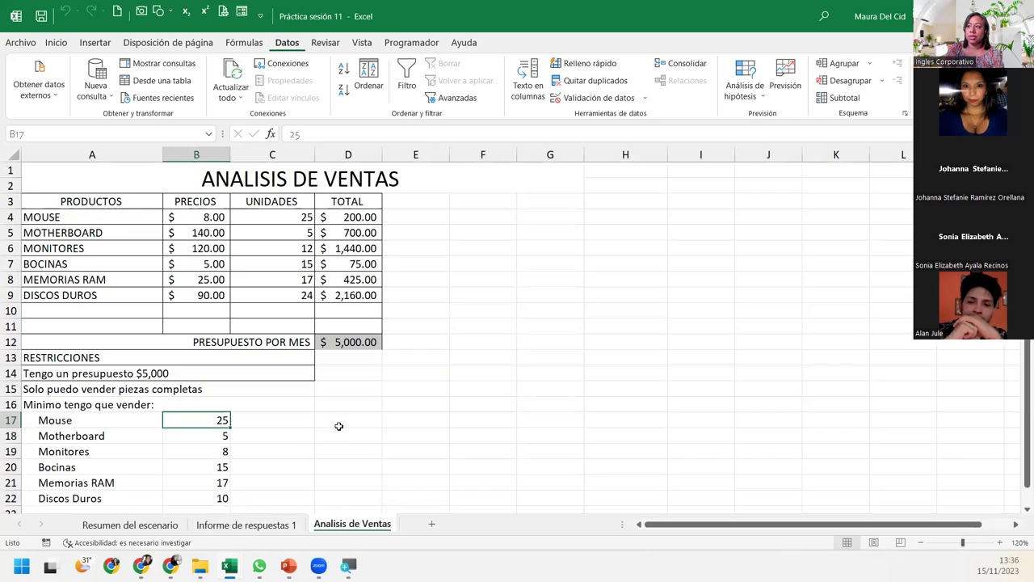
pyautogui.click(210, 466)
pyautogui.click(211, 454)
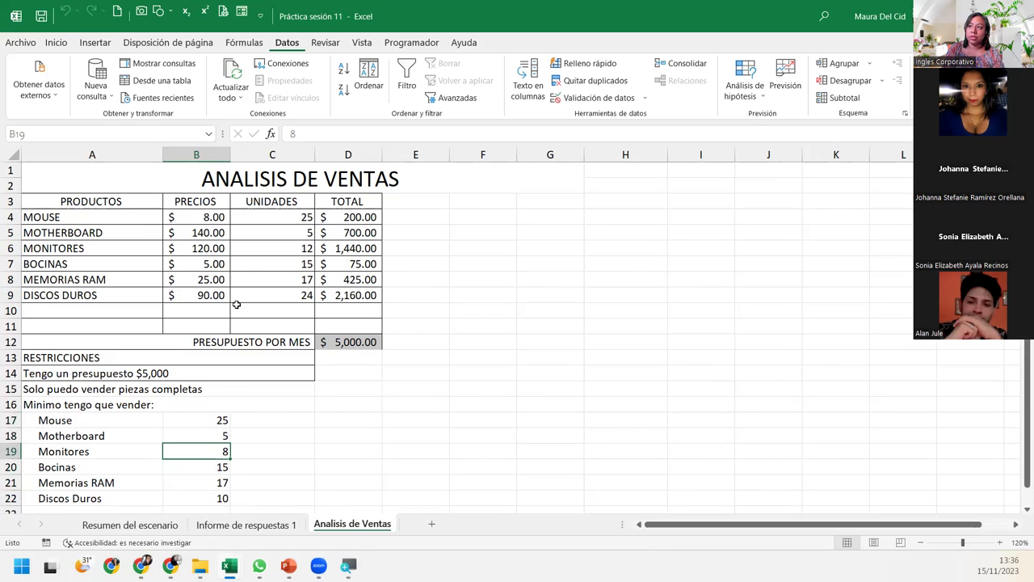
pyautogui.keyDown('ctrl'); pyautogui.click(288, 248); pyautogui.keyUp('ctrl')
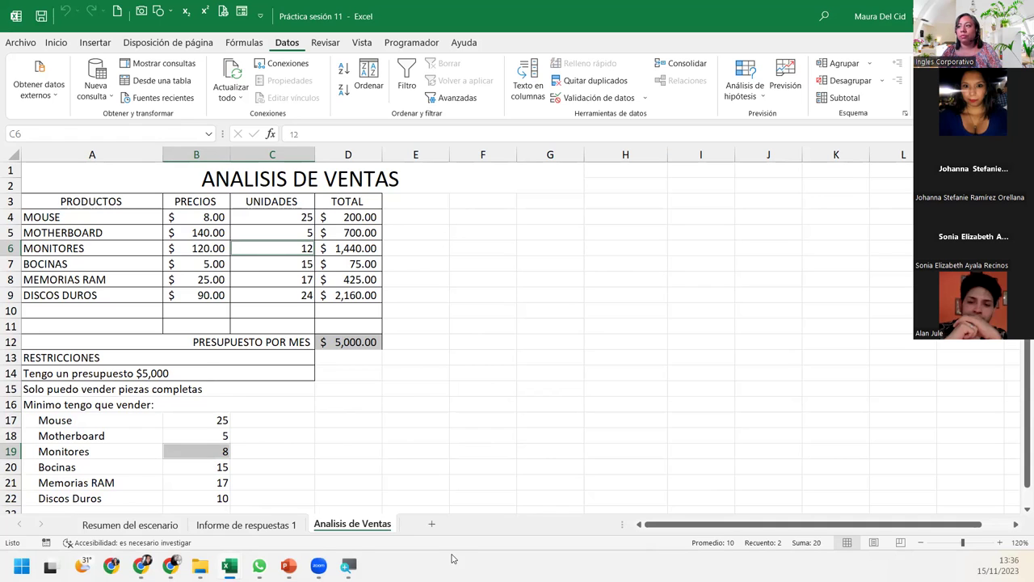
pyautogui.click(340, 346)
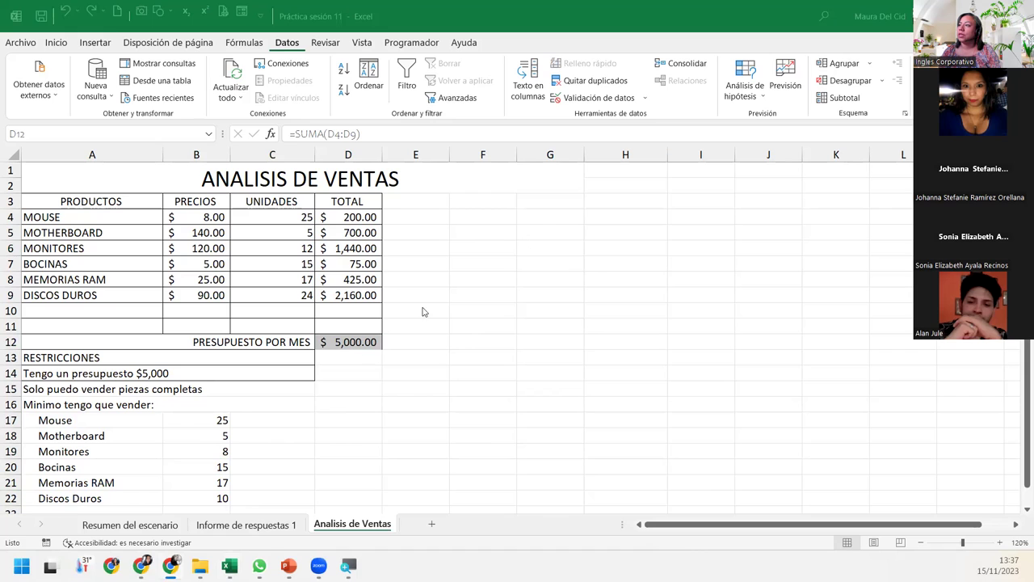
# Switch the Solver method to Simplex LP and solve again
pyautogui.click(363, 349)
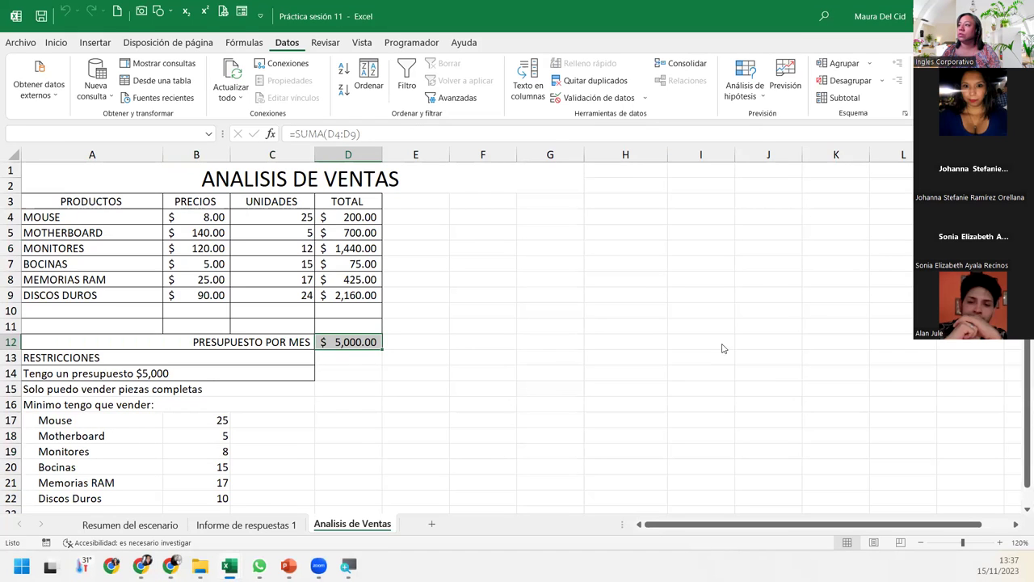
pyautogui.click(500, 348)
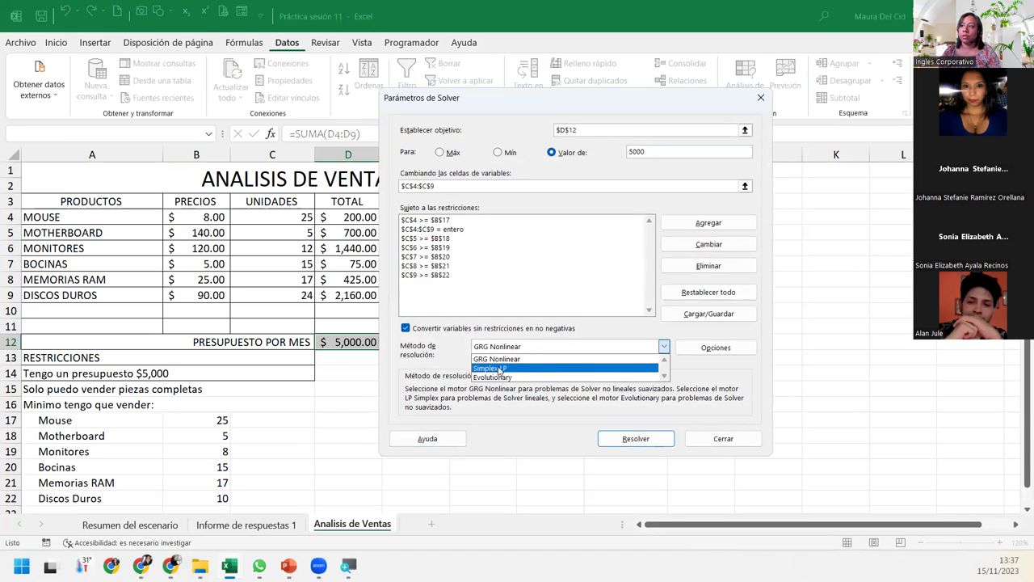
pyautogui.click(558, 368)
pyautogui.click(620, 437)
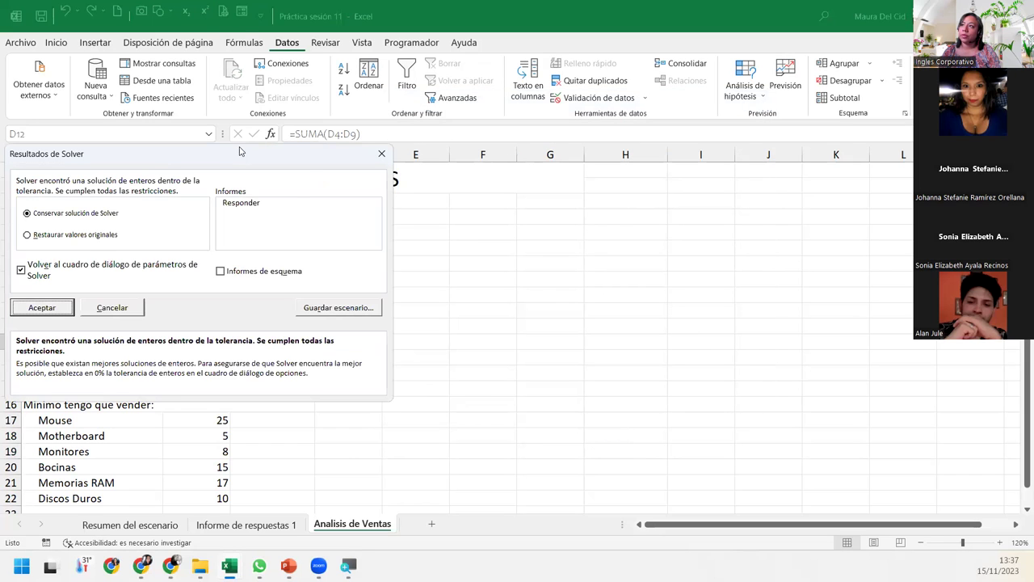
# Keep the Simplex LP solution with a second answer report, then view Informe de respuestas 2
pyautogui.moveTo(239, 151); pyautogui.dragTo(545, 162)
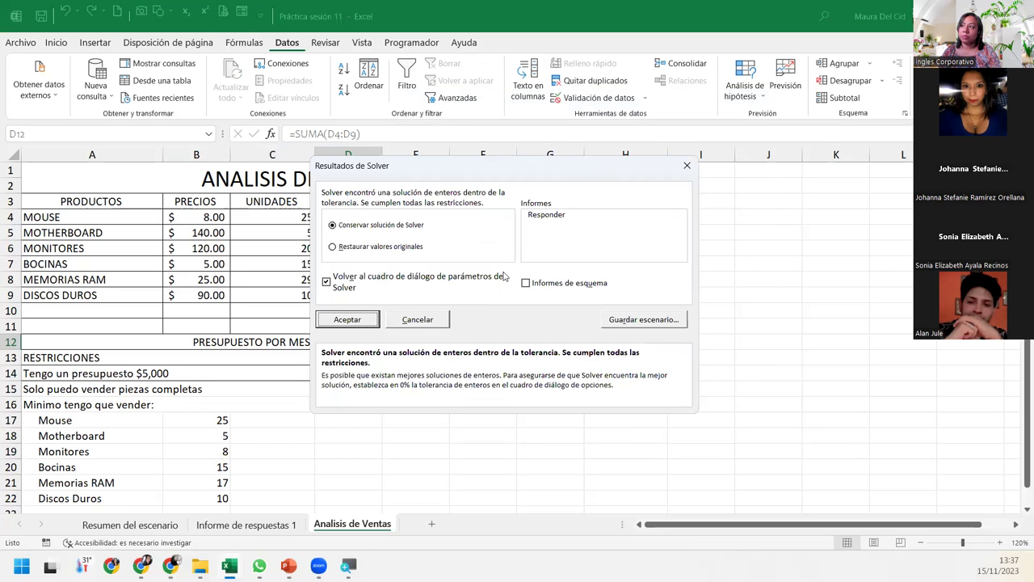
pyautogui.click(548, 216)
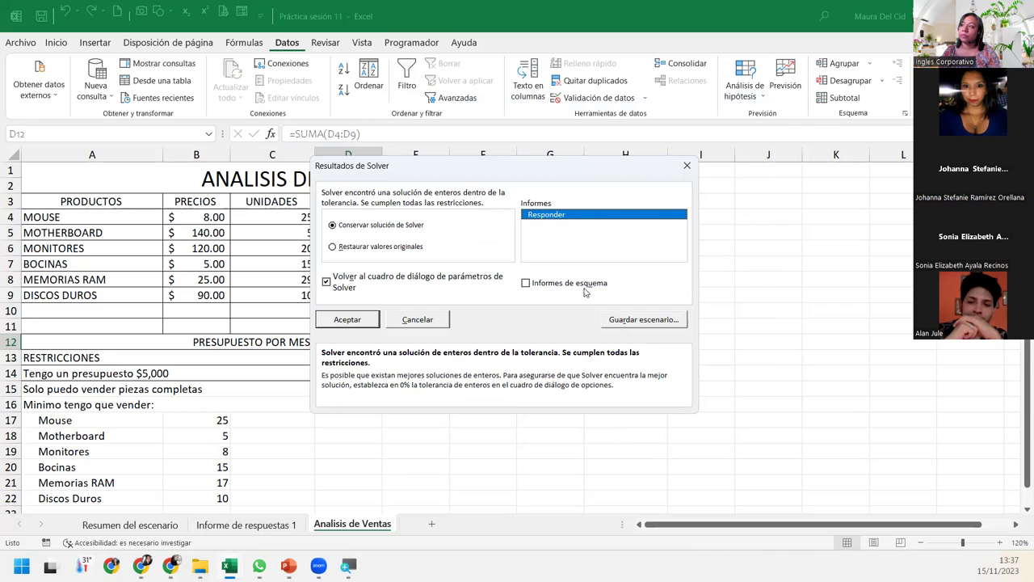
pyautogui.click(339, 319)
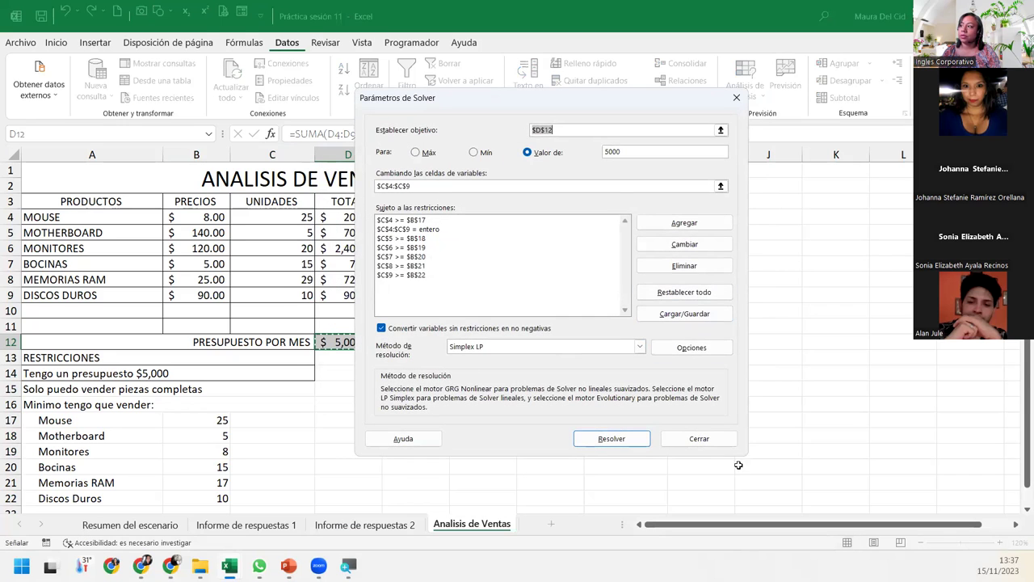
pyautogui.click(726, 439)
pyautogui.click(360, 525)
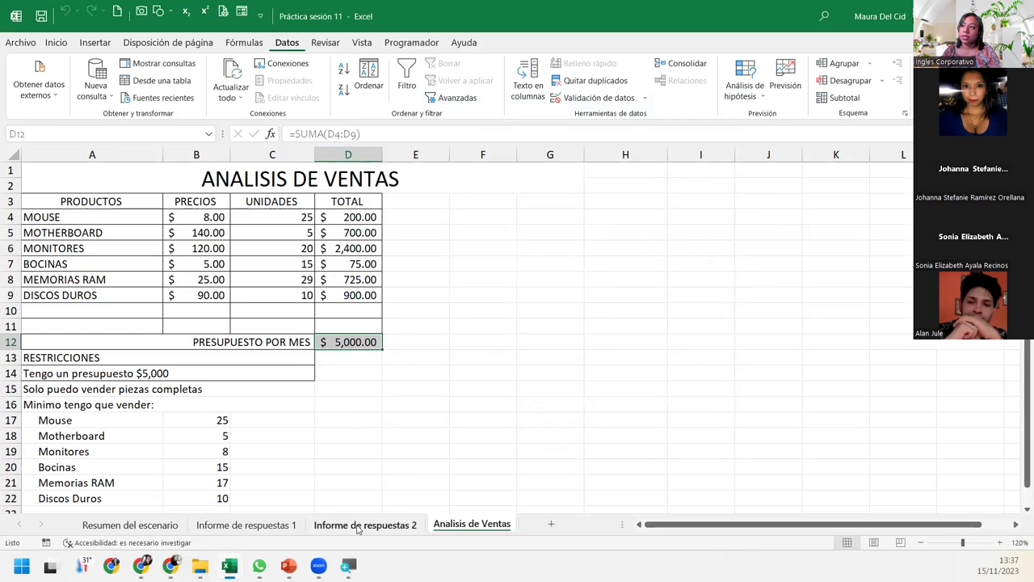
# Review the Informe de respuestas 2 constraints, noting Monitores as No vinculante
pyautogui.scroll(-3, 398, 426)
pyautogui.scroll(-1, 398, 427)
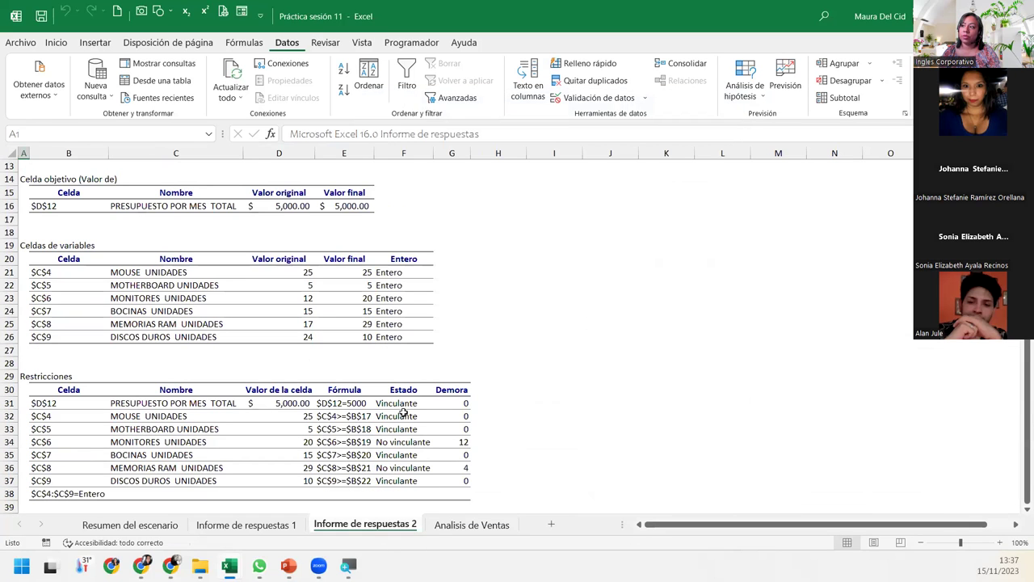
pyautogui.click(379, 442)
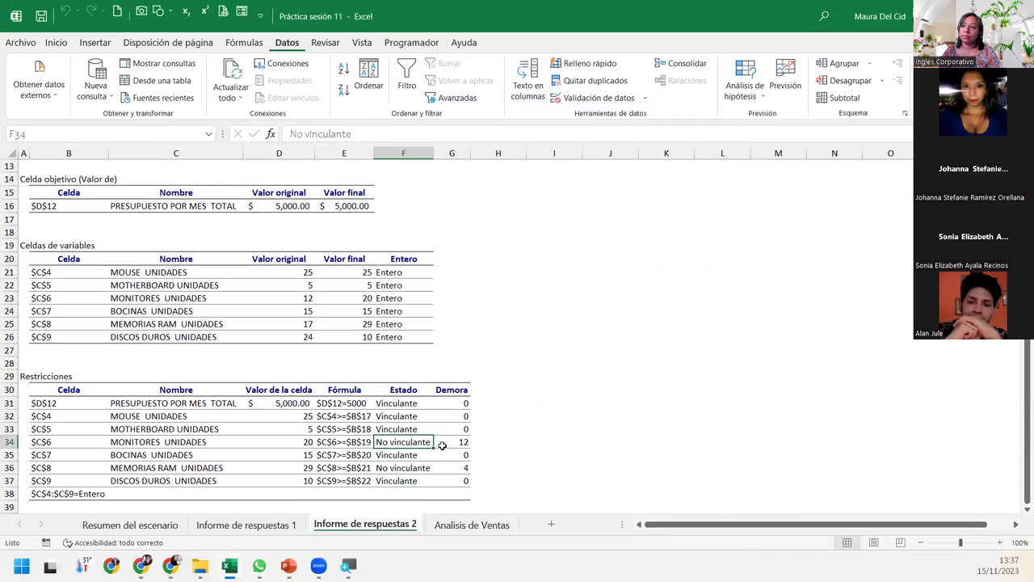
pyautogui.scroll(-1, 441, 445)
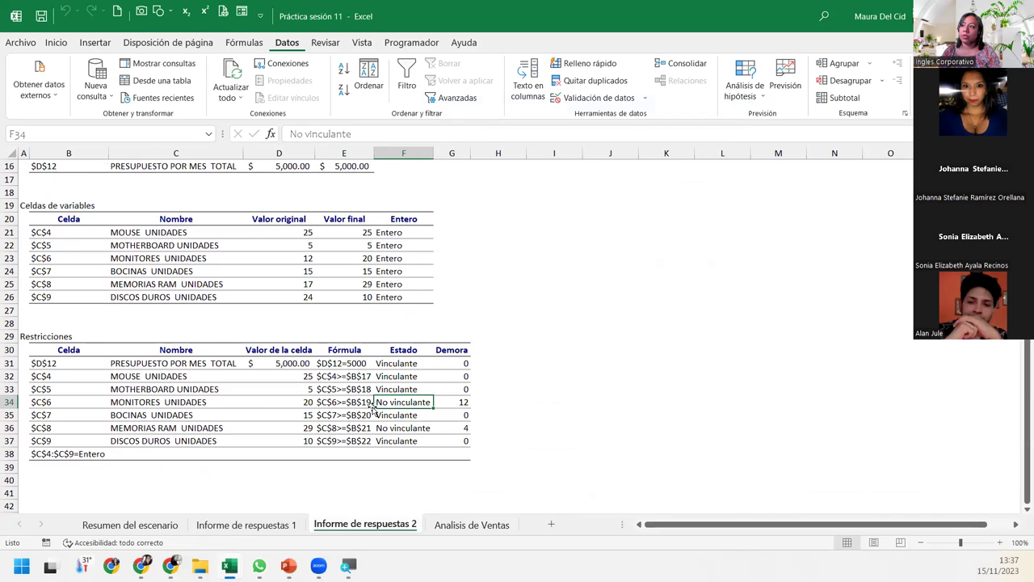
# Compare against report 1 and the Monitores minimum of 8, then check final Monitores units 20
pyautogui.click(246, 524)
pyautogui.click(472, 524)
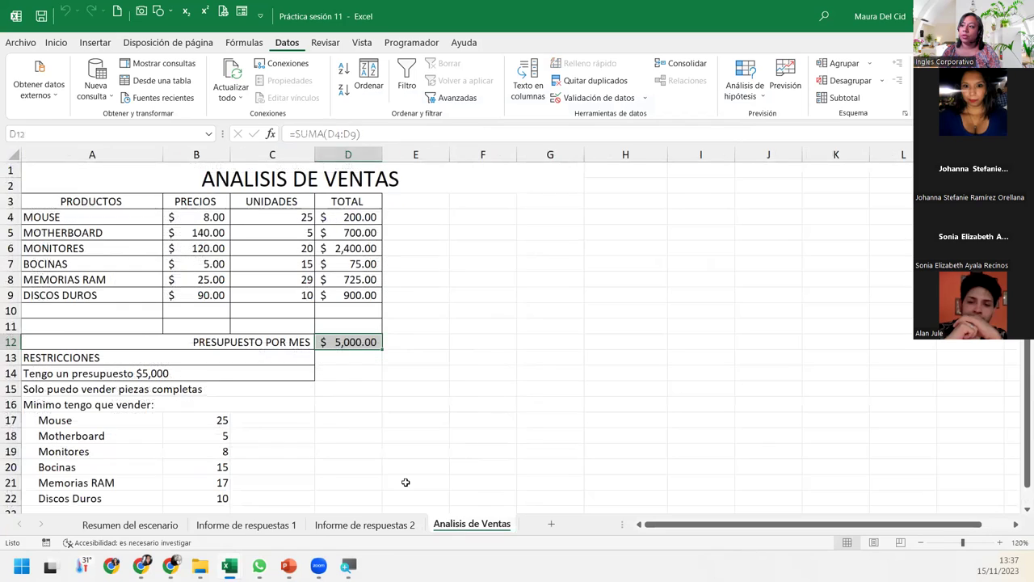
pyautogui.click(212, 450)
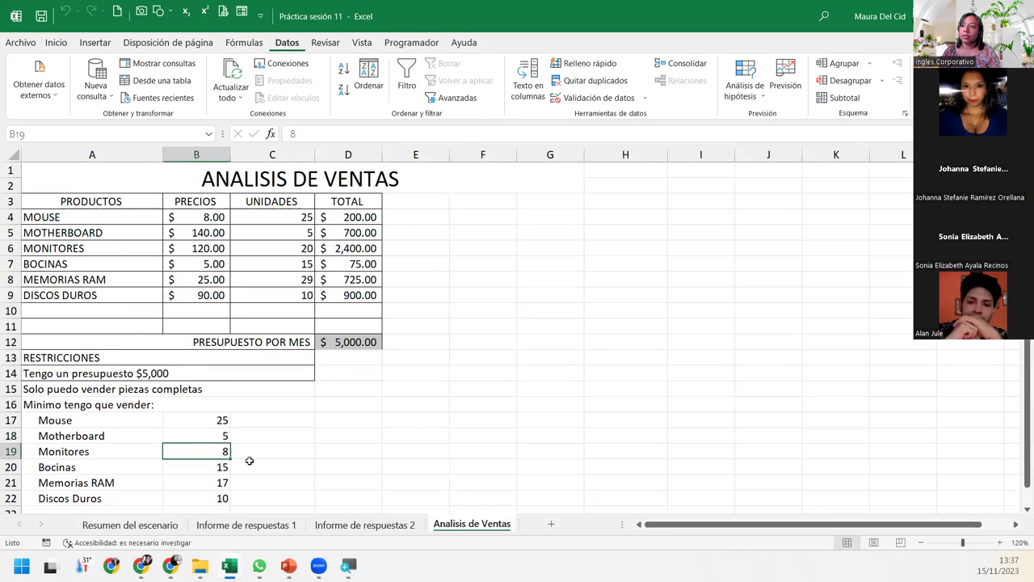
pyautogui.click(364, 524)
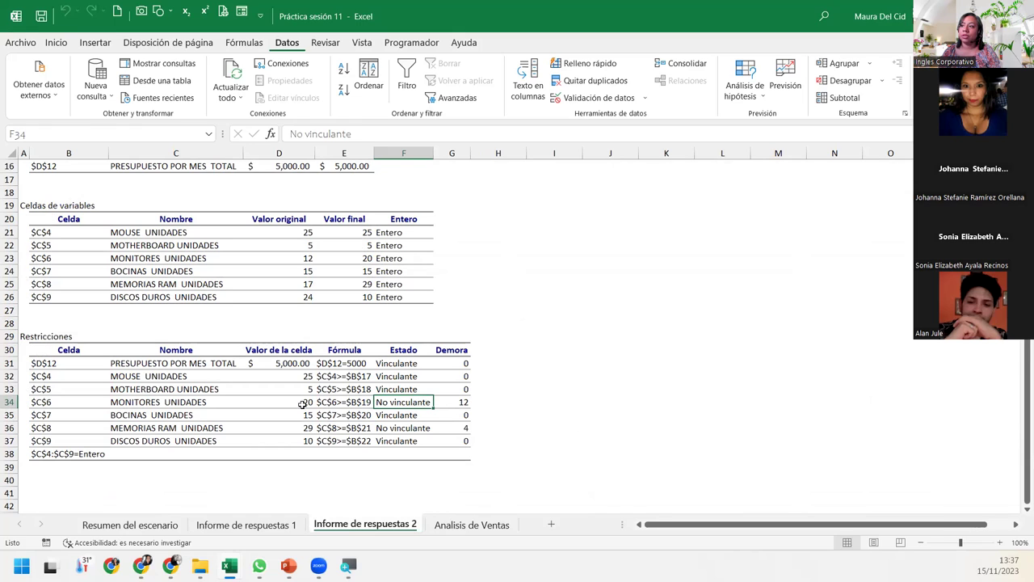
pyautogui.click(302, 404)
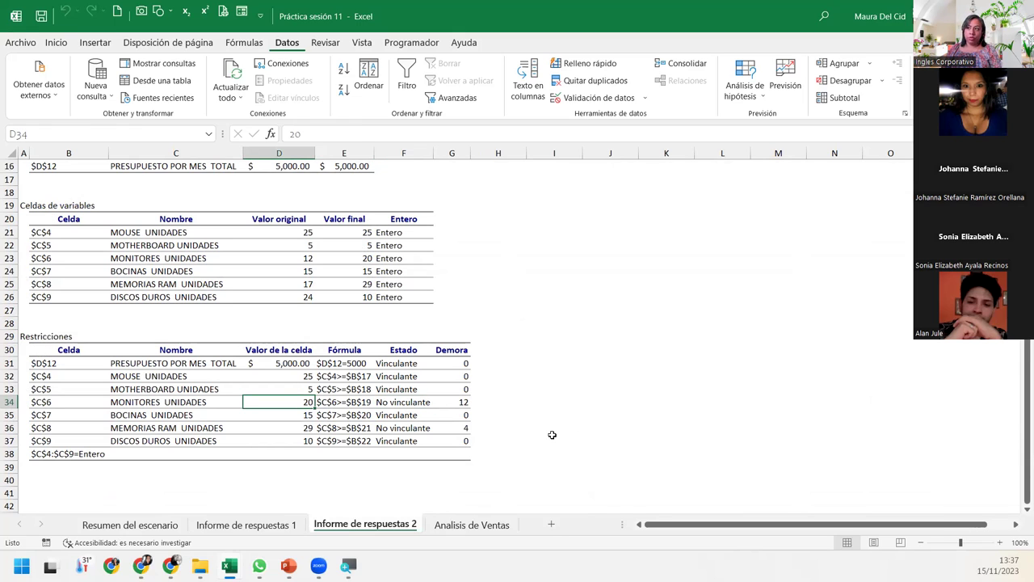
# Check the Monitores slack of 12, then switch to the Práctica sesión 10 workbook
pyautogui.click(449, 402)
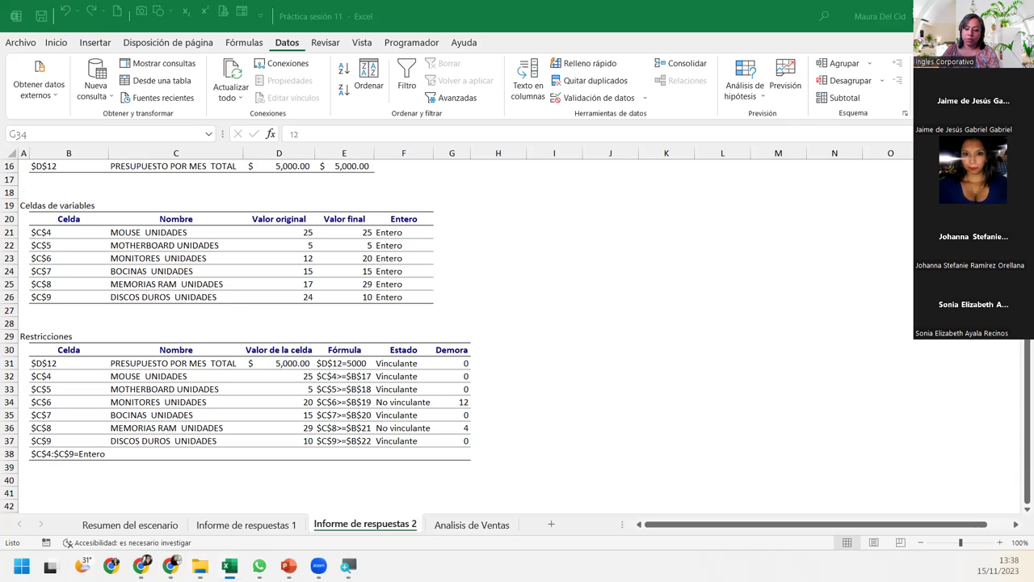
pyautogui.hotkey('alt', 'Tab')
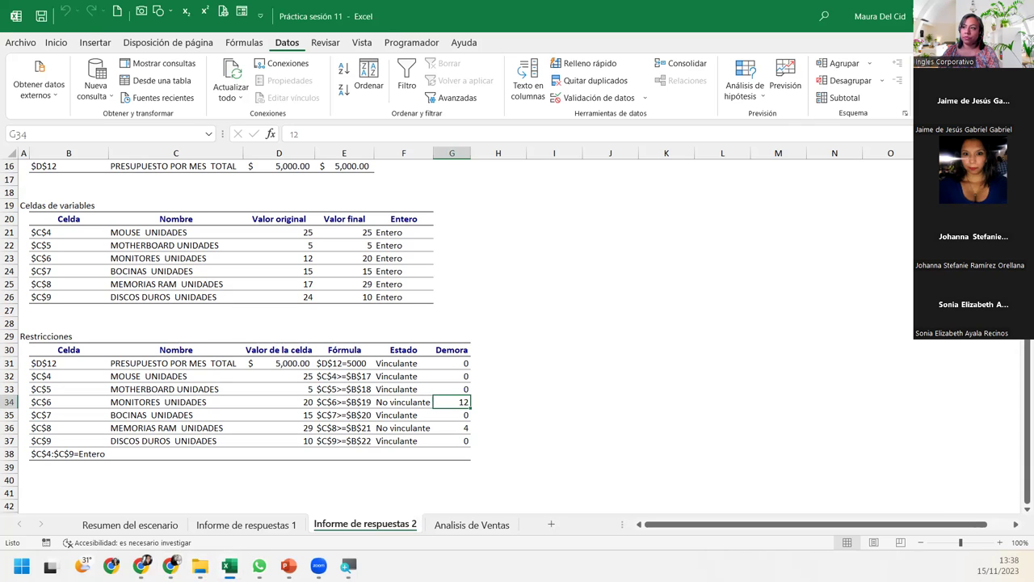
pyautogui.hotkey('alt', 'Tab')
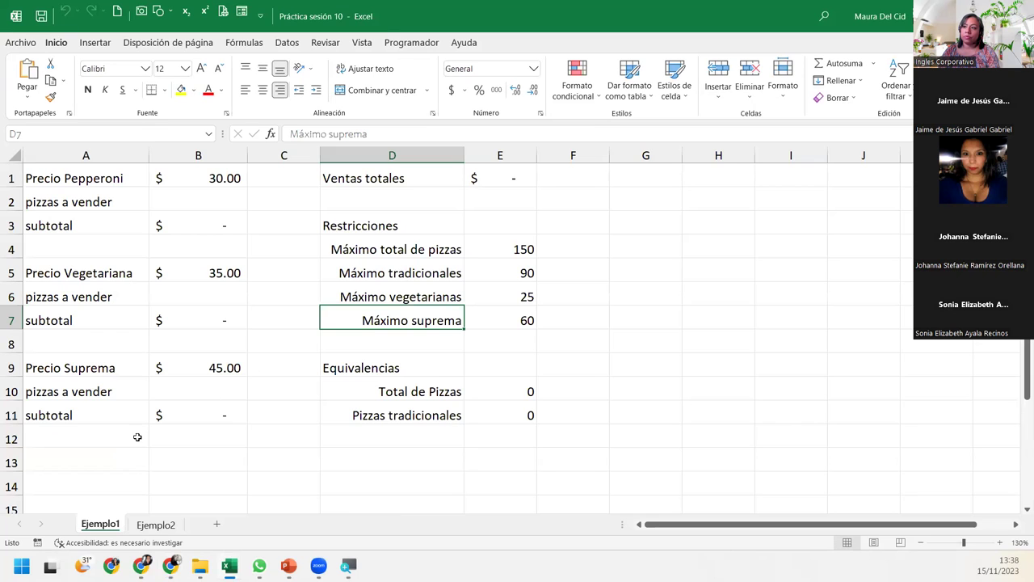
# Show the Ejemplo2 office-supplies sheet and move between the Práctica sesión 10 and 11 workbooks
pyautogui.click(157, 525)
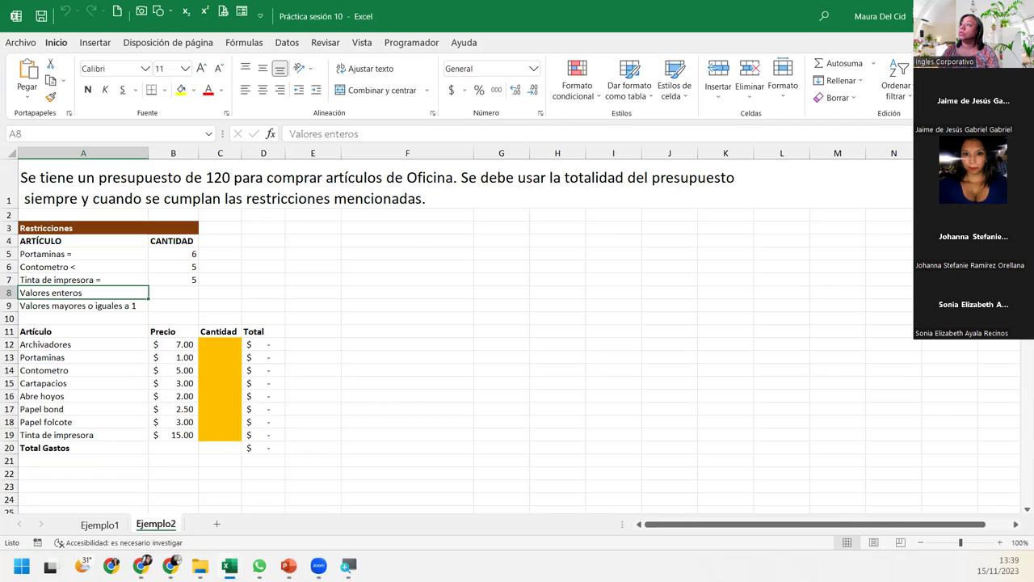
pyautogui.hotkey('alt', 'Tab')
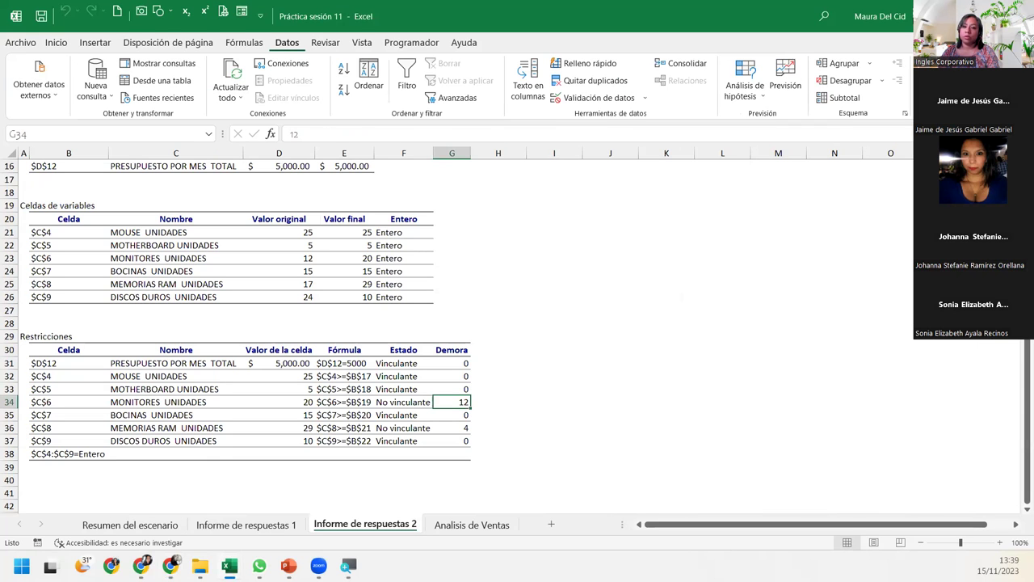
pyautogui.hotkey('alt', 'Tab')
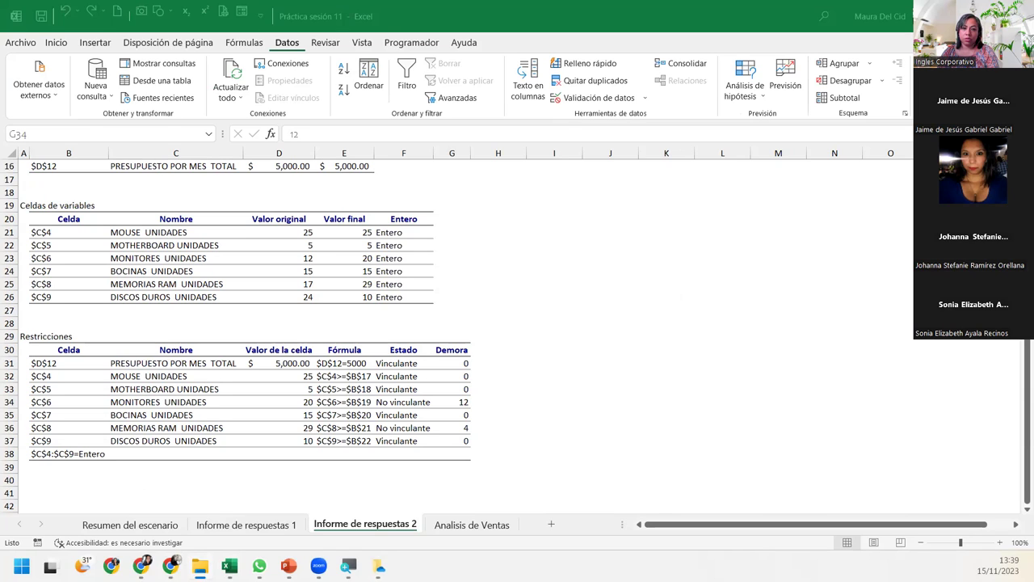
pyautogui.click(452, 402)
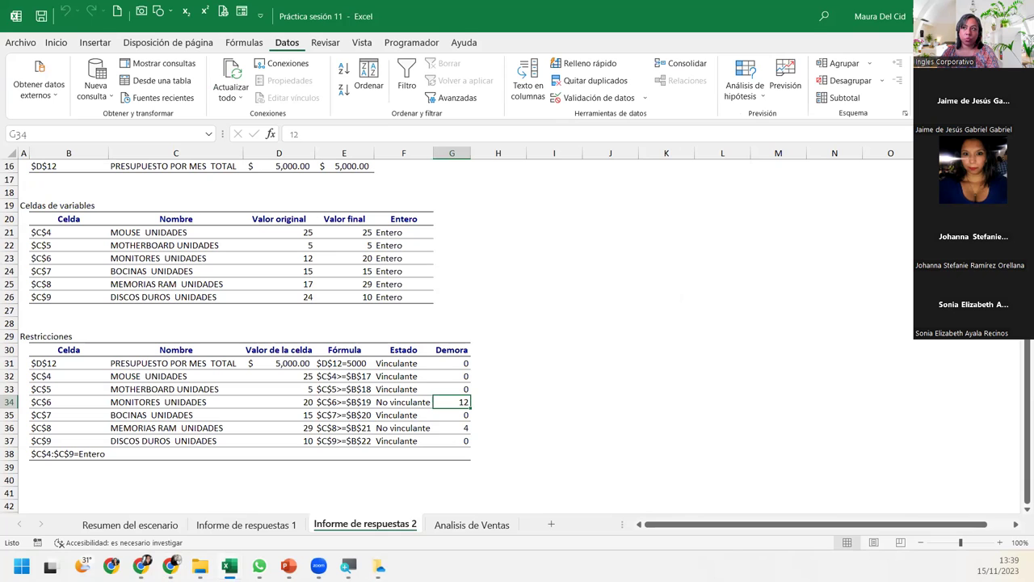
pyautogui.hotkey('alt', 'Tab')
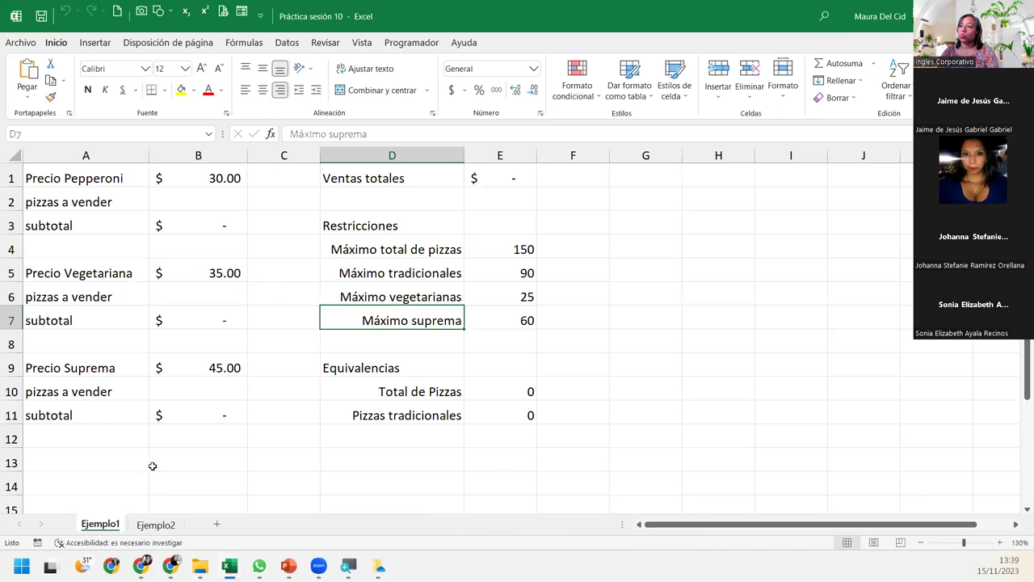
# Review Ejemplo2's Cantidad column from C12, then return to Práctica sesión 11
pyautogui.click(155, 524)
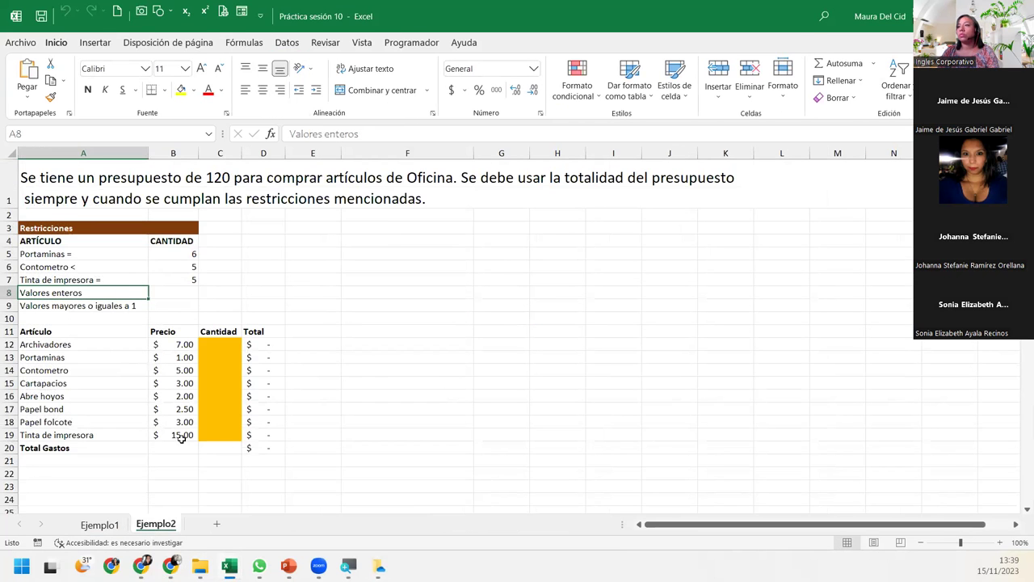
pyautogui.click(218, 348)
pyautogui.click(221, 334)
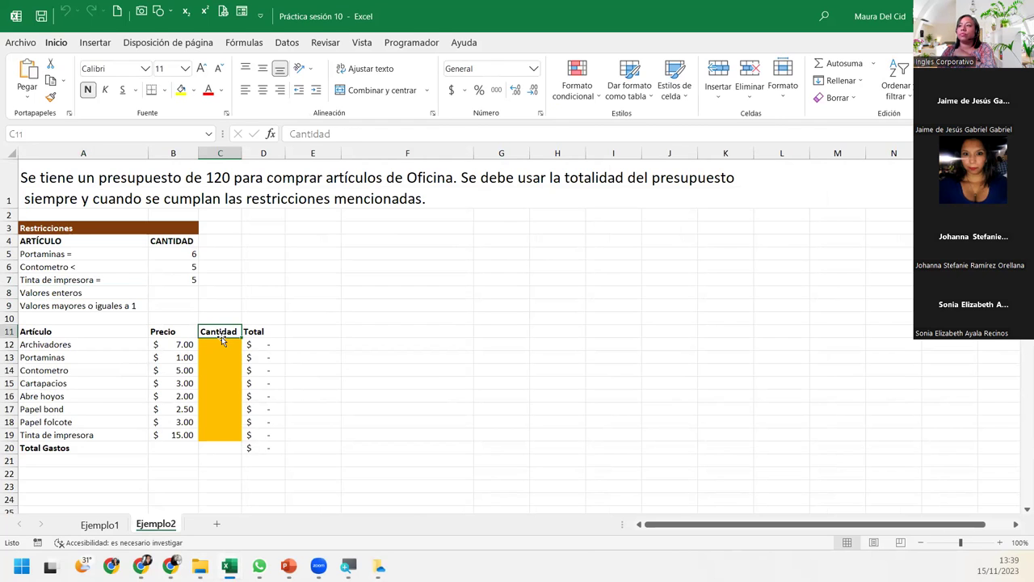
pyautogui.click(228, 347)
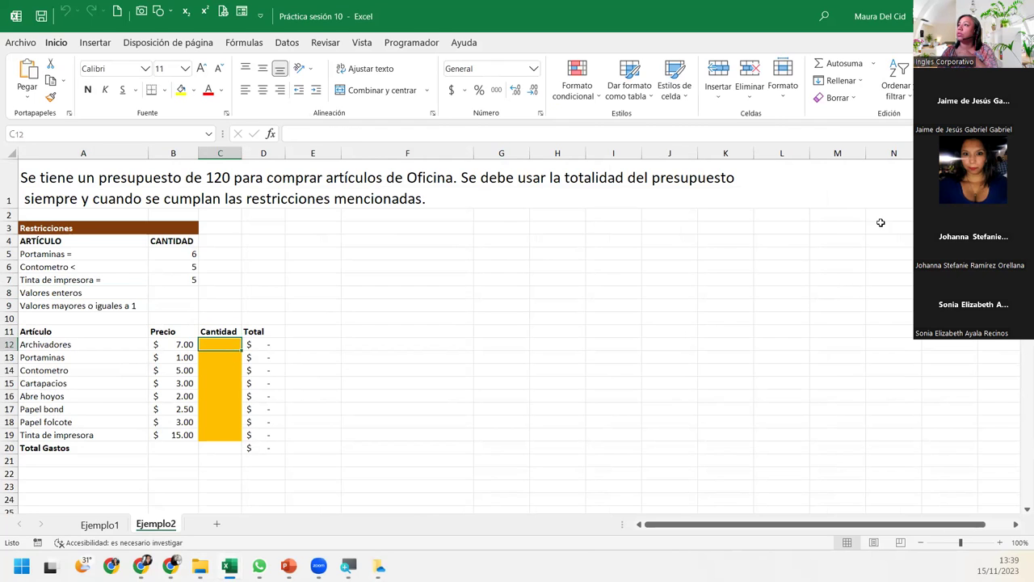
pyautogui.hotkey('alt', 'Tab')
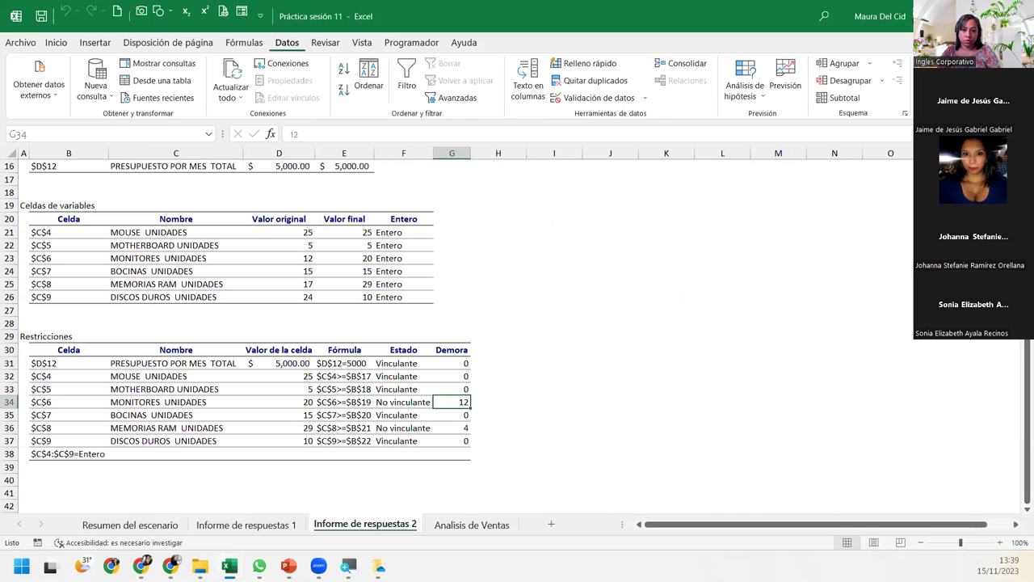
# Dismiss the same-name workbook warning and bring Práctica sesión 10 forward on Ejemplo1
pyautogui.hotkey('alt', 'Tab')
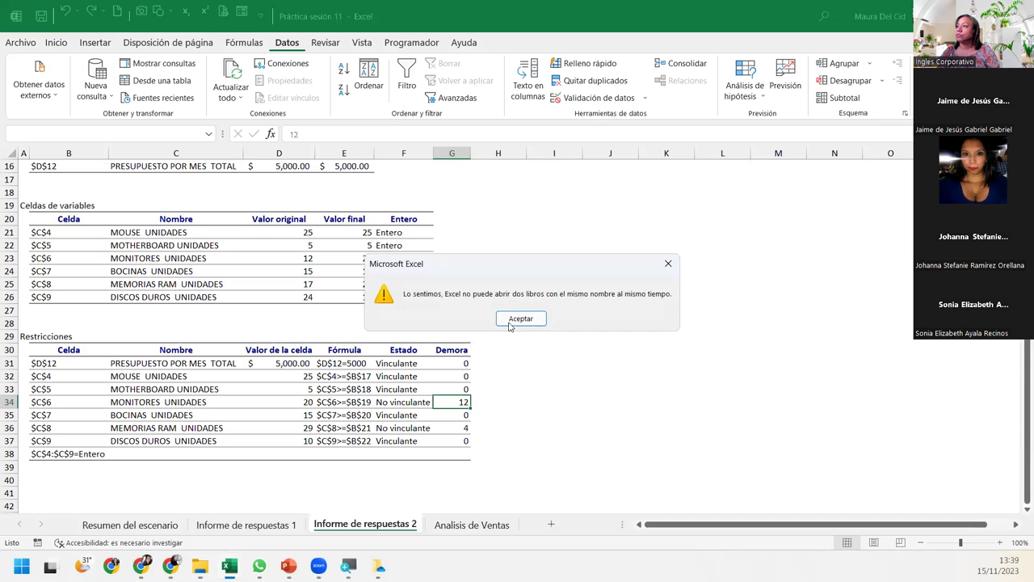
pyautogui.click(521, 318)
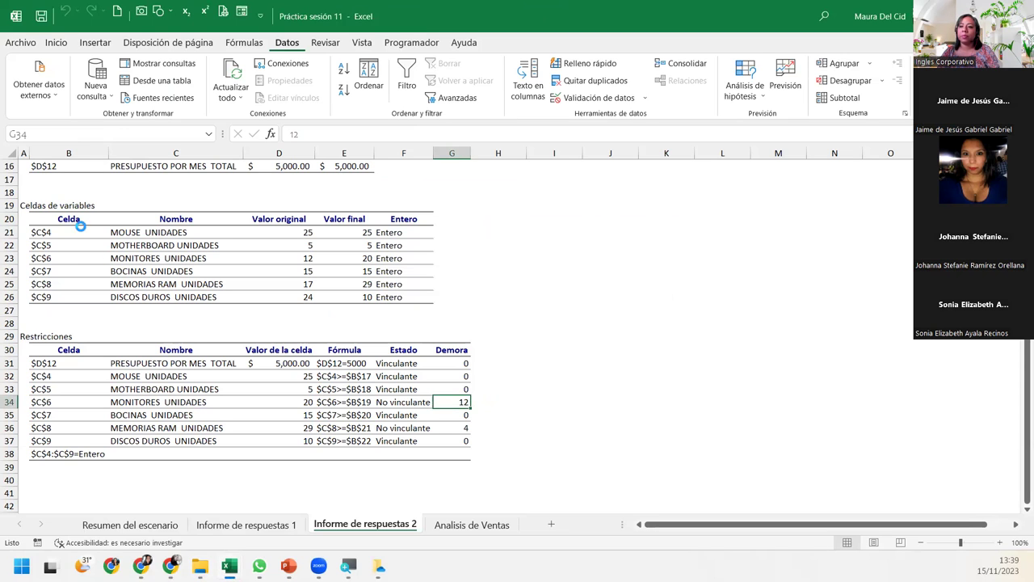
pyautogui.hotkey('alt', 'Tab')
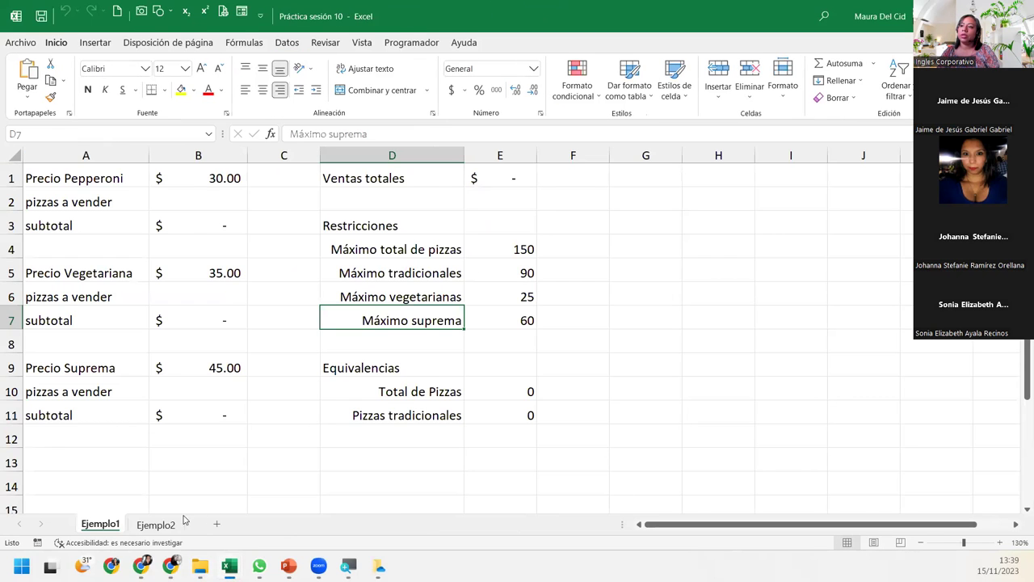
# Open Solver on Ejemplo2 targeting $D$20 = 120 by changing $C$12:$C$19 with Simplex LP
pyautogui.click(156, 524)
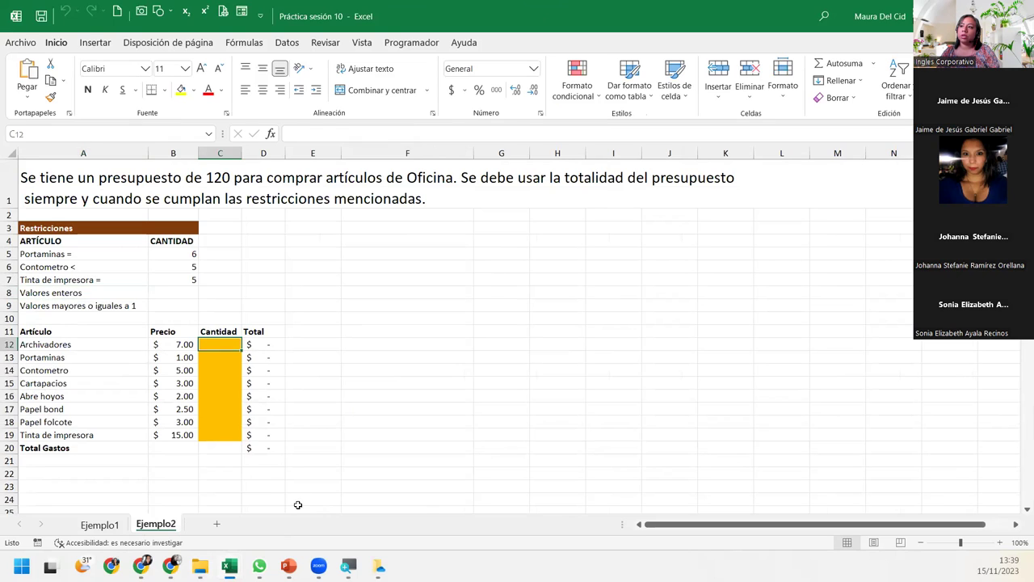
pyautogui.click(261, 445)
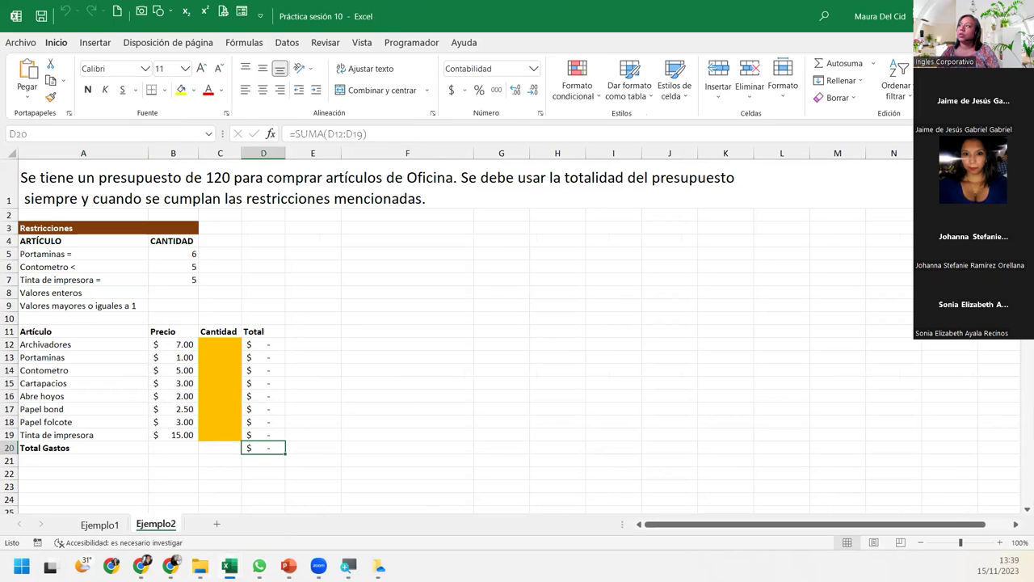
pyautogui.click(288, 47)
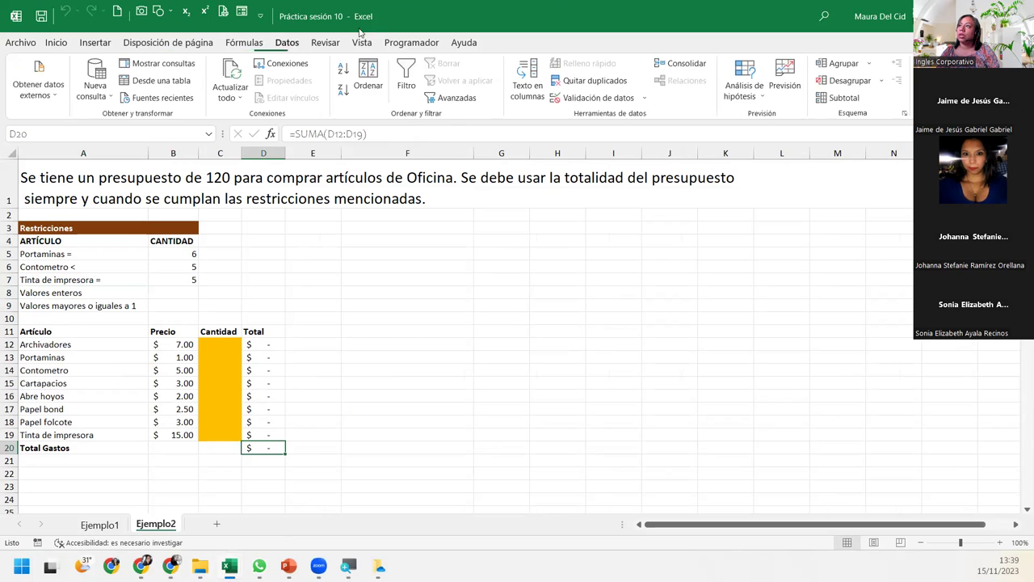
pyautogui.click(937, 85)
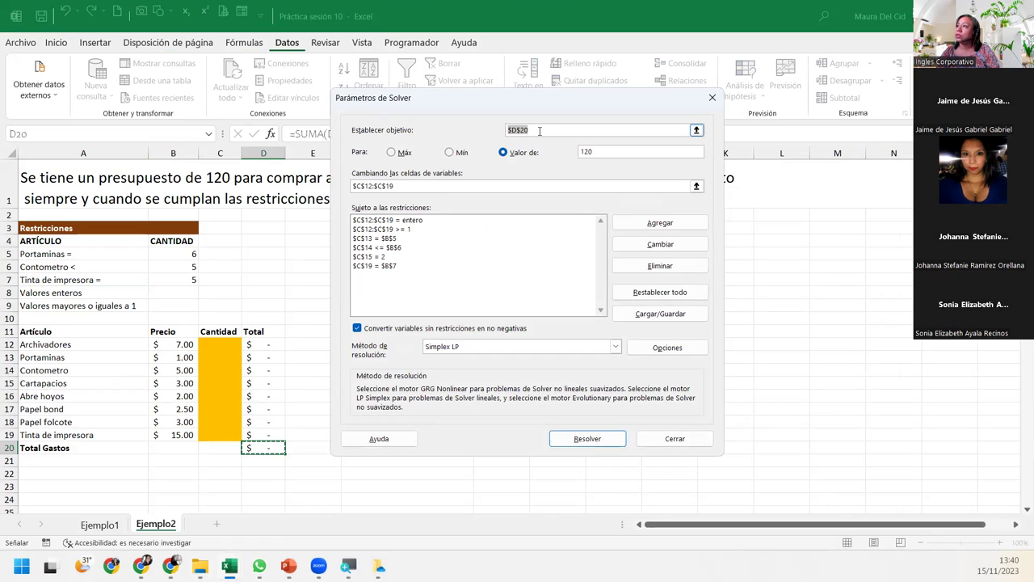
# Delete the $C$15 = 2 constraint from the Ejemplo2 Solver model
pyautogui.click(600, 153)
pyautogui.click(433, 185)
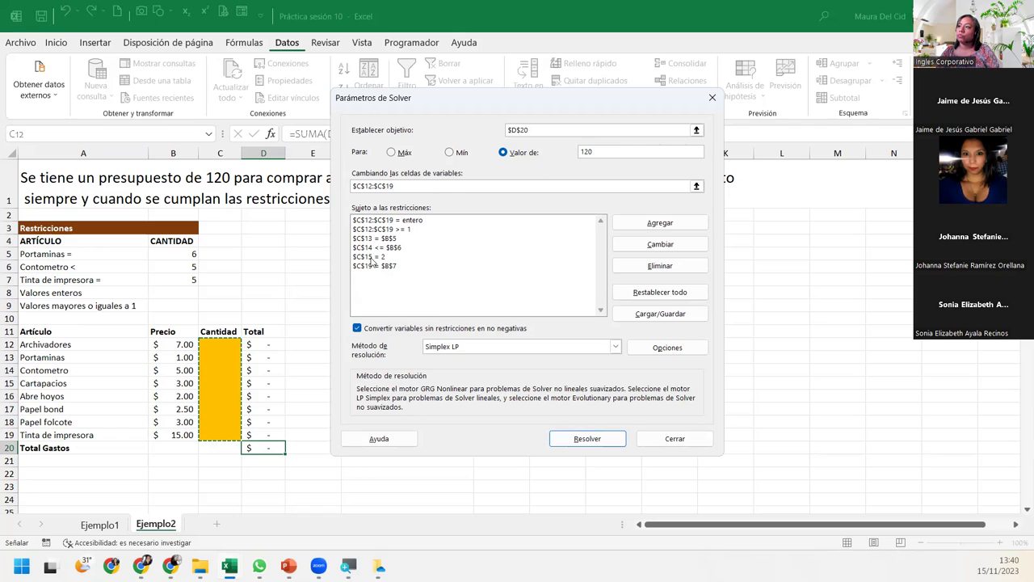
pyautogui.click(378, 241)
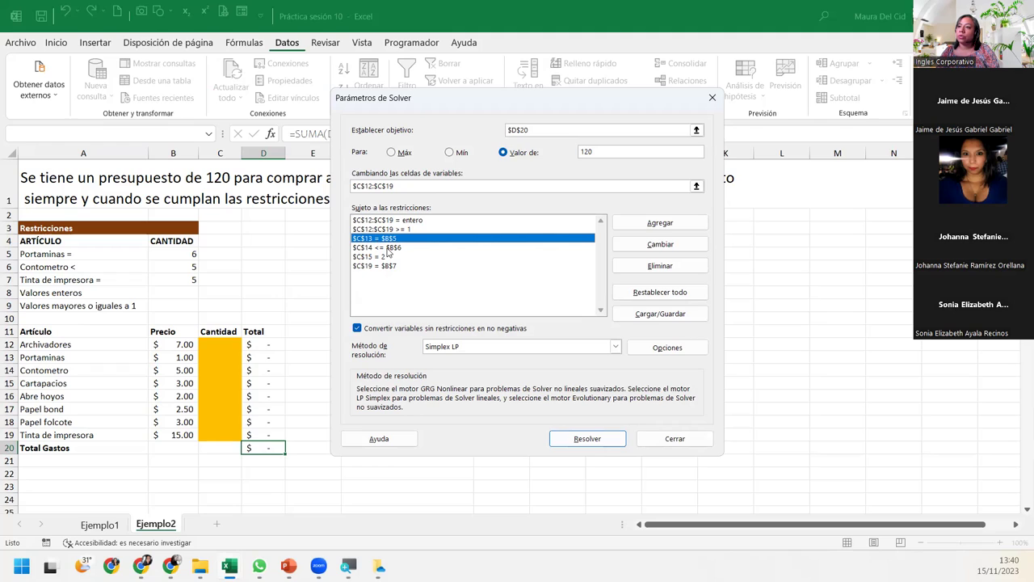
pyautogui.click(389, 248)
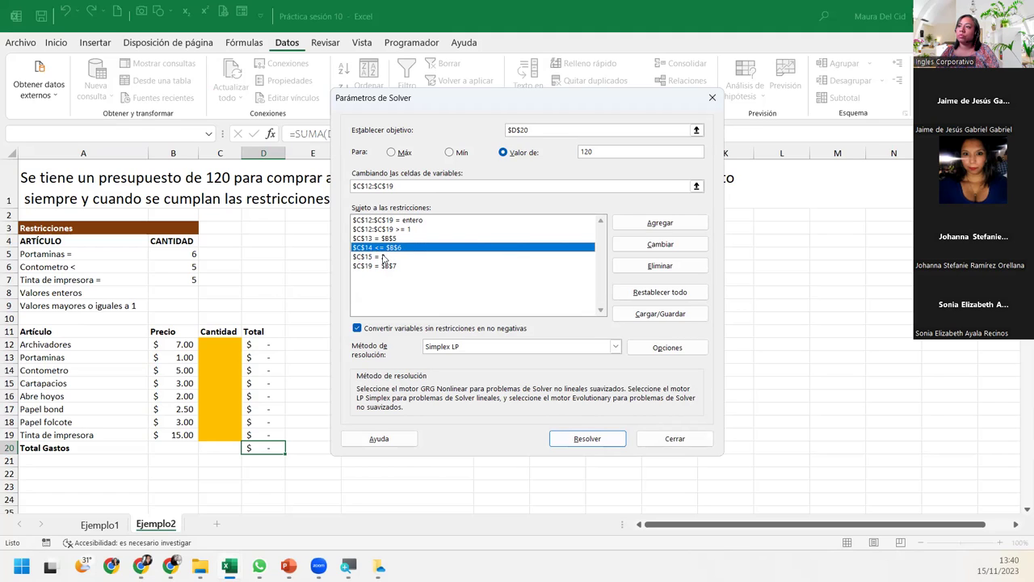
pyautogui.click(385, 257)
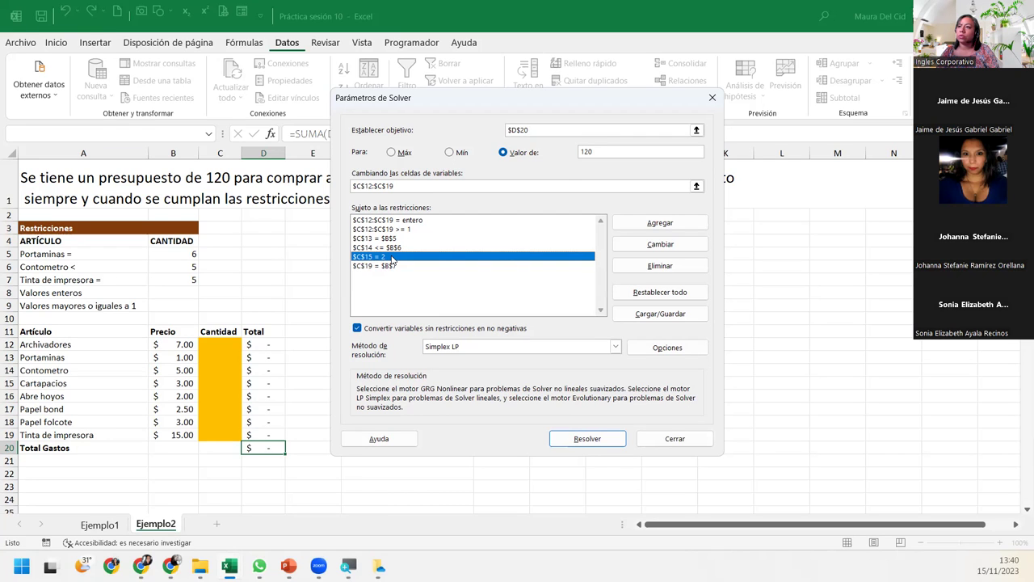
pyautogui.click(660, 265)
pyautogui.press('Escape')
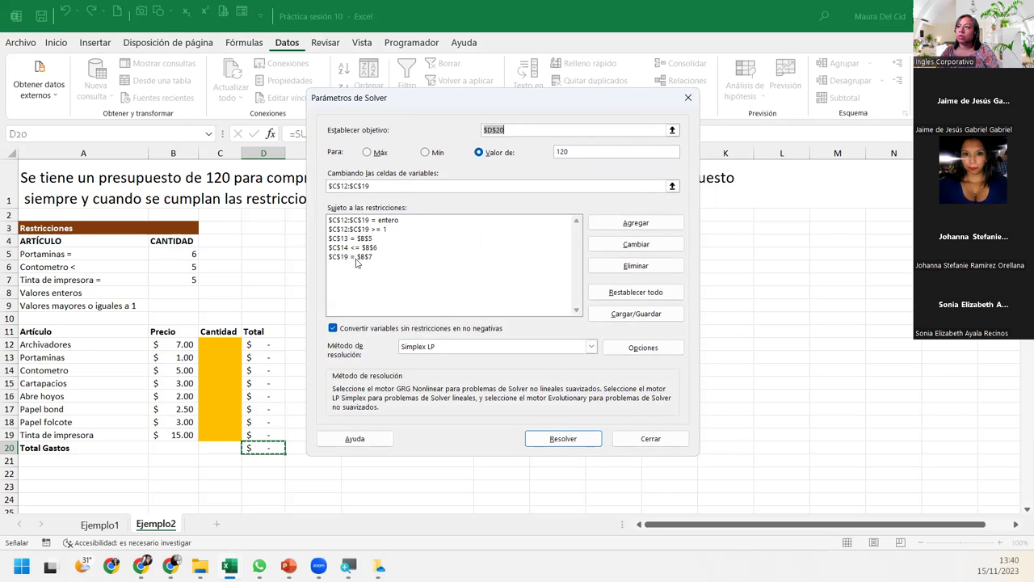
# Review the remaining constraints ($C$19 = $B$7, $C$12:$C$19 >= 1) and run Solver
pyautogui.click(358, 257)
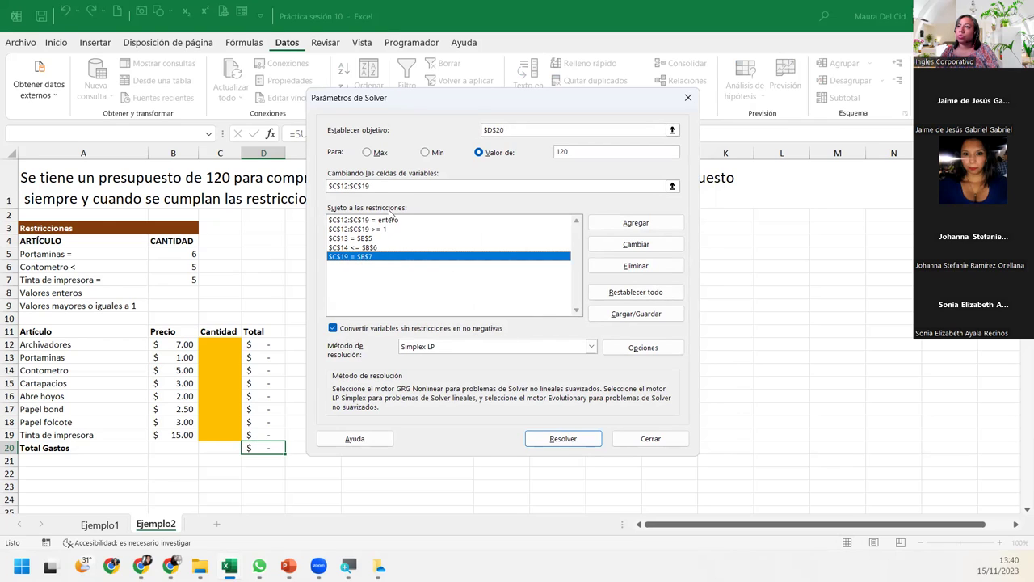
pyautogui.click(390, 219)
pyautogui.click(385, 230)
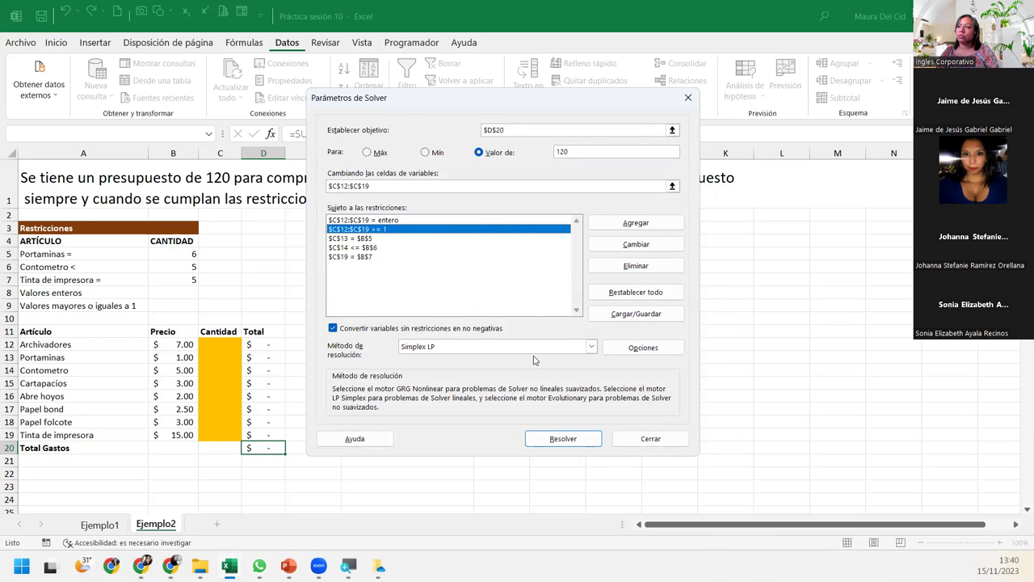
pyautogui.click(586, 439)
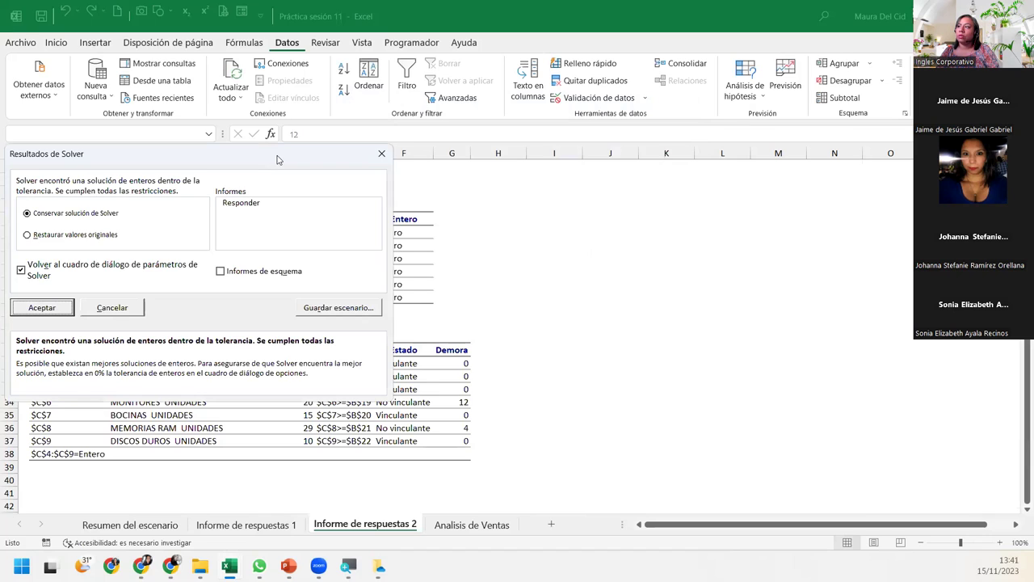
# Keep the Solver solution with an answer report and outline reports, without returning to the dialog
pyautogui.moveTo(277, 159); pyautogui.dragTo(669, 160)
pyautogui.click(632, 209)
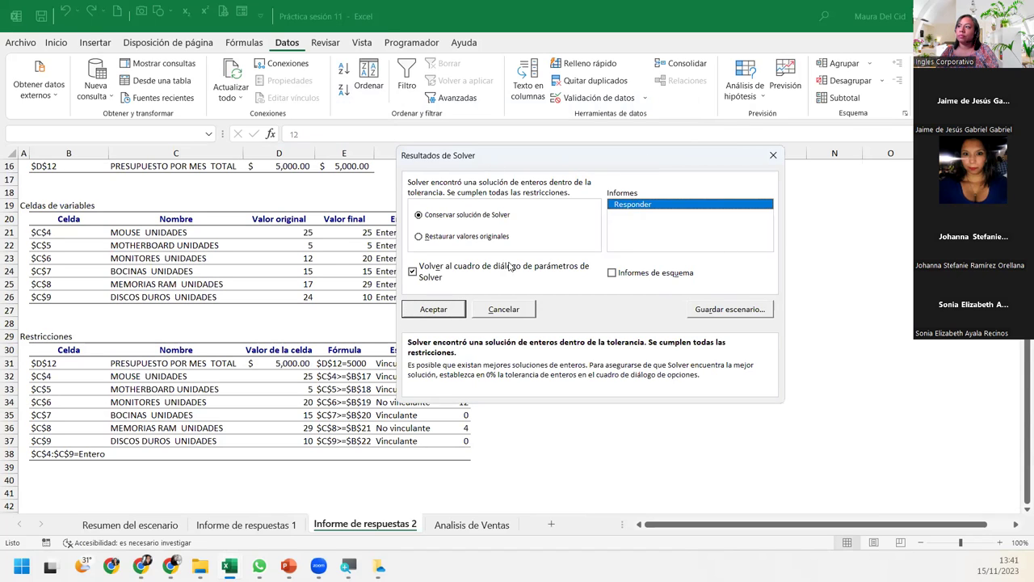
pyautogui.click(413, 273)
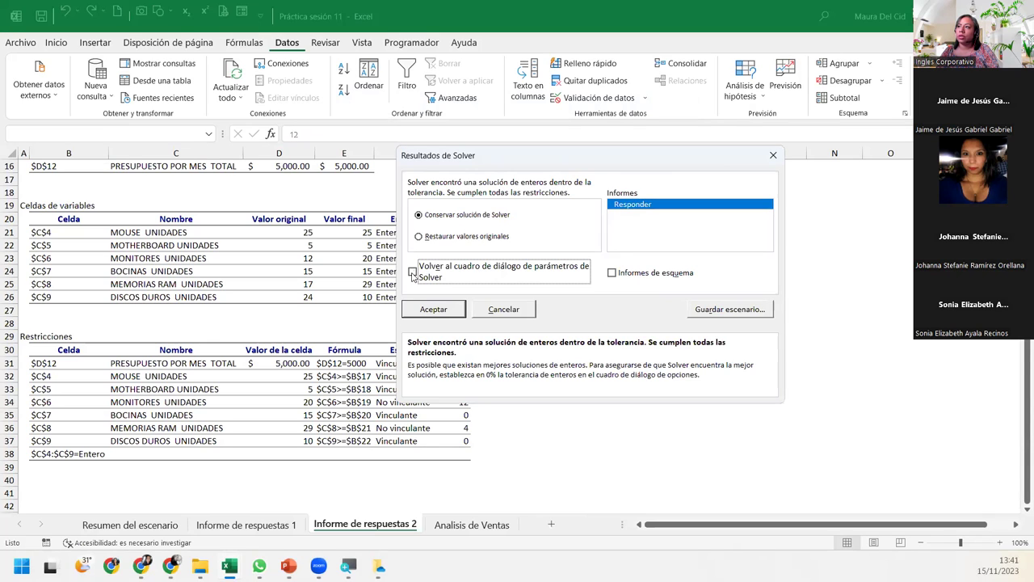
pyautogui.click(610, 273)
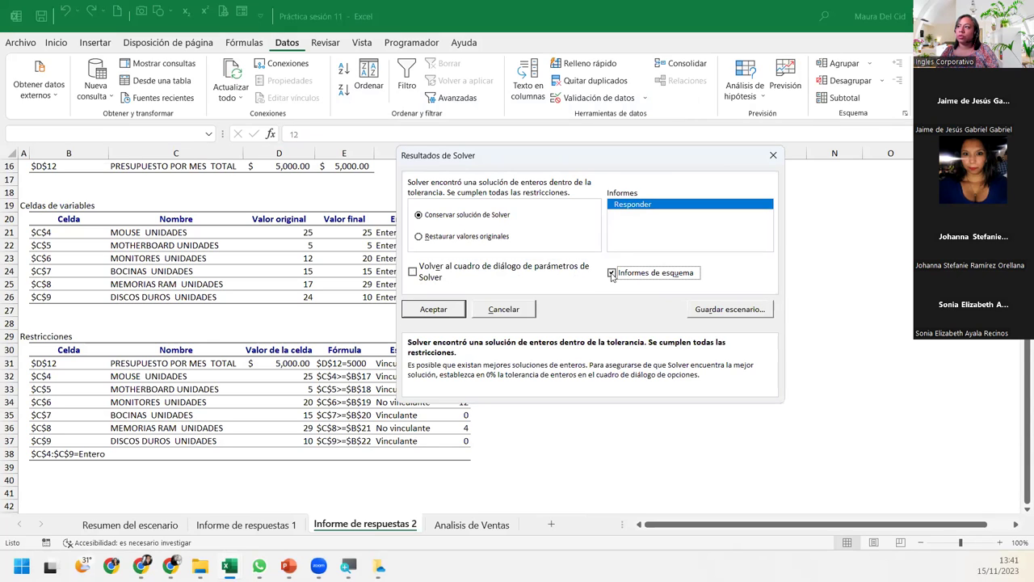
pyautogui.click(454, 315)
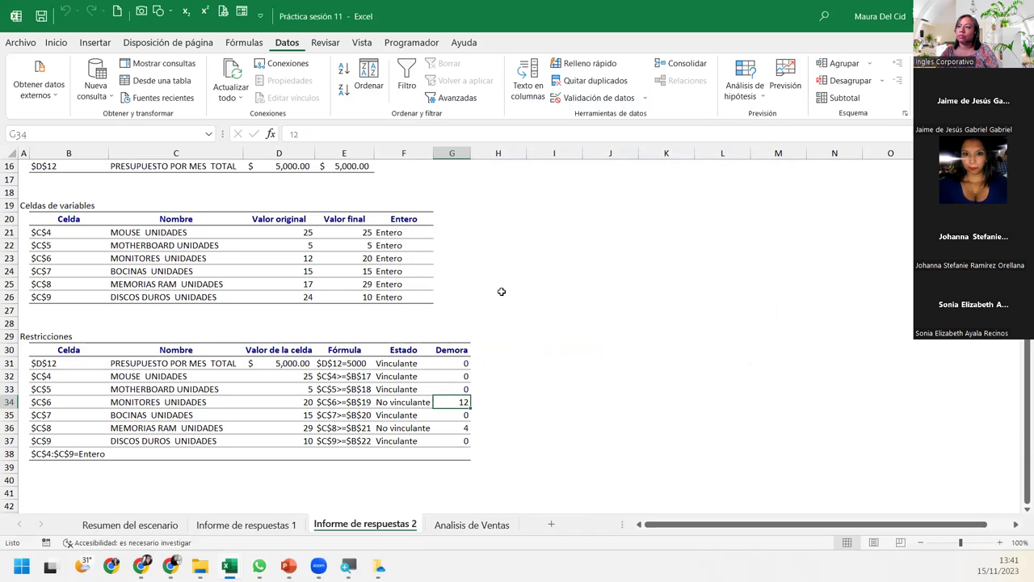
# Inspect the MEMORIAS RAM constraint formula, then switch to the Práctica sesión 10 workbook
pyautogui.click(352, 431)
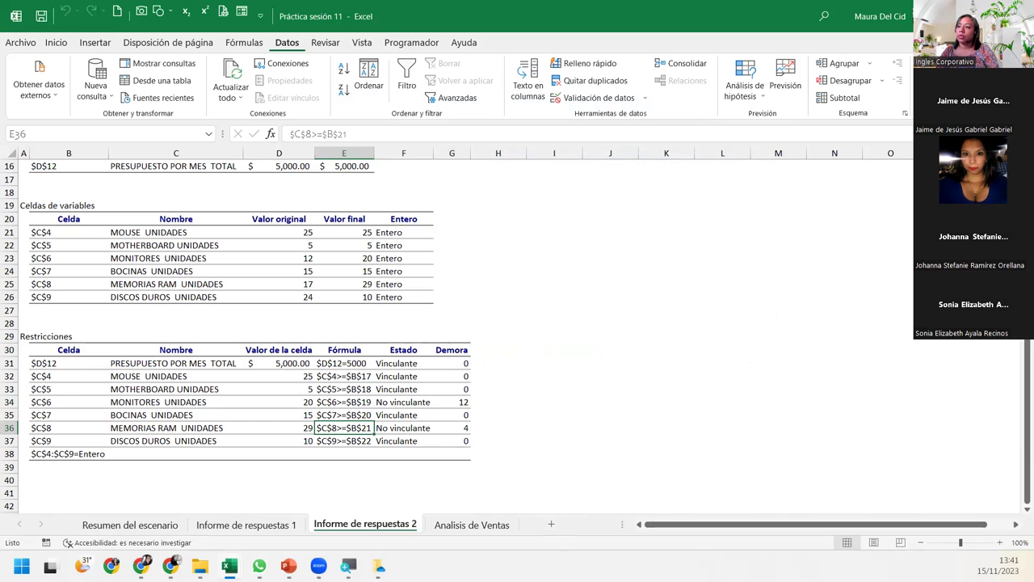
pyautogui.moveTo(229, 566)
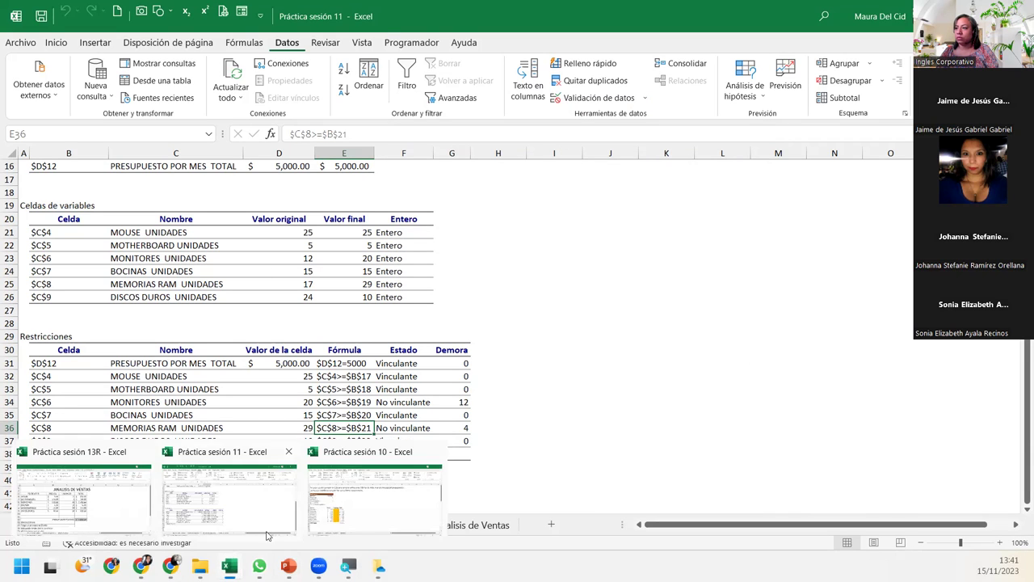
pyautogui.click(367, 498)
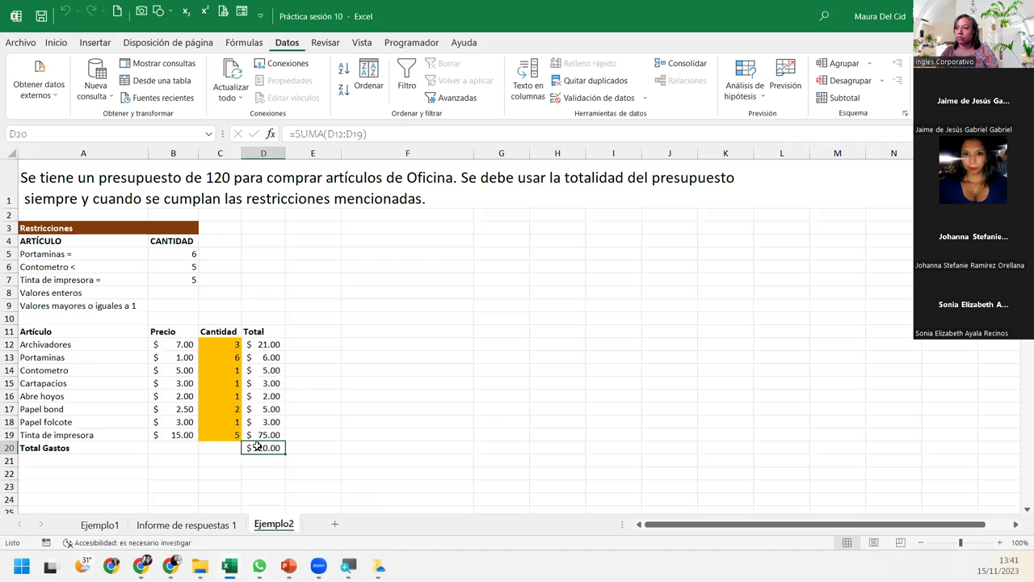
# Compare the Informe de respuestas 1 constraints section against the Ejemplo2 sheet
pyautogui.click(207, 530)
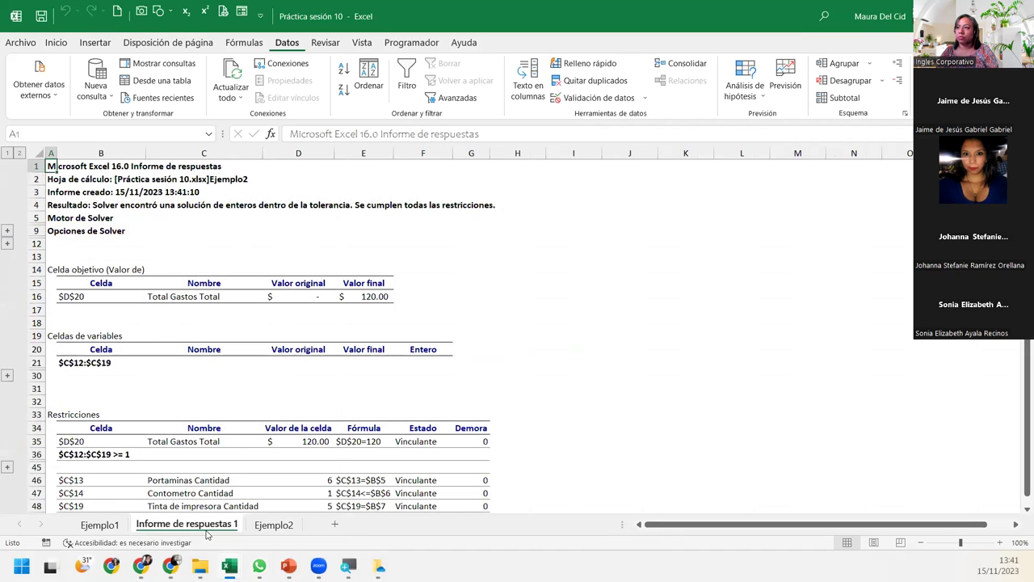
pyautogui.scroll(-3, 334, 459)
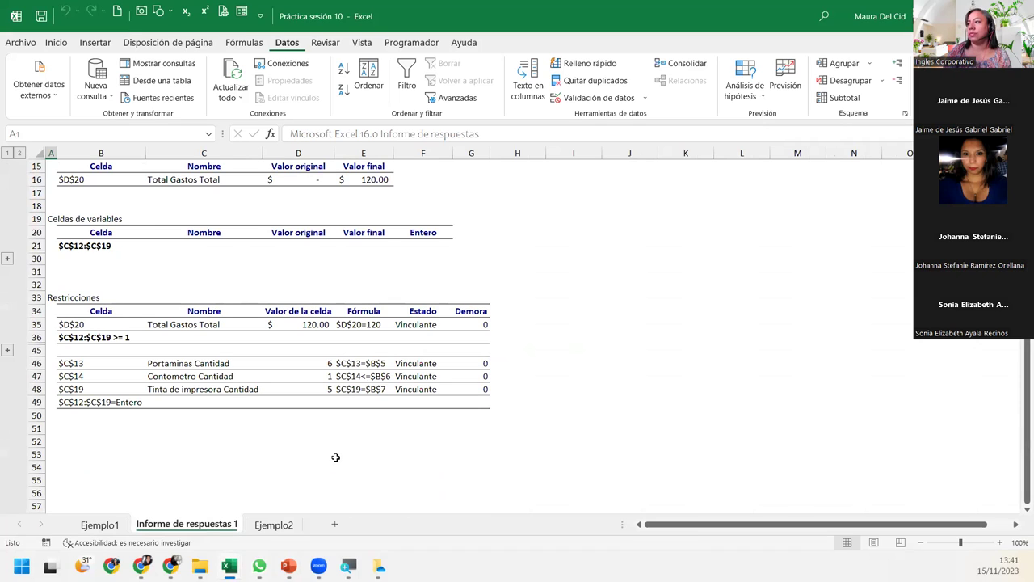
pyautogui.click(346, 340)
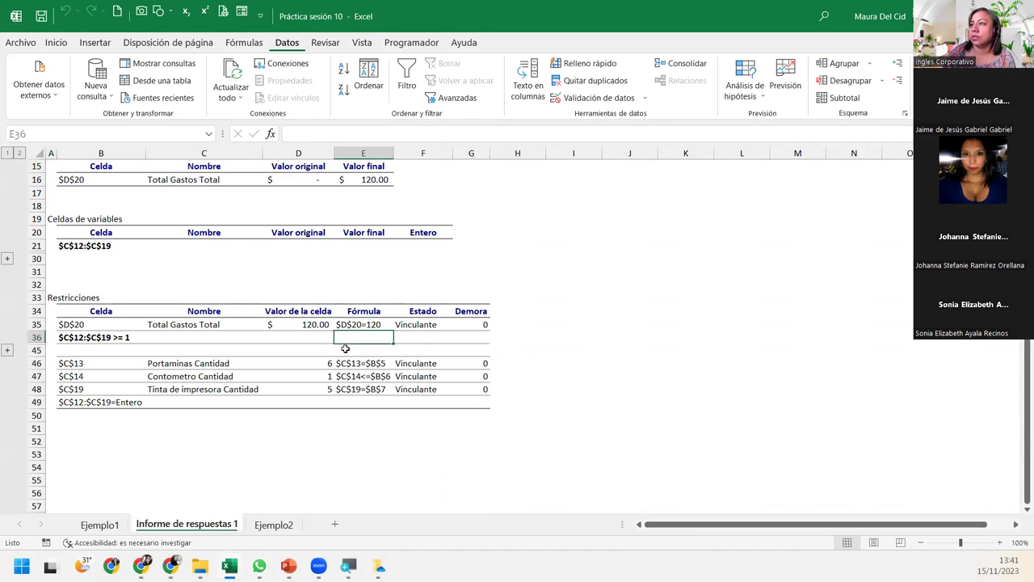
pyautogui.scroll(3, 346, 373)
pyautogui.scroll(-3, 346, 373)
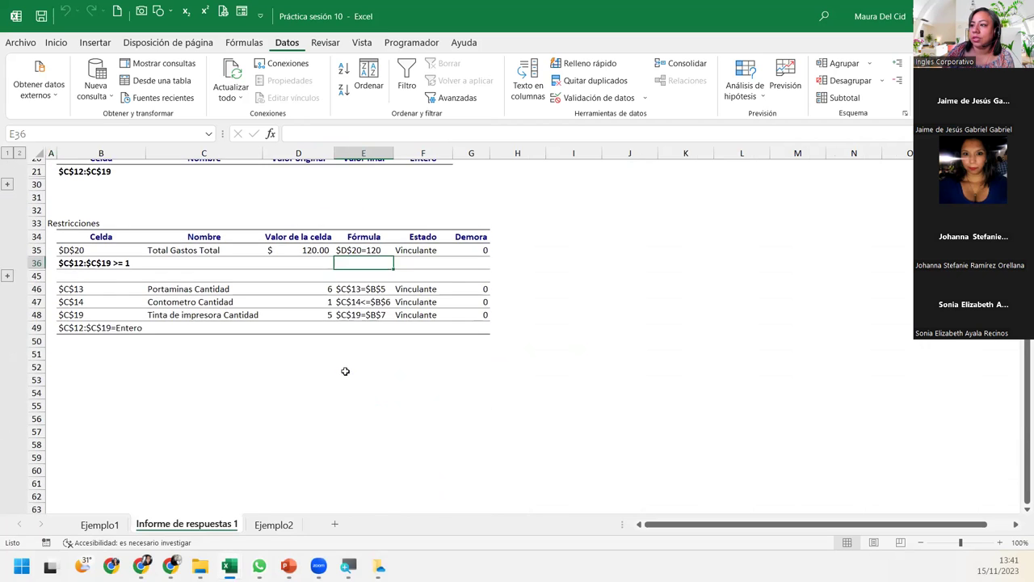
pyautogui.scroll(5, 345, 369)
pyautogui.click(264, 527)
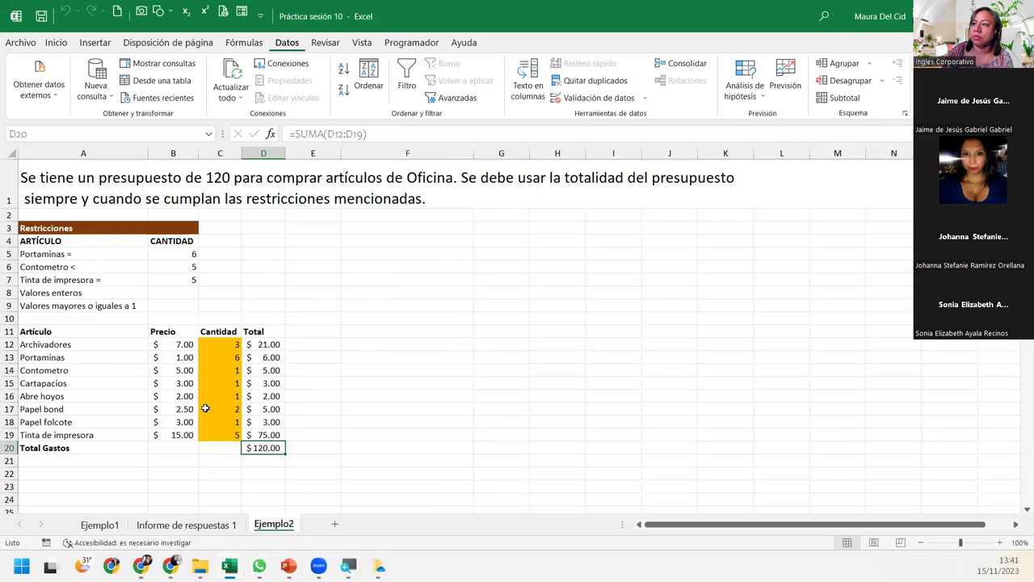
pyautogui.click(203, 523)
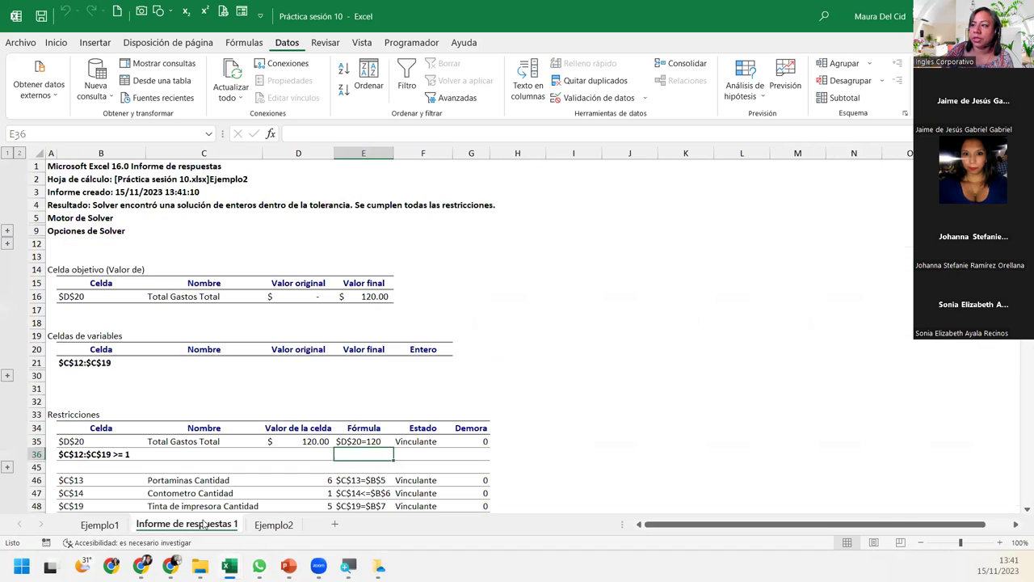
# Highlight the report's item-quantity and integer constraints B46:B49, then switch to Práctica sesión 11
pyautogui.scroll(-3, 272, 438)
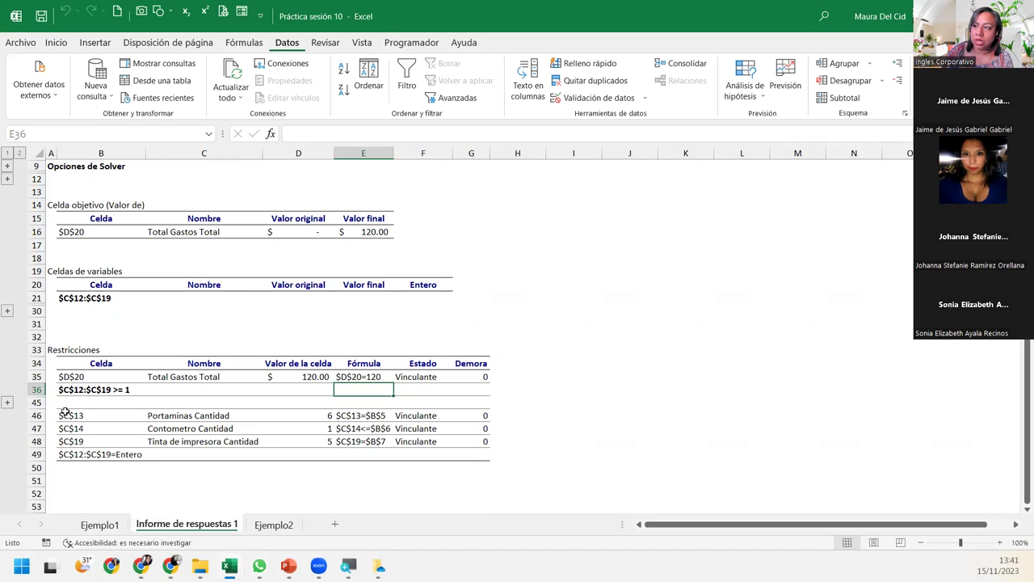
pyautogui.moveTo(65, 413); pyautogui.dragTo(71, 441)
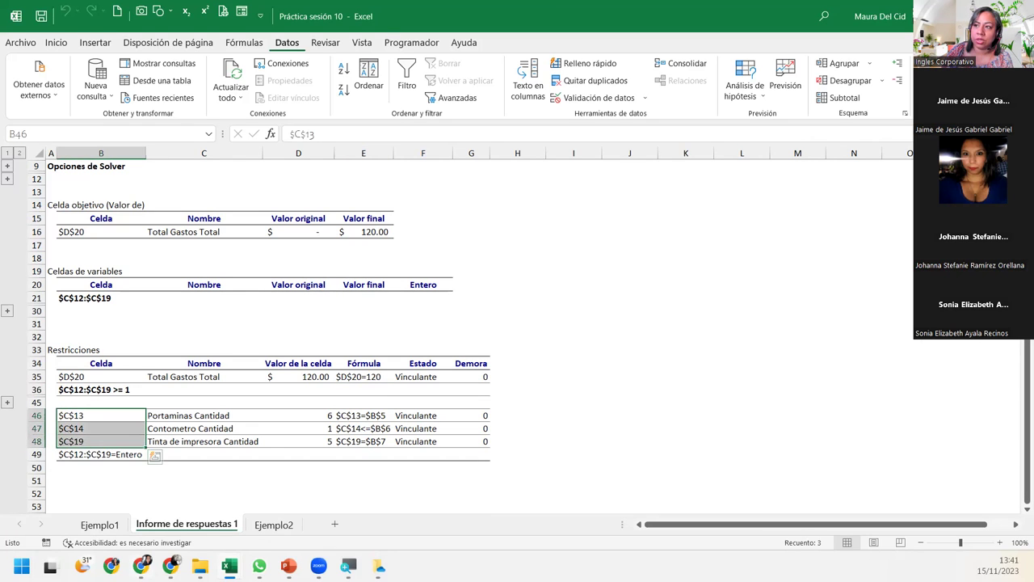
pyautogui.moveTo(74, 412); pyautogui.dragTo(71, 455)
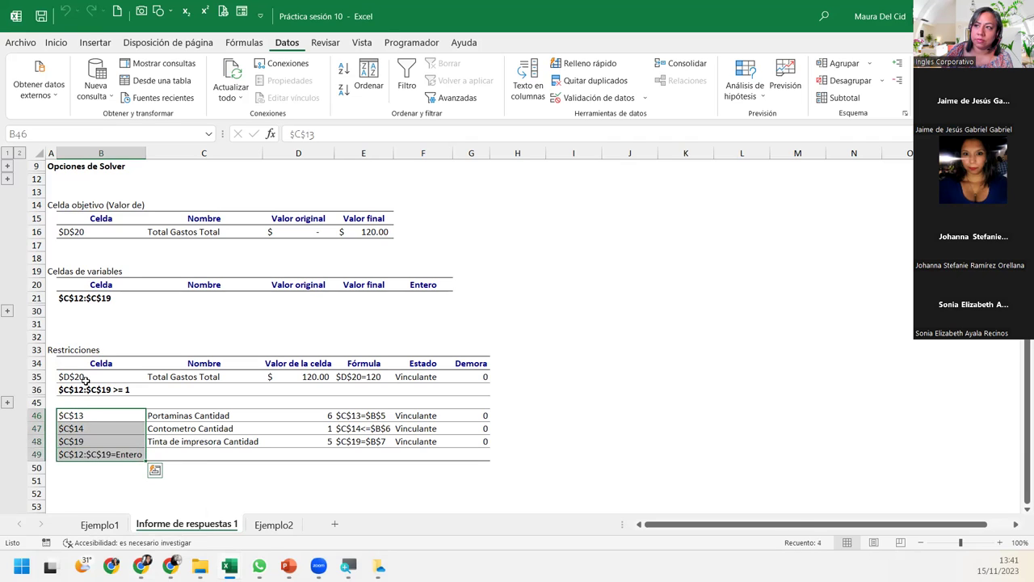
pyautogui.click(81, 415)
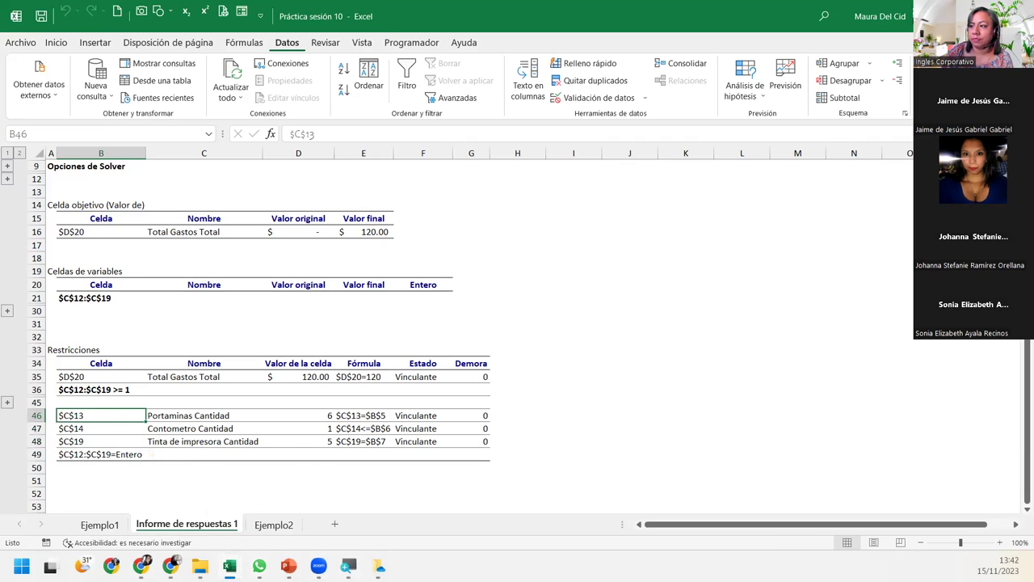
pyautogui.moveTo(230, 565)
pyautogui.click(271, 517)
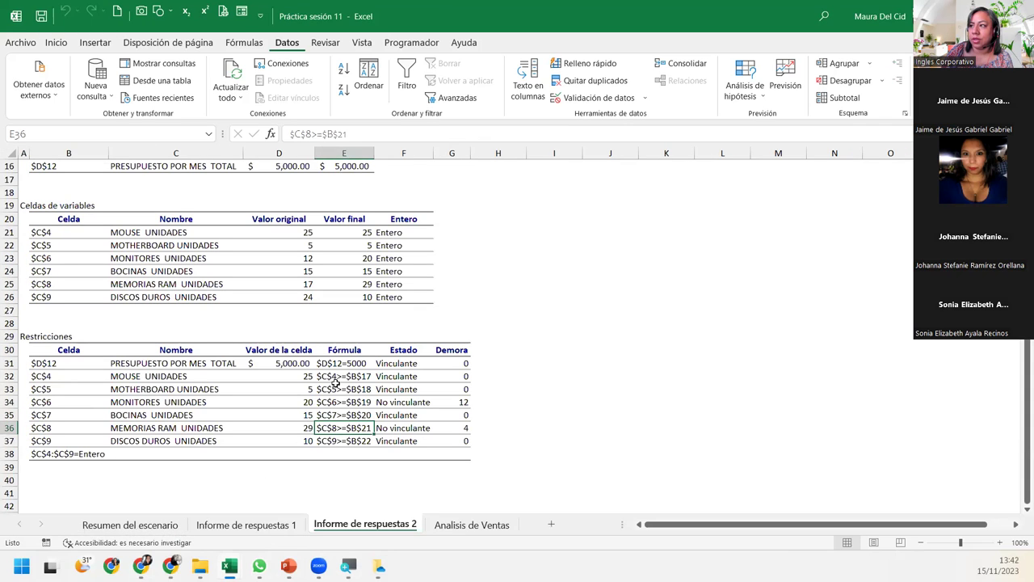
# Check the solved UNIDADES values C4:C9 against Informe de respuestas 2, then return to Práctica sesión 10
pyautogui.click(462, 526)
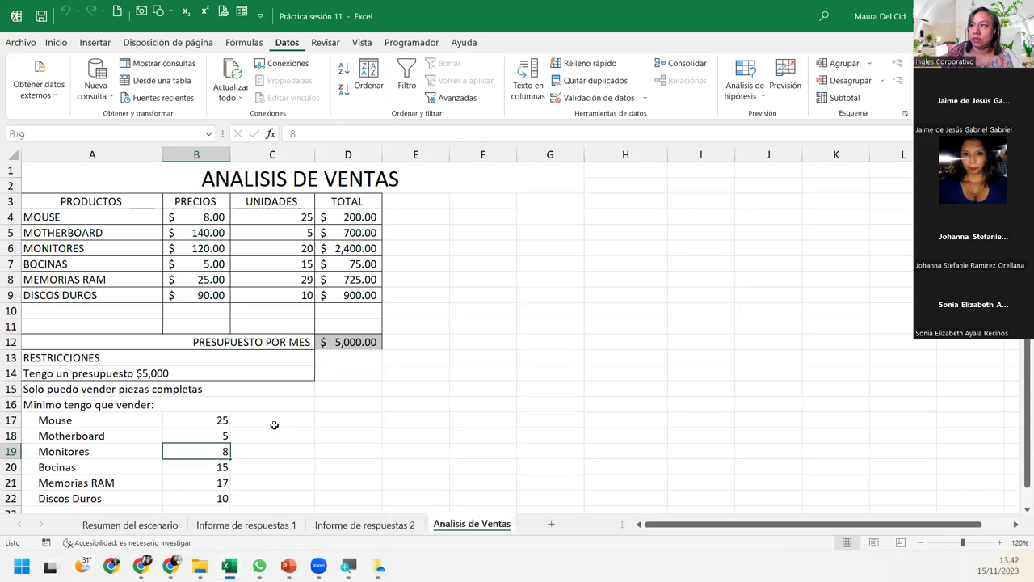
pyautogui.moveTo(285, 217); pyautogui.dragTo(280, 289)
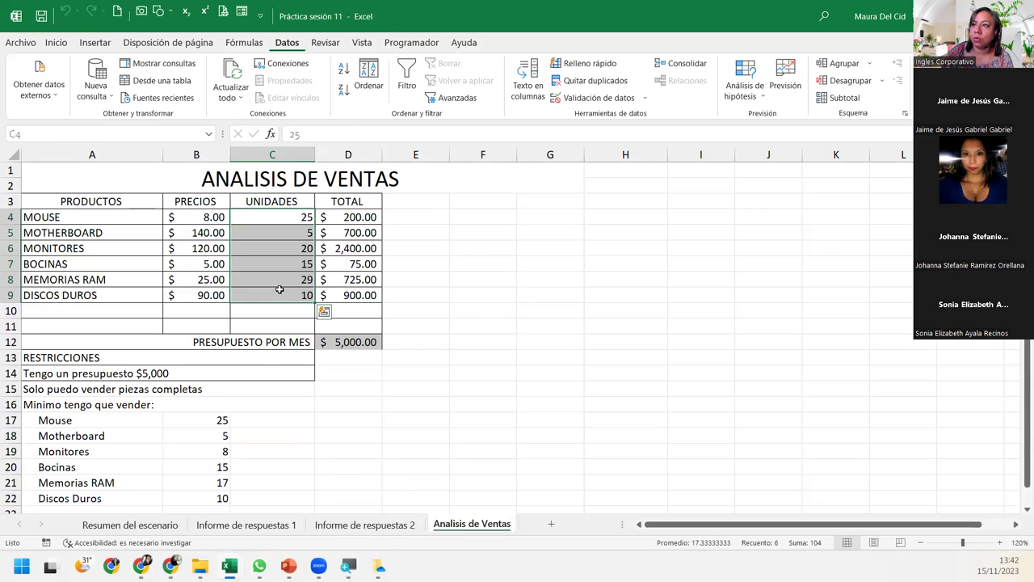
pyautogui.click(279, 290)
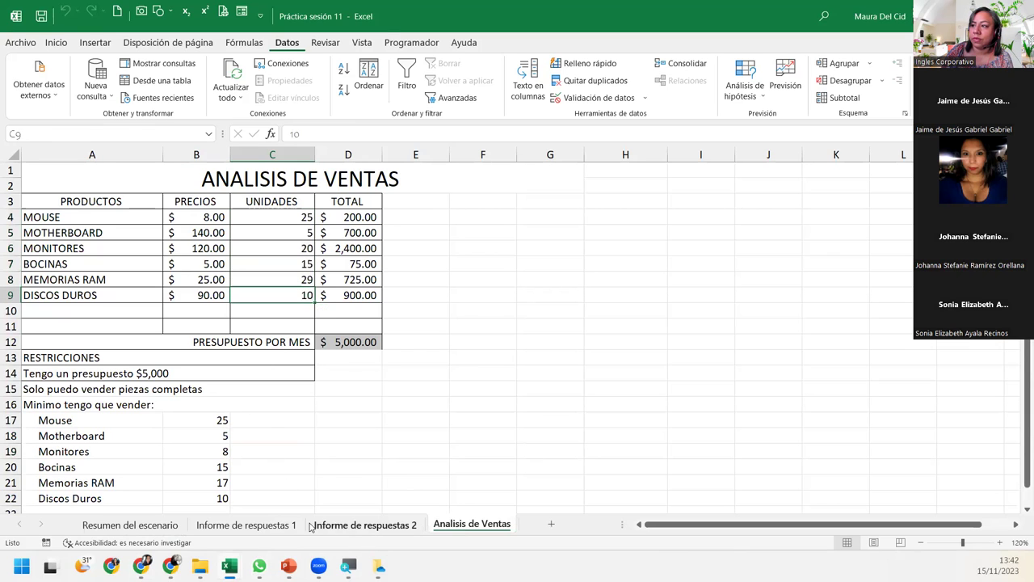
pyautogui.click(364, 525)
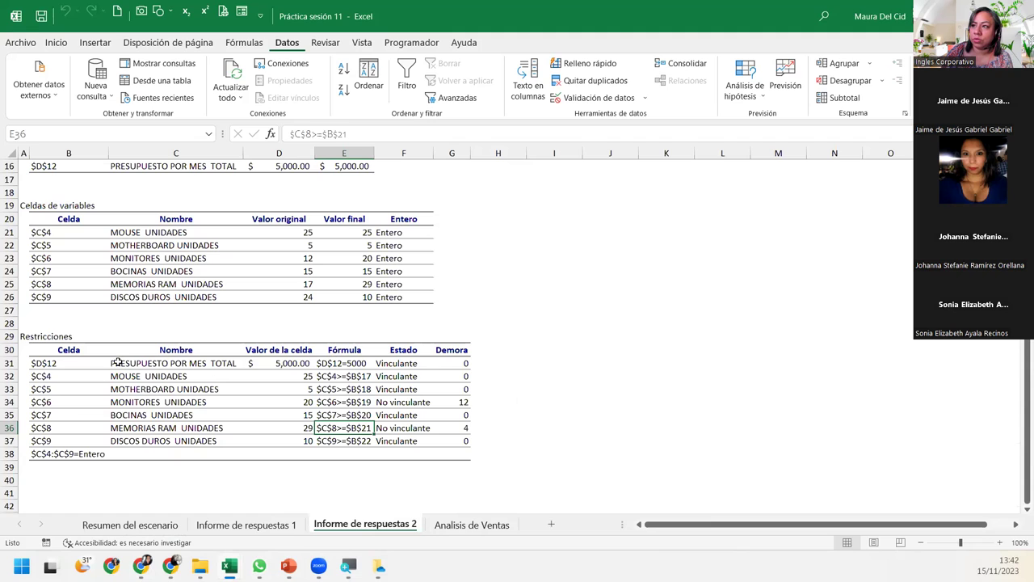
pyautogui.moveTo(199, 565)
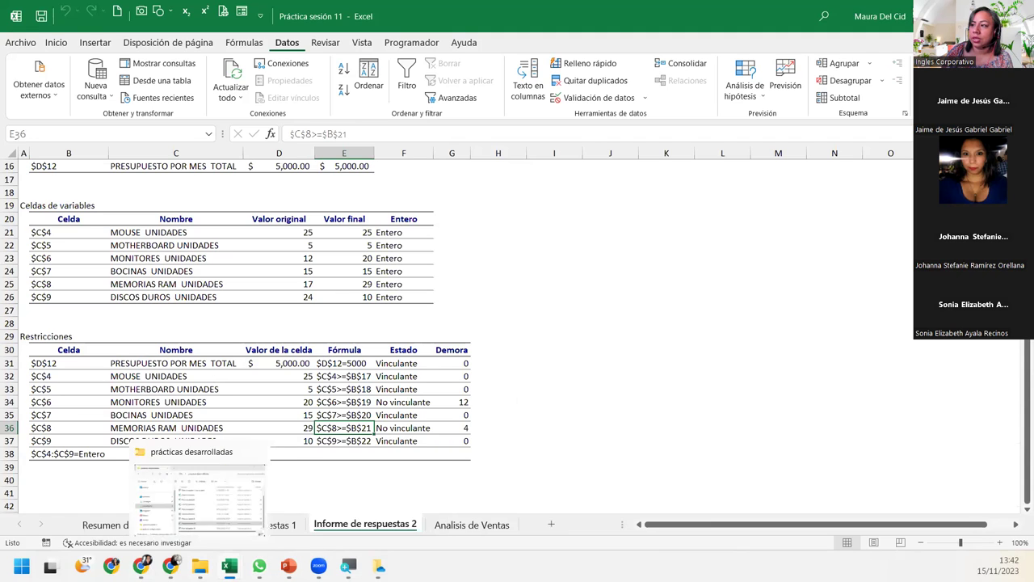
pyautogui.click(384, 499)
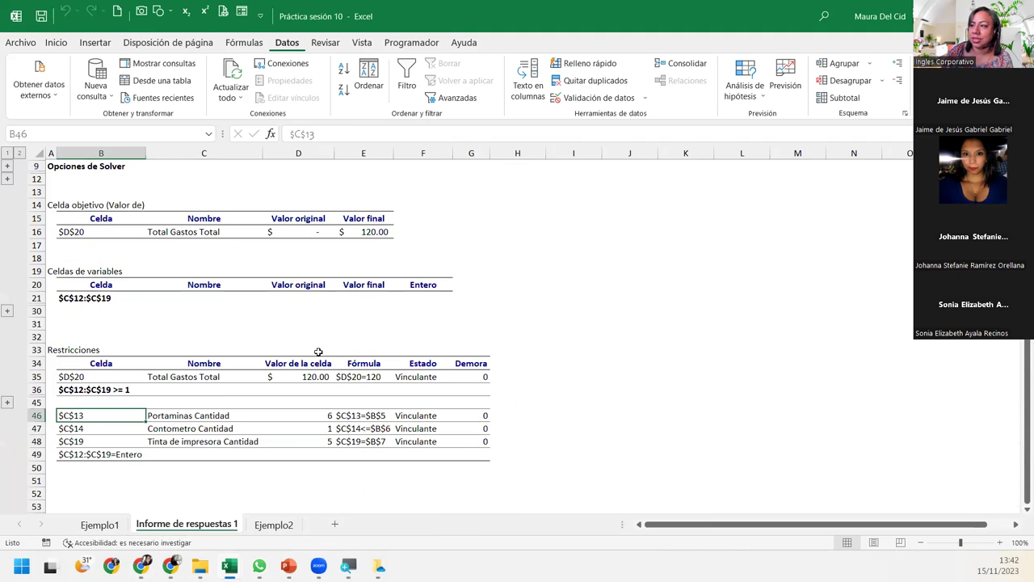
pyautogui.moveTo(94, 414); pyautogui.dragTo(94, 441)
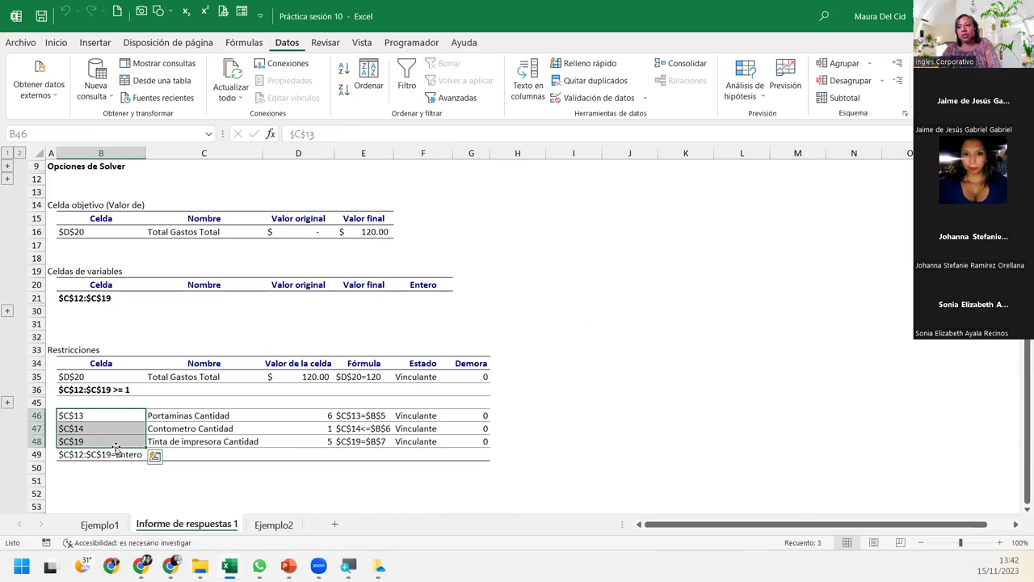
pyautogui.click(134, 454)
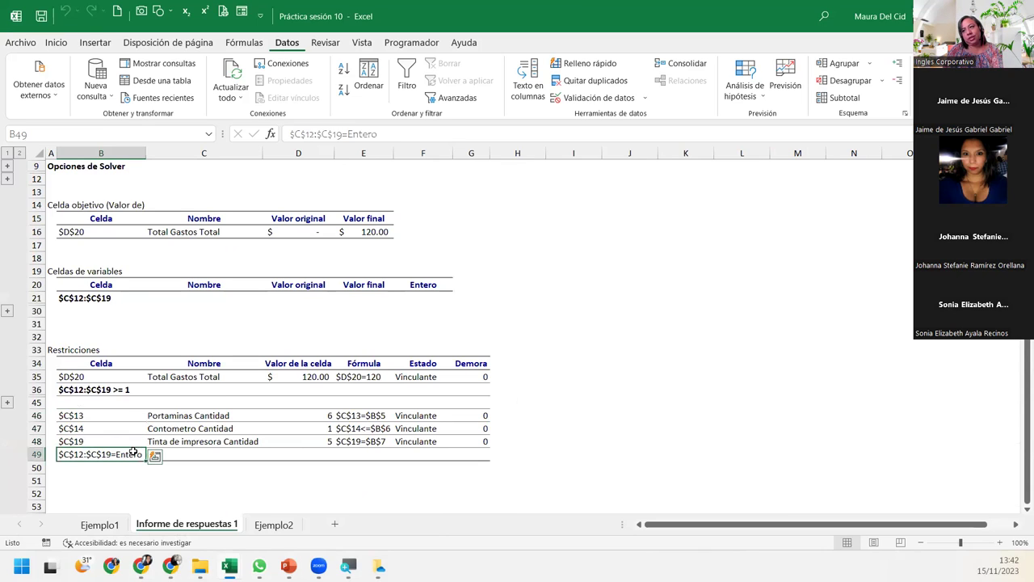
pyautogui.click(117, 391)
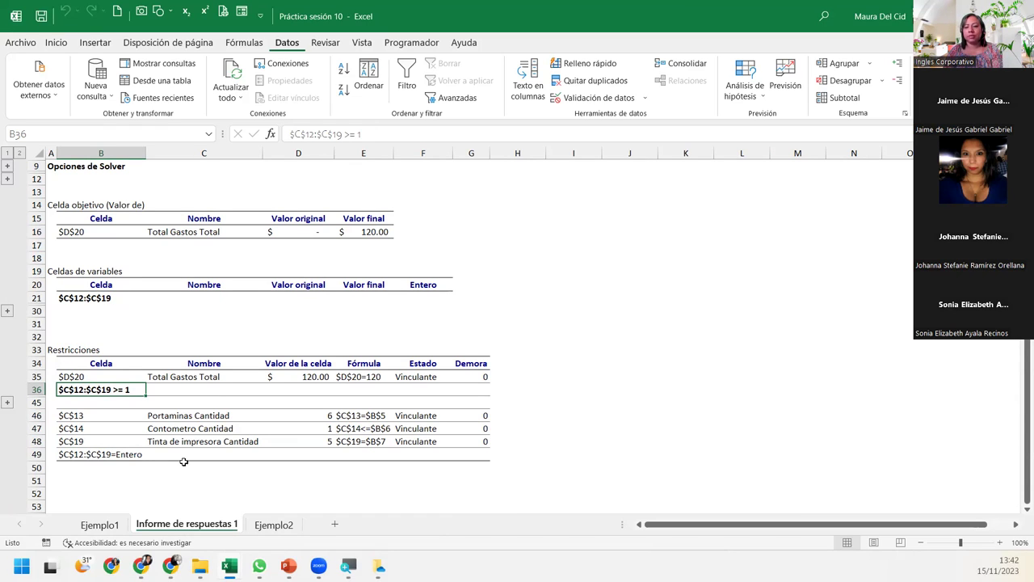
pyautogui.click(273, 524)
pyautogui.click(233, 385)
pyautogui.click(213, 397)
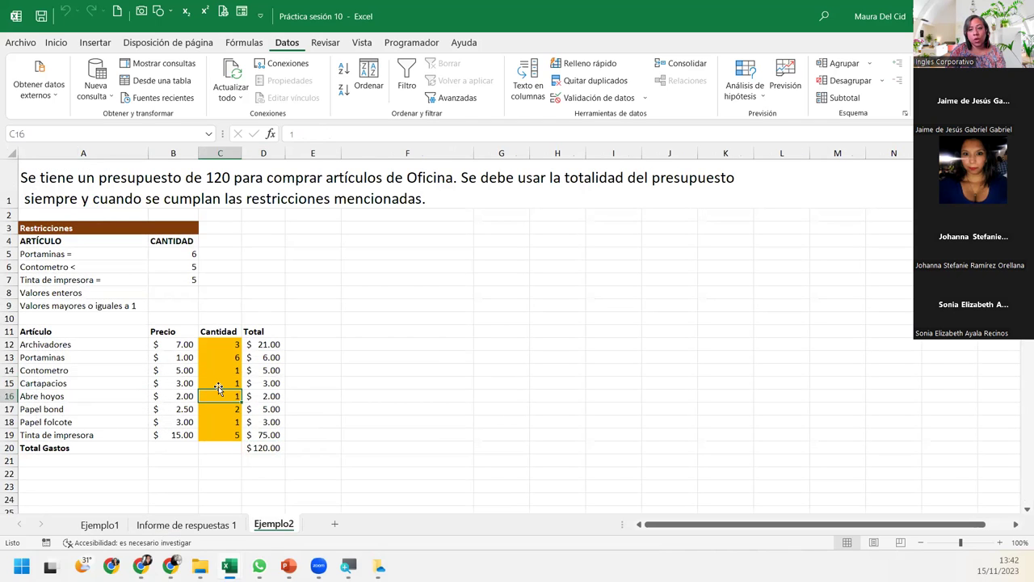
pyautogui.click(199, 525)
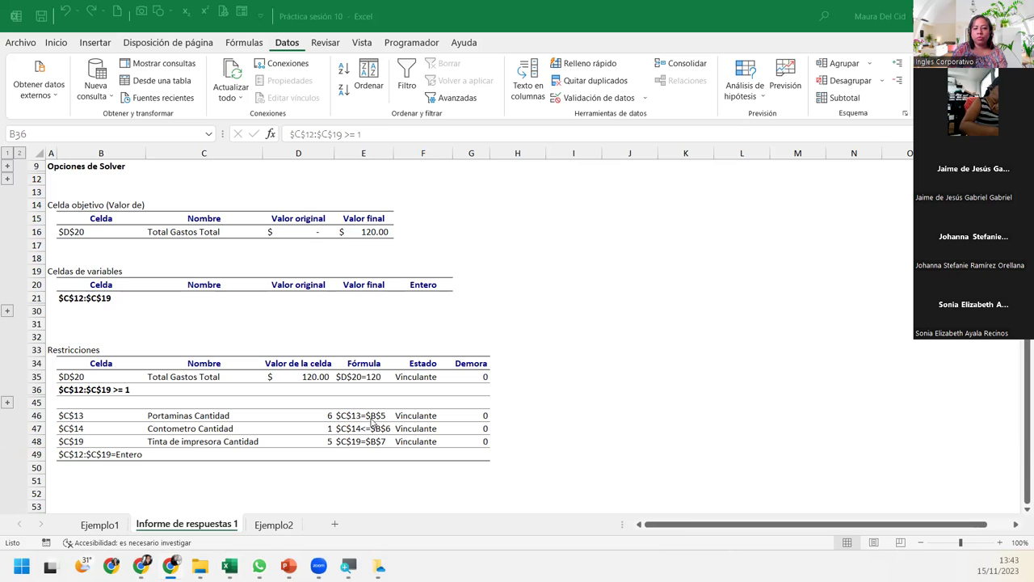
pyautogui.click(269, 526)
# Re-run Solver on the Ejemplo2 budget (D20) using the GRG Nonlinear solving method
pyautogui.click(214, 525)
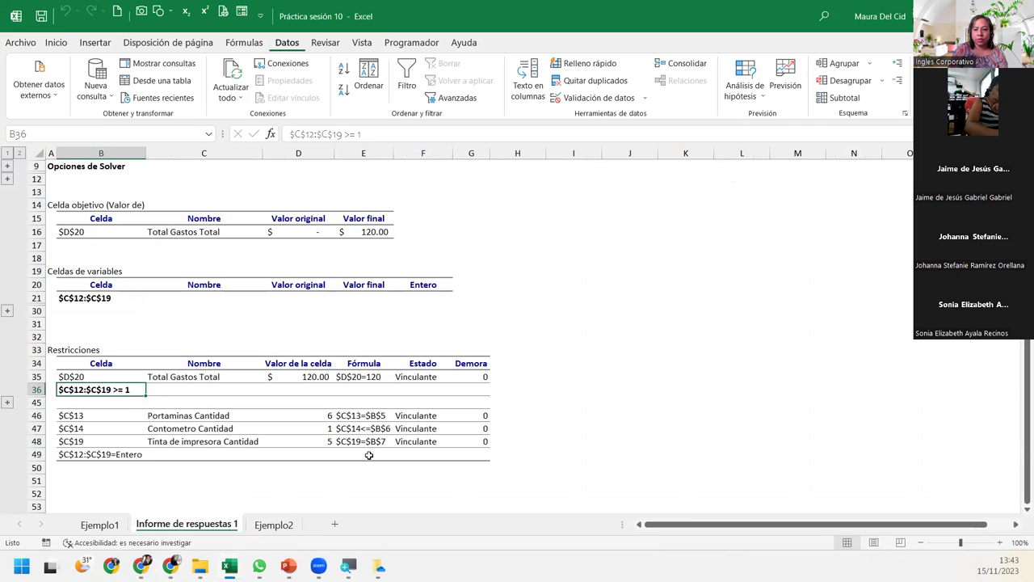
pyautogui.click(275, 525)
pyautogui.click(222, 333)
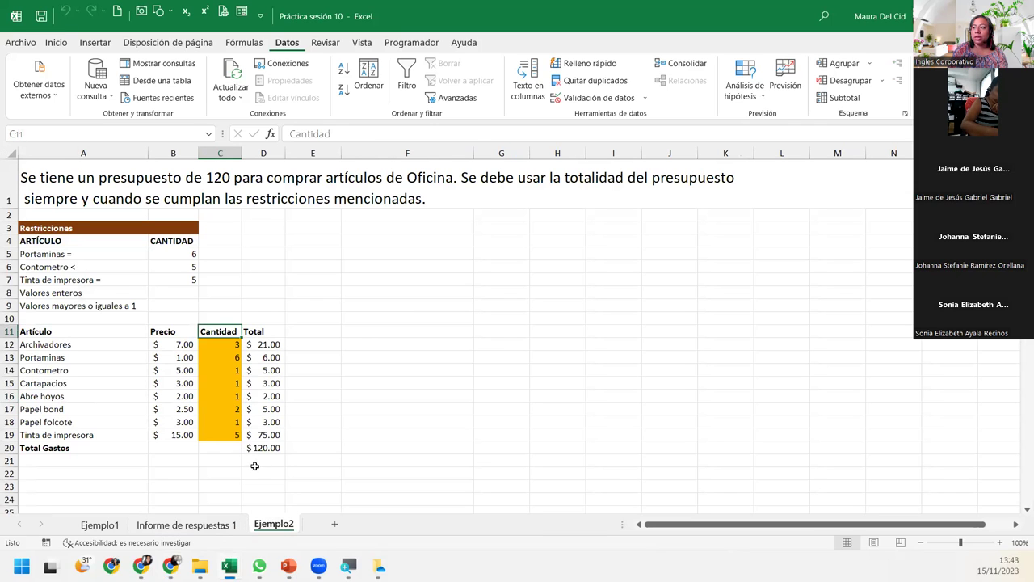
pyautogui.click(260, 447)
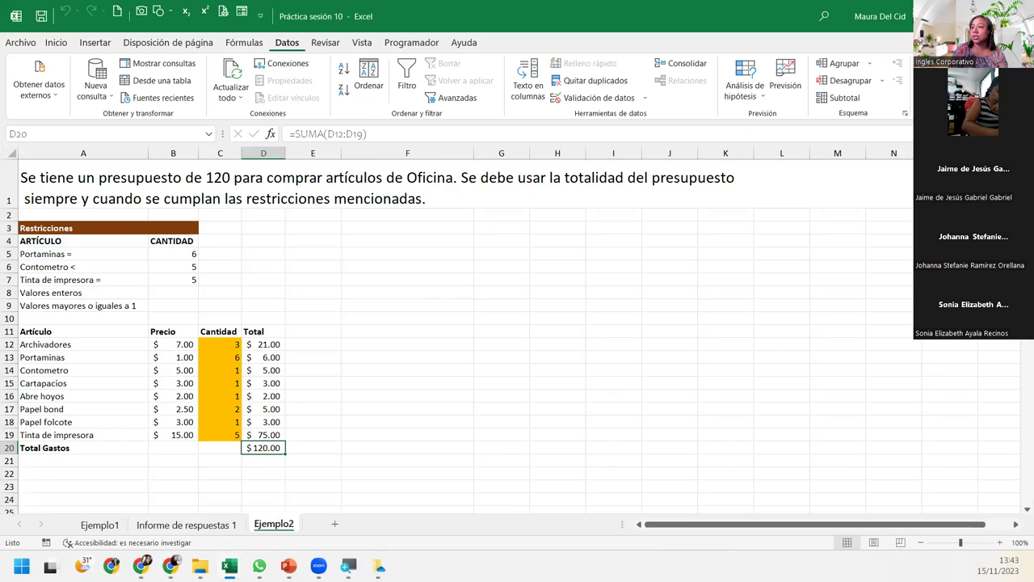
pyautogui.click(453, 346)
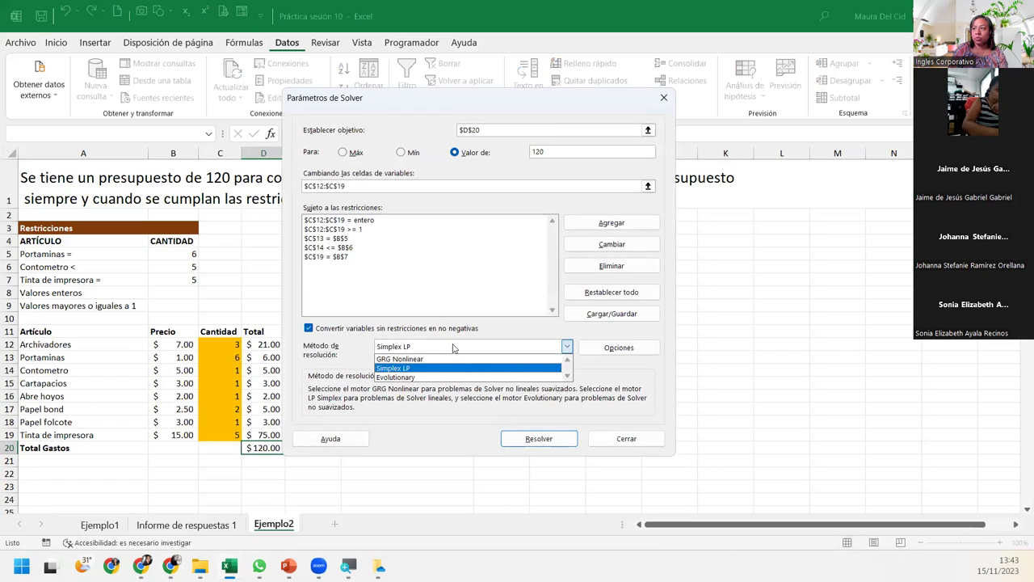
pyautogui.click(444, 359)
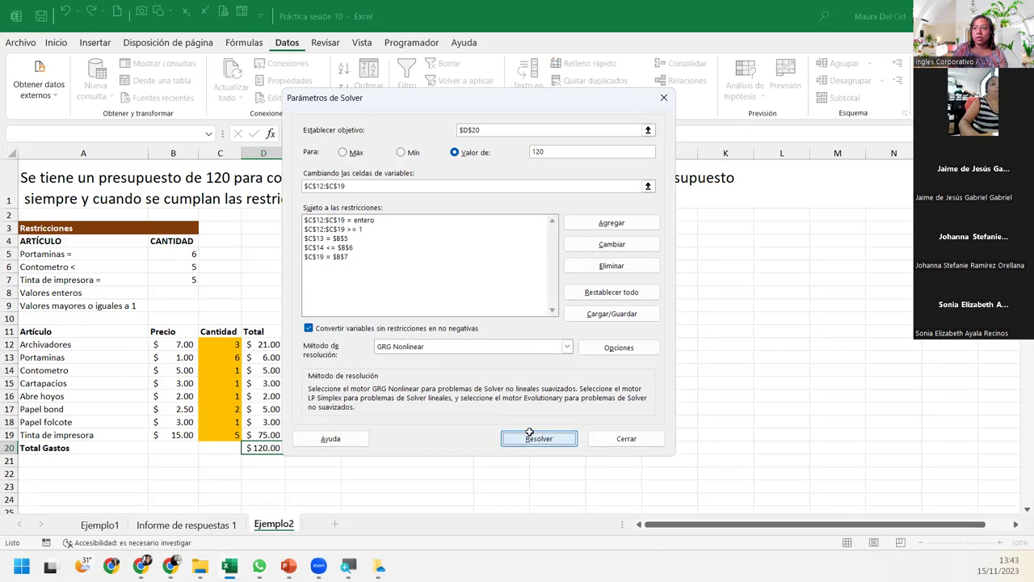
pyautogui.click(529, 431)
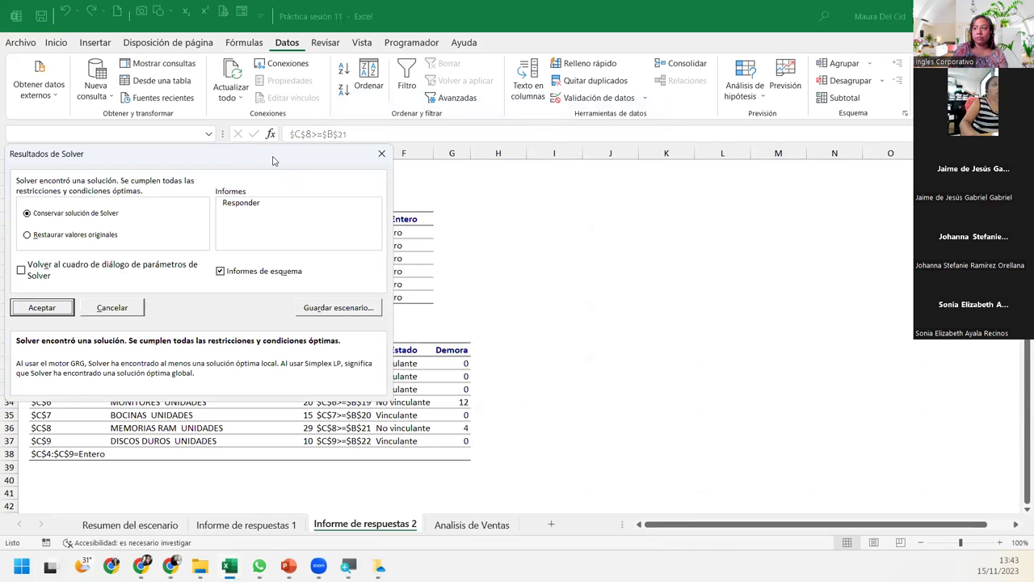
# Move the Solver results box aside and check the Práctica sesión 10 and 11 workbooks
pyautogui.moveTo(273, 161); pyautogui.dragTo(671, 200)
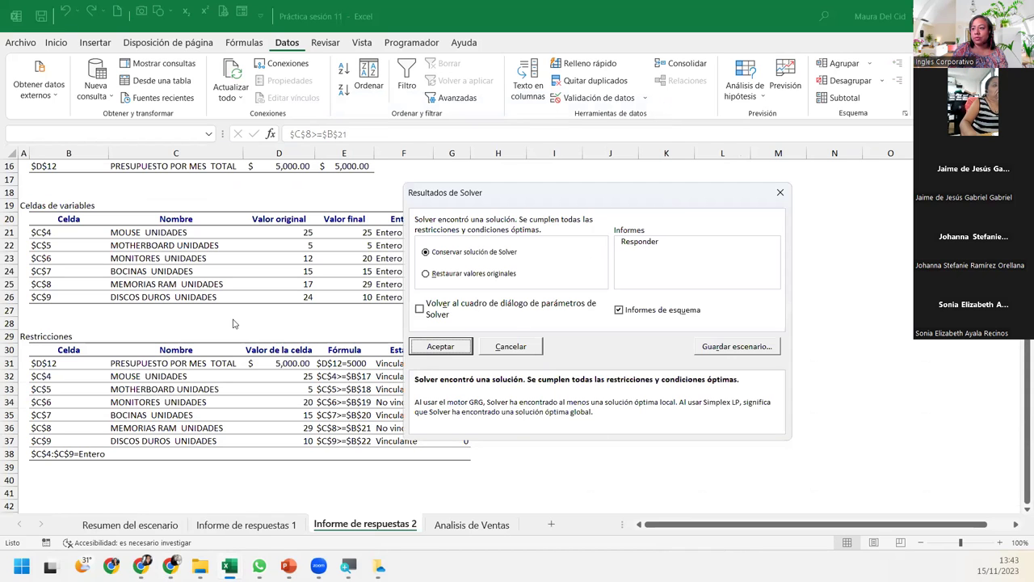
pyautogui.moveTo(288, 565)
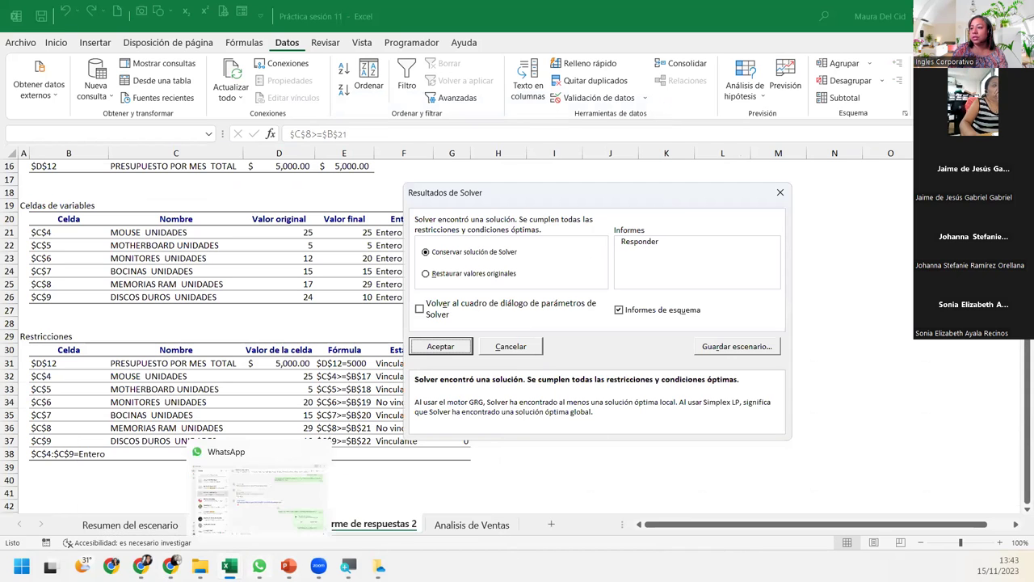
pyautogui.moveTo(229, 565)
pyautogui.click(340, 489)
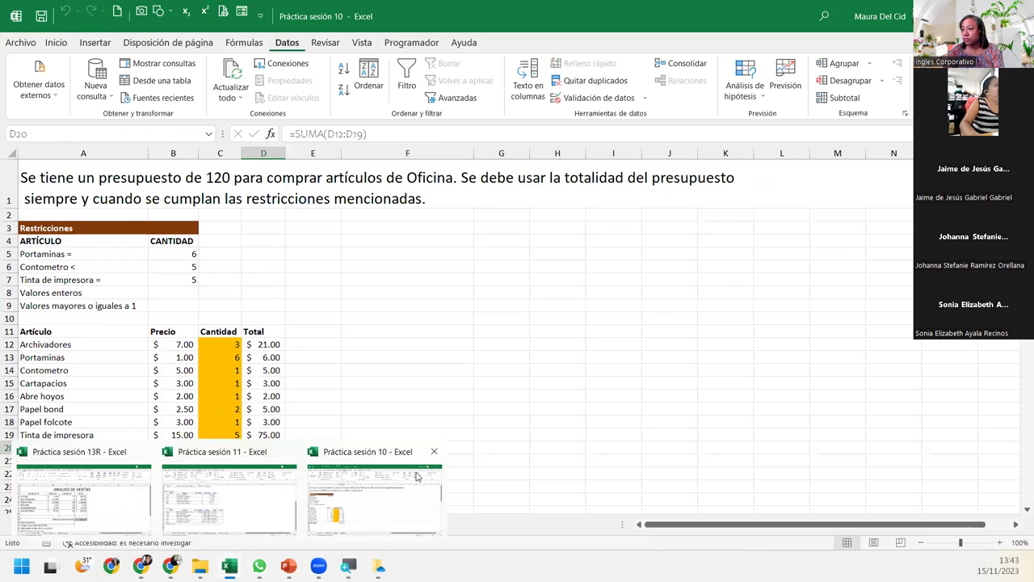
pyautogui.moveTo(141, 565)
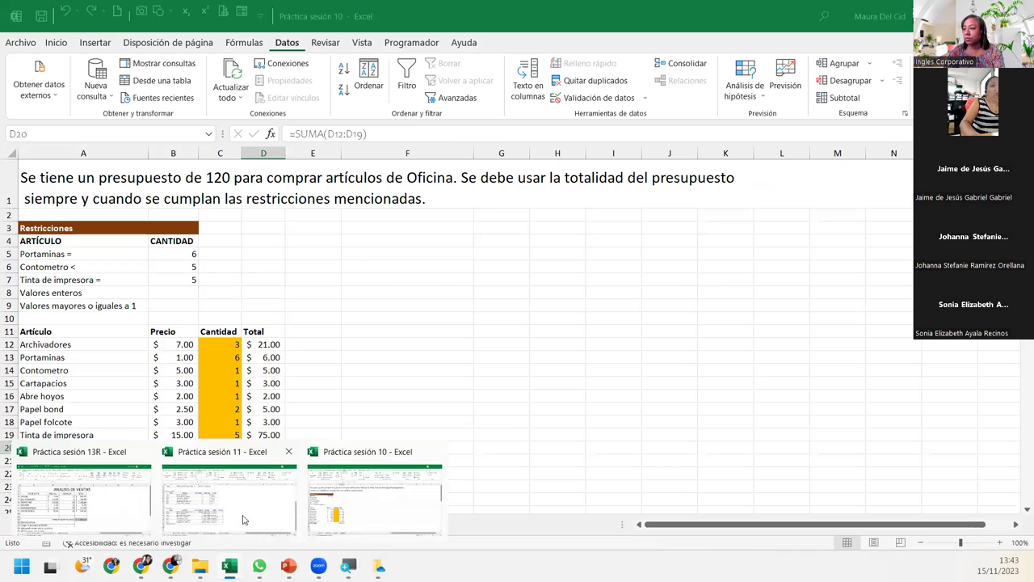
pyautogui.click(252, 522)
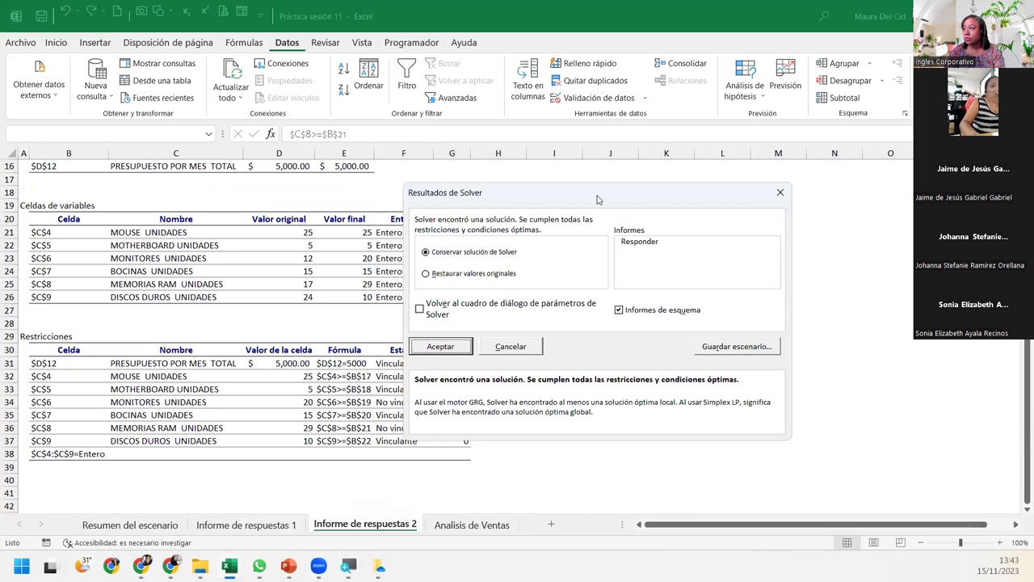
# Keep the GRG Nonlinear solution with a Responder answer report, then return to Práctica sesión 10
pyautogui.moveTo(598, 206); pyautogui.dragTo(502, 216)
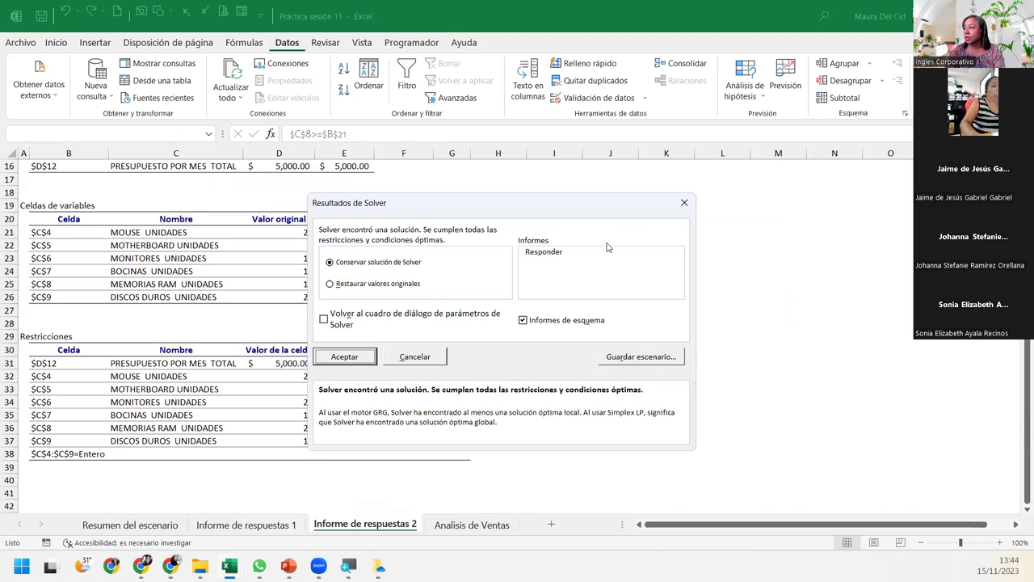
pyautogui.click(533, 253)
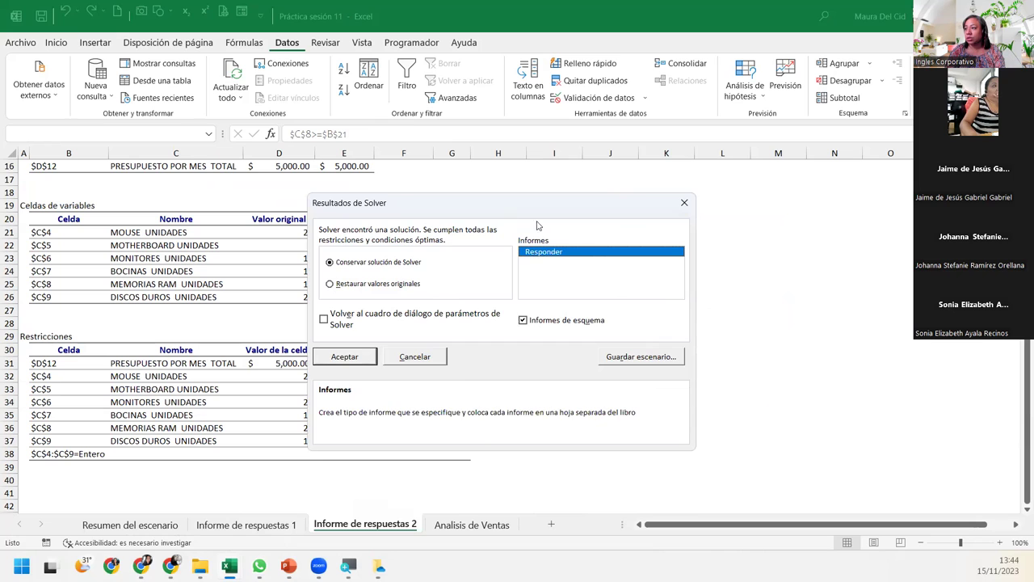
pyautogui.click(360, 356)
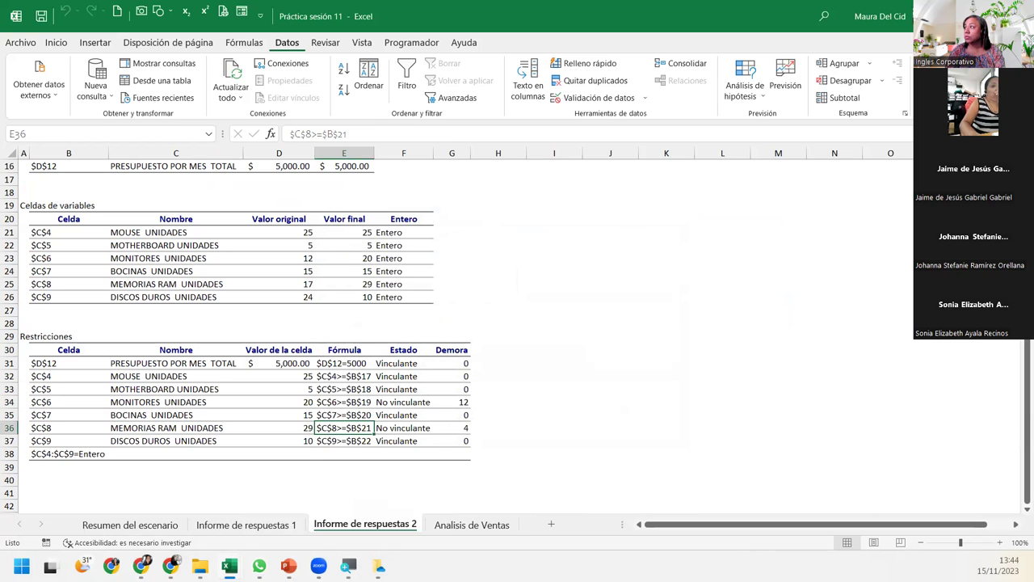
pyautogui.hotkey('alt', 'Tab')
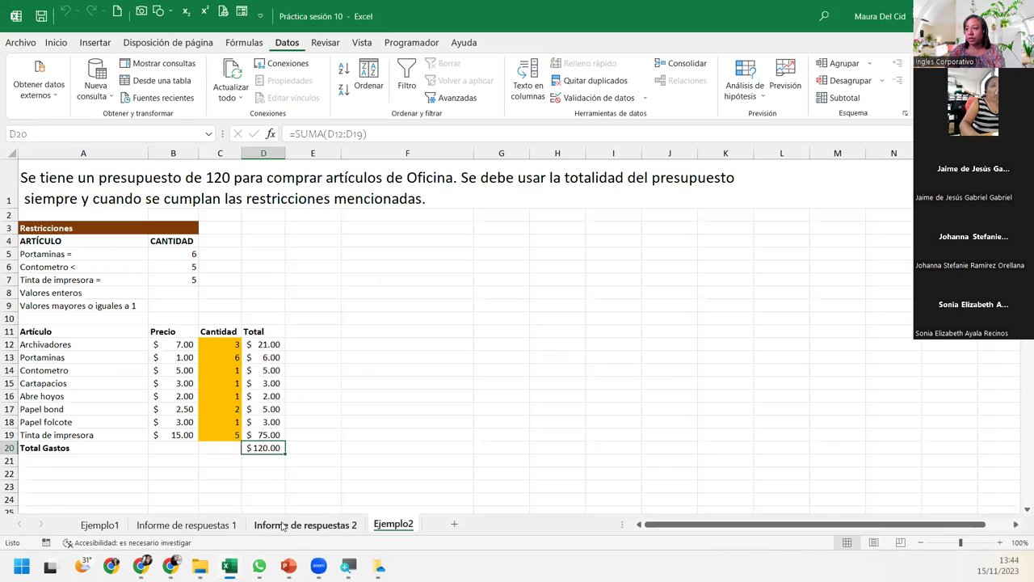
pyautogui.click(283, 525)
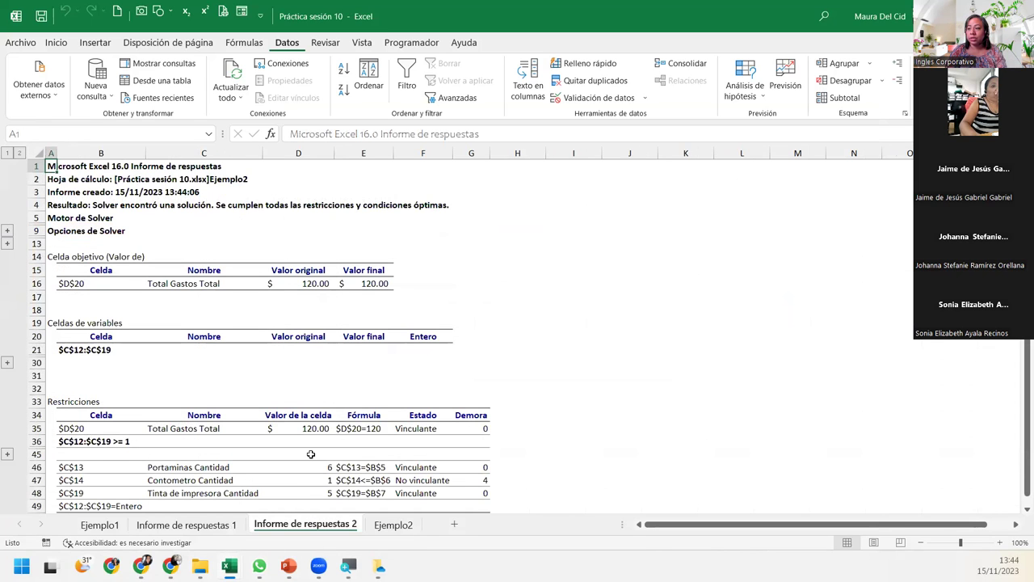
pyautogui.scroll(-2, 310, 454)
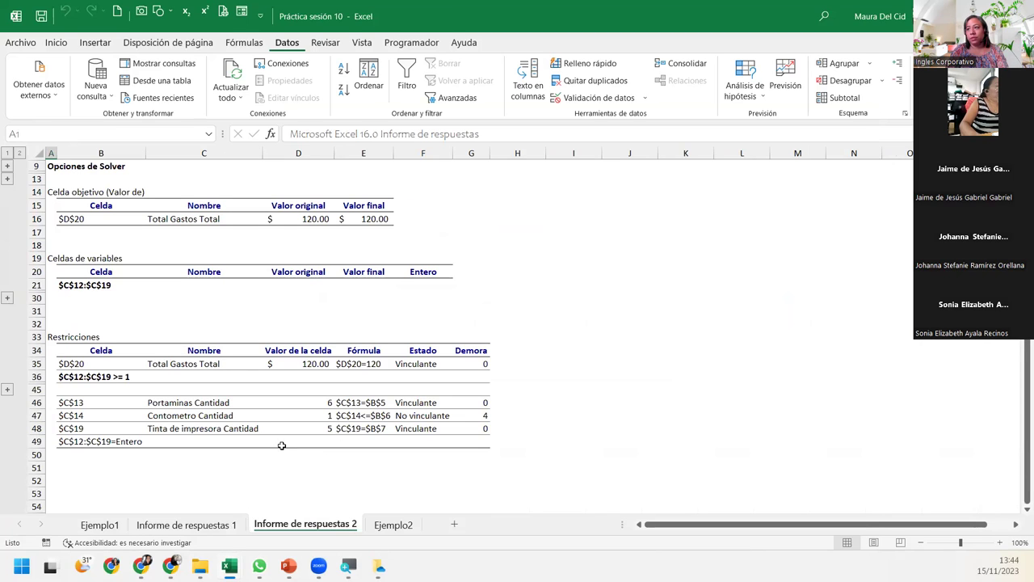
pyautogui.click(215, 525)
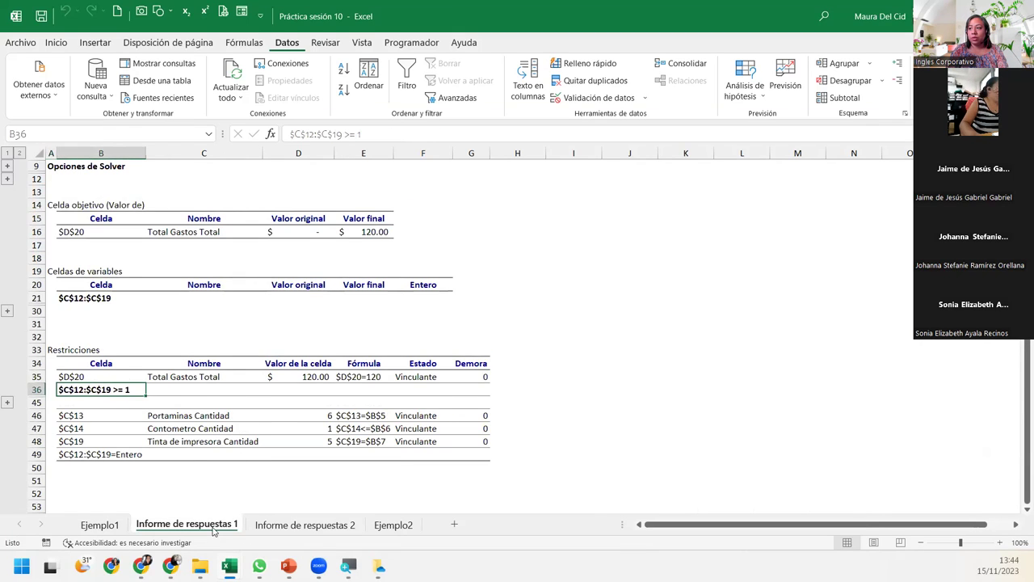
pyautogui.click(301, 526)
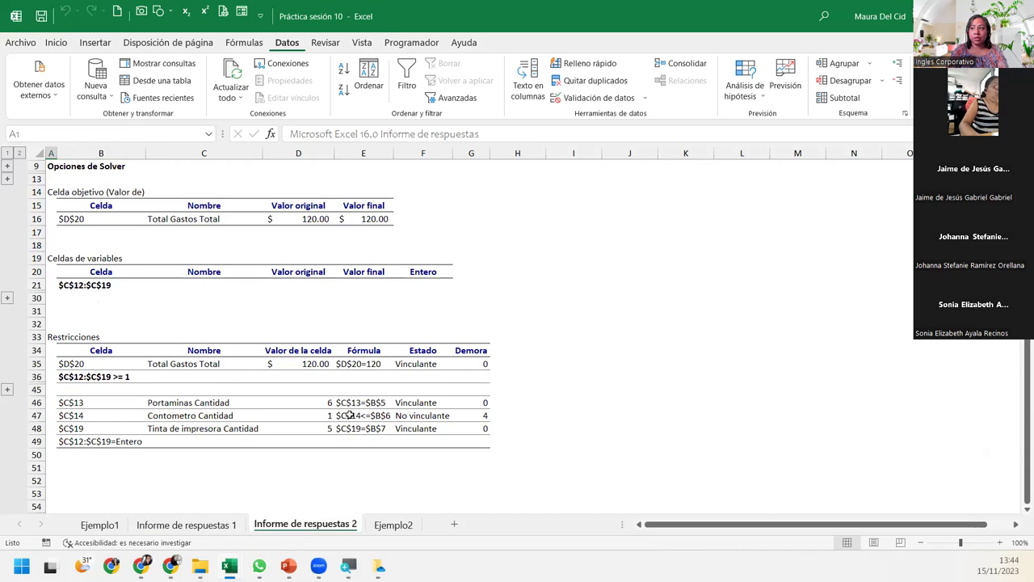
pyautogui.click(234, 415)
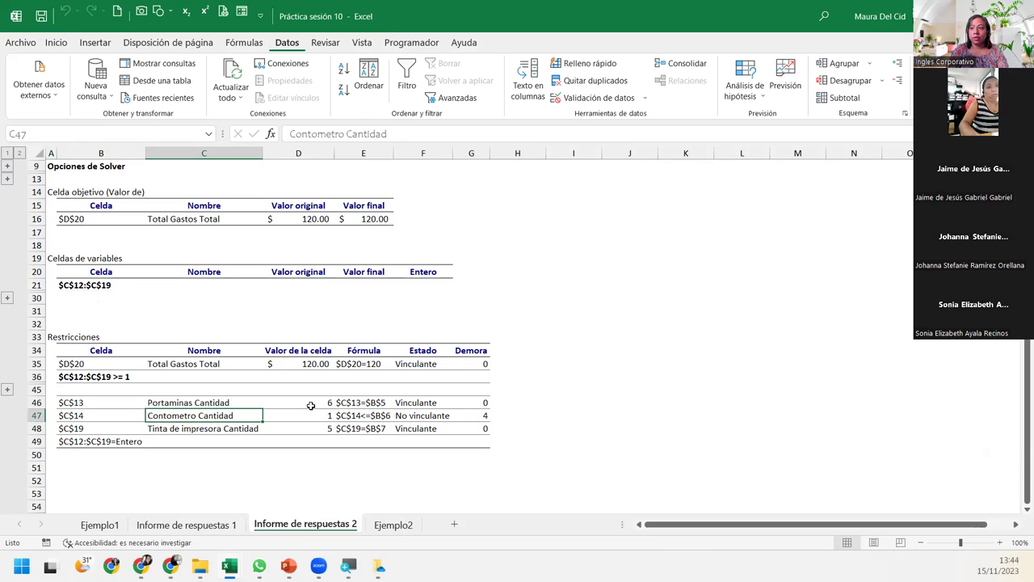
pyautogui.click(393, 525)
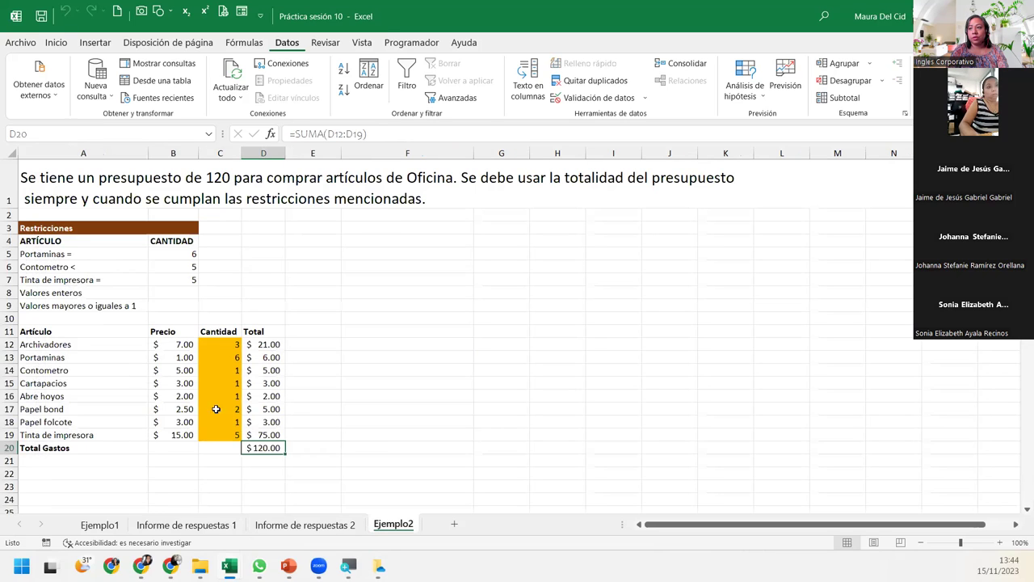
pyautogui.click(175, 266)
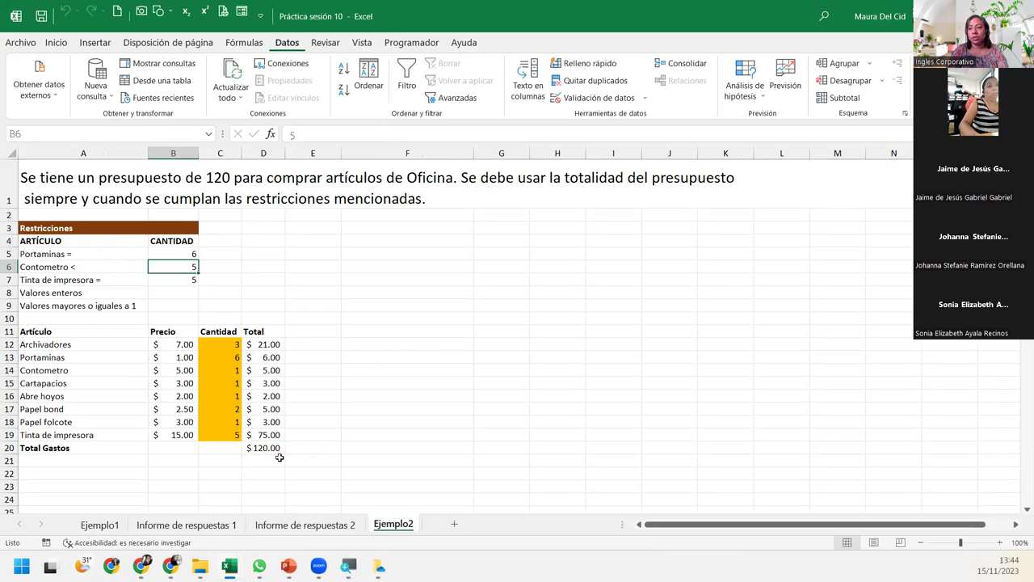
pyautogui.click(309, 525)
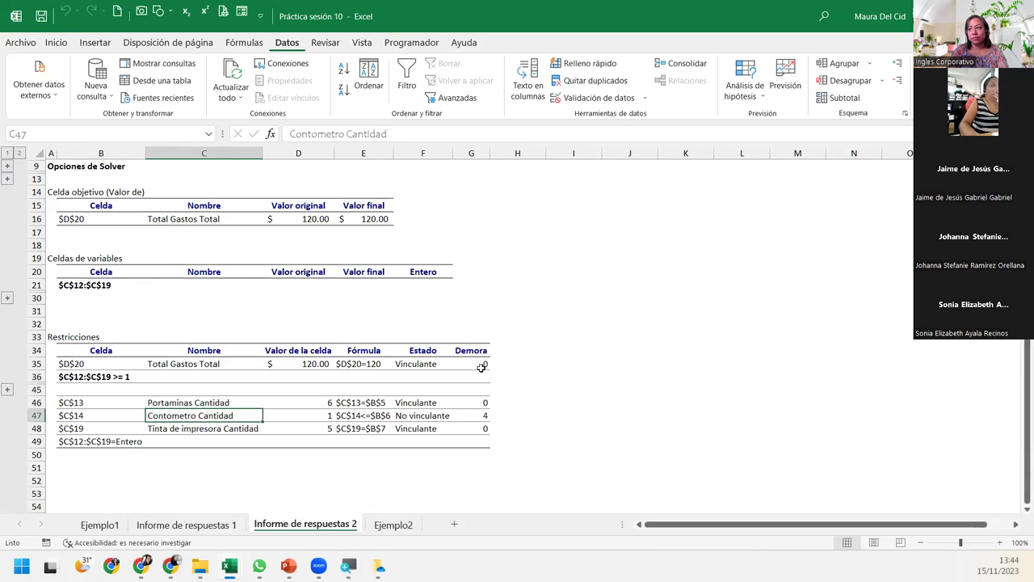
pyautogui.click(318, 415)
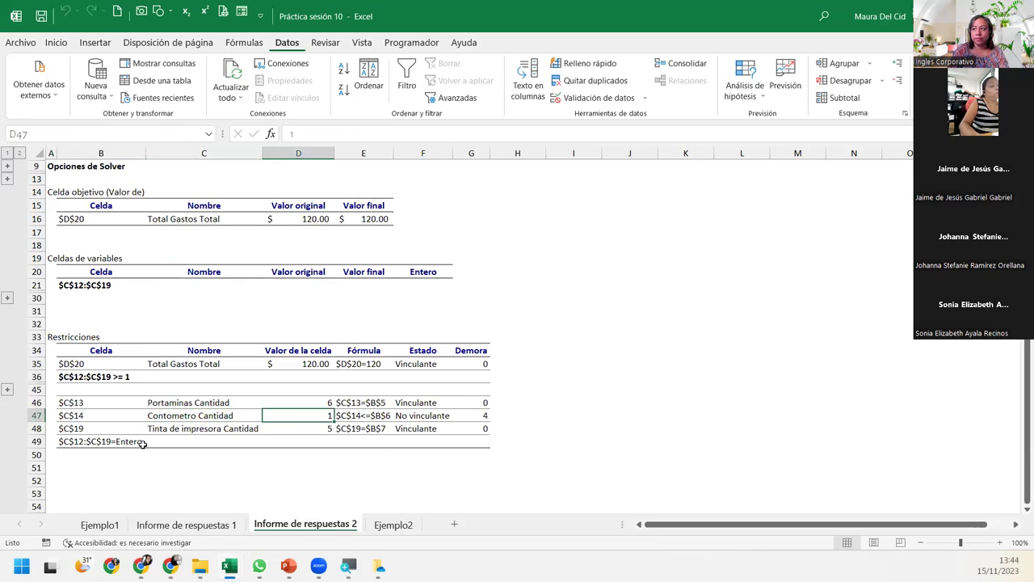
pyautogui.scroll(3, 252, 428)
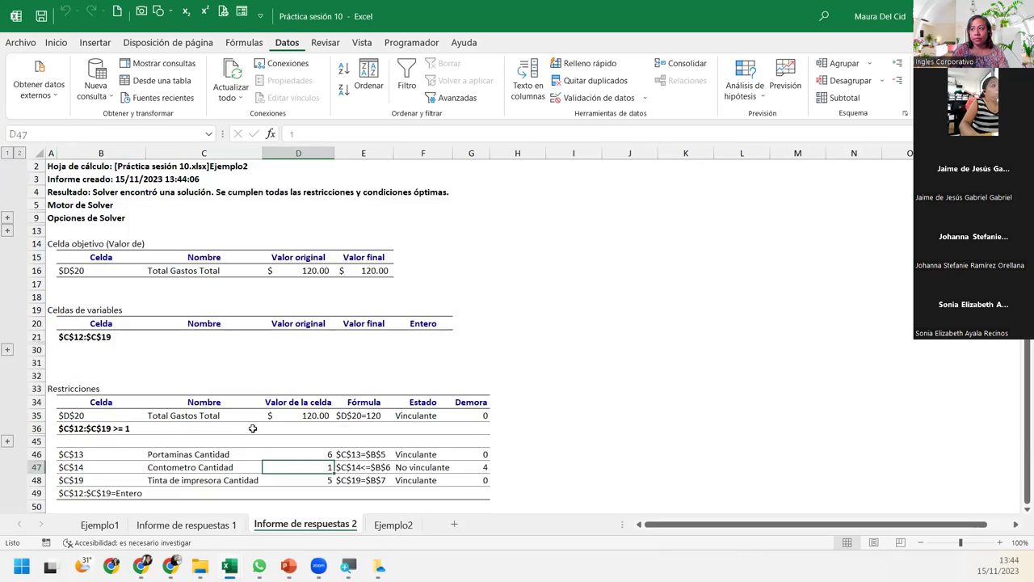
pyautogui.scroll(-6, 253, 426)
pyautogui.scroll(4, 252, 425)
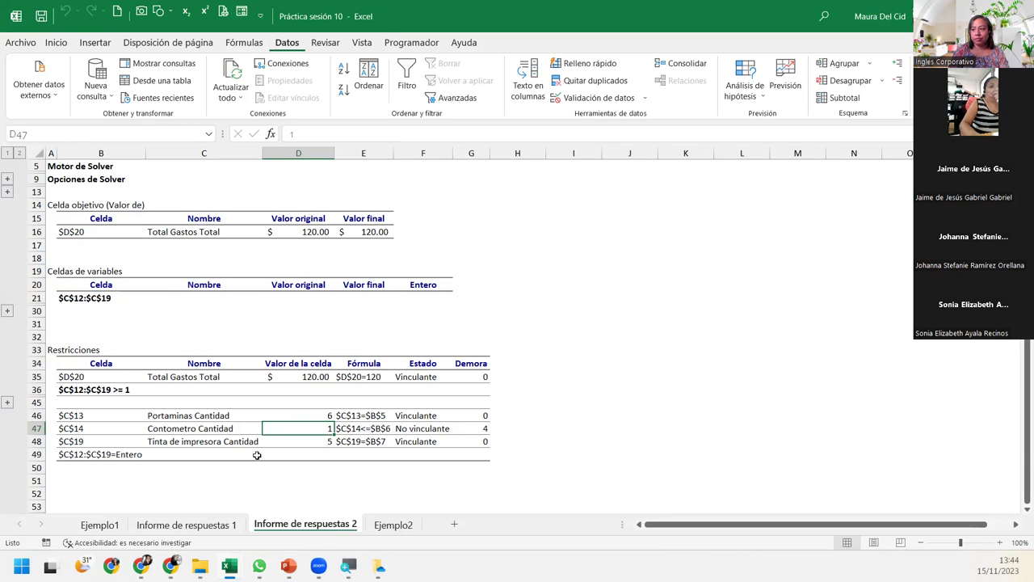
pyautogui.click(186, 524)
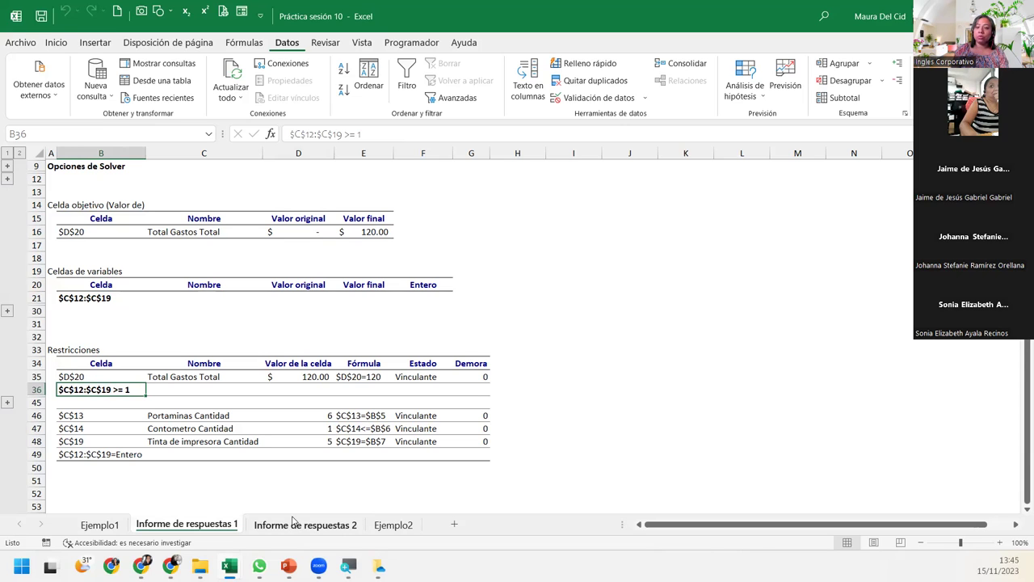
pyautogui.click(293, 521)
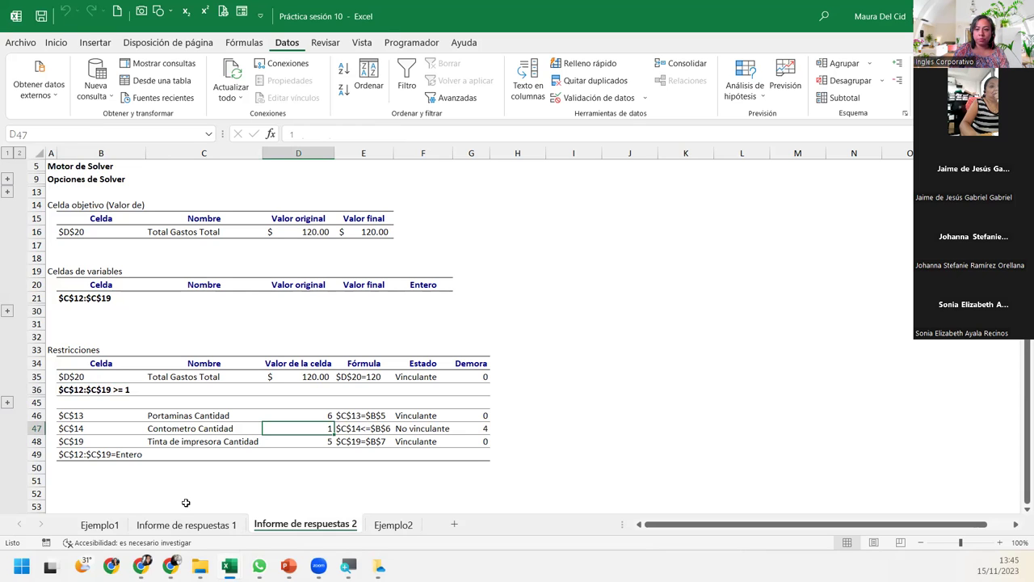
pyautogui.click(406, 526)
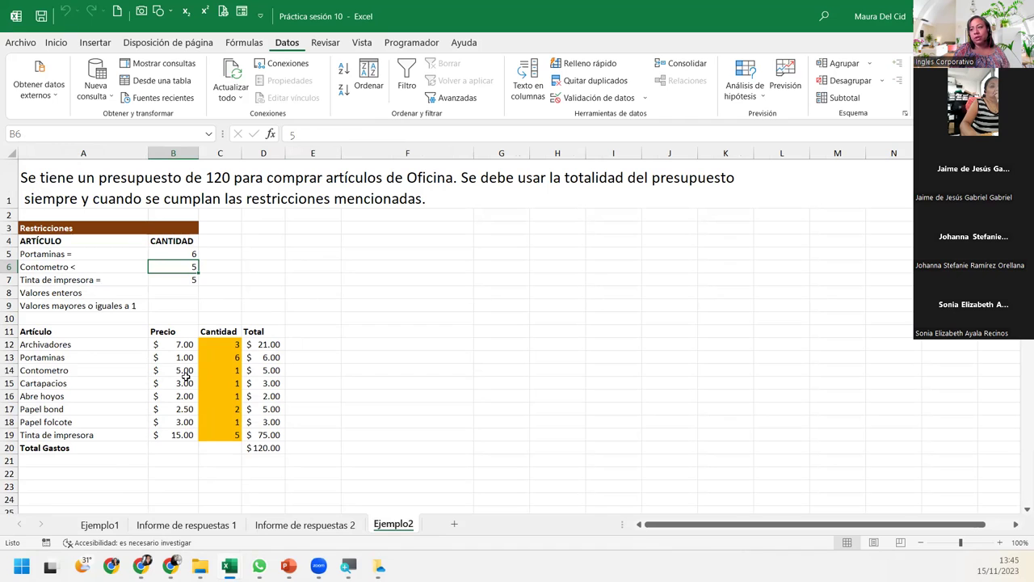
# Maximise Ejemplo1 total sales in E1 to $5,525.00 (65, 25, 60 pizzas) with an answer report
pyautogui.click(99, 525)
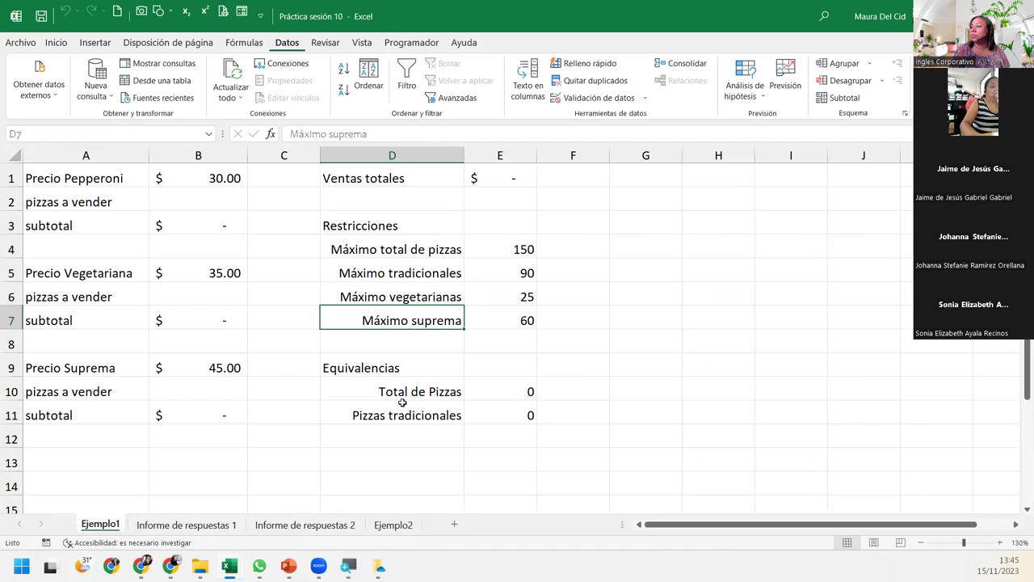
pyautogui.click(496, 181)
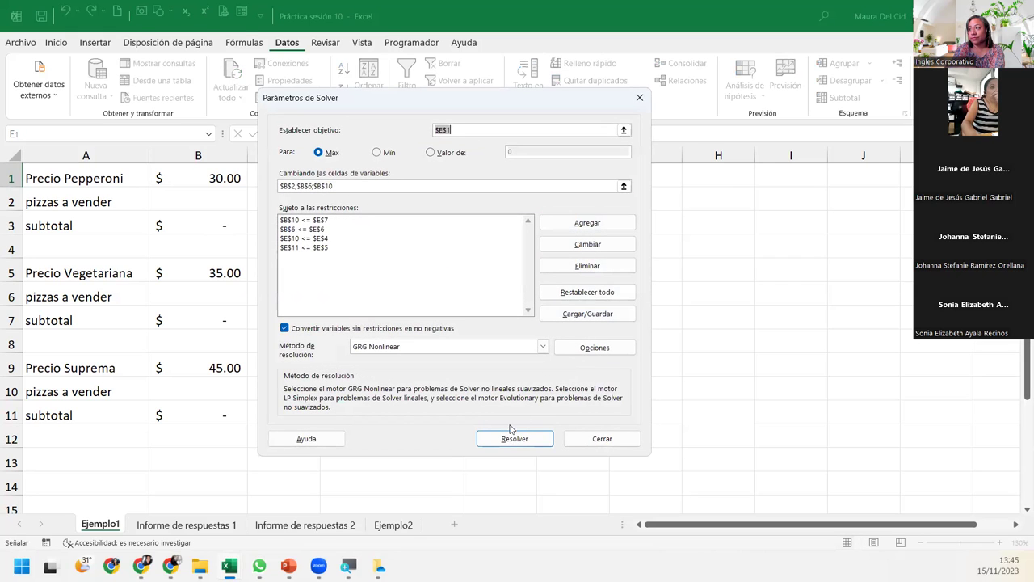
pyautogui.click(500, 441)
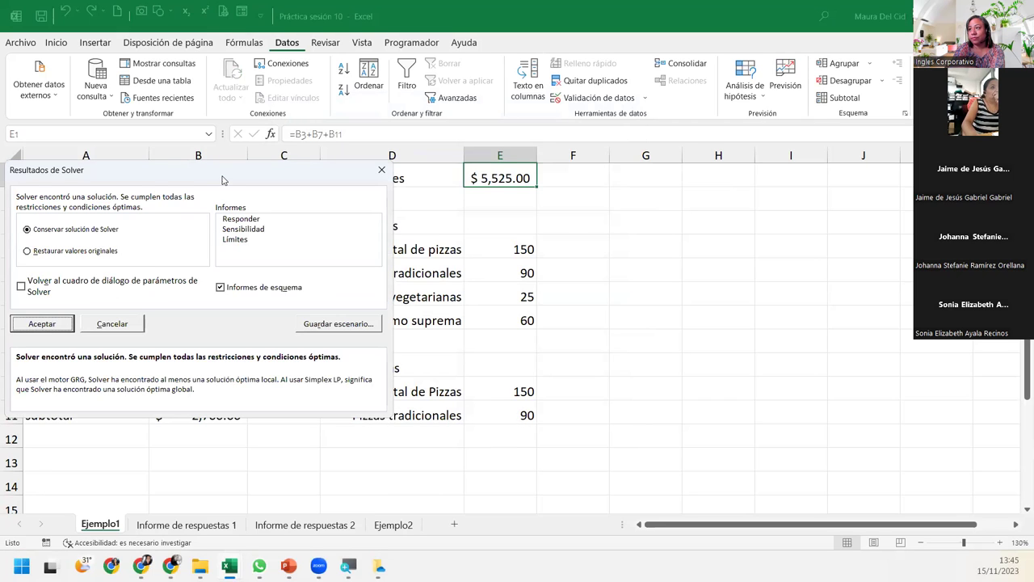
pyautogui.moveTo(223, 180); pyautogui.dragTo(680, 180)
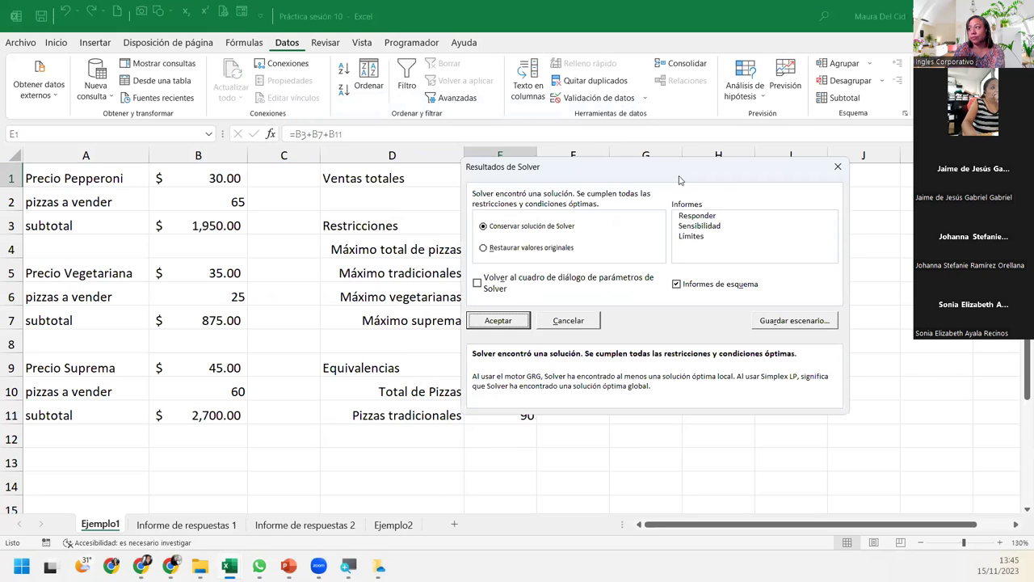
pyautogui.click(697, 216)
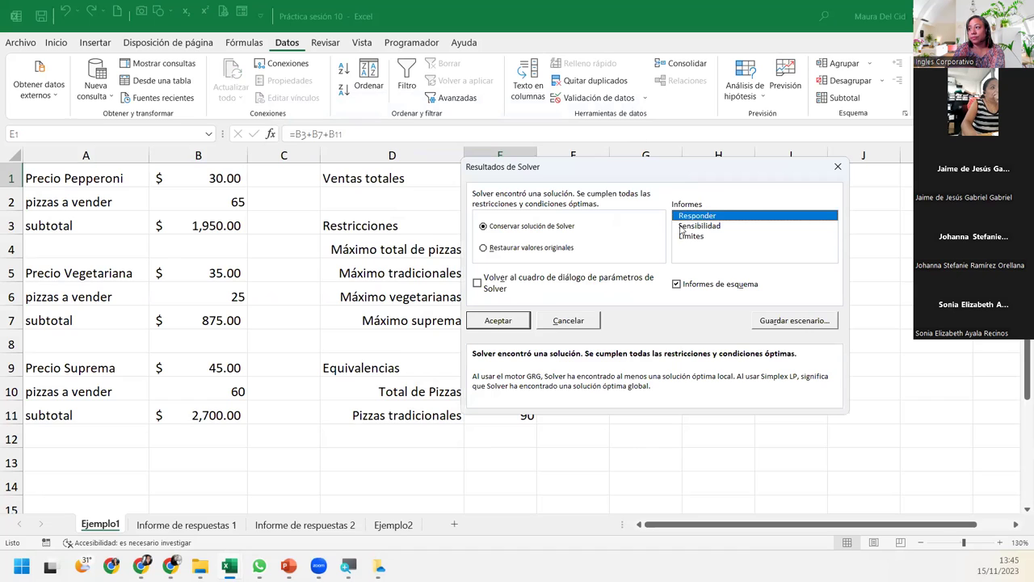
pyautogui.click(514, 319)
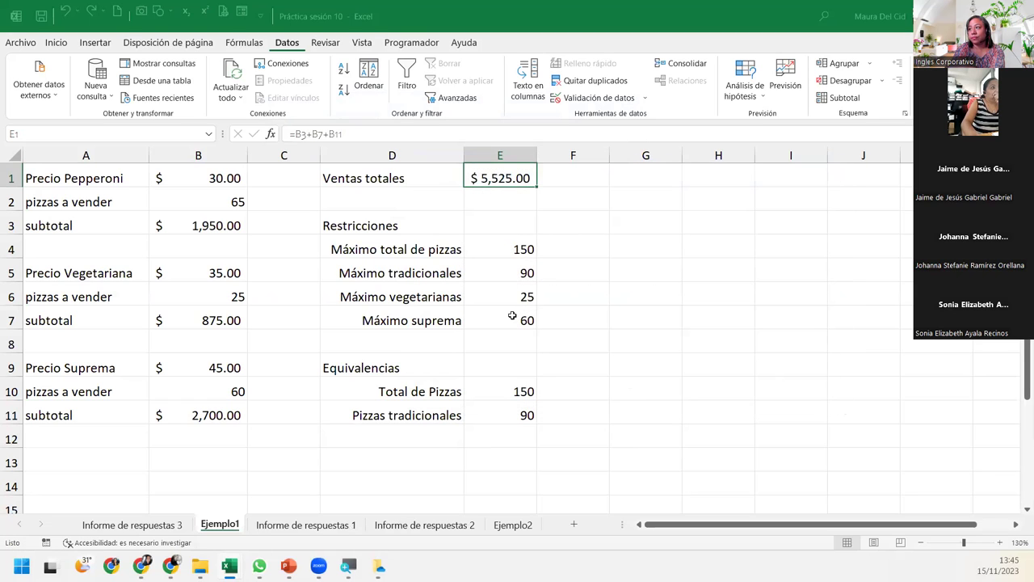
# Review Informe de respuestas 3's four binding zero-slack pizza constraints and select B33 for a signature
pyautogui.click(131, 524)
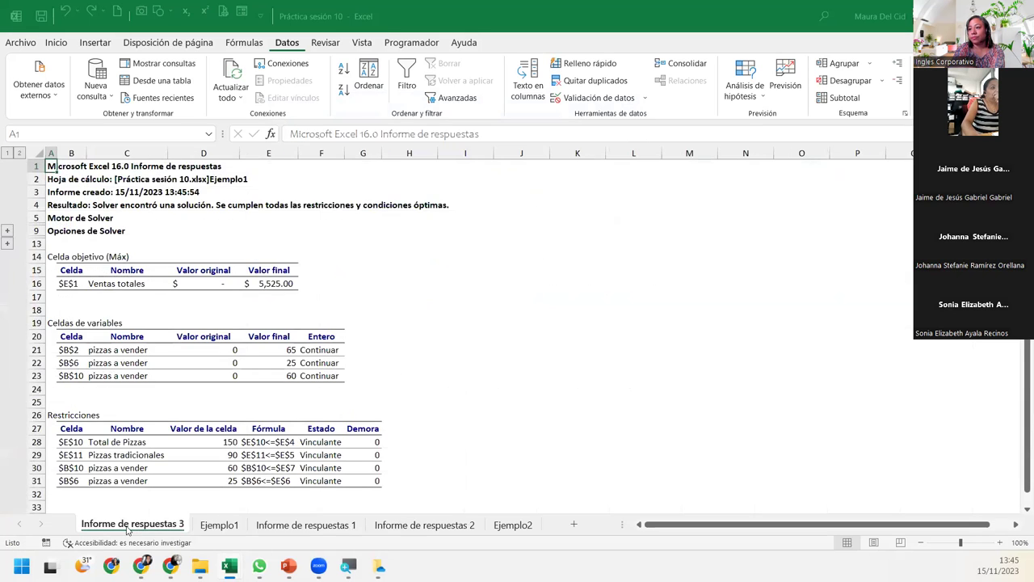
pyautogui.scroll(-2, 445, 416)
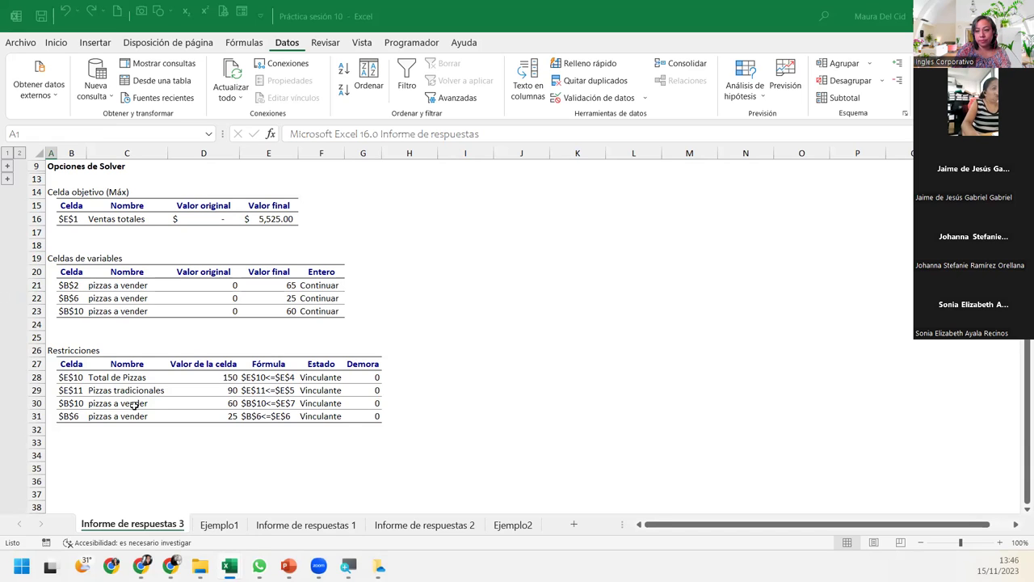
pyautogui.click(60, 442)
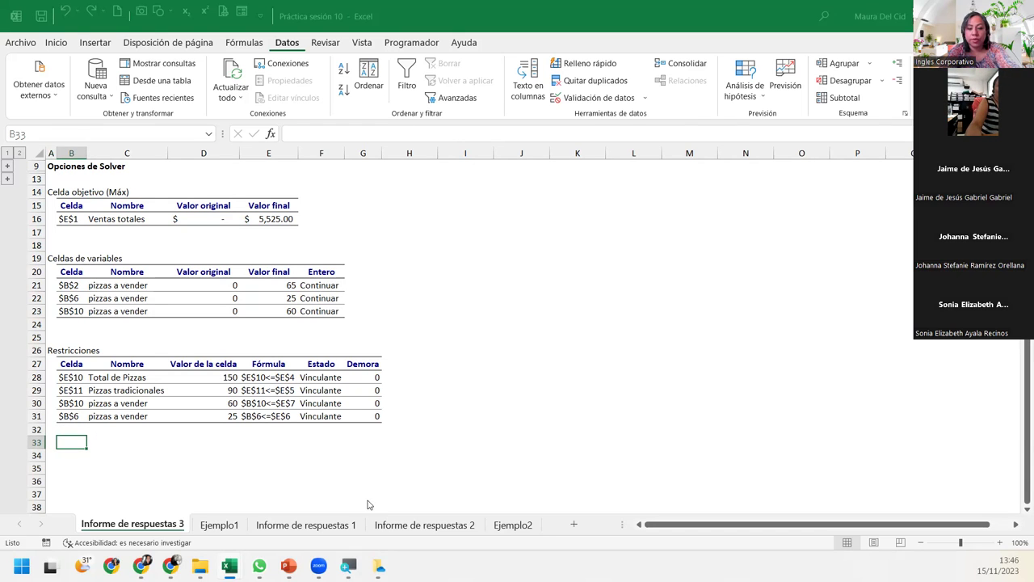
# Enter the author's full name in B33 and correct its misspelled letters
pyautogui.write('Muara Del Cid')
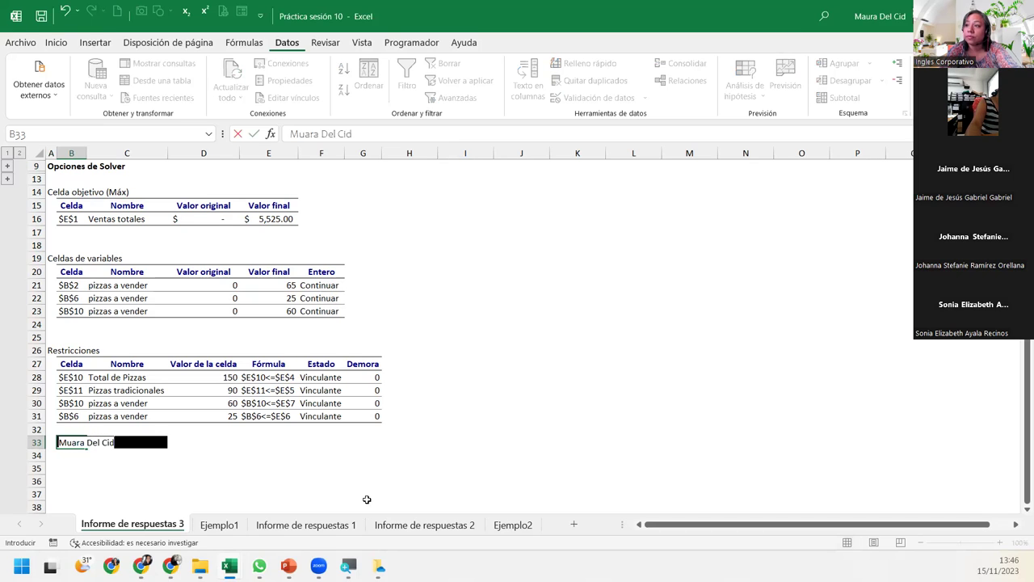
pyautogui.press('Return')
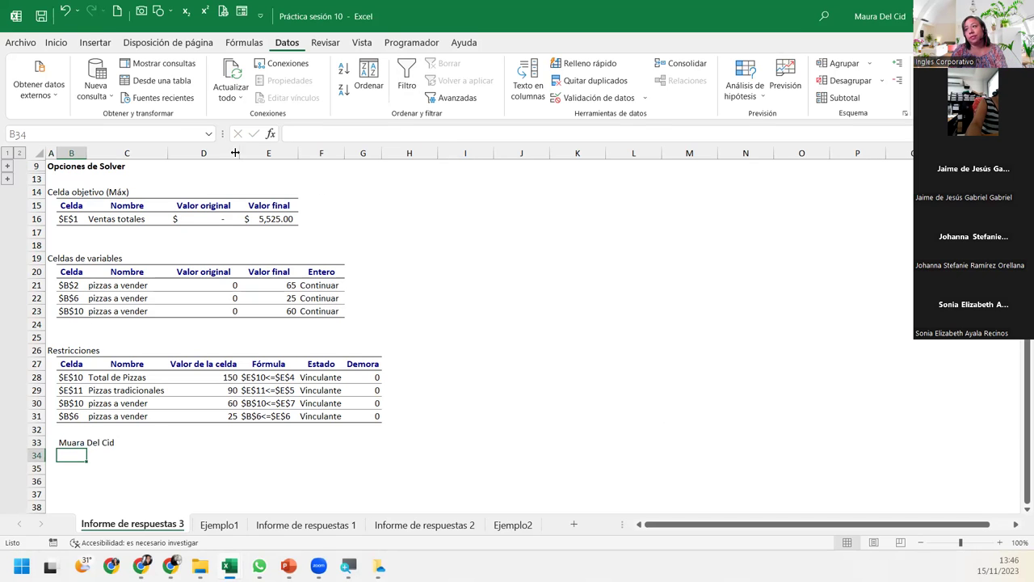
pyautogui.doubleClick(72, 442)
pyautogui.press('BackSpace')
pyautogui.write('a')
pyautogui.press('Delete')
pyautogui.write('u')
pyautogui.press('Return')
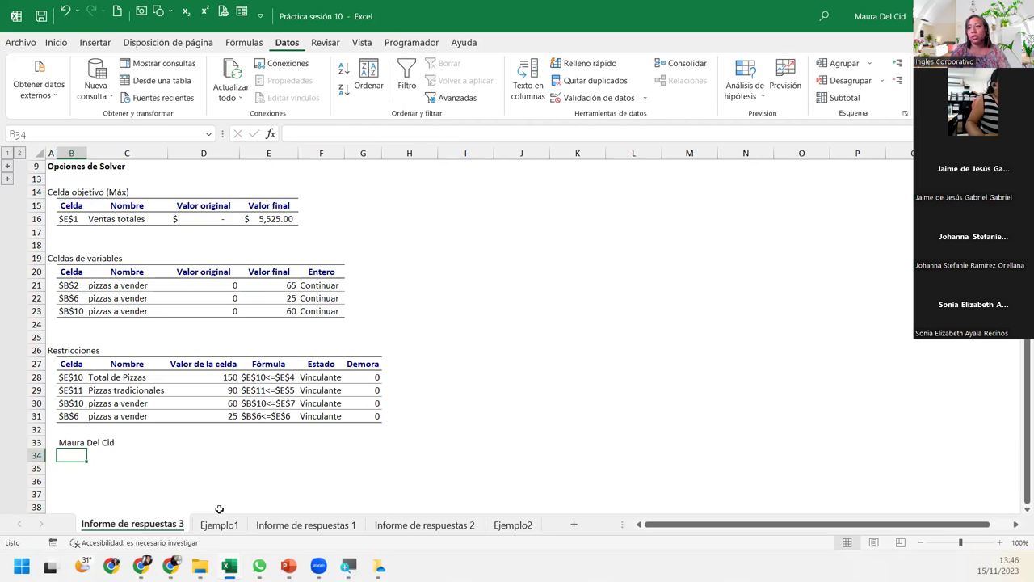
pyautogui.click(77, 166)
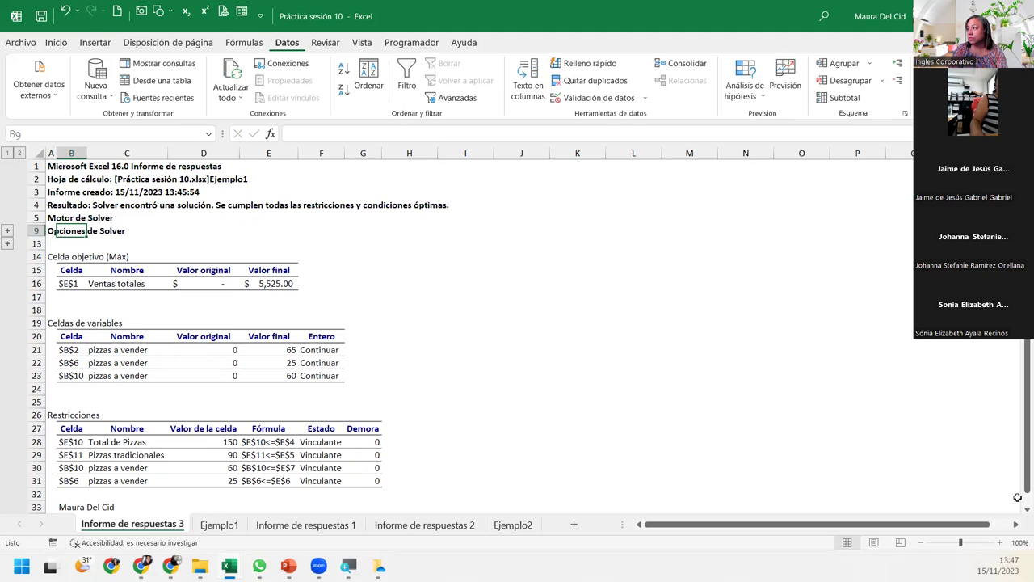
pyautogui.click(1020, 510)
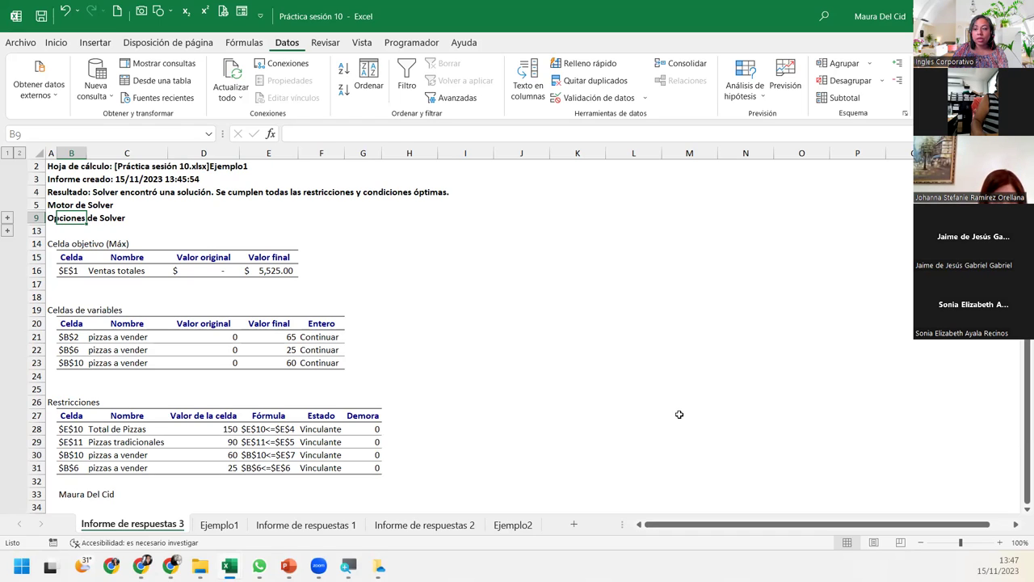
pyautogui.click(222, 525)
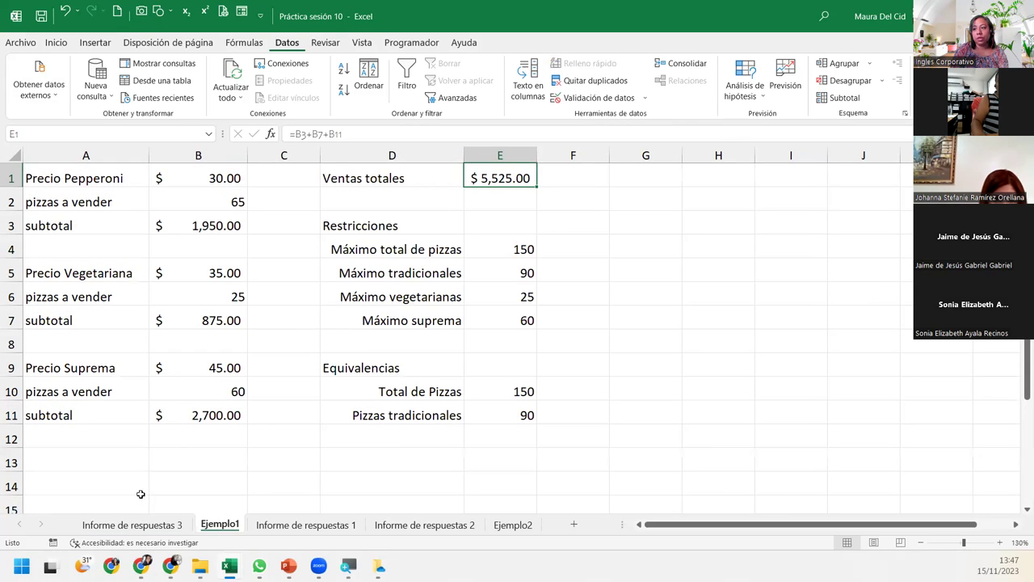
pyautogui.click(132, 524)
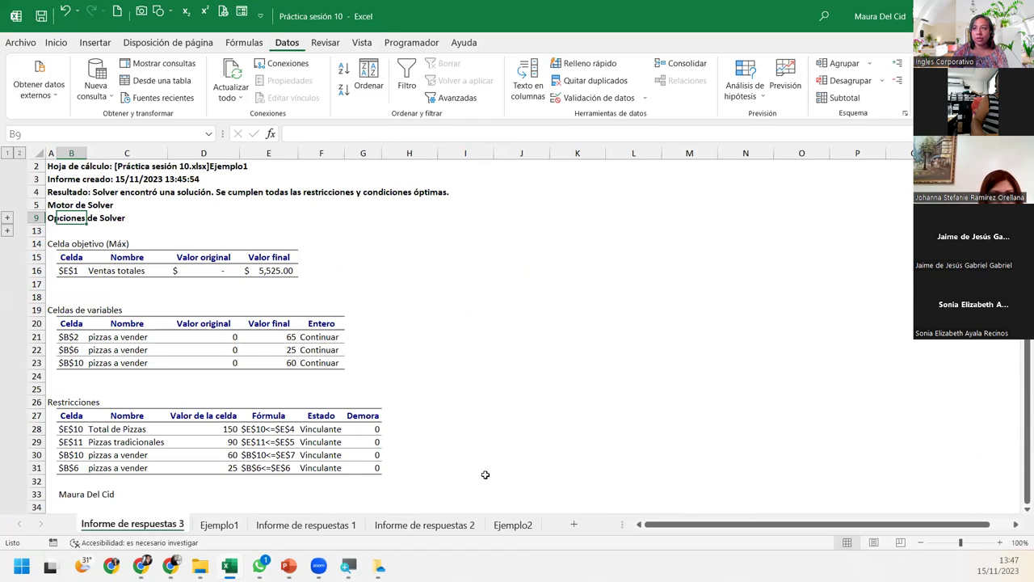
pyautogui.click(55, 167)
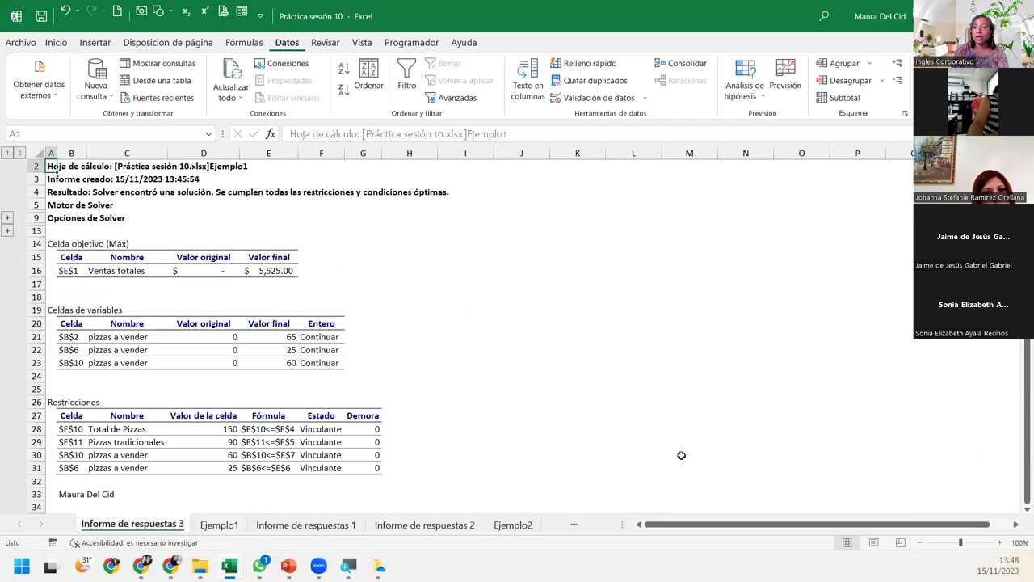
# Re-solve Ejemplo1 at $5,525.00 total sales, requesting only the Responder answer report
pyautogui.click(219, 524)
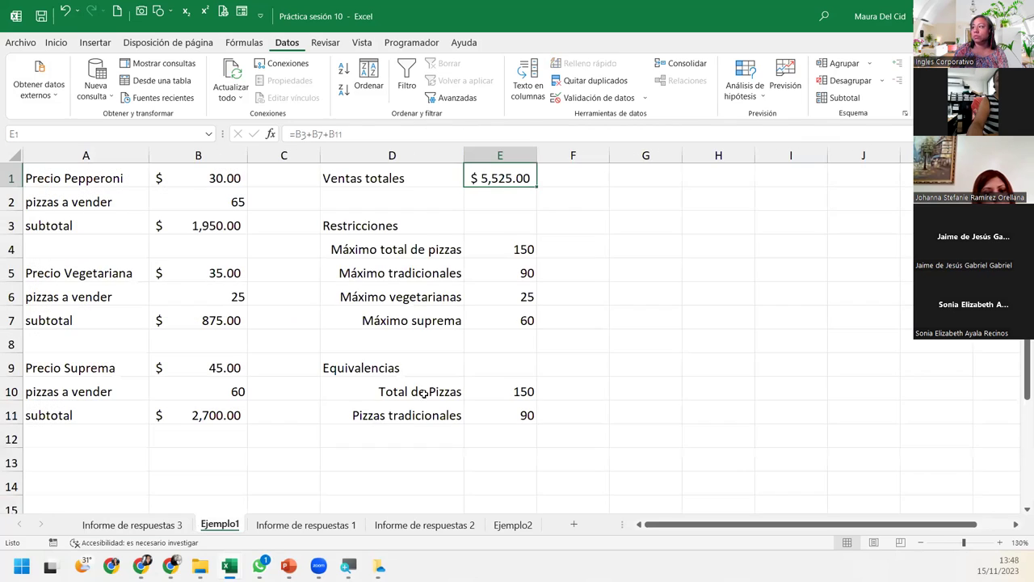
pyautogui.click(929, 72)
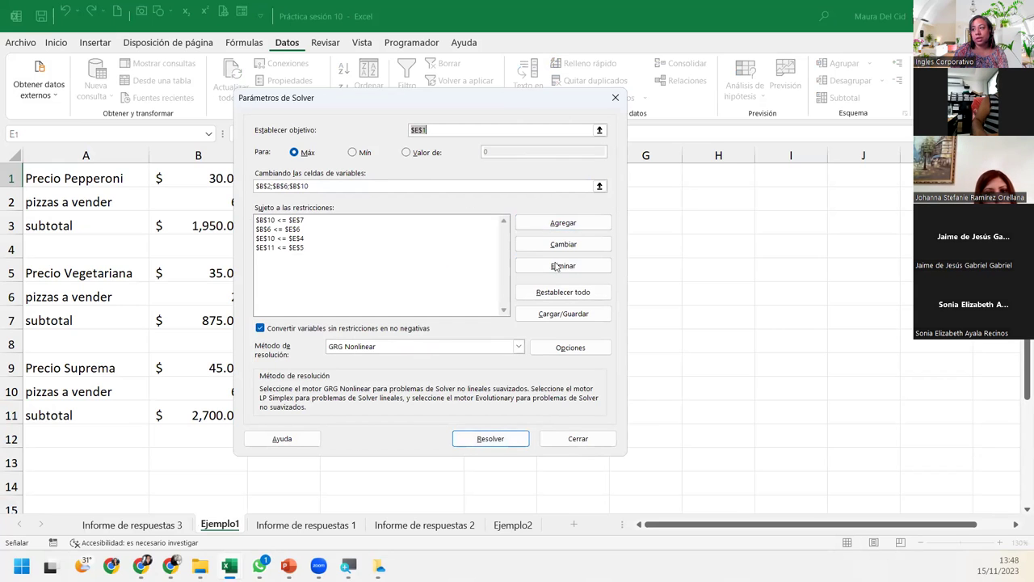
pyautogui.click(489, 439)
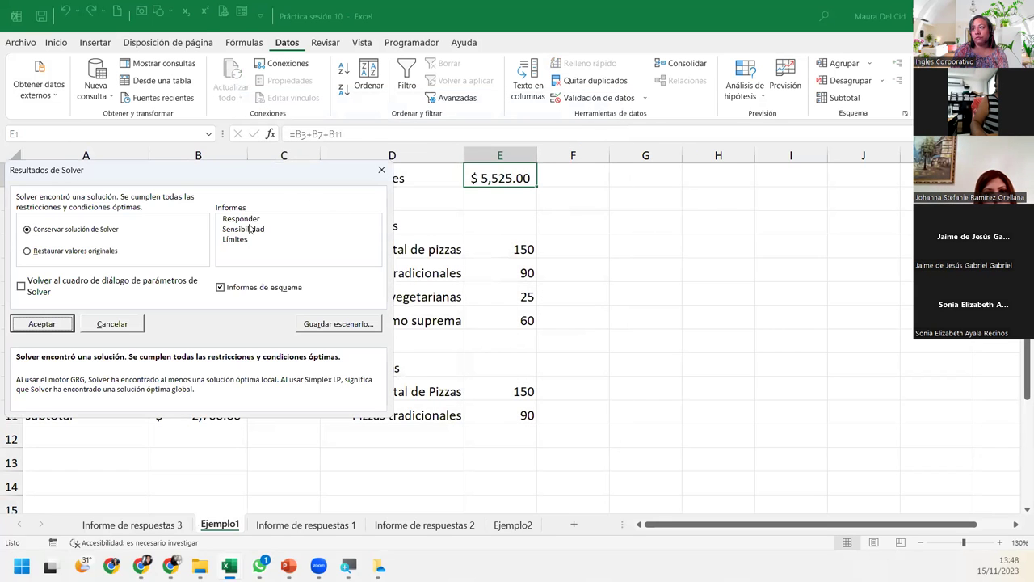
pyautogui.click(250, 228)
pyautogui.keyDown('ctrl'); pyautogui.click(251, 219); pyautogui.keyUp('ctrl')
pyautogui.moveTo(266, 172); pyautogui.dragTo(557, 197)
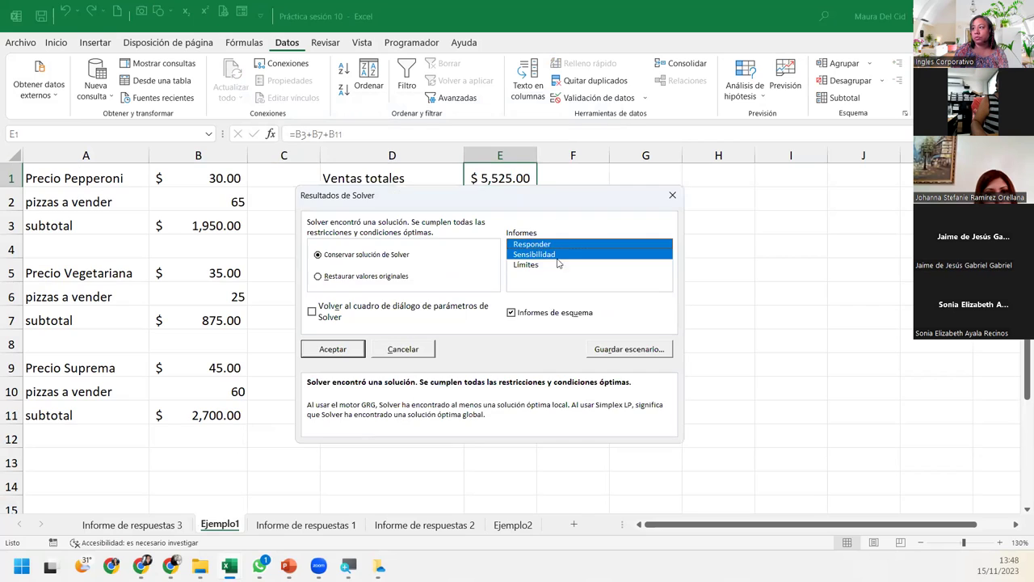
pyautogui.keyDown('ctrl'); pyautogui.click(556, 255); pyautogui.keyUp('ctrl')
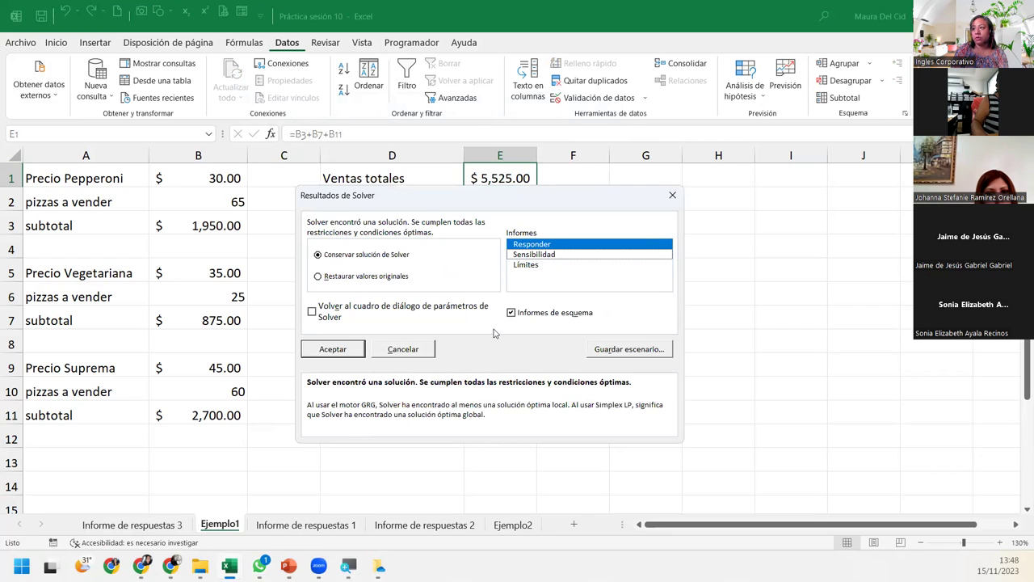
pyautogui.click(669, 202)
# Go to the Informe de respuestas 3 answer report sheet
pyautogui.click(128, 526)
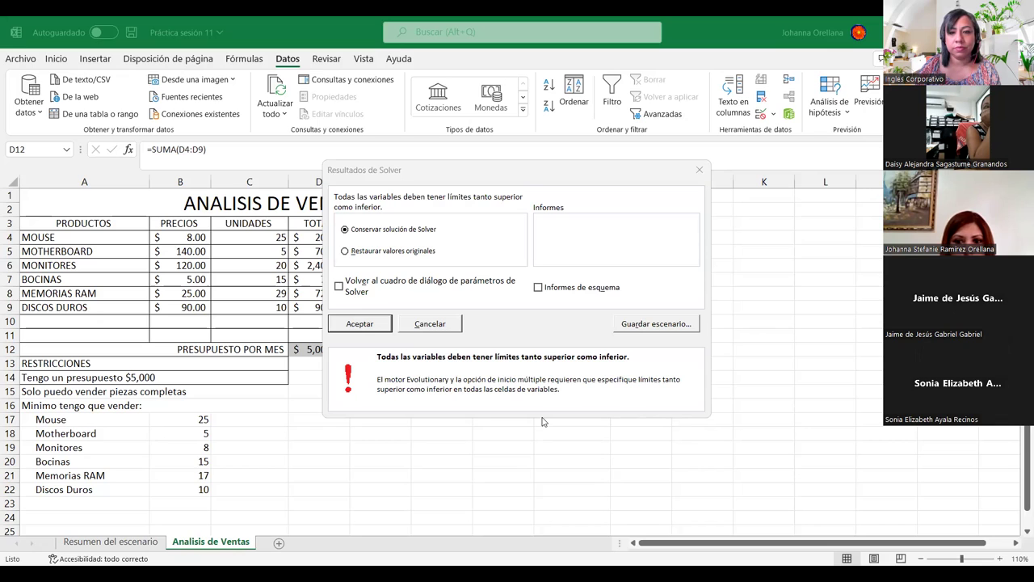
# Accept the result and return to the Solver Parameters for the $D$12 = 5000 model, moving the dialog aside
pyautogui.click(338, 285)
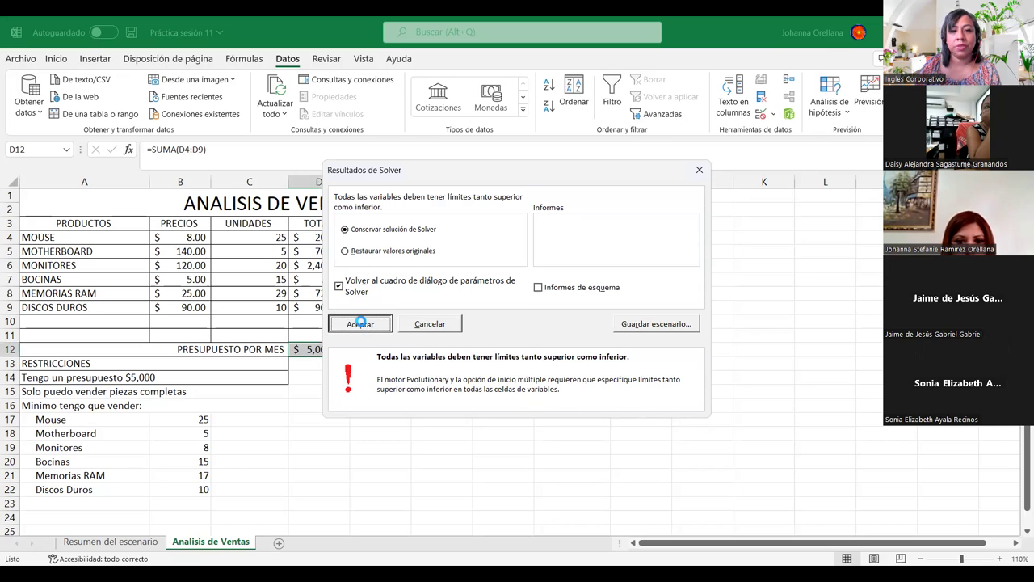
pyautogui.click(361, 323)
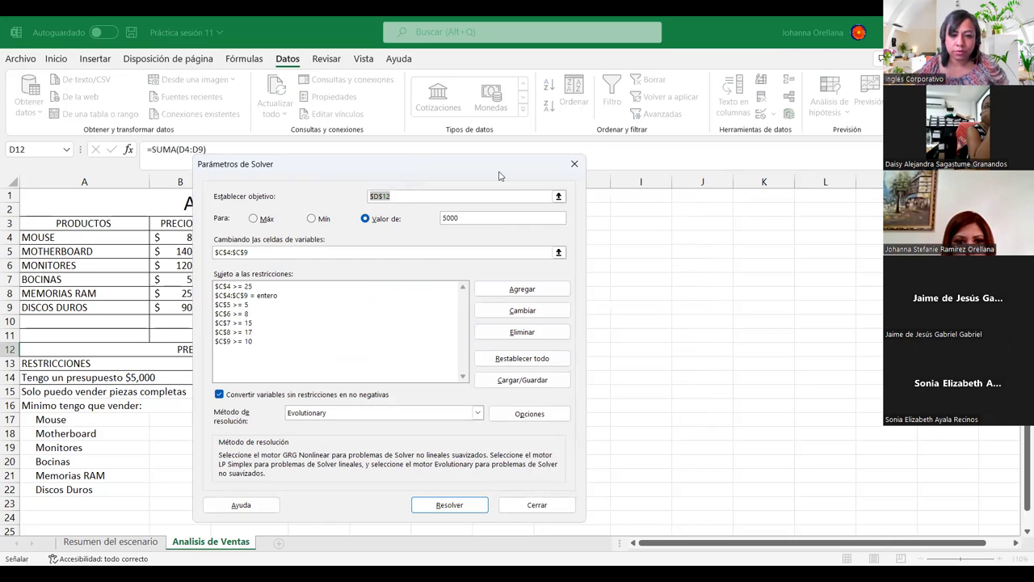
pyautogui.moveTo(499, 175); pyautogui.dragTo(663, 186)
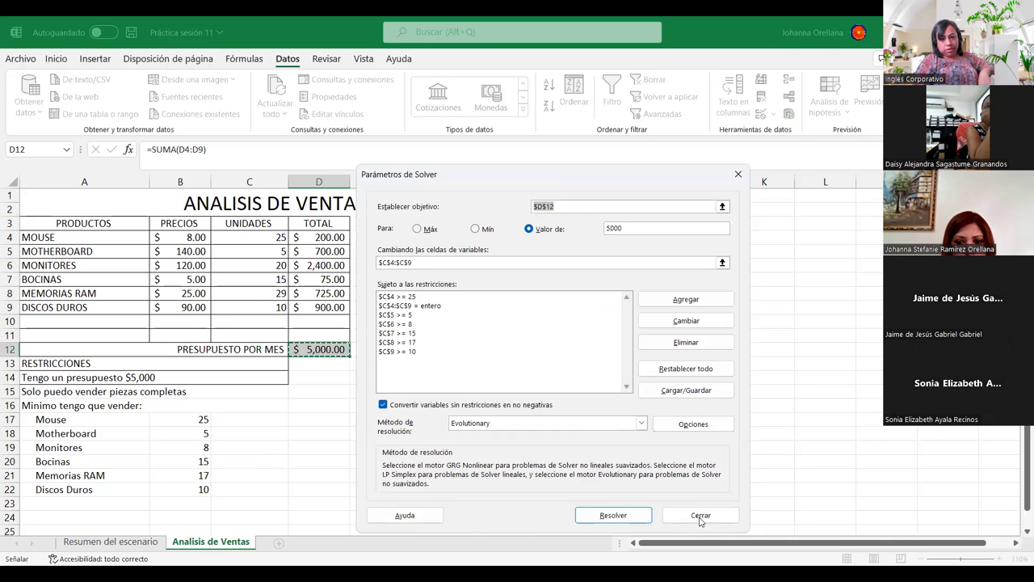
pyautogui.click(699, 516)
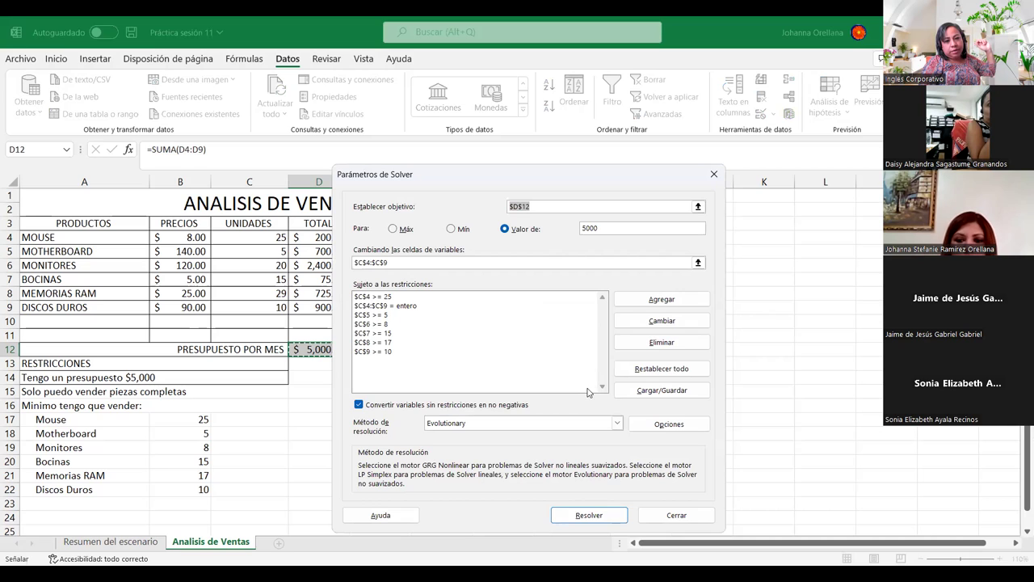
# Switch the Solver method to GRG Nonlinear and solve the sales budget
pyautogui.click(617, 424)
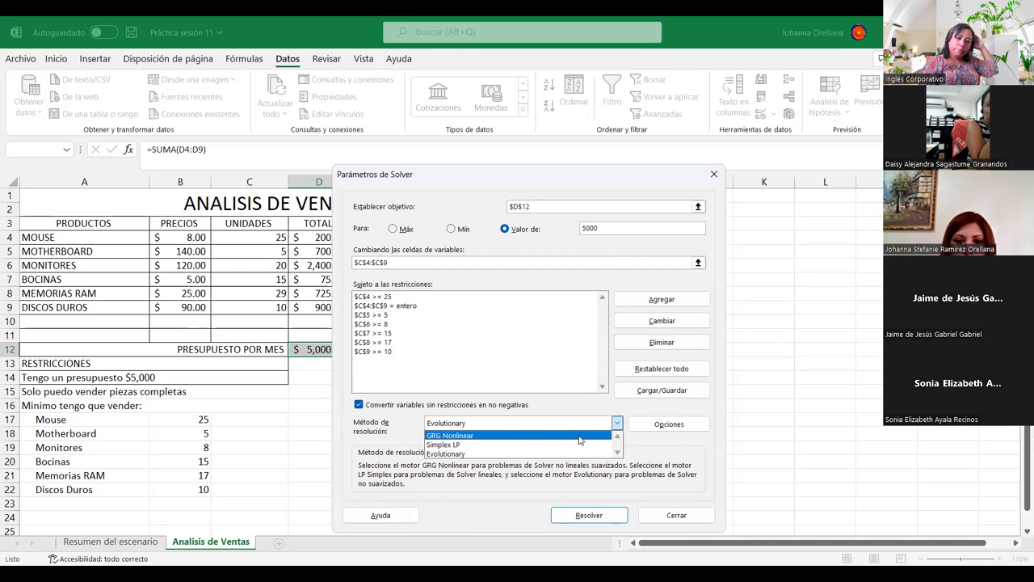
pyautogui.click(580, 436)
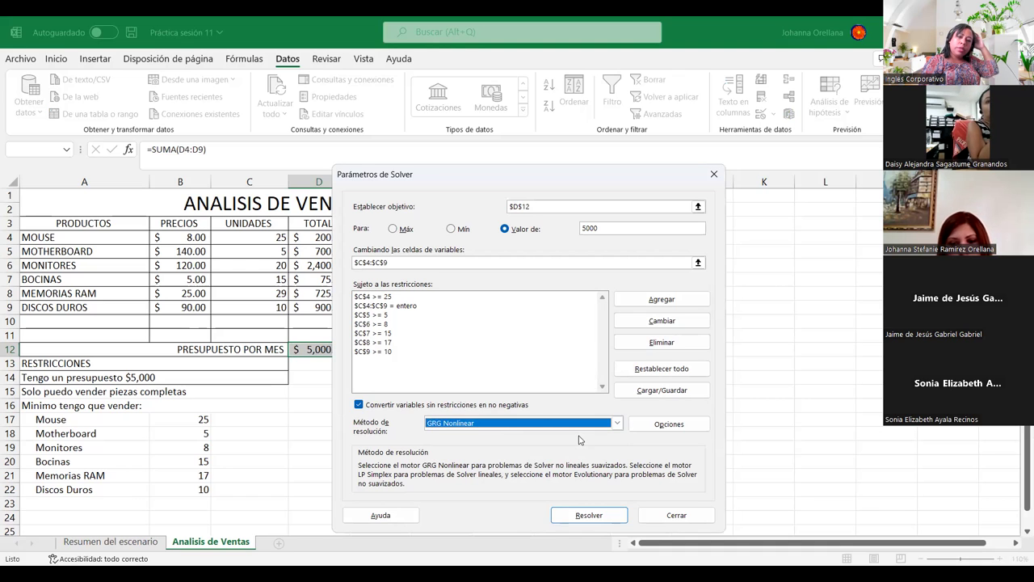
pyautogui.click(579, 516)
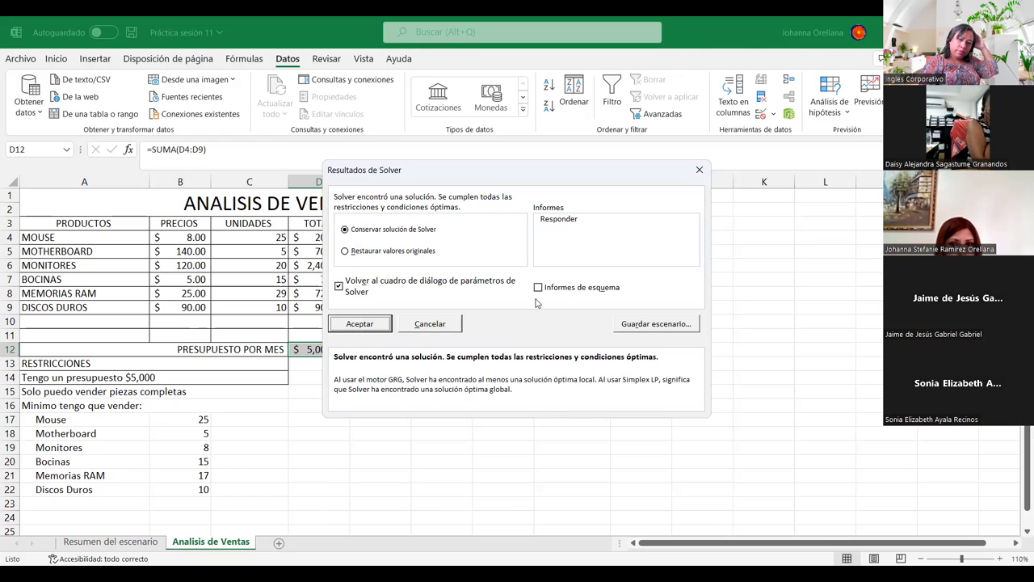
# Keep the GRG Nonlinear solution with an answer report, then close the Solver setup
pyautogui.click(551, 223)
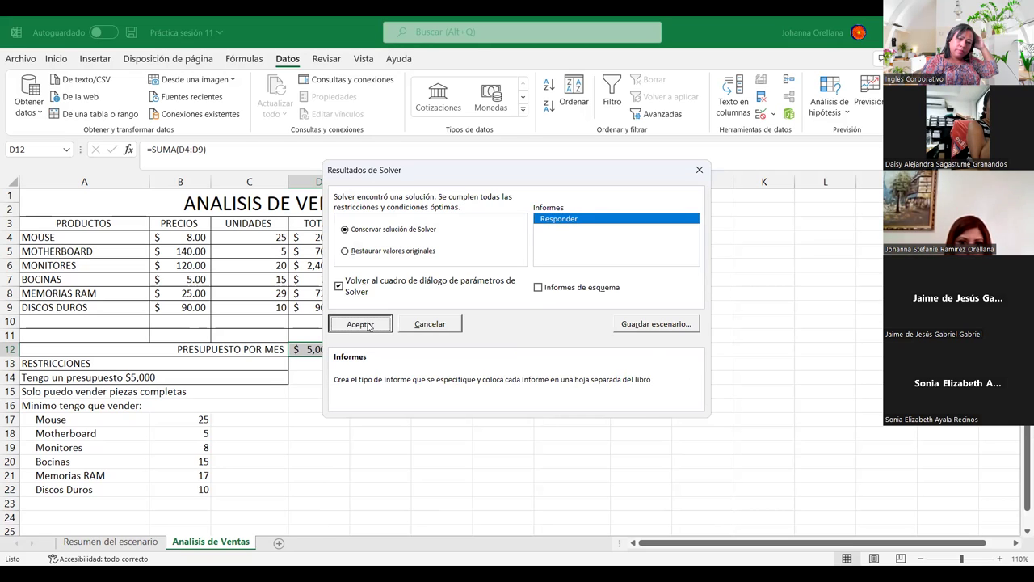
pyautogui.click(360, 324)
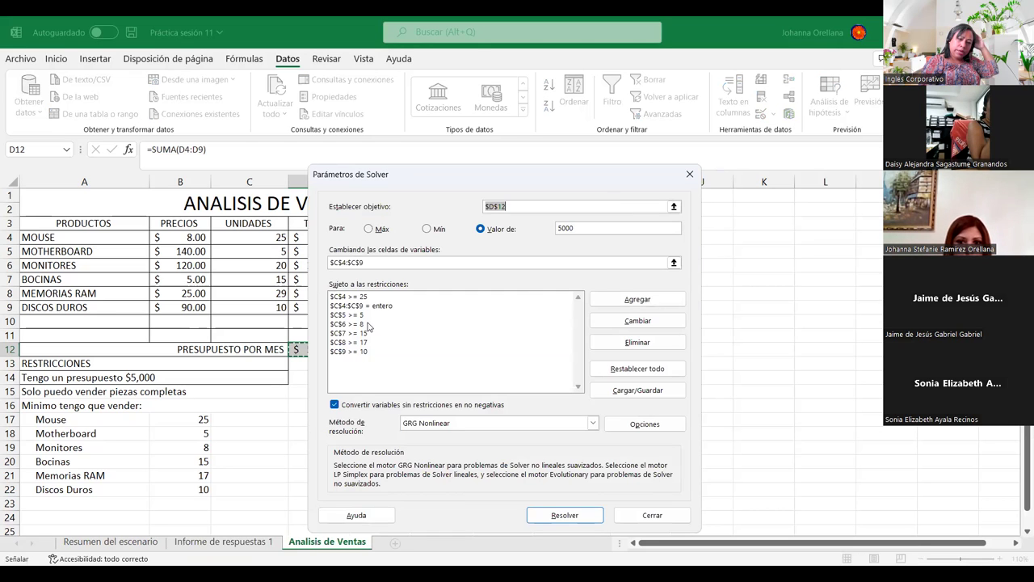
pyautogui.click(654, 508)
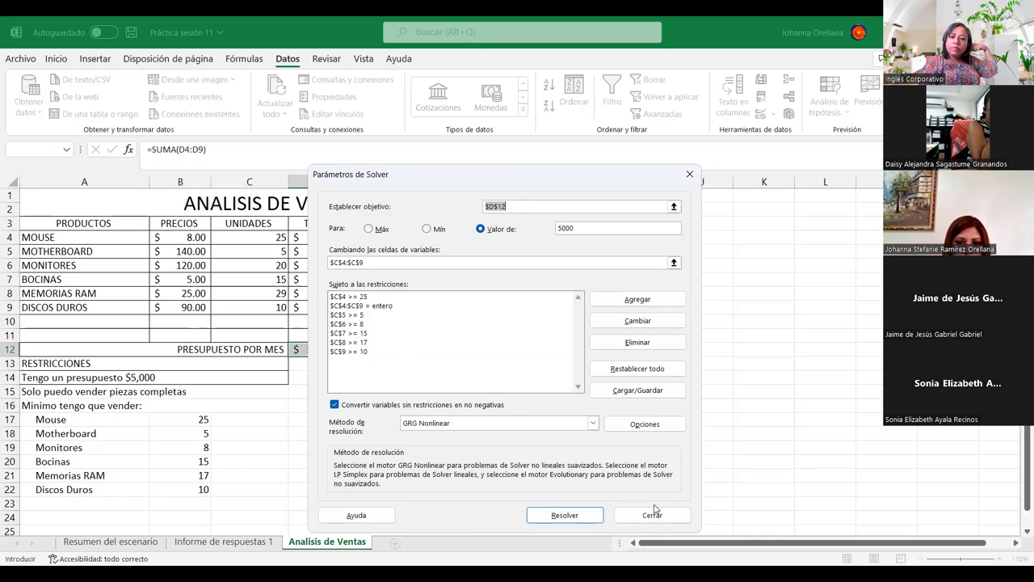
pyautogui.click(647, 516)
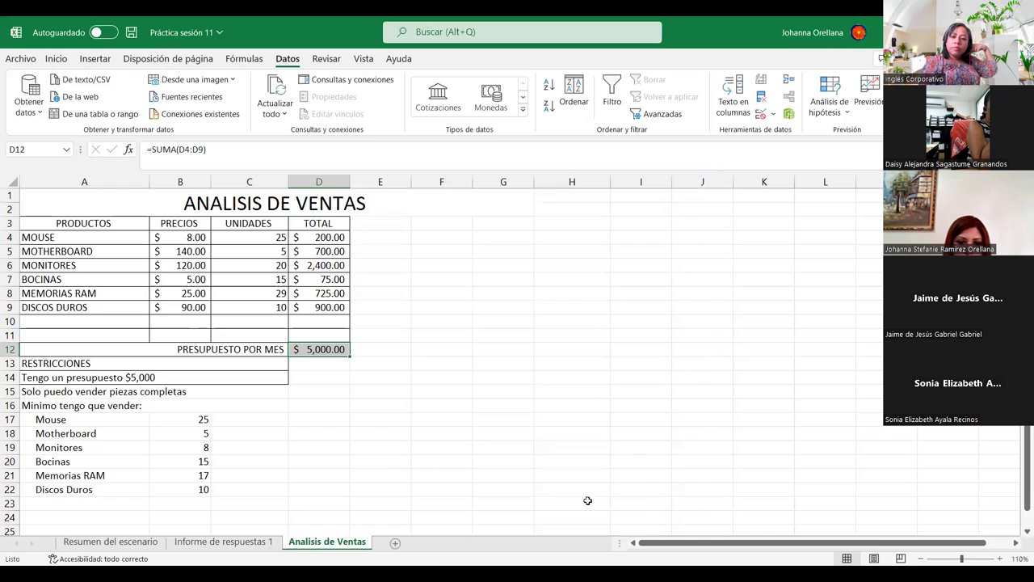
# Review Informe de respuestas 1 (units 25, 5, 20, 15, 29, 10), then return to Analisis de Ventas
pyautogui.click(231, 542)
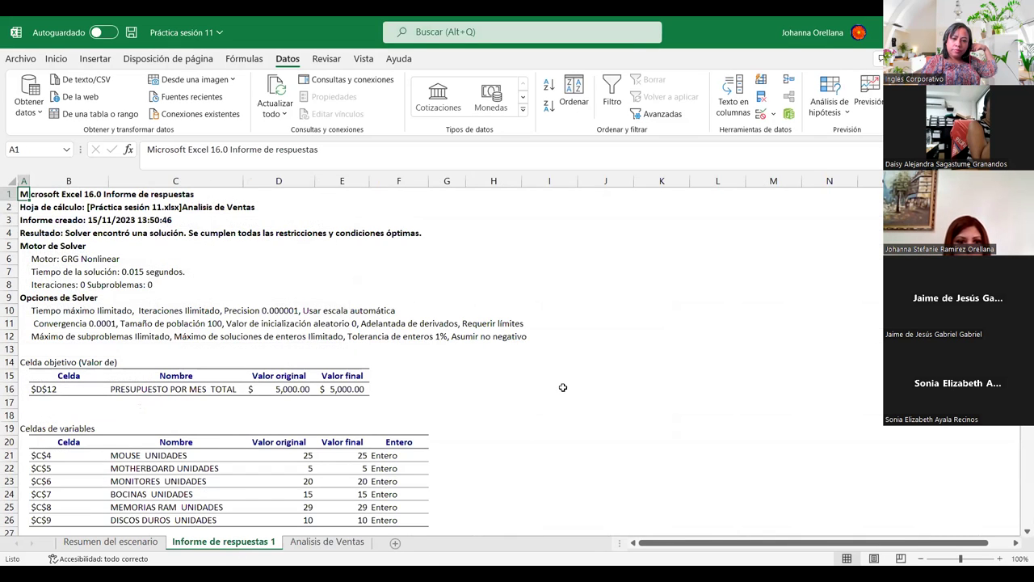
pyautogui.scroll(-2, 563, 388)
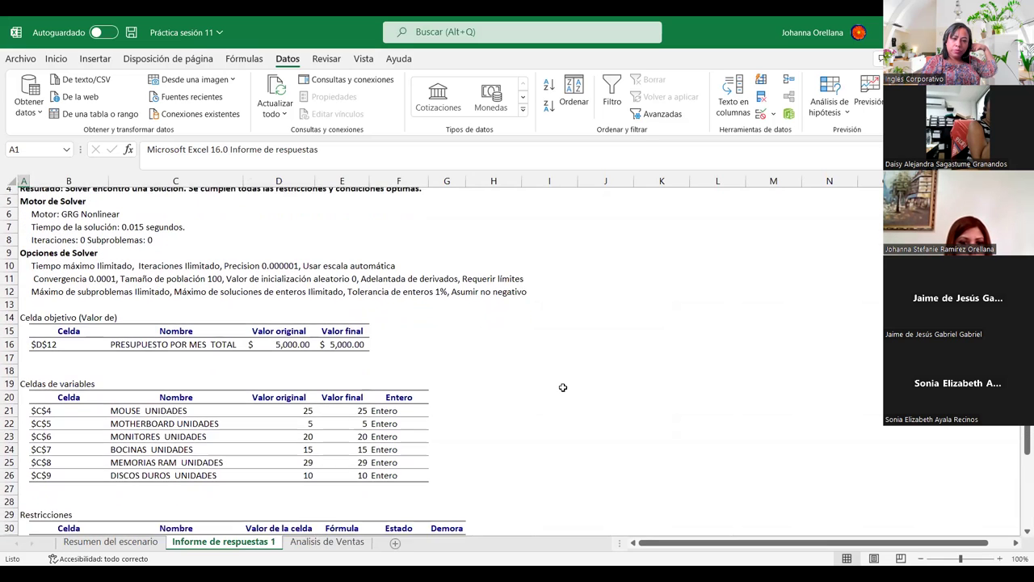
pyautogui.scroll(-1, 563, 388)
pyautogui.scroll(-1, 563, 388)
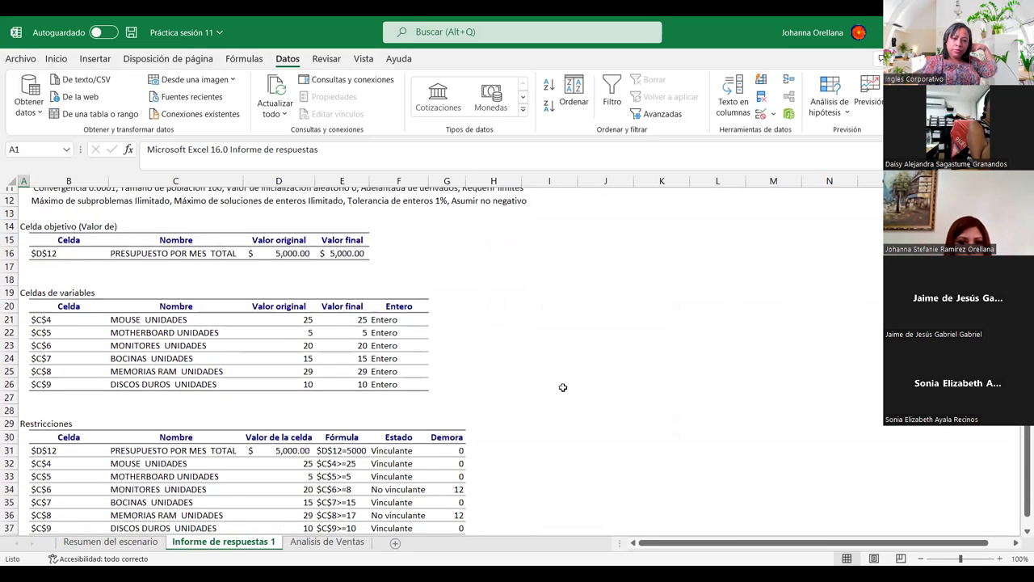
pyautogui.scroll(2, 563, 388)
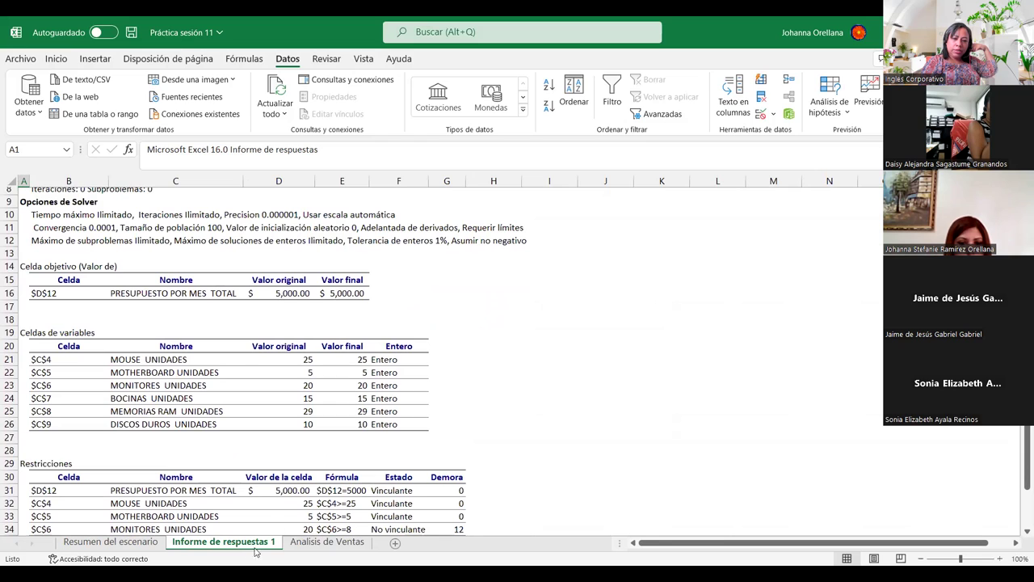
pyautogui.click(351, 542)
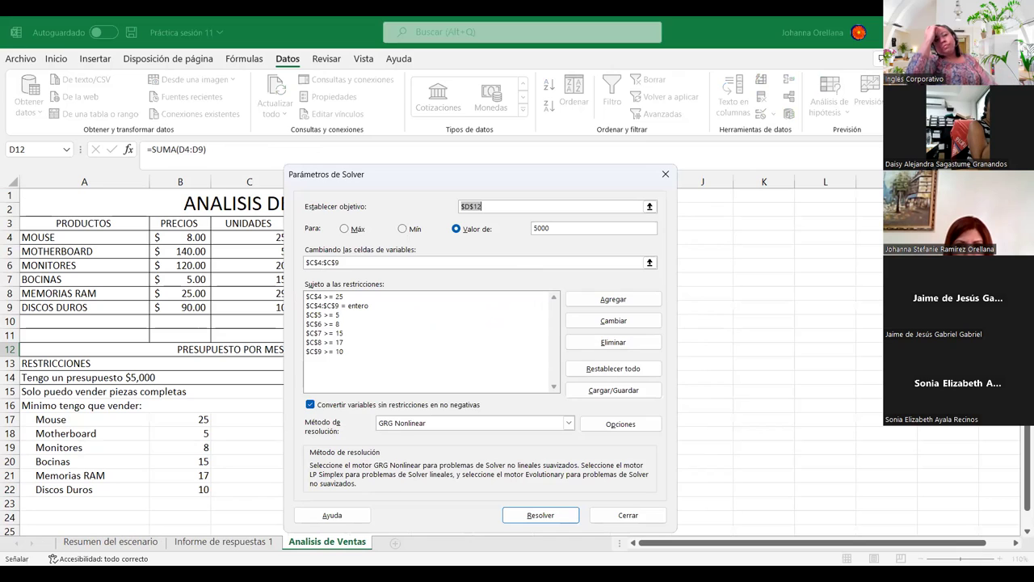
# Switch the Solver method to Simplex LP and solve the sales budget
pyautogui.click(569, 423)
pyautogui.click(499, 445)
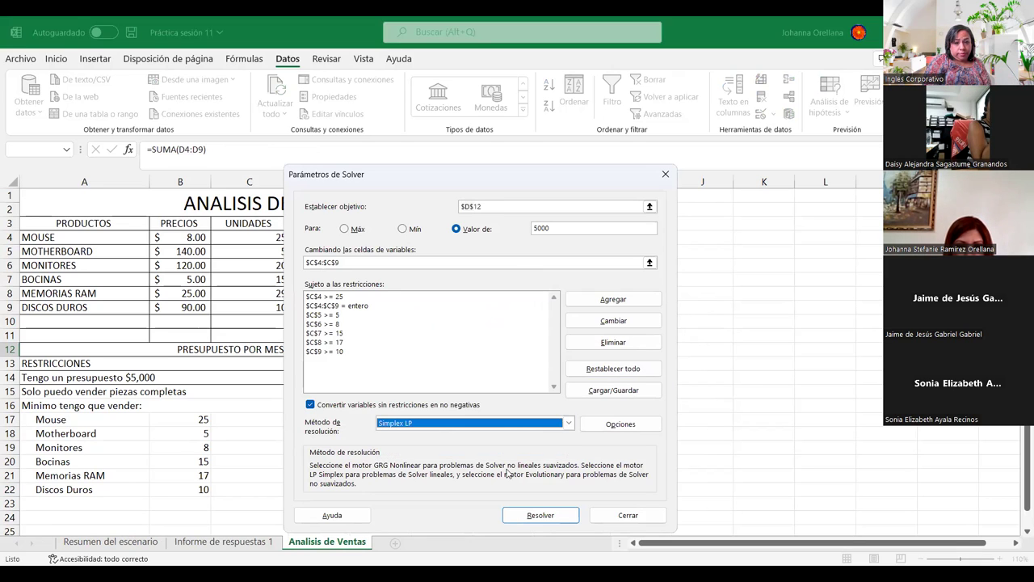
pyautogui.click(533, 518)
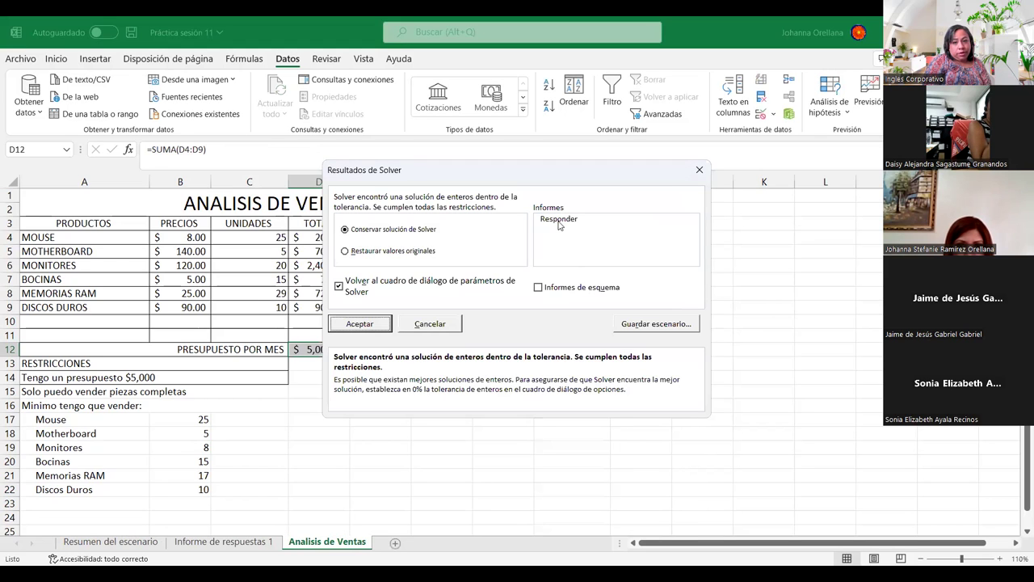
# Keep the solution with an outlined answer report, without returning to the Solver setup
pyautogui.click(559, 220)
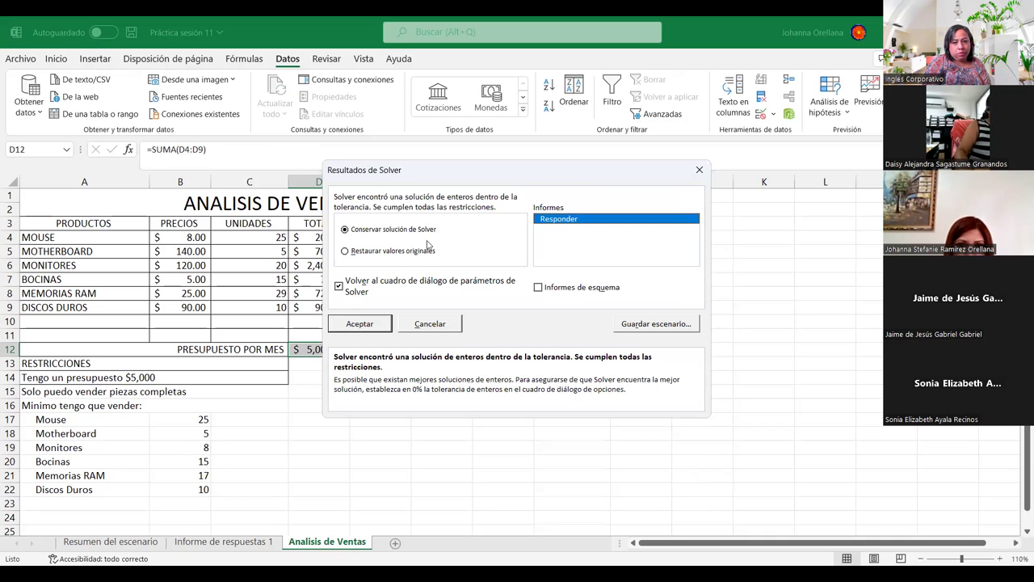
pyautogui.click(338, 286)
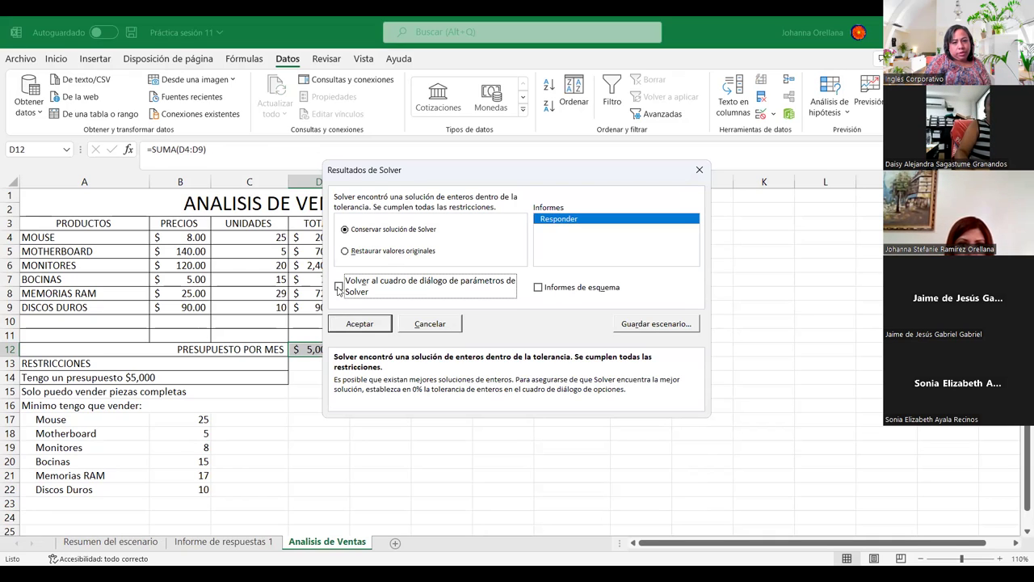
pyautogui.click(537, 289)
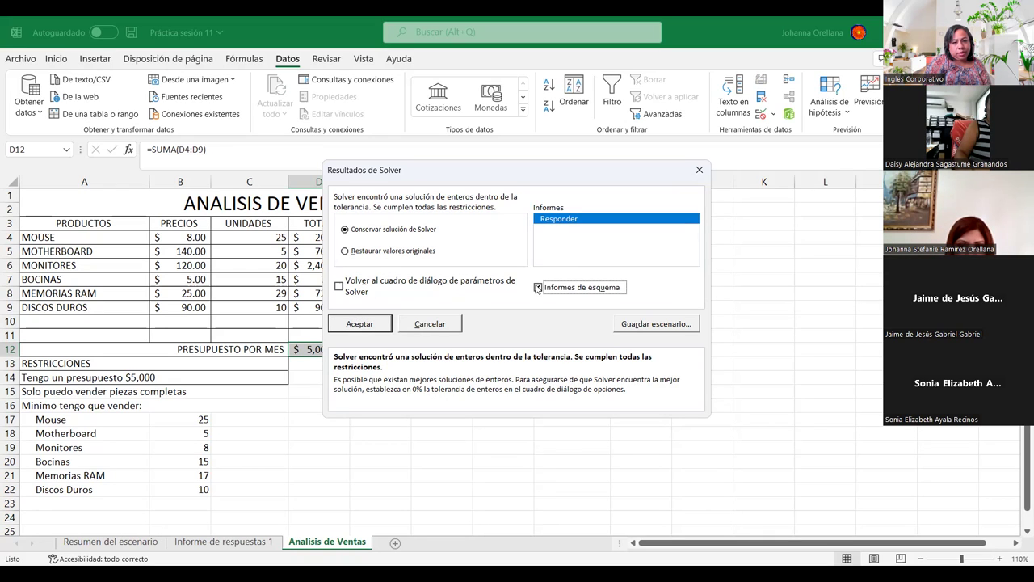
pyautogui.click(358, 322)
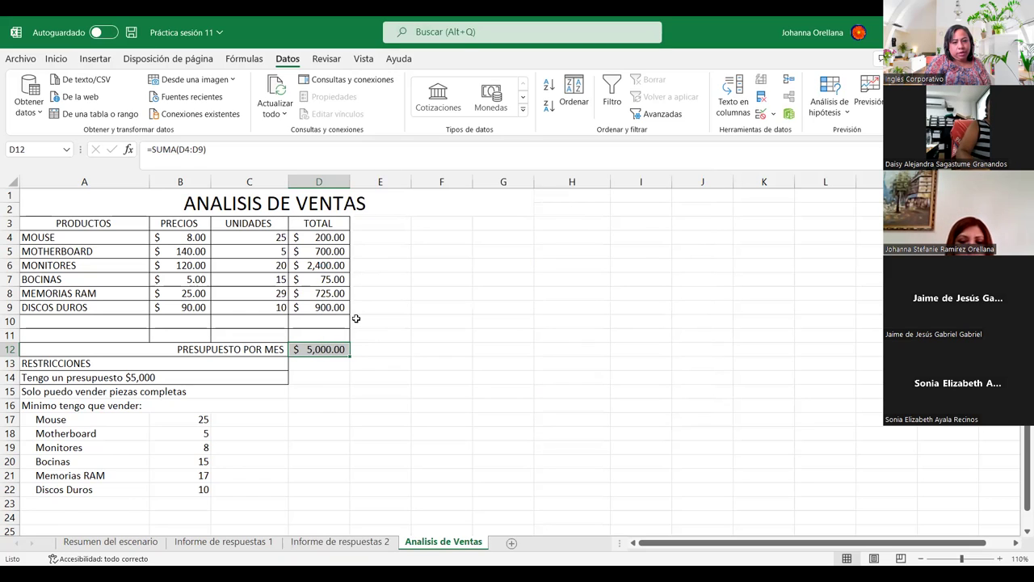
# Scroll through the new Informe de respuestas 2 answer report
pyautogui.click(335, 541)
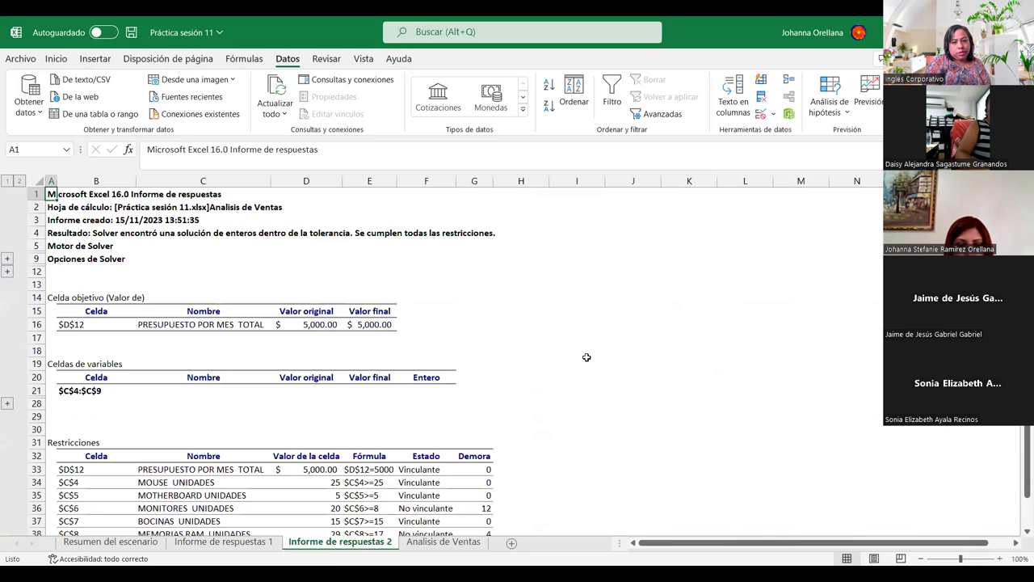
pyautogui.scroll(-3, 586, 357)
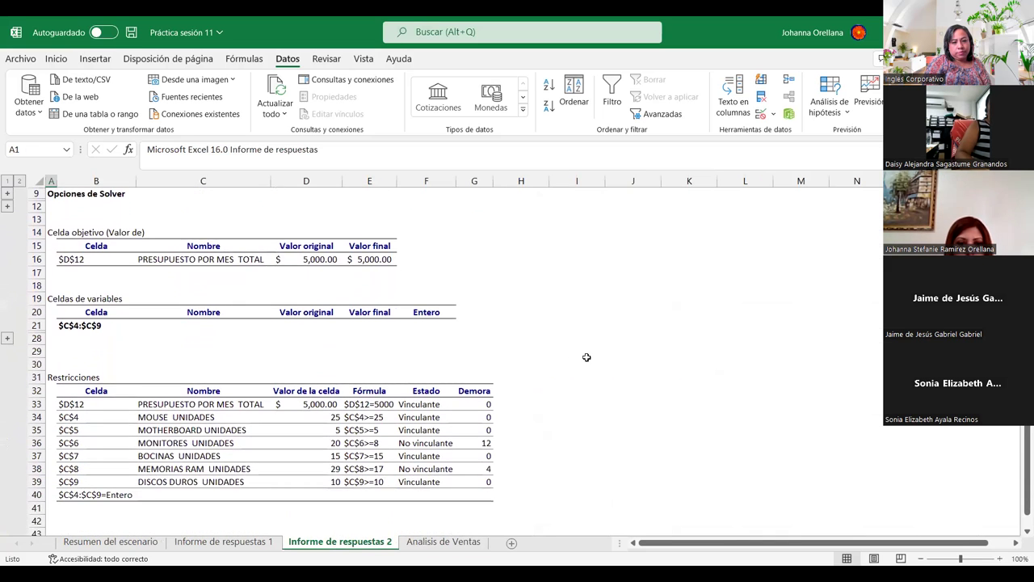
pyautogui.scroll(-2, 586, 357)
pyautogui.scroll(5, 586, 357)
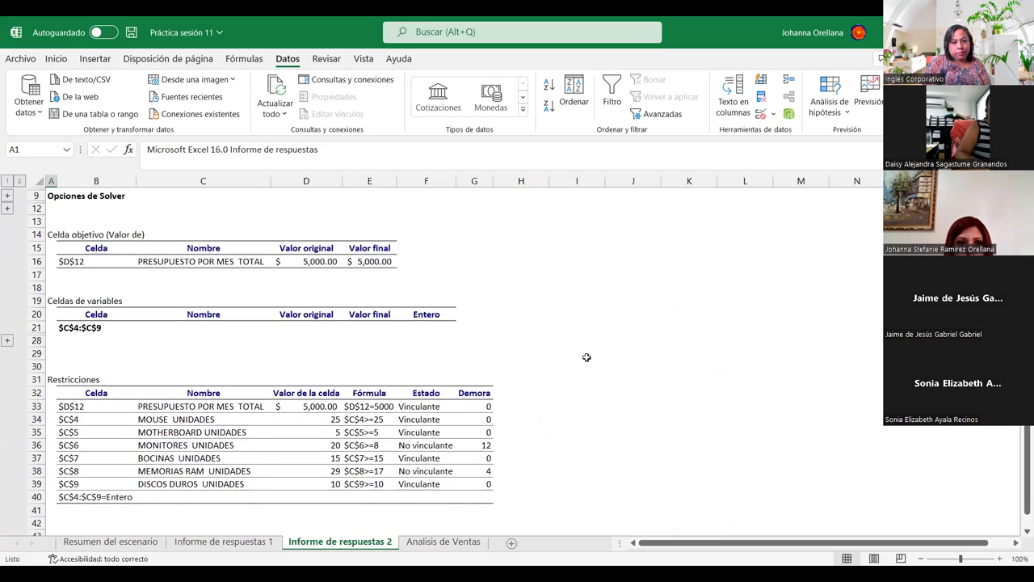
pyautogui.scroll(-2, 586, 357)
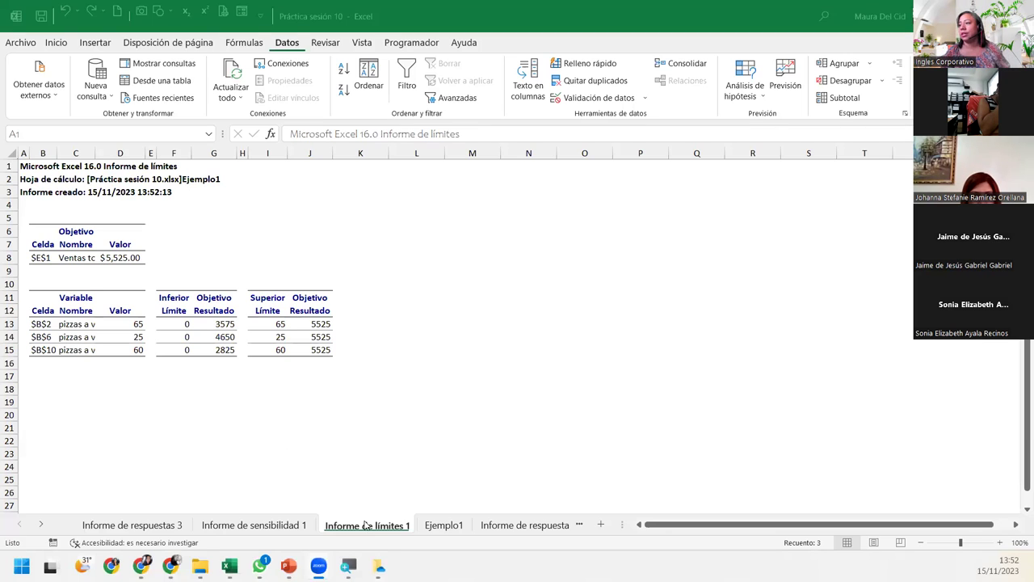
# Delete the Informe de límites 1 and Informe de sensibilidad 1 sheets, then open Informe de respuestas 3
pyautogui.click(388, 530)
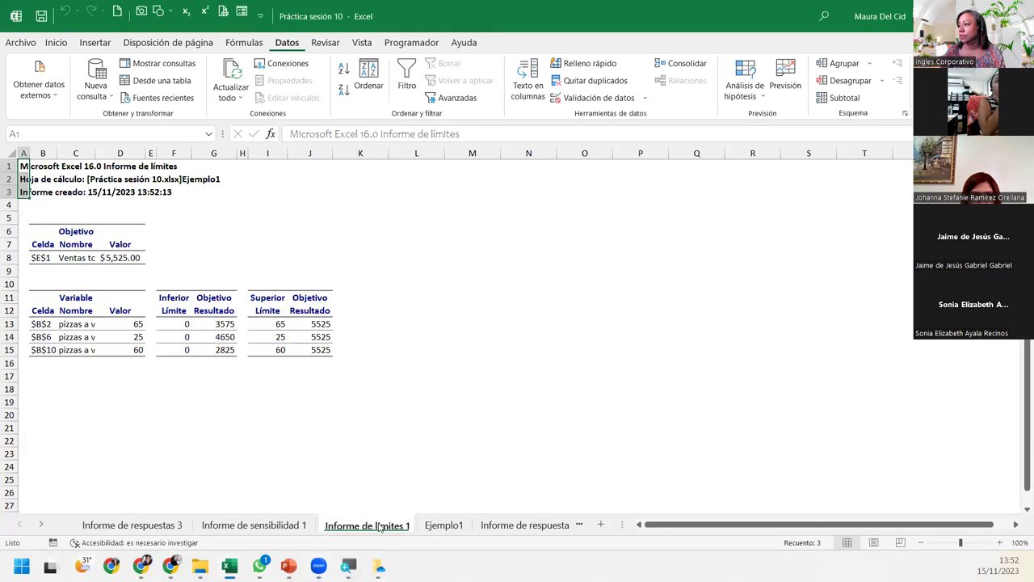
pyautogui.rightClick(388, 530)
pyautogui.click(452, 384)
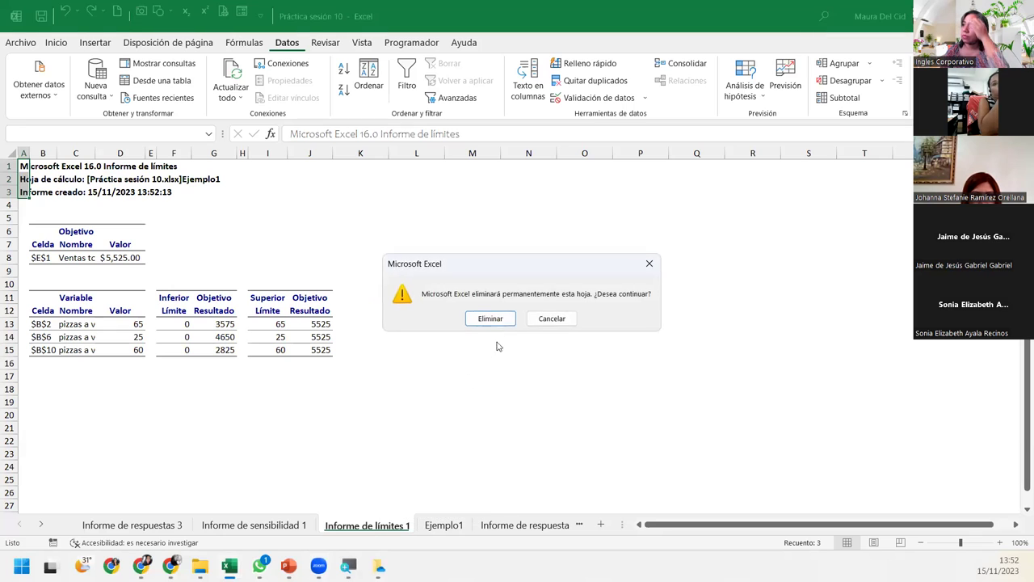
pyautogui.click(481, 317)
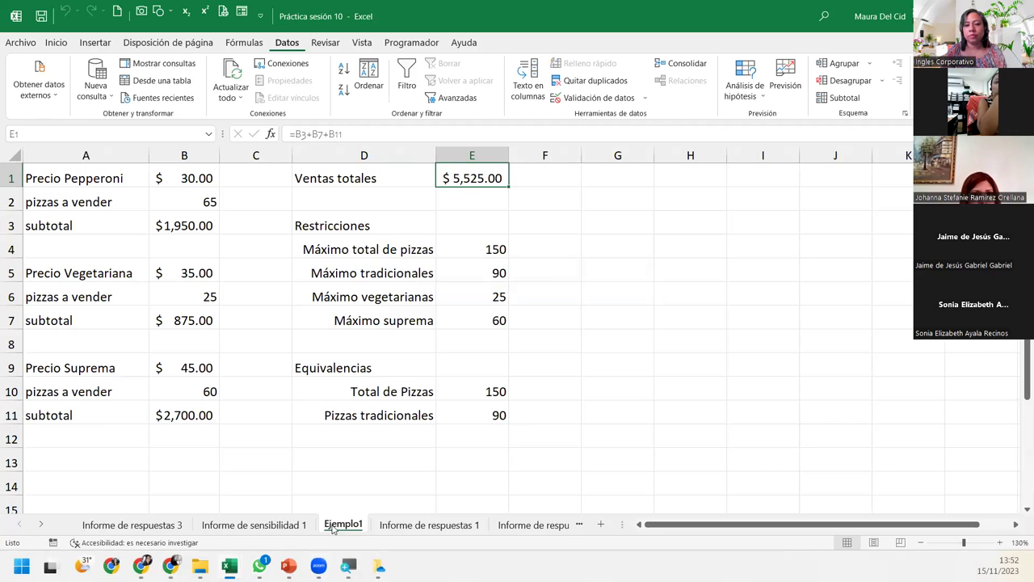
pyautogui.click(254, 525)
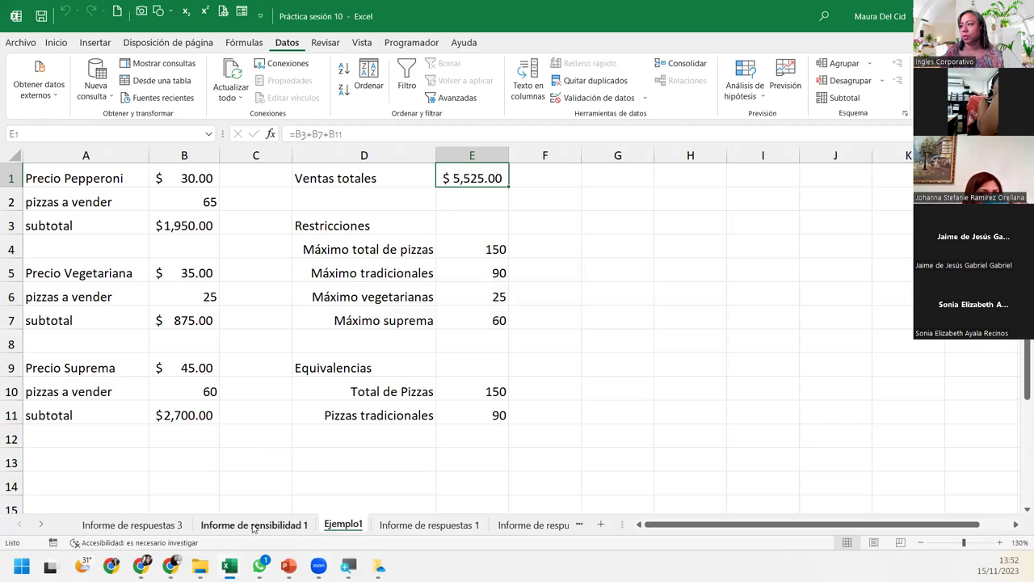
pyautogui.rightClick(254, 526)
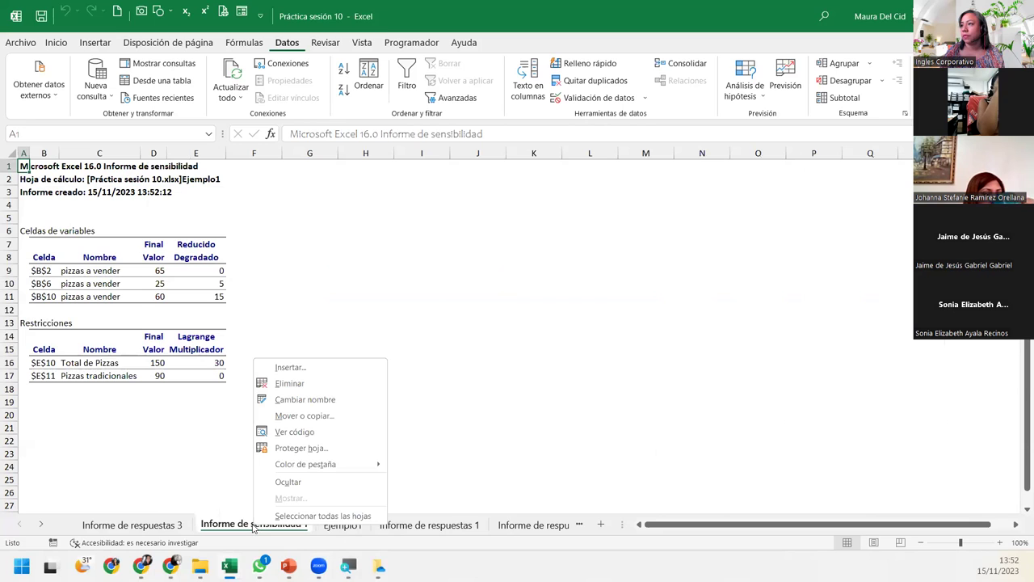
pyautogui.click(329, 386)
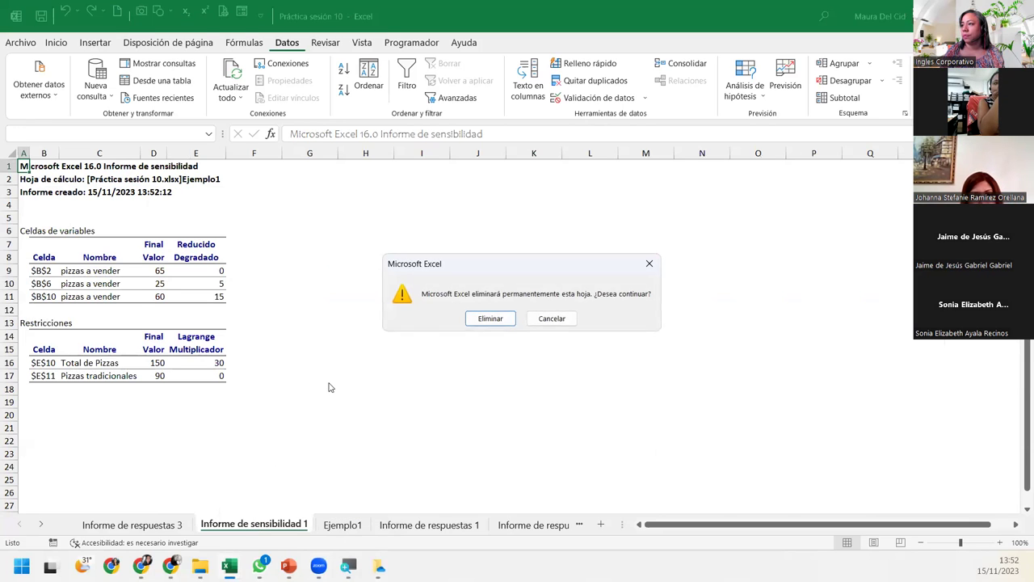
pyautogui.click(492, 316)
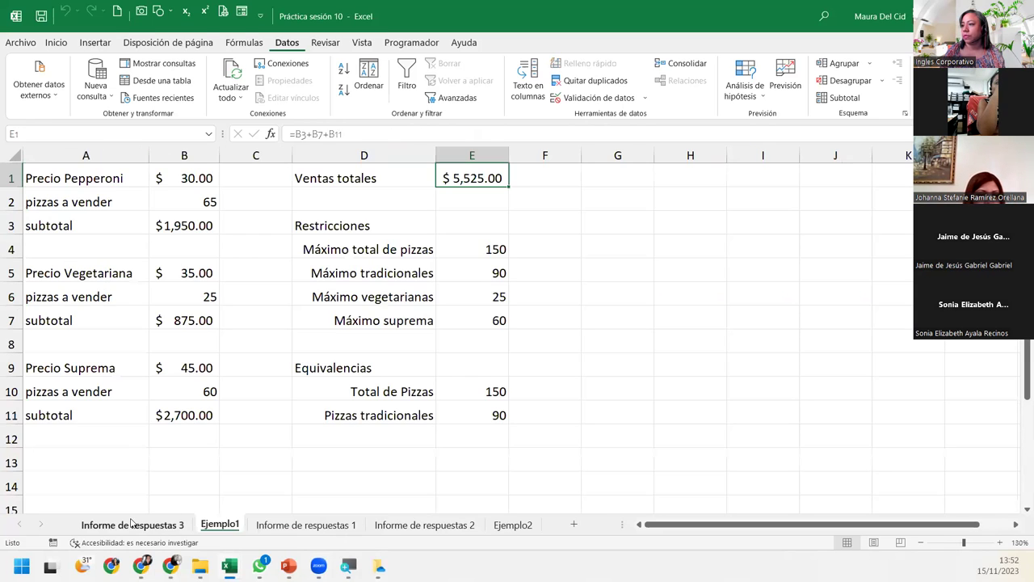
pyautogui.click(133, 525)
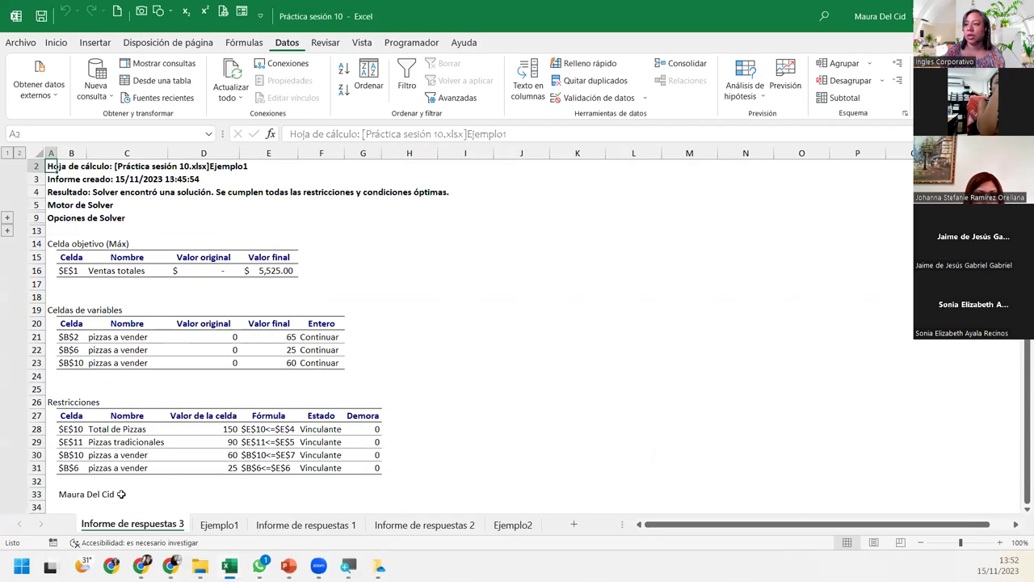
pyautogui.click(63, 493)
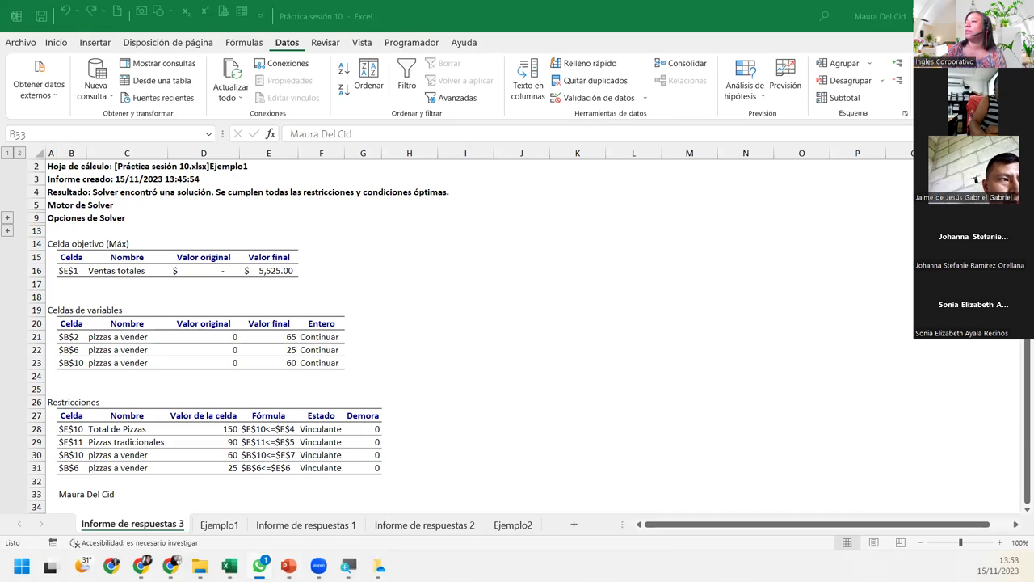
pyautogui.click(74, 500)
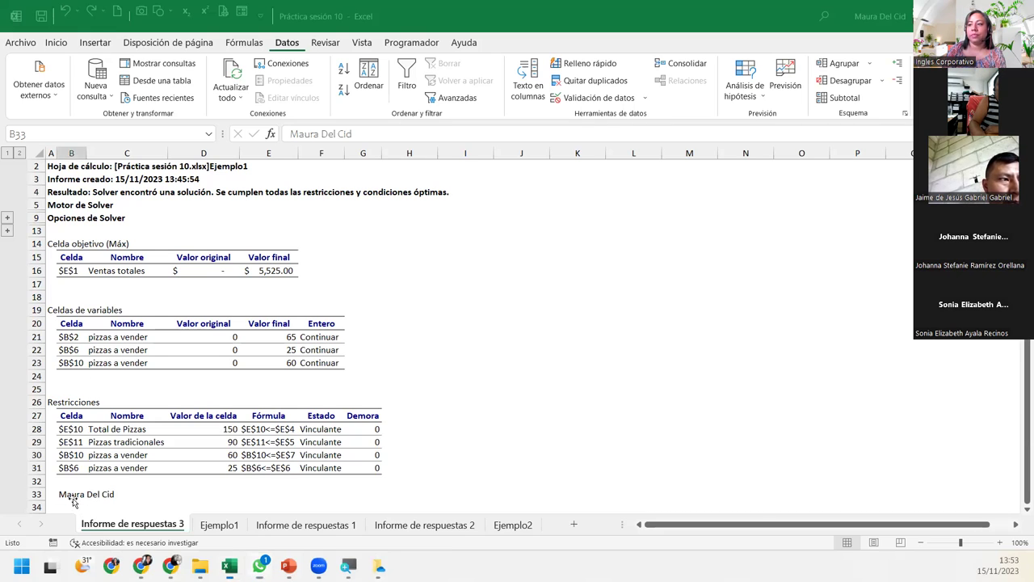
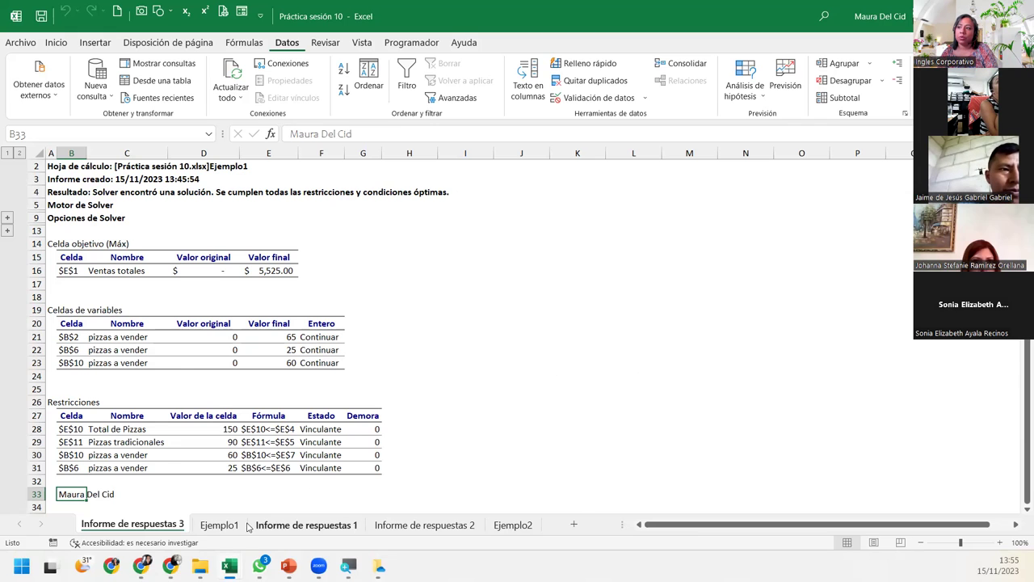
# Look over the Ejemplo1 pizza sheet and the Ejemplo2 Archivadores quantity in C12
pyautogui.click(220, 524)
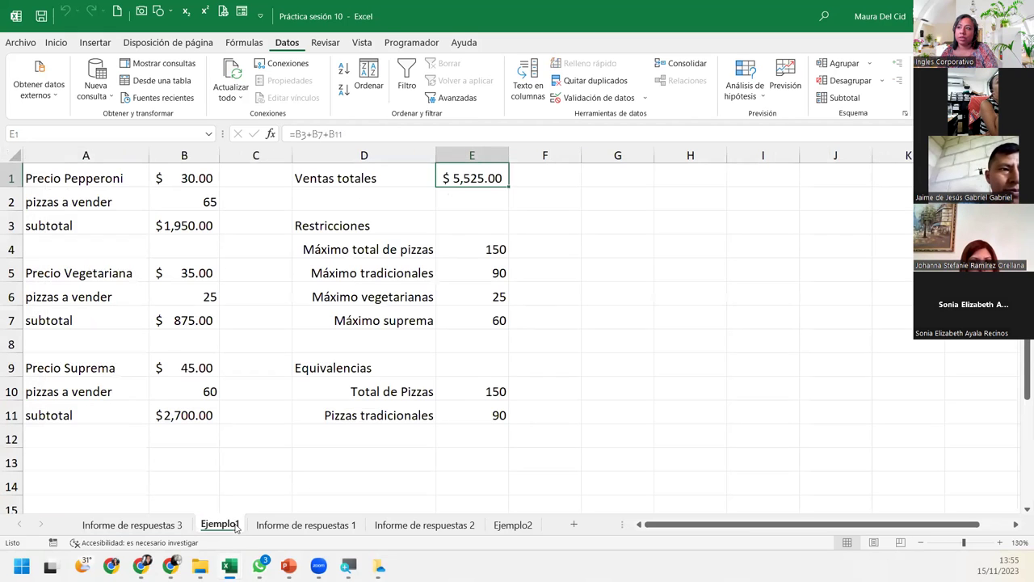
pyautogui.click(513, 524)
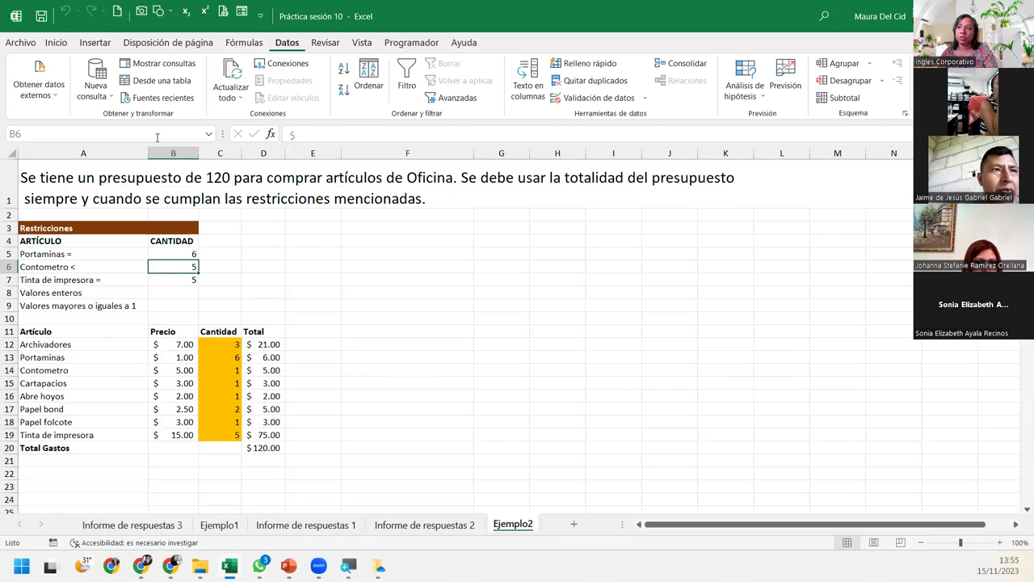
pyautogui.click(231, 342)
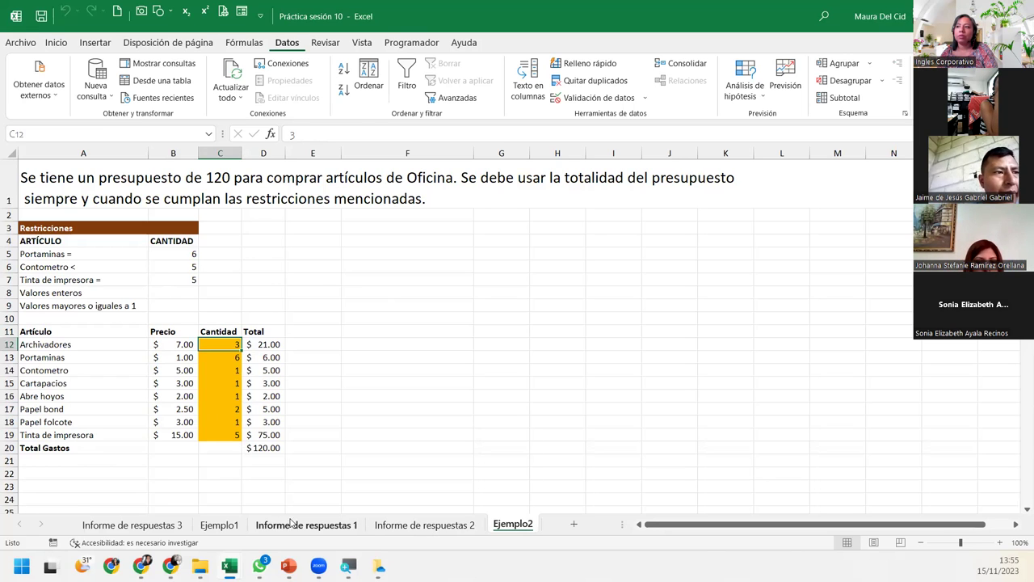
# Flip through the answer reports, then bring the Práctica sesión 11 workbook forward
pyautogui.click(208, 528)
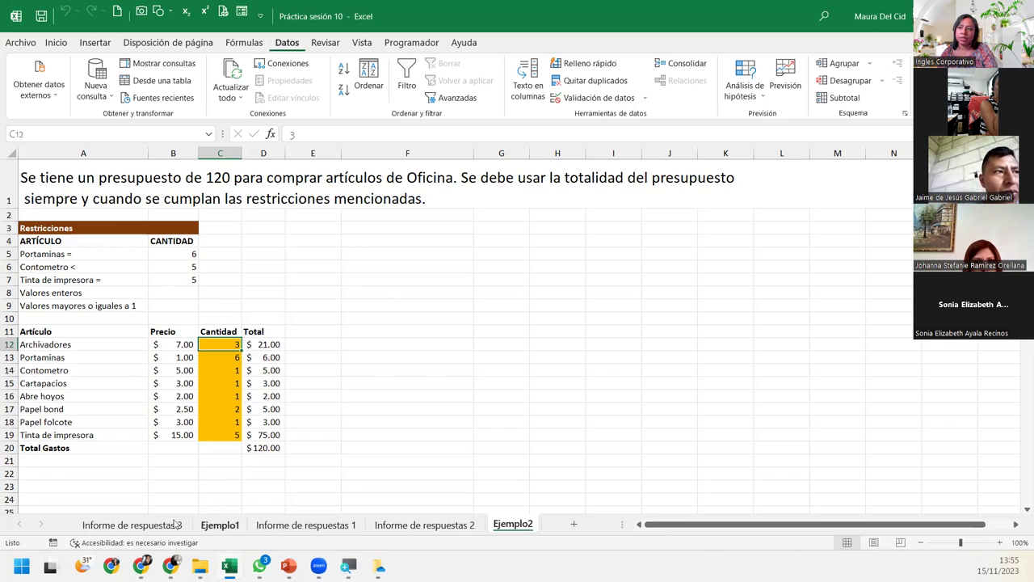
pyautogui.click(213, 526)
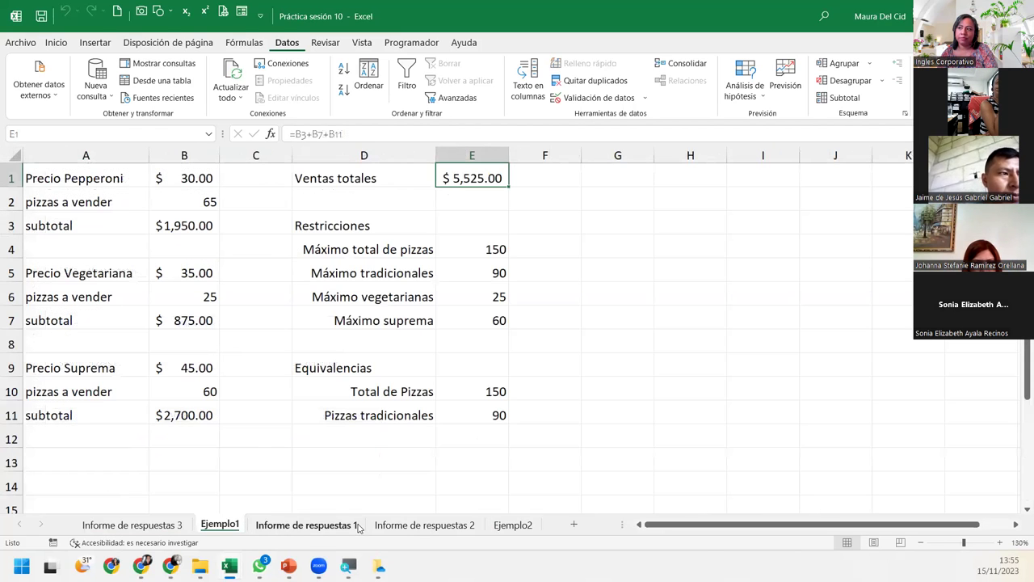
pyautogui.click(355, 528)
pyautogui.moveTo(230, 565)
pyautogui.click(197, 493)
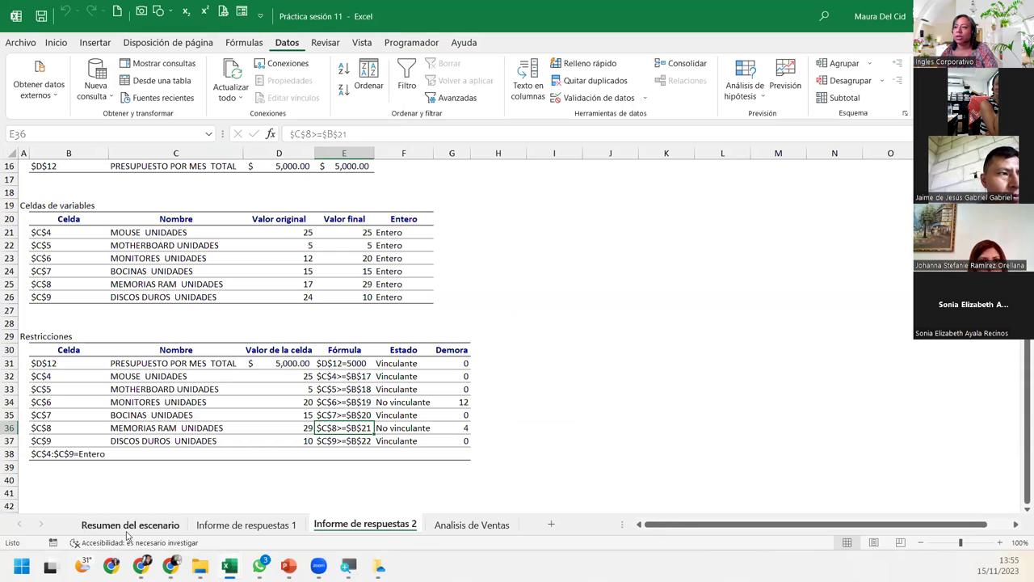
# Review Resumen del escenario and Informe de respuestas 1, then select D12 on Analisis de Ventas
pyautogui.click(127, 527)
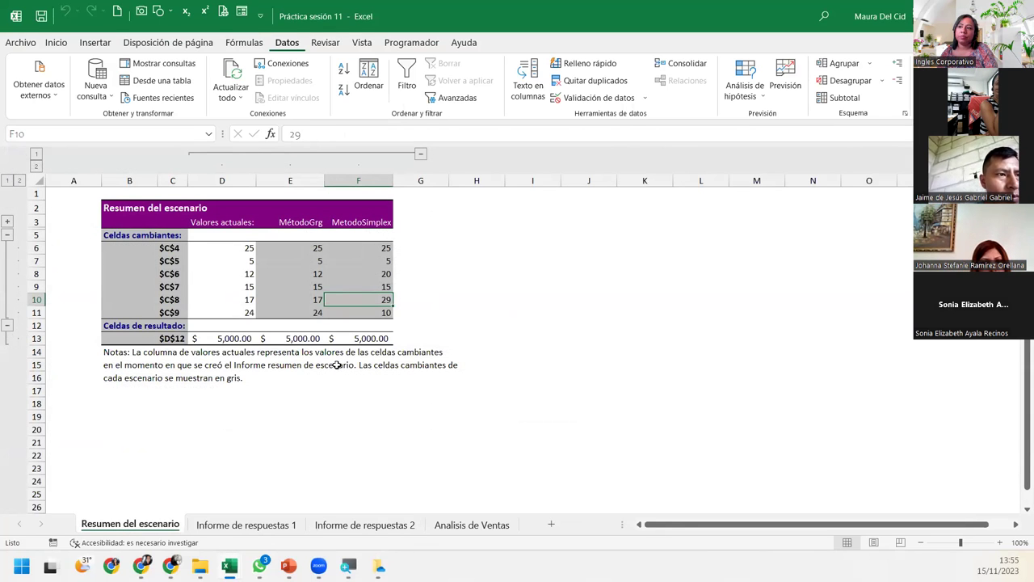
pyautogui.click(269, 526)
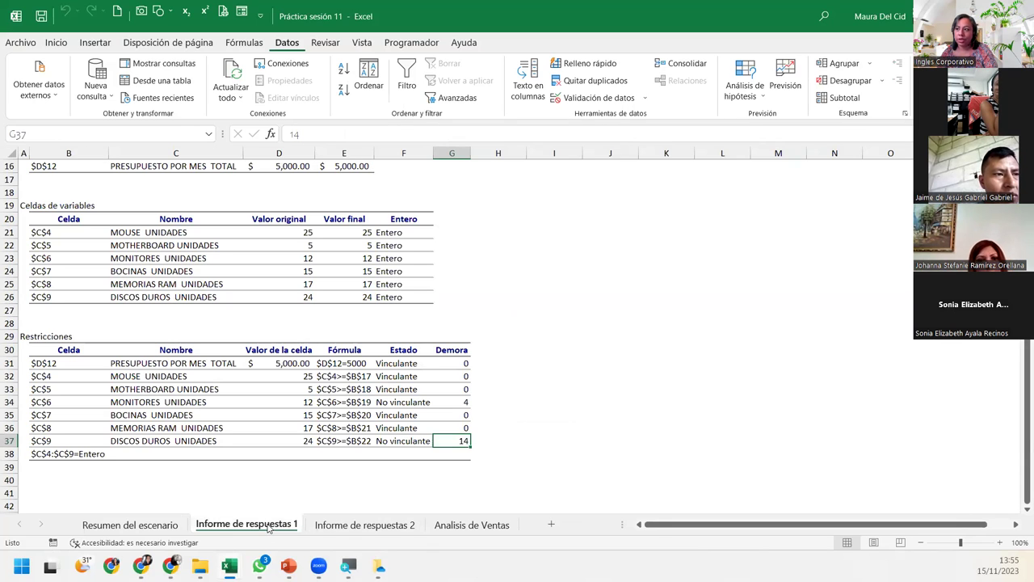
pyautogui.click(164, 527)
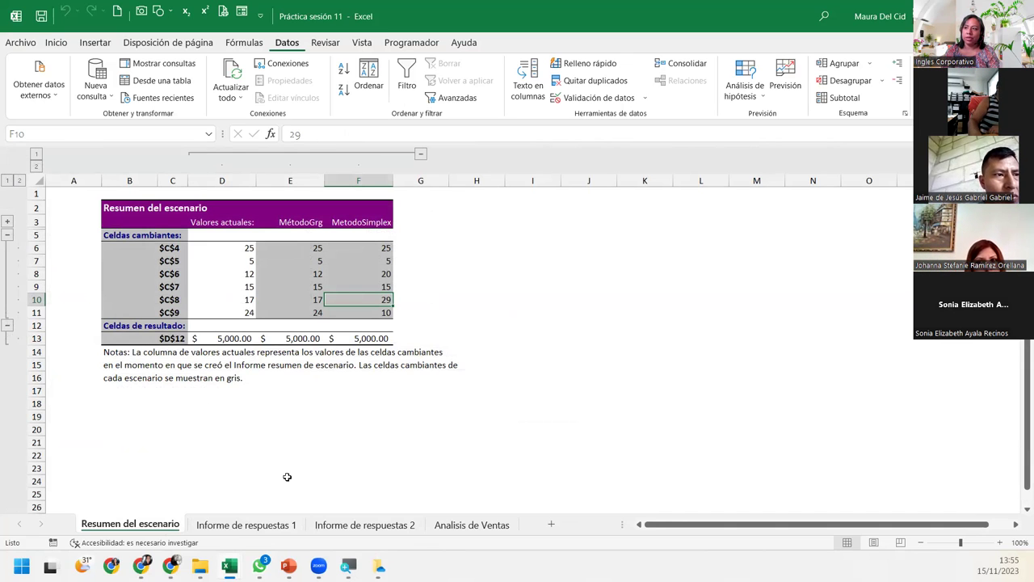
pyautogui.click(472, 524)
pyautogui.click(358, 341)
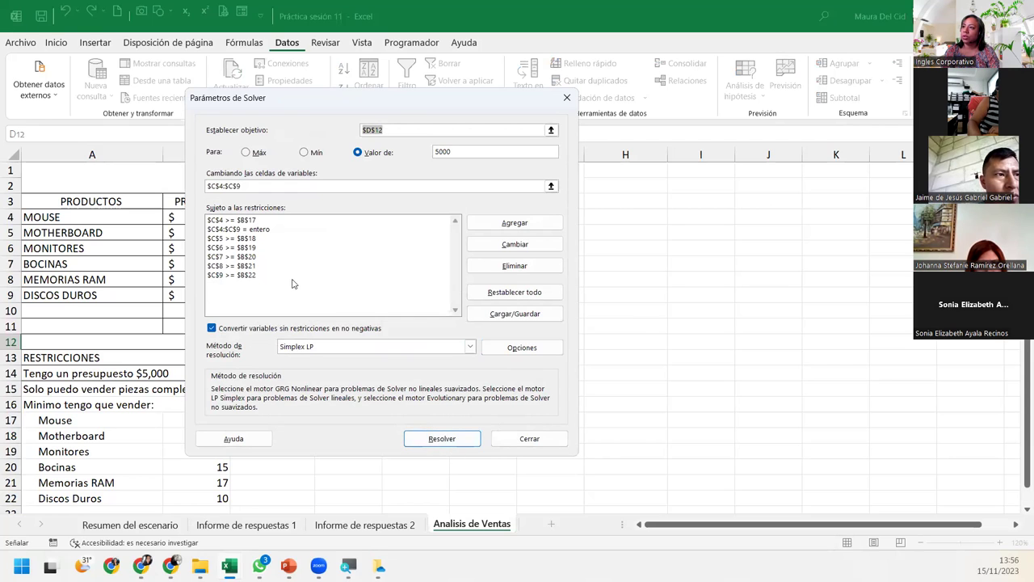
# Run Solver on the Analisis de Ventas budget model
pyautogui.moveTo(395, 101); pyautogui.dragTo(514, 87)
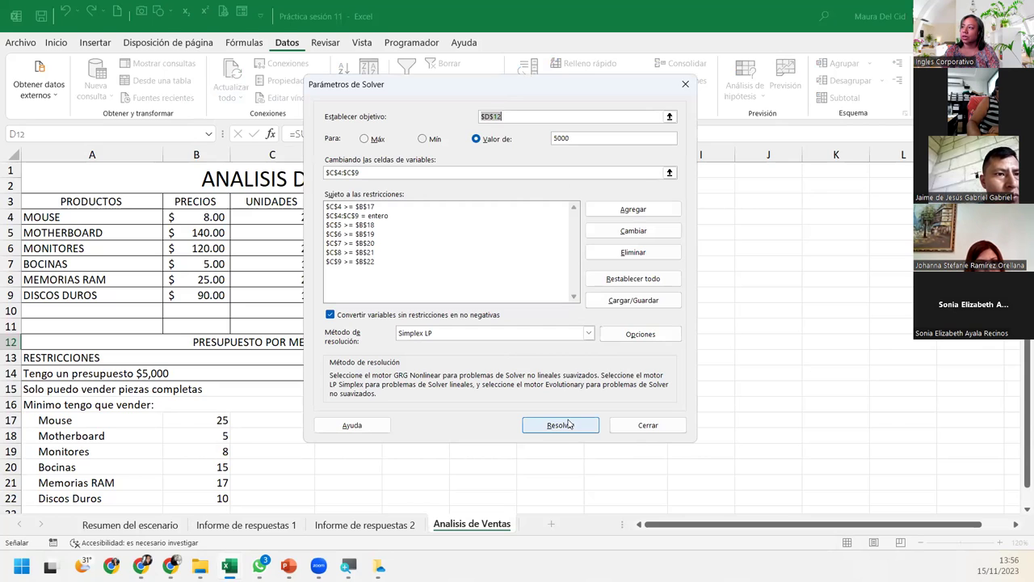
pyautogui.click(622, 299)
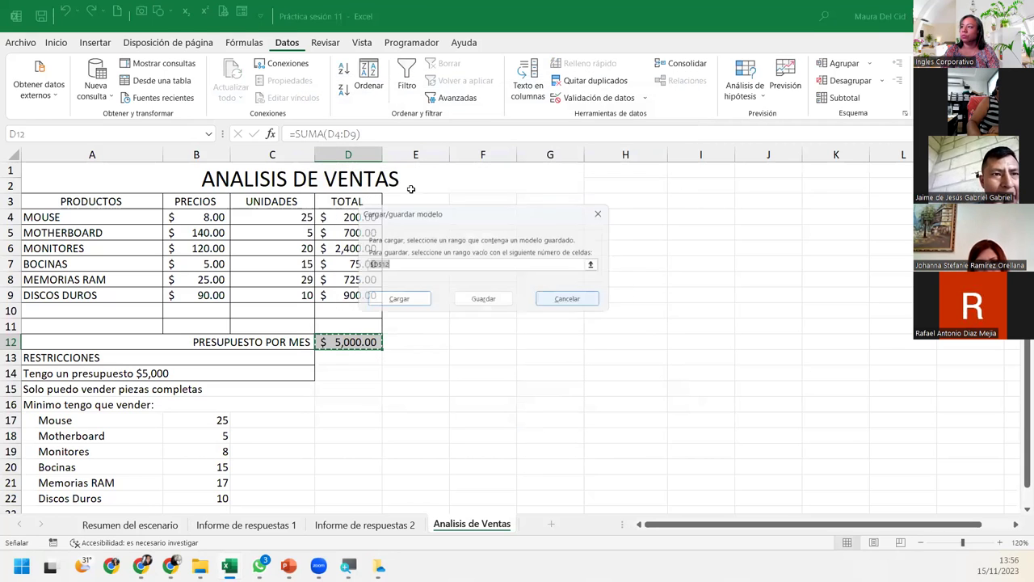
pyautogui.click(572, 299)
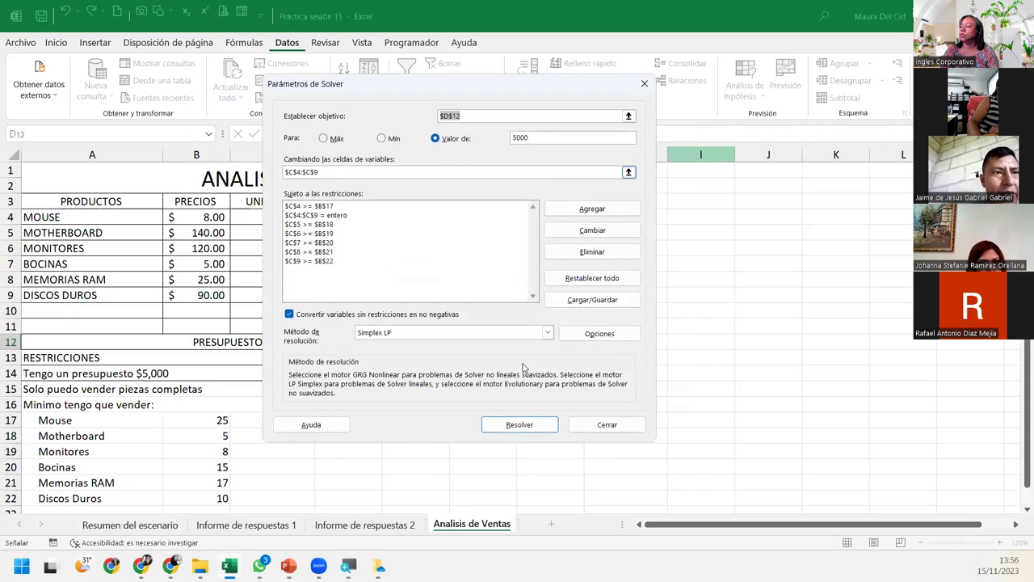
pyautogui.click(517, 424)
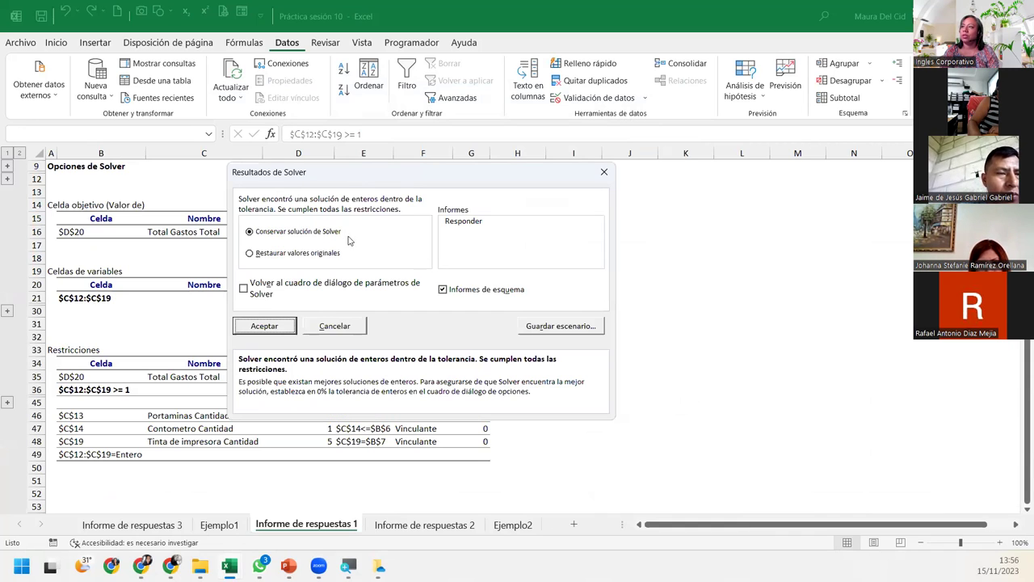
# Generate a Responder answer report with original values restored, then view the new report tabs
pyautogui.click(442, 289)
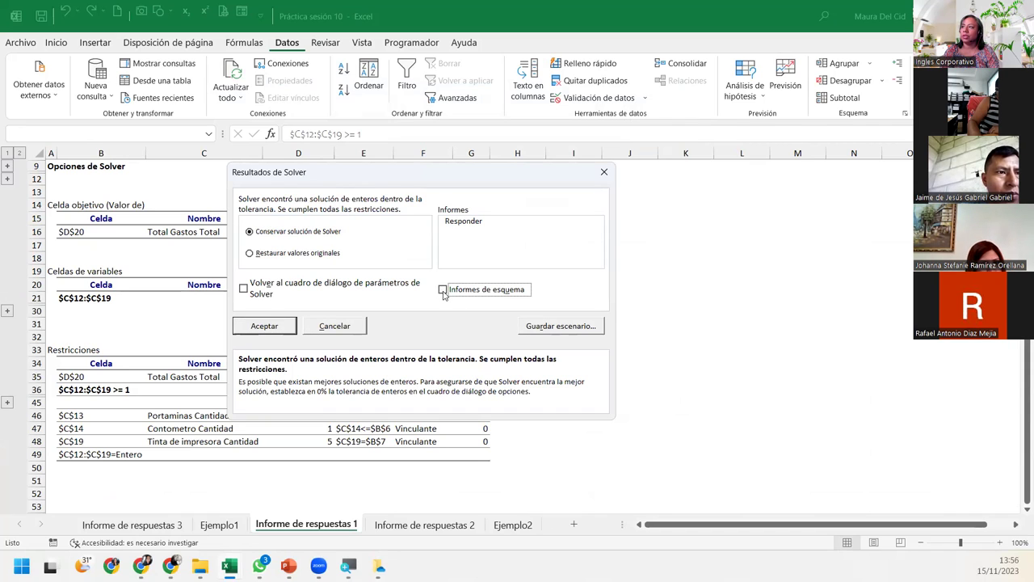
pyautogui.click(474, 226)
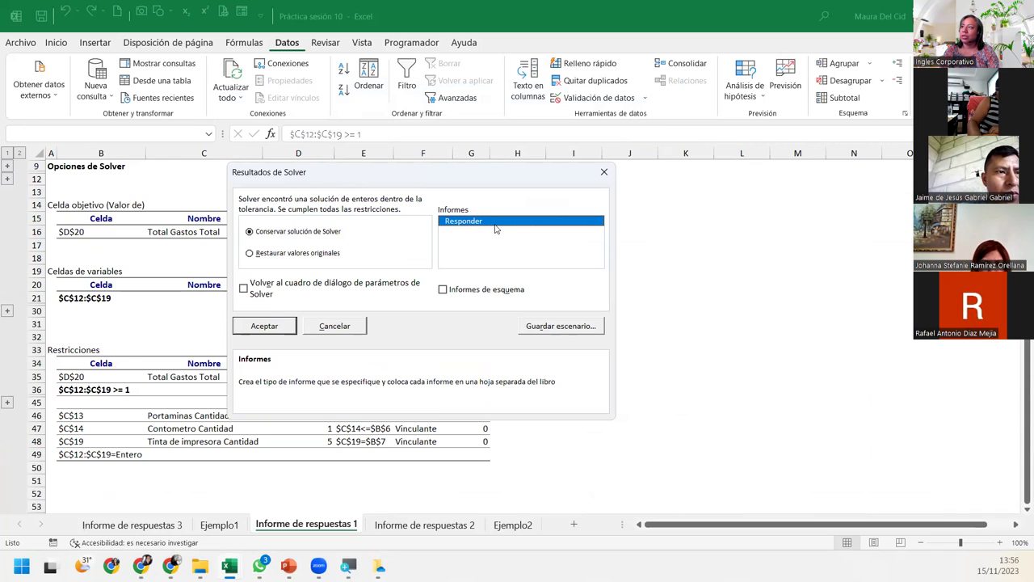
pyautogui.click(255, 254)
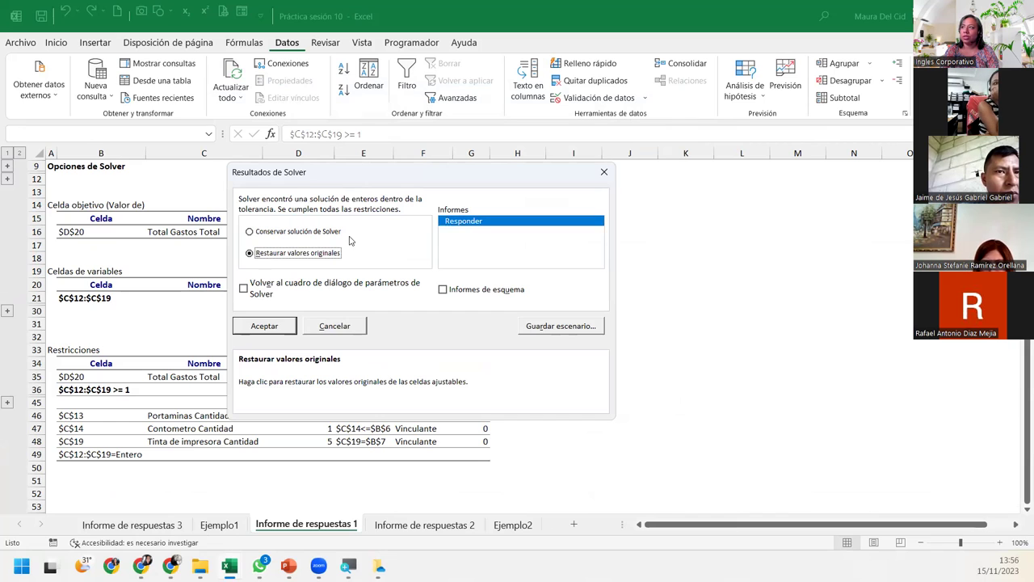
pyautogui.click(442, 289)
pyautogui.click(263, 325)
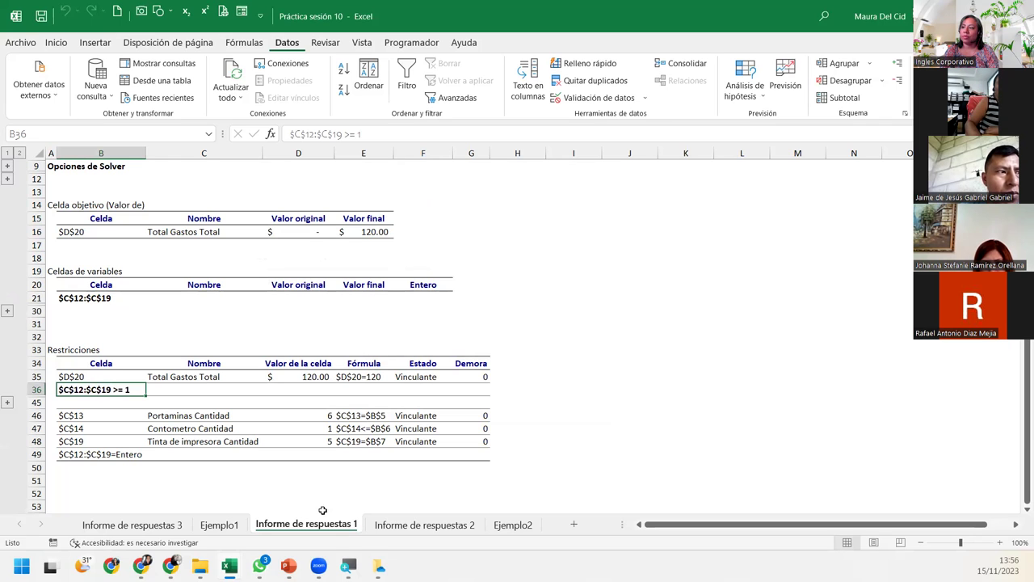
pyautogui.click(424, 525)
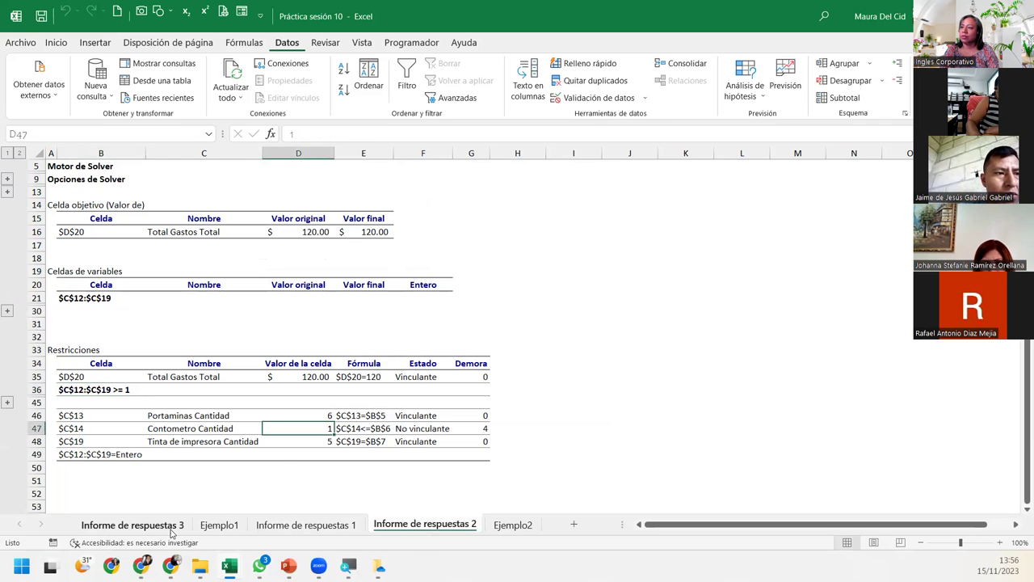
pyautogui.click(171, 525)
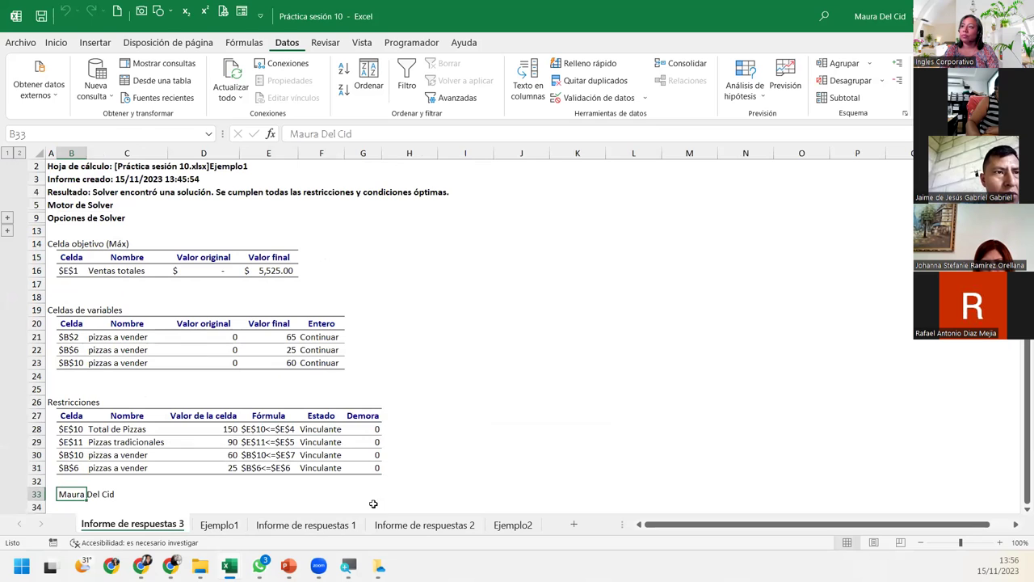
# Bring Práctica sesión 11 forward and scroll through the new Informe de respuestas 3 report
pyautogui.moveTo(235, 559)
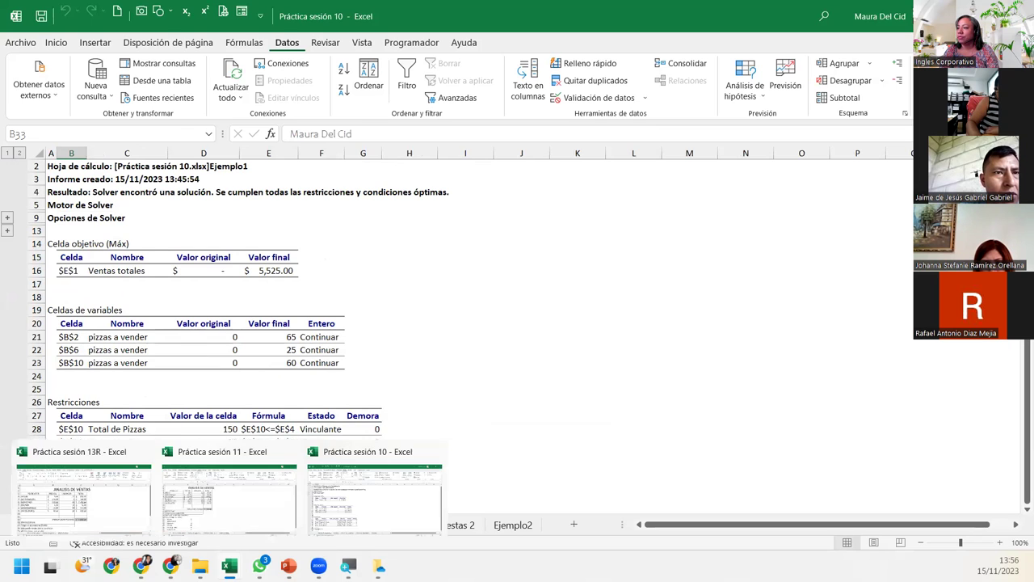
pyautogui.click(240, 502)
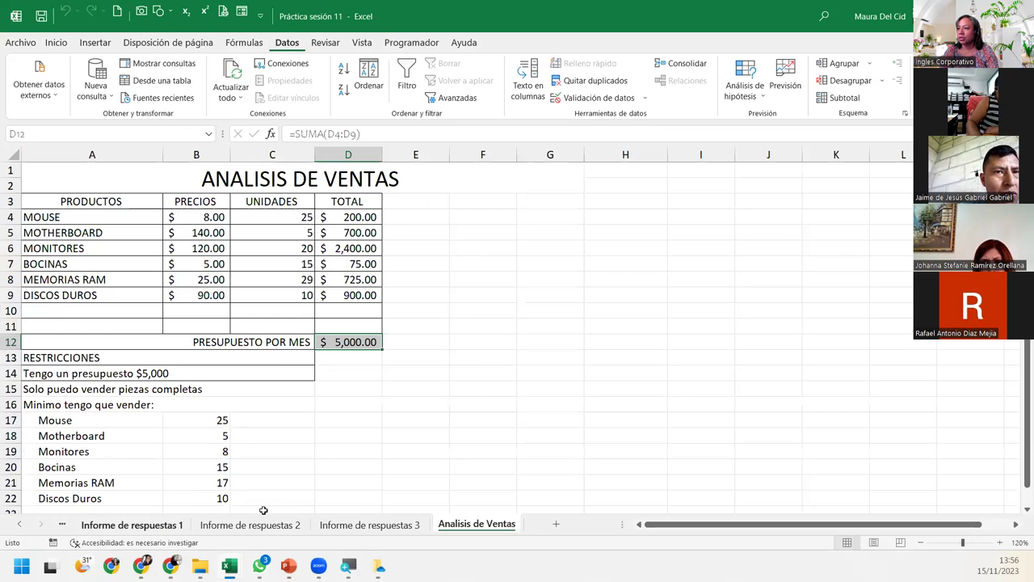
pyautogui.click(361, 518)
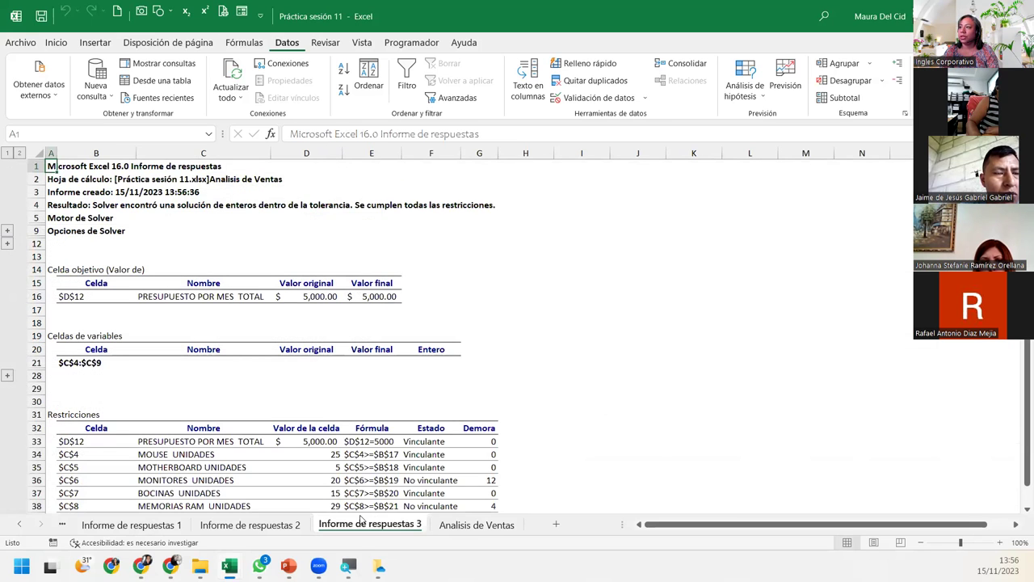
pyautogui.scroll(-2, 377, 476)
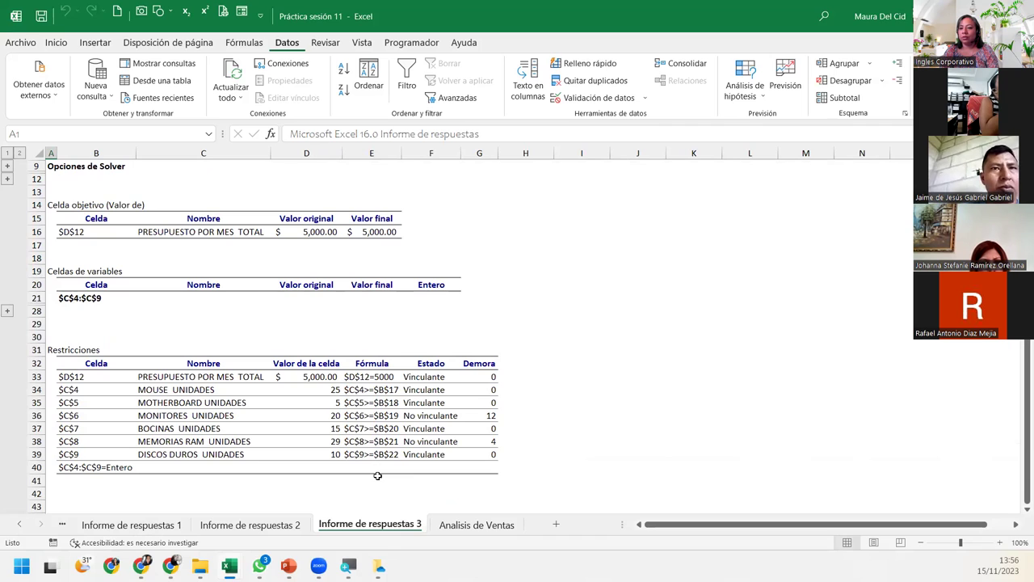
pyautogui.scroll(2, 378, 476)
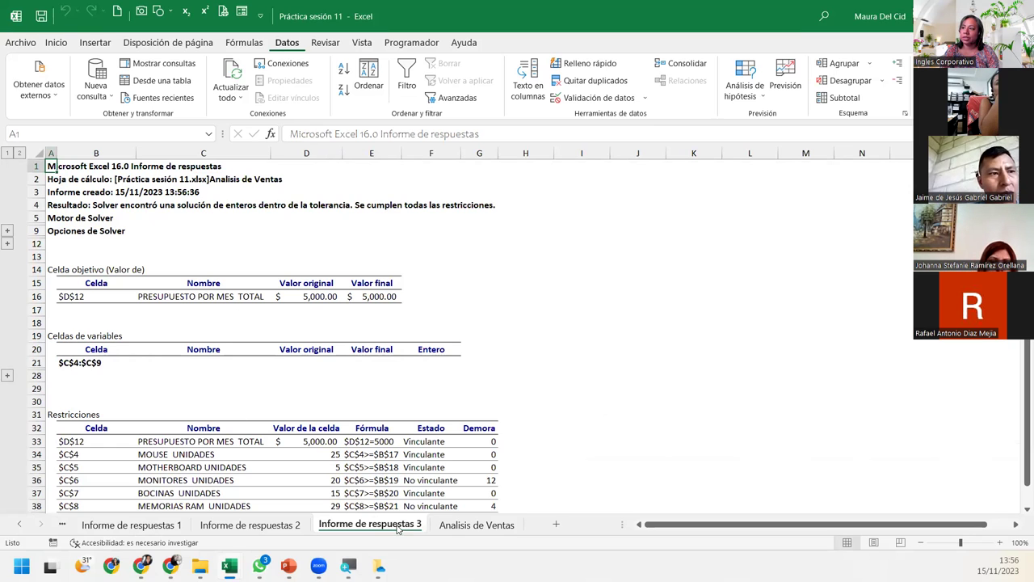
pyautogui.scroll(-1, 365, 441)
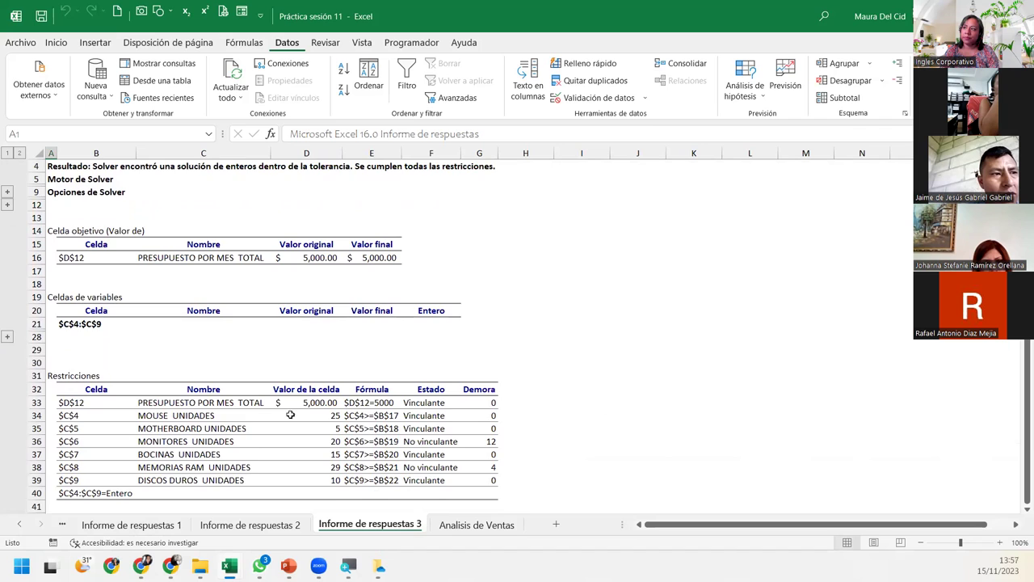
pyautogui.scroll(1, 290, 415)
pyautogui.scroll(-2, 267, 415)
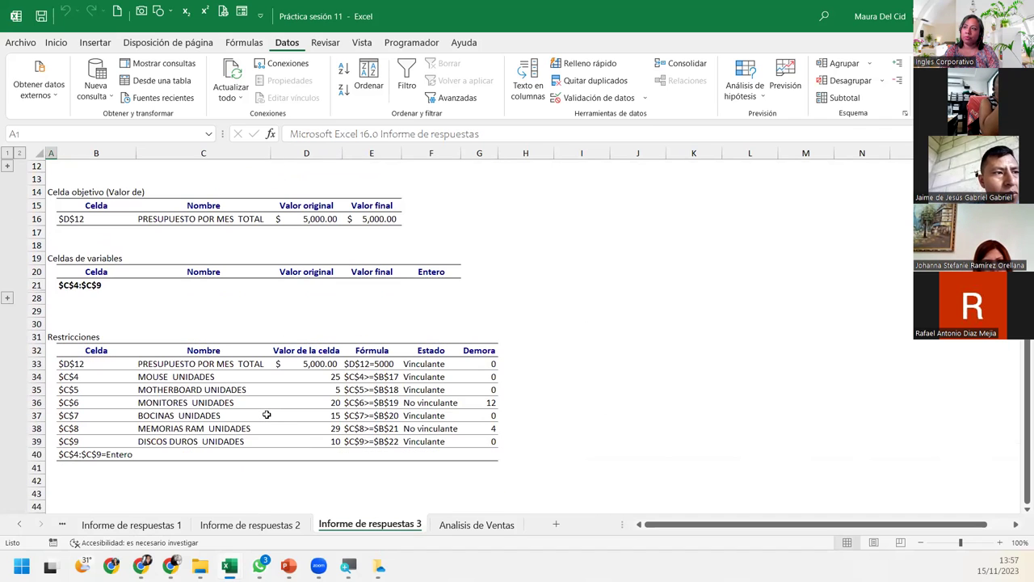
pyautogui.scroll(1, 267, 415)
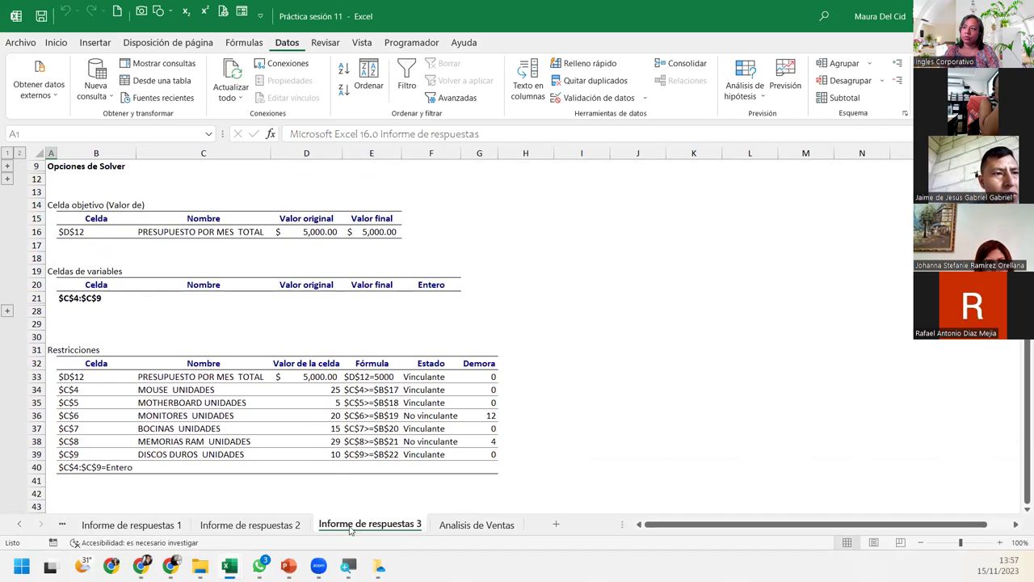
# Compare Informe de respuestas 1, 2 and 3, then return to Analisis de Ventas
pyautogui.click(251, 524)
pyautogui.click(122, 526)
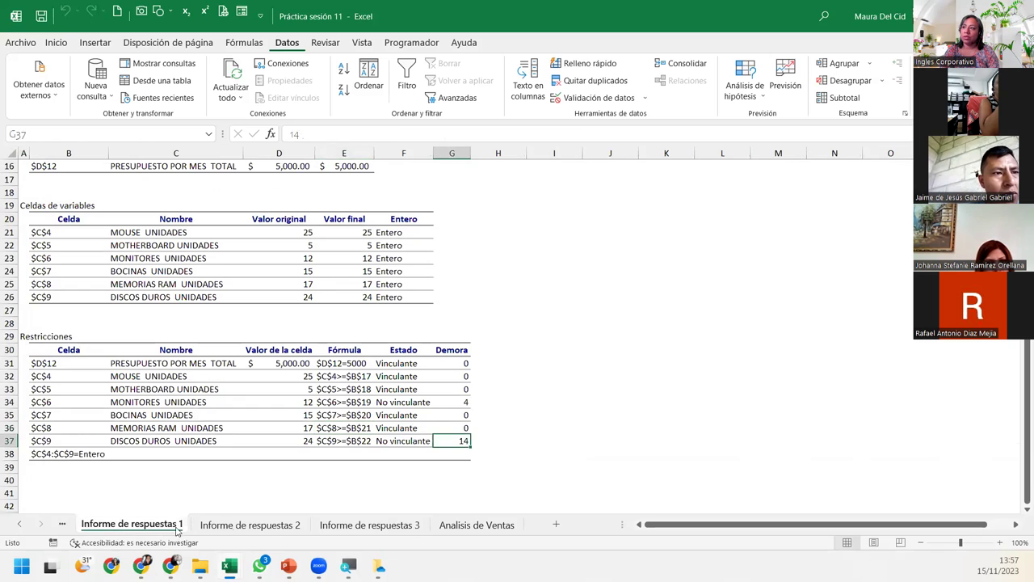
pyautogui.click(242, 524)
pyautogui.click(349, 525)
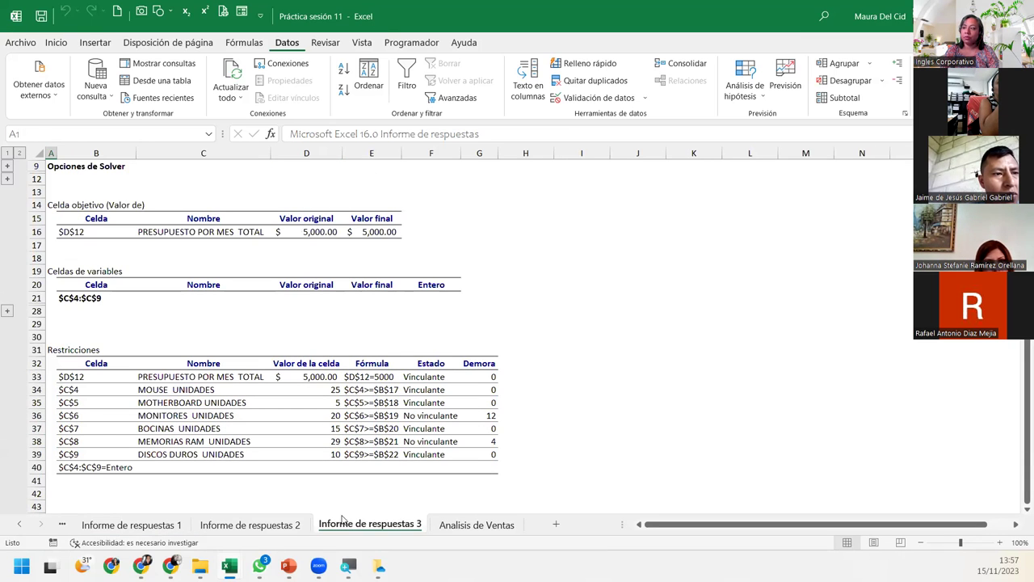
pyautogui.click(443, 525)
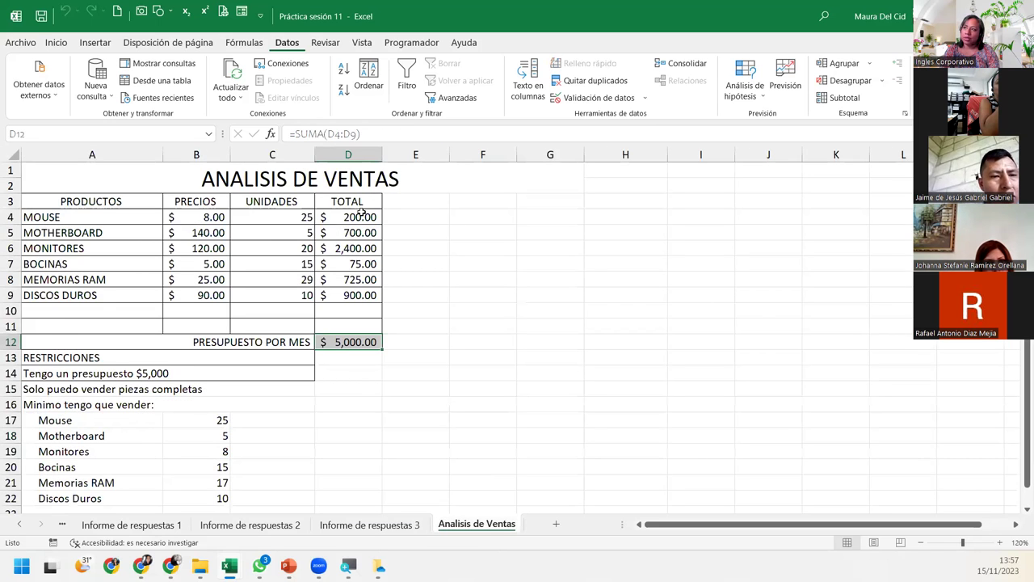
pyautogui.click(313, 218)
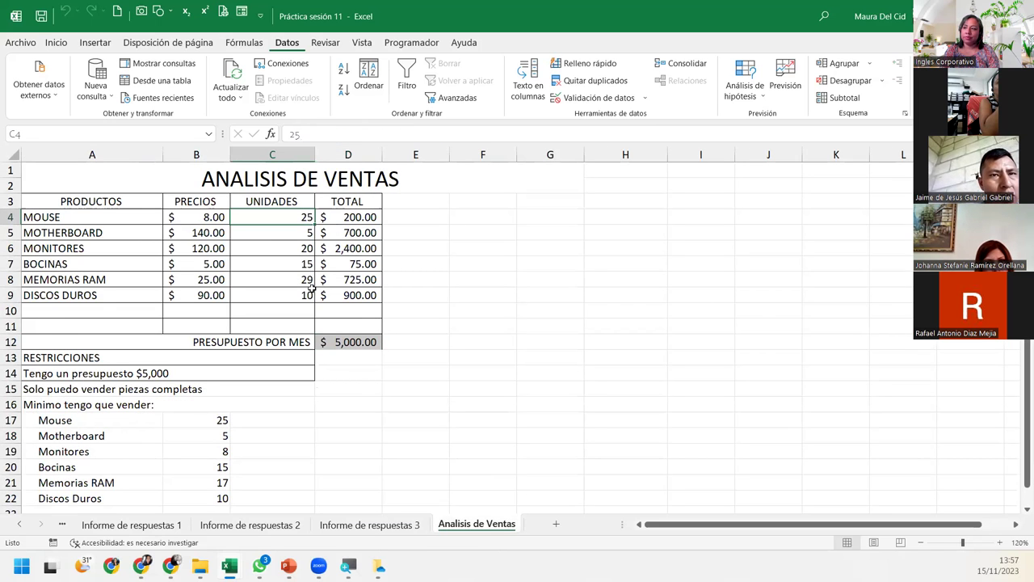
pyautogui.click(153, 527)
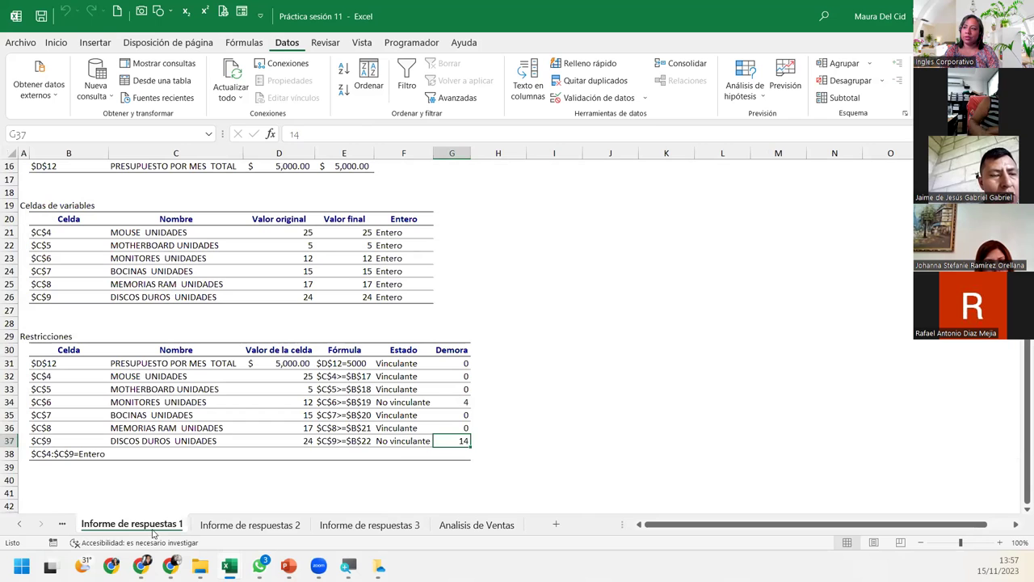
pyautogui.click(251, 525)
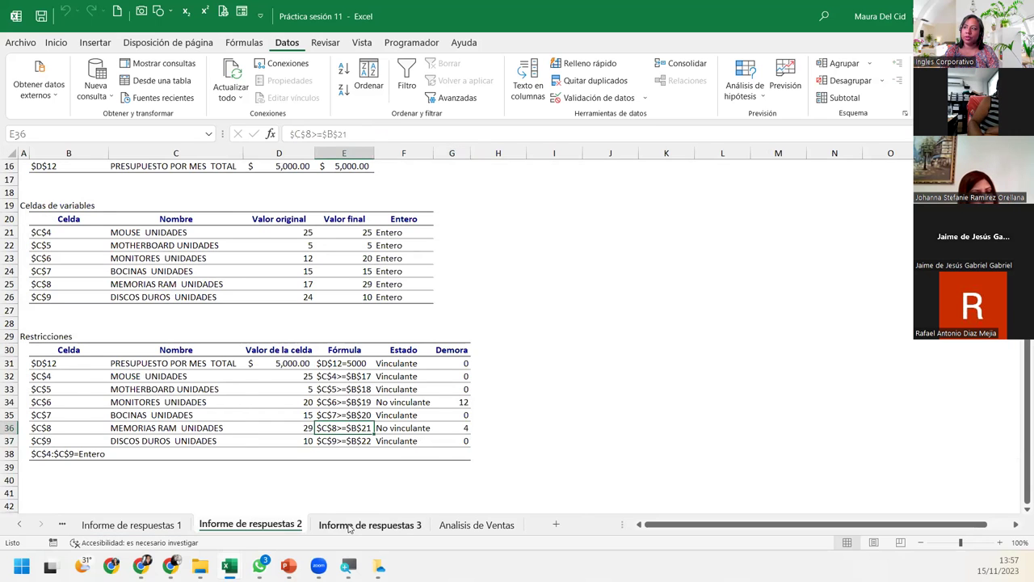
pyautogui.click(350, 526)
pyautogui.click(442, 416)
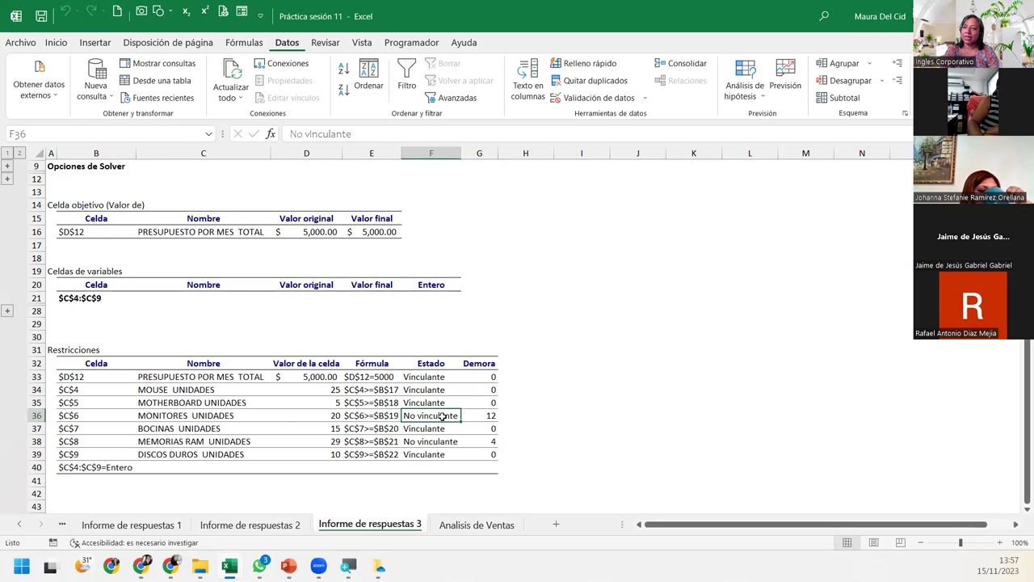
pyautogui.moveTo(328, 390); pyautogui.dragTo(325, 451)
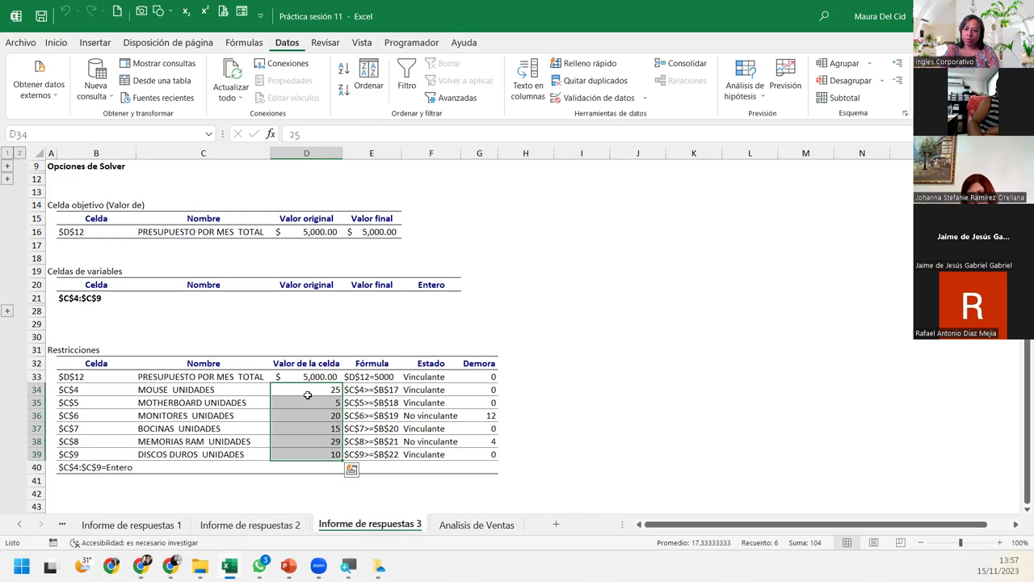
pyautogui.click(480, 413)
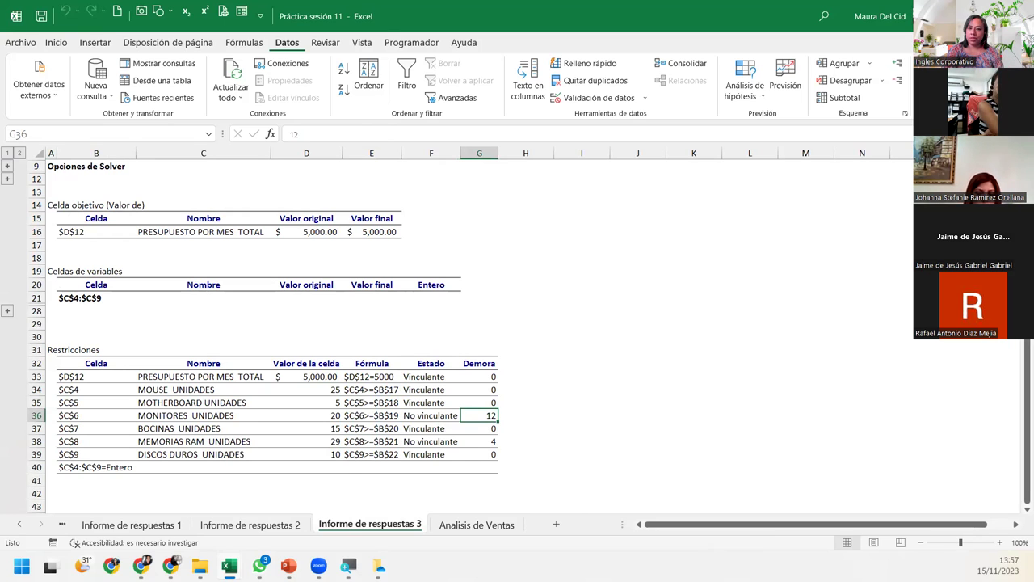
pyautogui.click(250, 302)
pyautogui.click(94, 297)
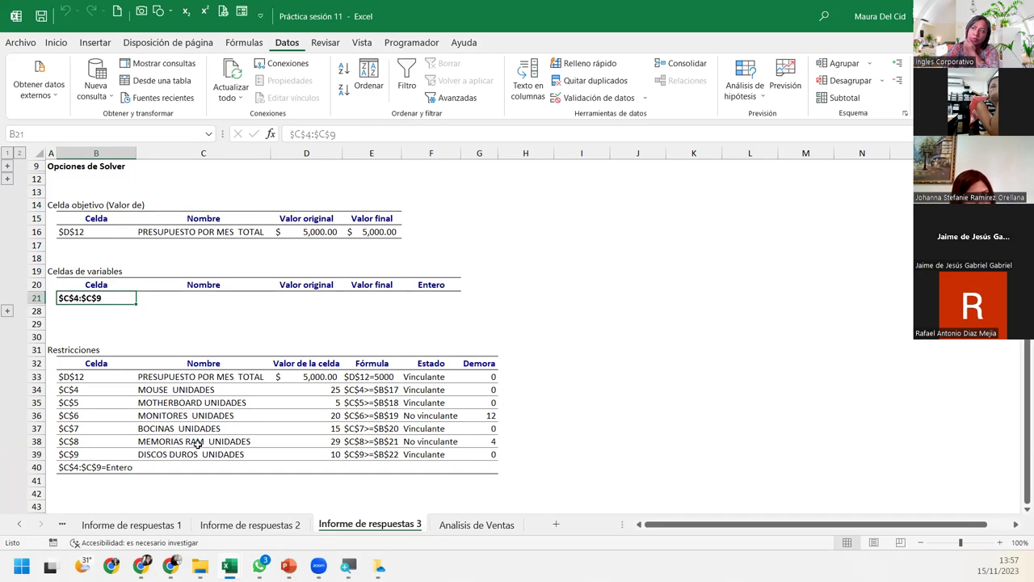
pyautogui.click(470, 525)
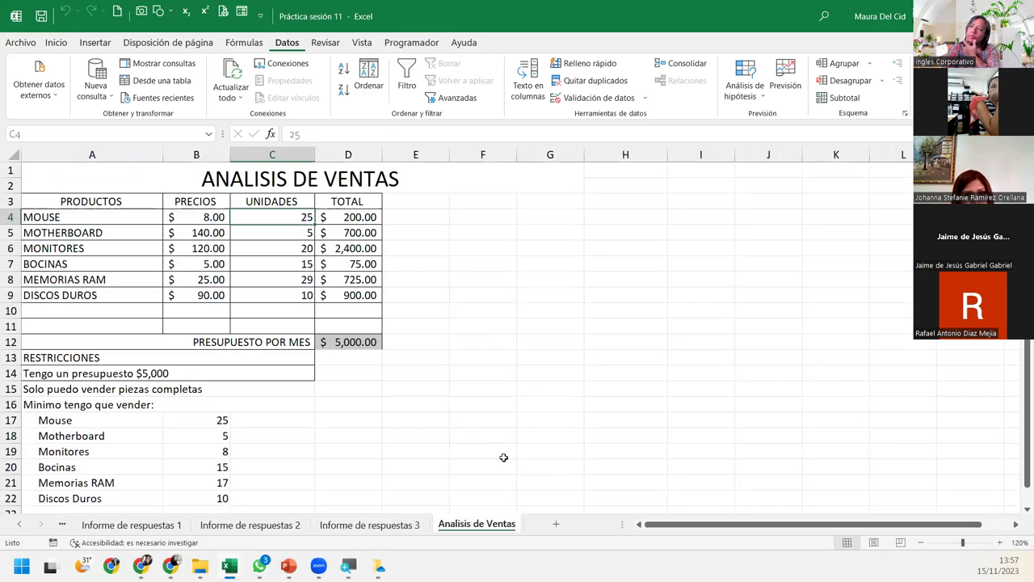
pyautogui.click(324, 344)
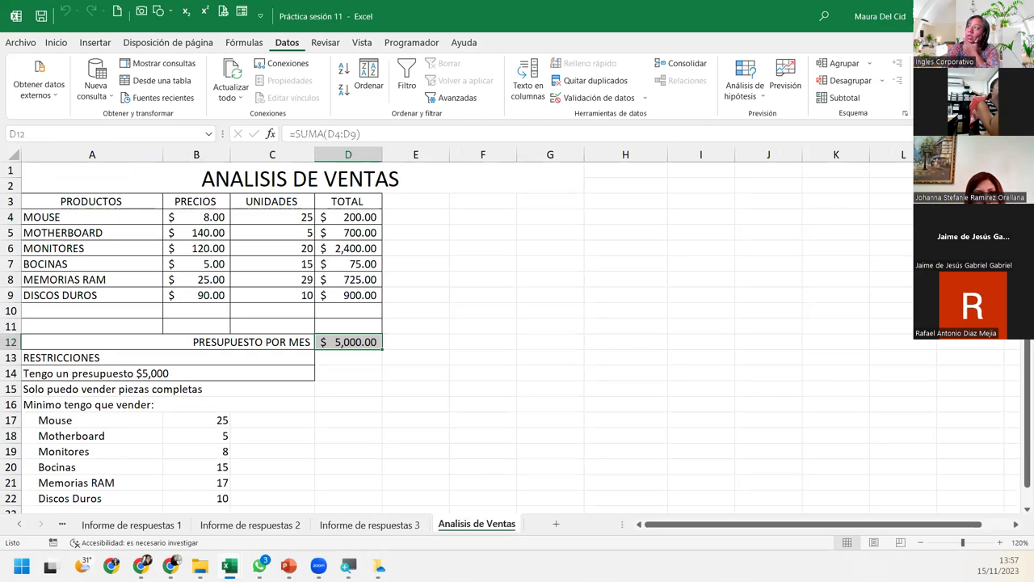
pyautogui.press('Return')
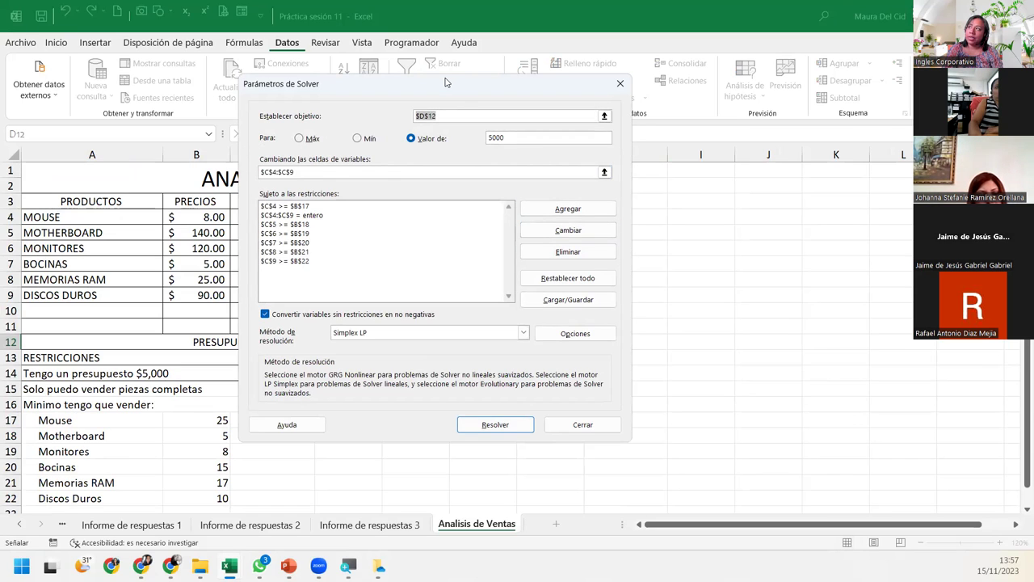
pyautogui.moveTo(445, 82); pyautogui.dragTo(639, 100)
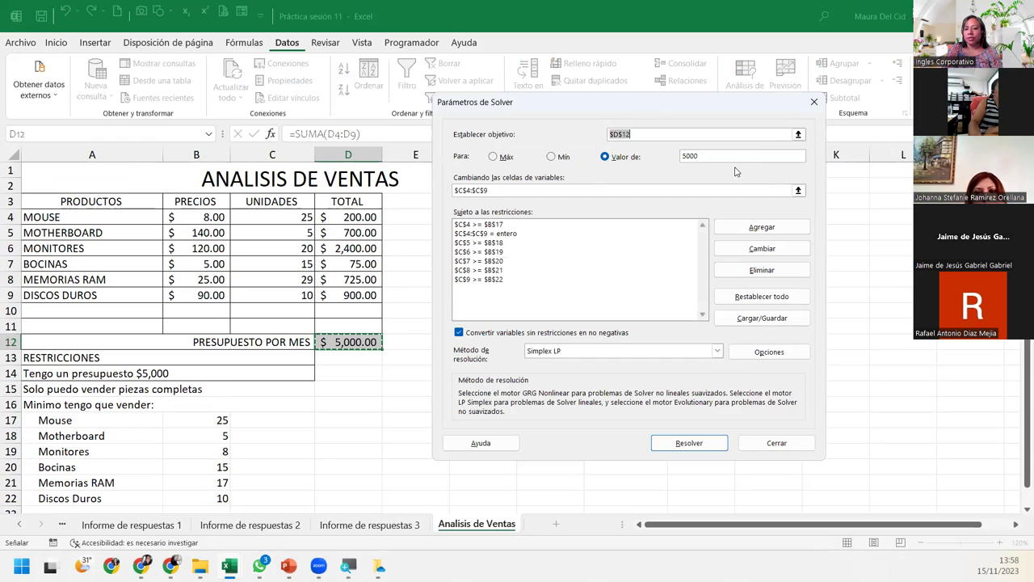
pyautogui.click(489, 252)
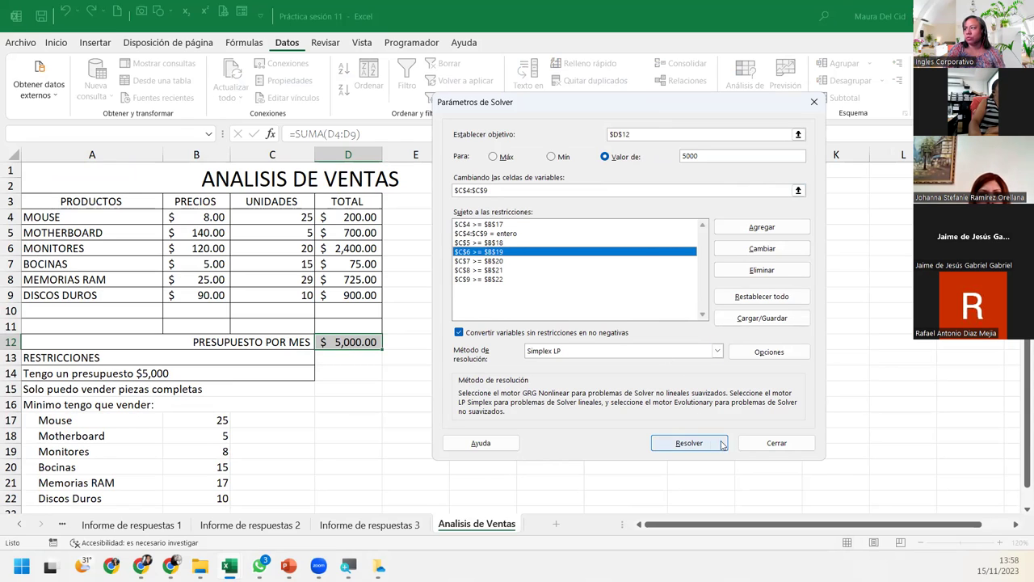
pyautogui.click(773, 440)
pyautogui.click(190, 482)
pyautogui.click(187, 468)
pyautogui.scroll(-2, 191, 461)
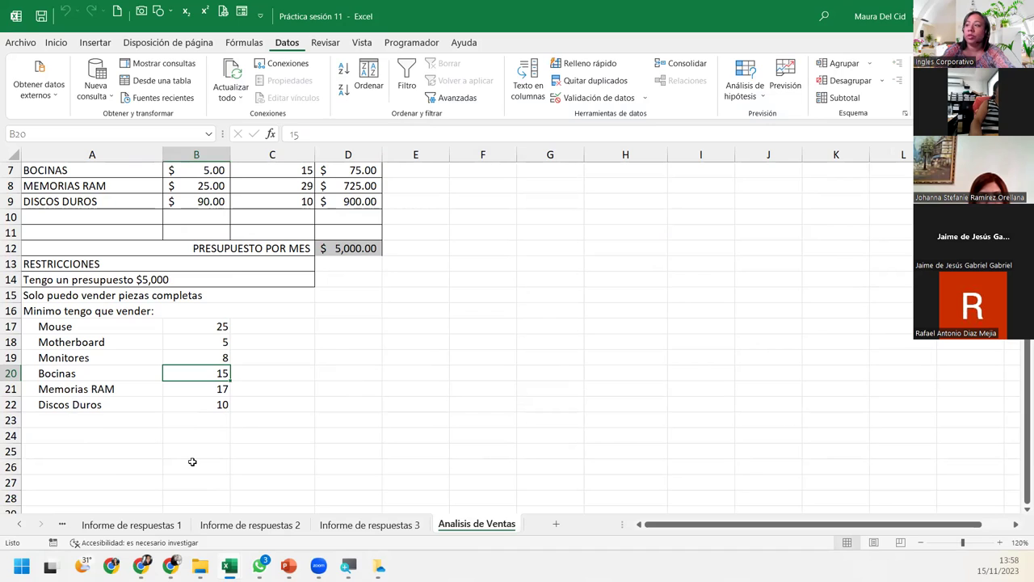
# Enter 10 as the Bocinas minimum in B20 and 20 as the Mouse minimum in B17
pyautogui.write('10')
pyautogui.press('Return')
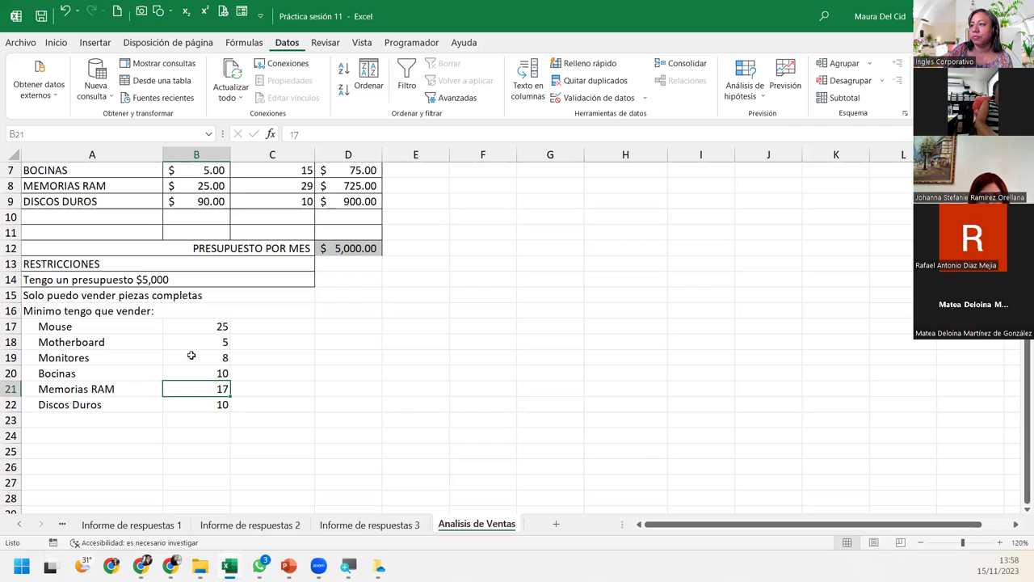
pyautogui.scroll(1, 191, 354)
pyautogui.click(193, 372)
pyautogui.moveTo(289, 565)
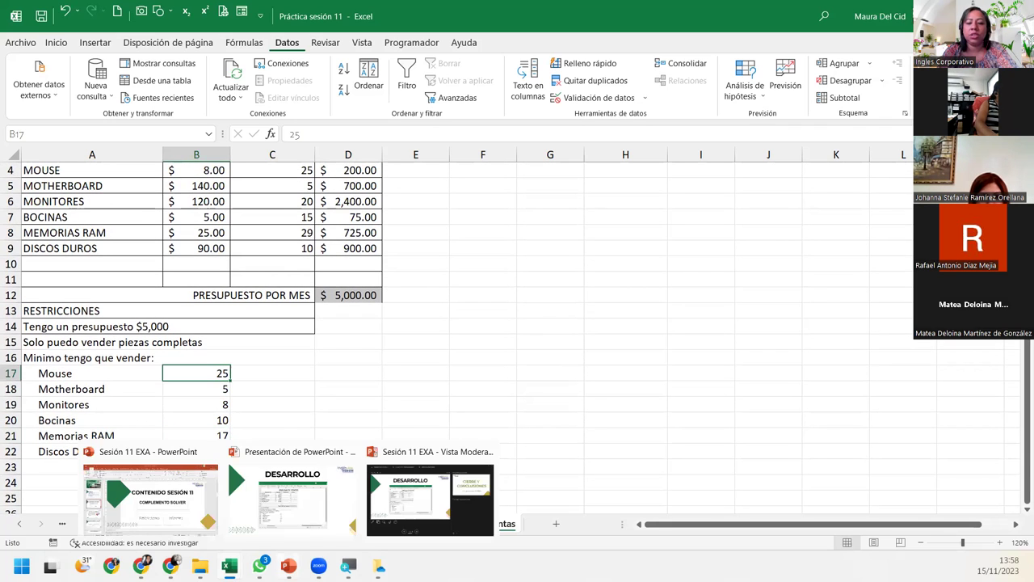
pyautogui.write('20')
pyautogui.press('Return')
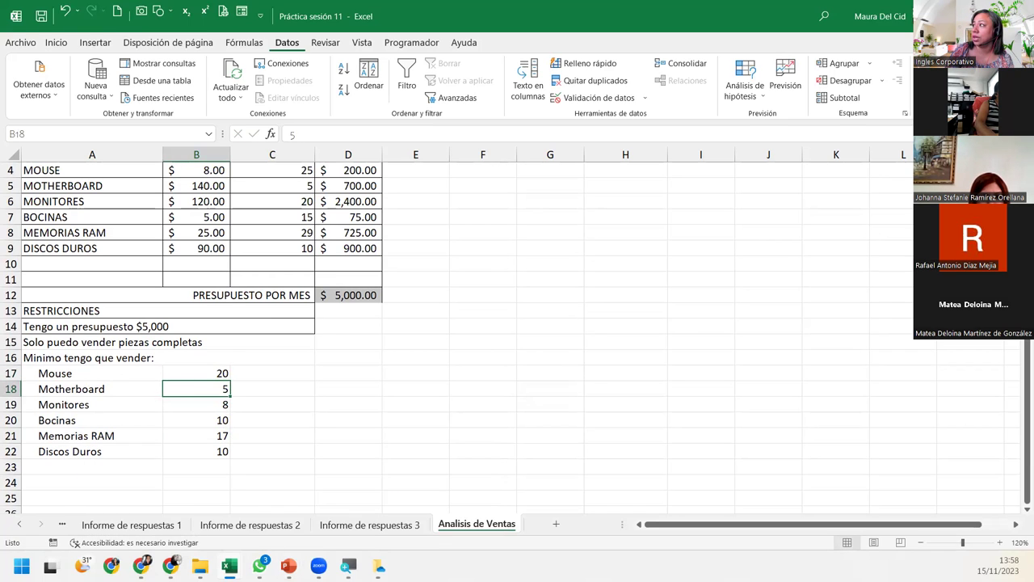
pyautogui.click(361, 292)
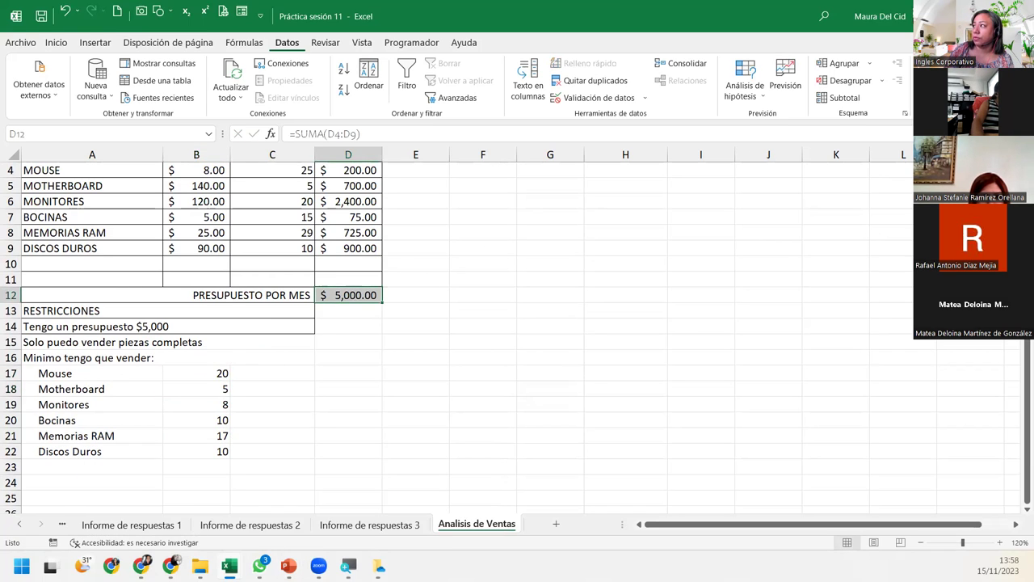
# Run Solver with the lowered minimums, keeping the solution and returning to its parameters
pyautogui.click(931, 81)
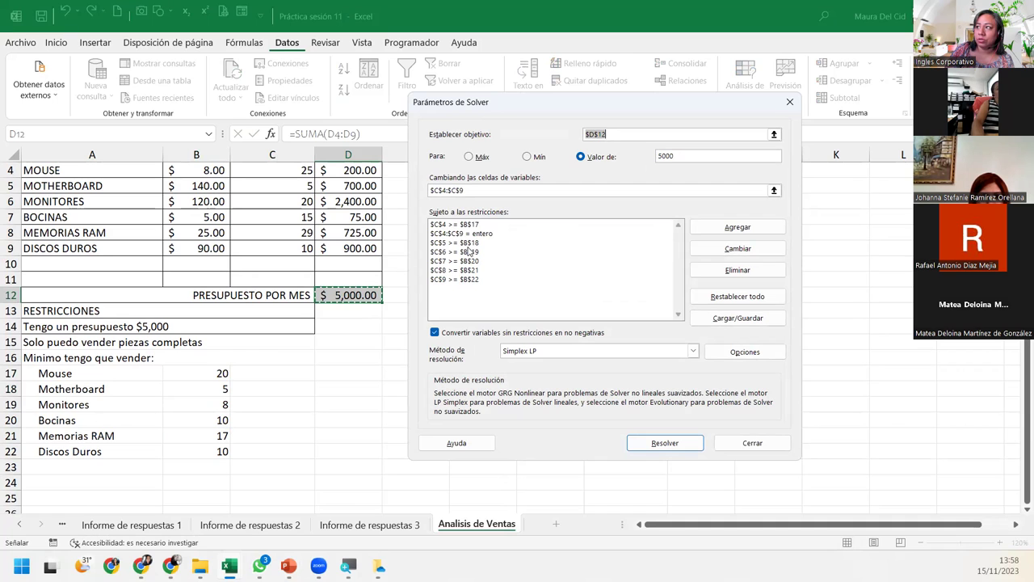
pyautogui.click(673, 442)
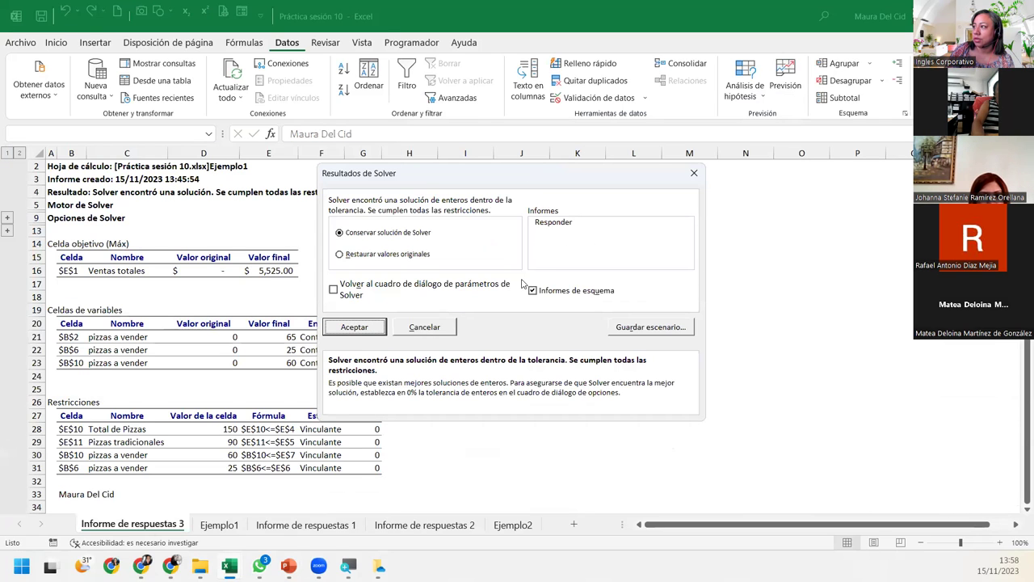
pyautogui.click(534, 291)
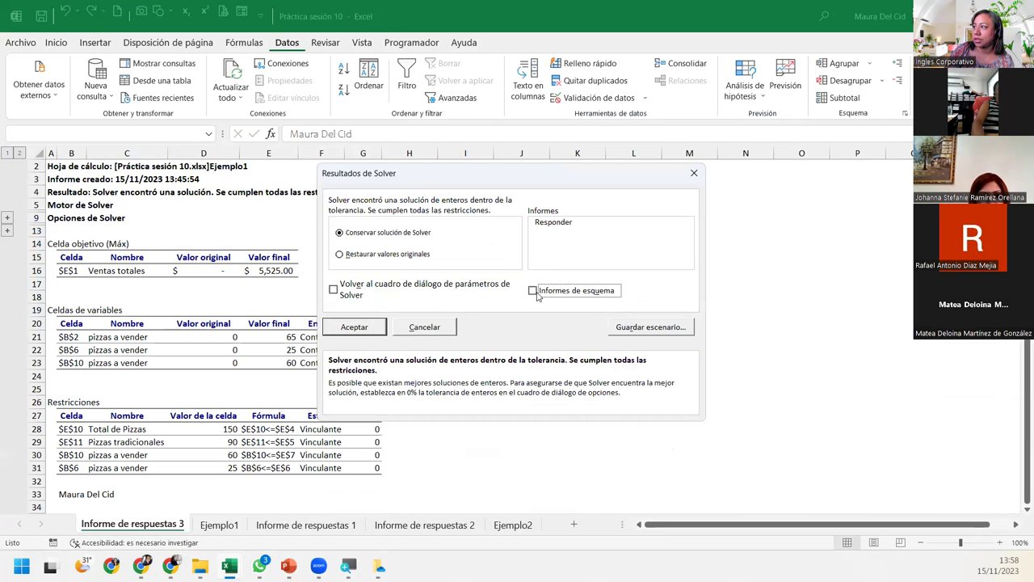
pyautogui.click(333, 290)
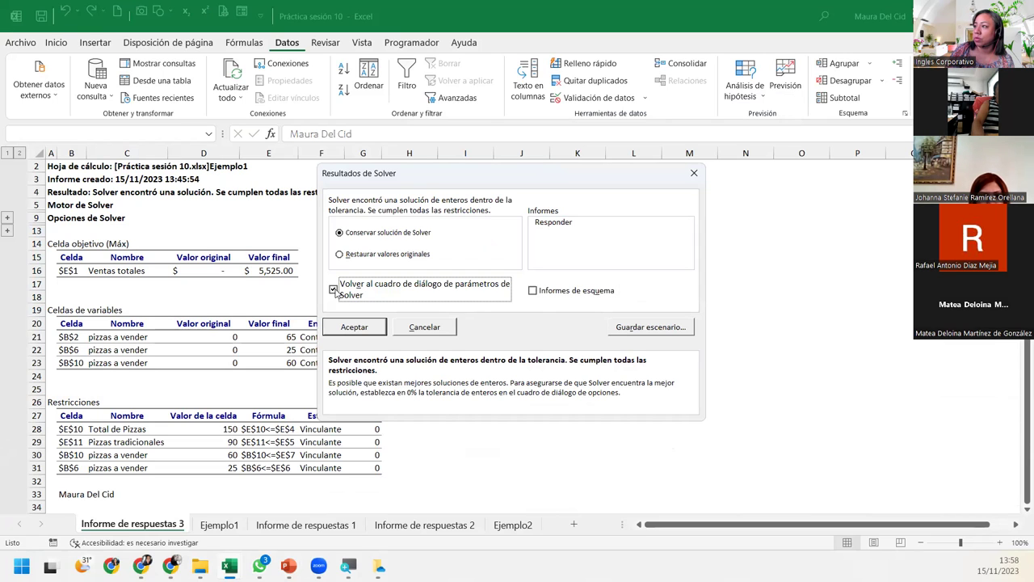
pyautogui.click(352, 327)
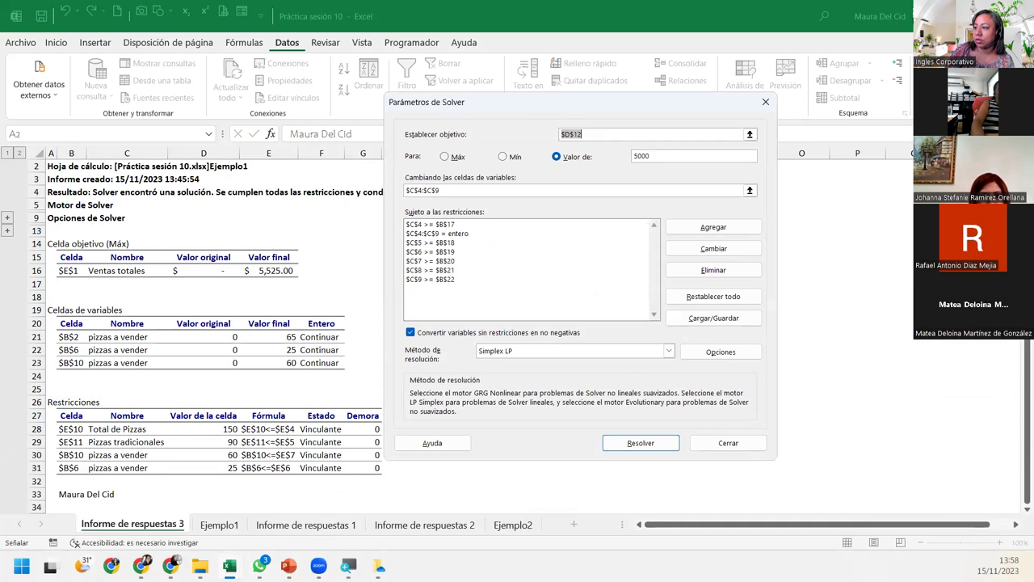
pyautogui.moveTo(230, 566)
pyautogui.click(272, 508)
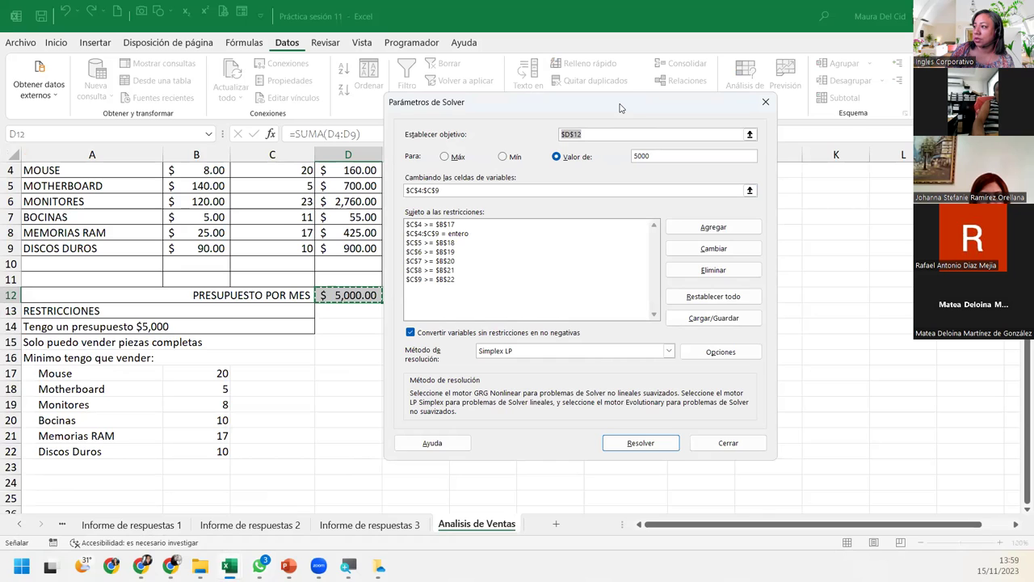
# Re-solve and keep the solution with a Responder answer report, creating Informe de respuestas 4
pyautogui.moveTo(619, 107); pyautogui.dragTo(686, 105)
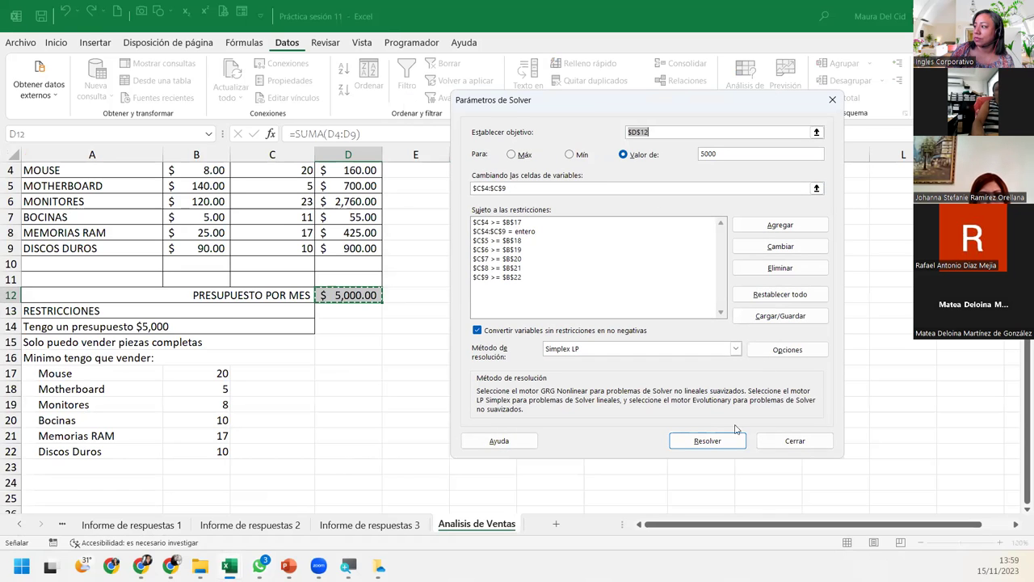
pyautogui.scroll(1, 299, 233)
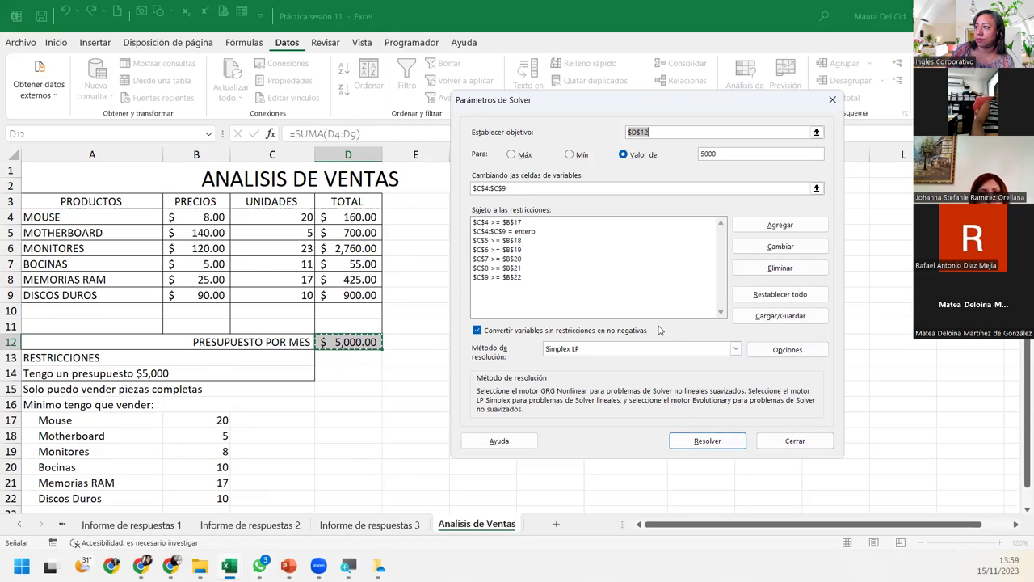
pyautogui.click(701, 444)
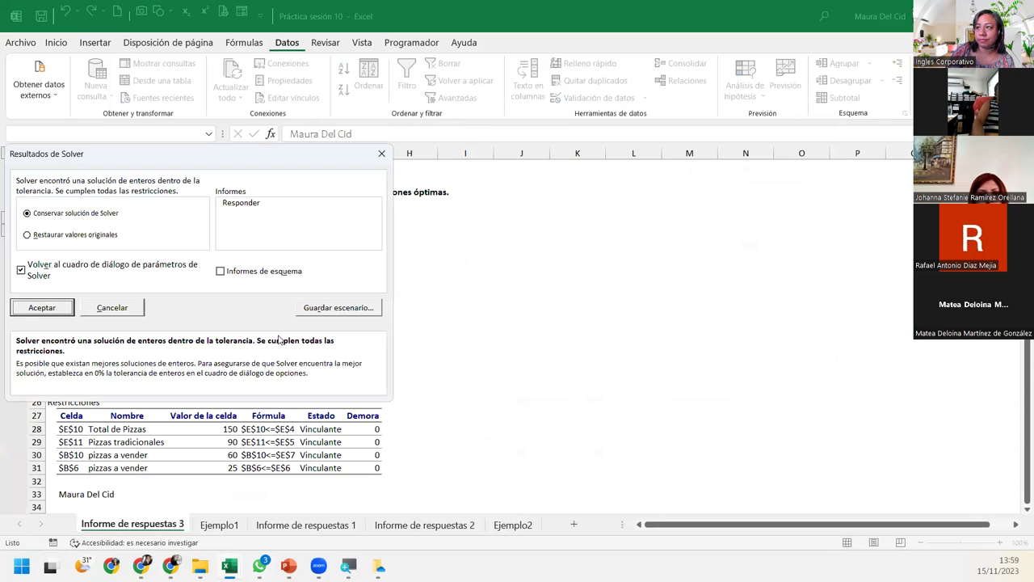
pyautogui.moveTo(238, 167); pyautogui.dragTo(549, 159)
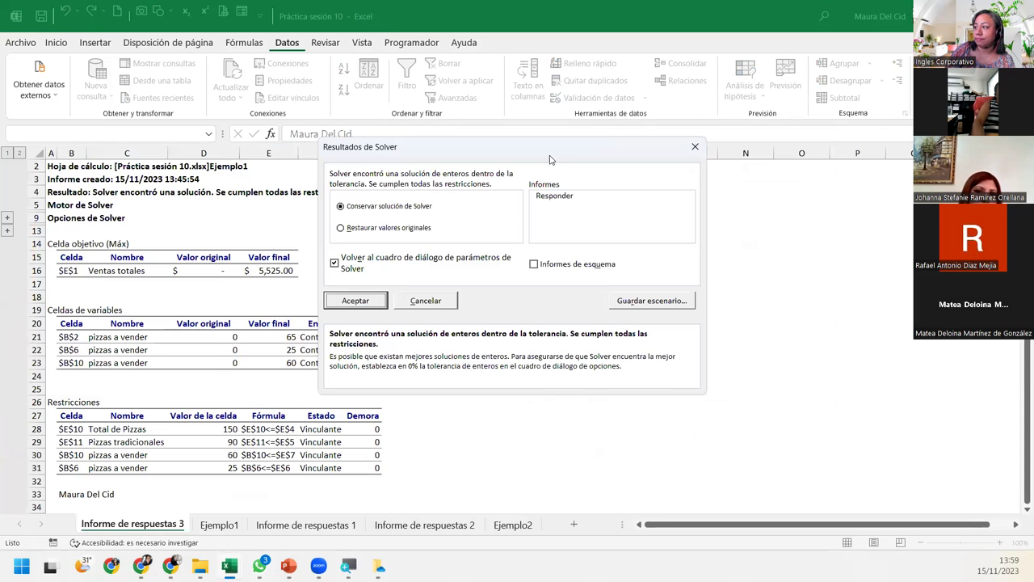
pyautogui.click(539, 196)
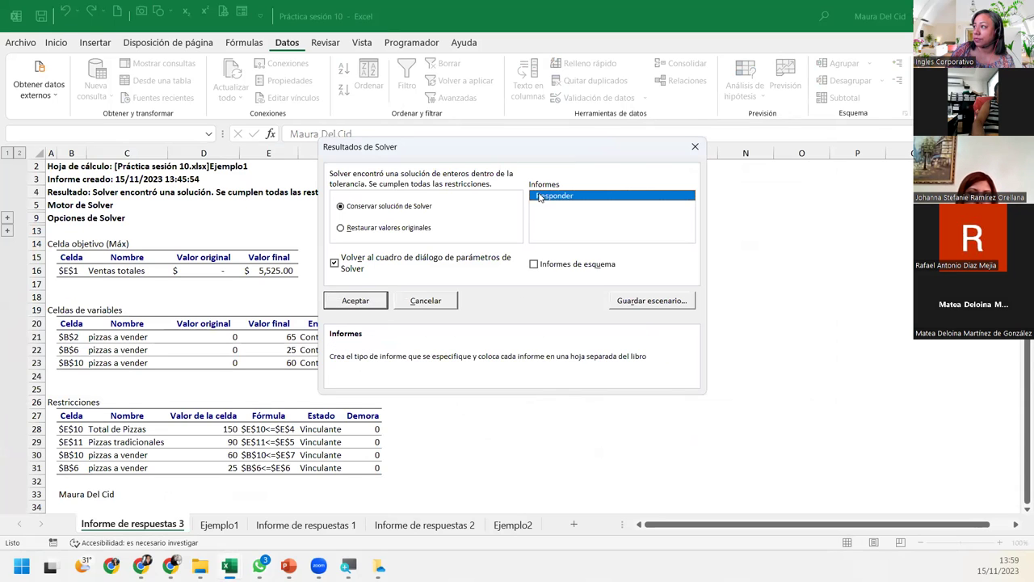
pyautogui.click(343, 301)
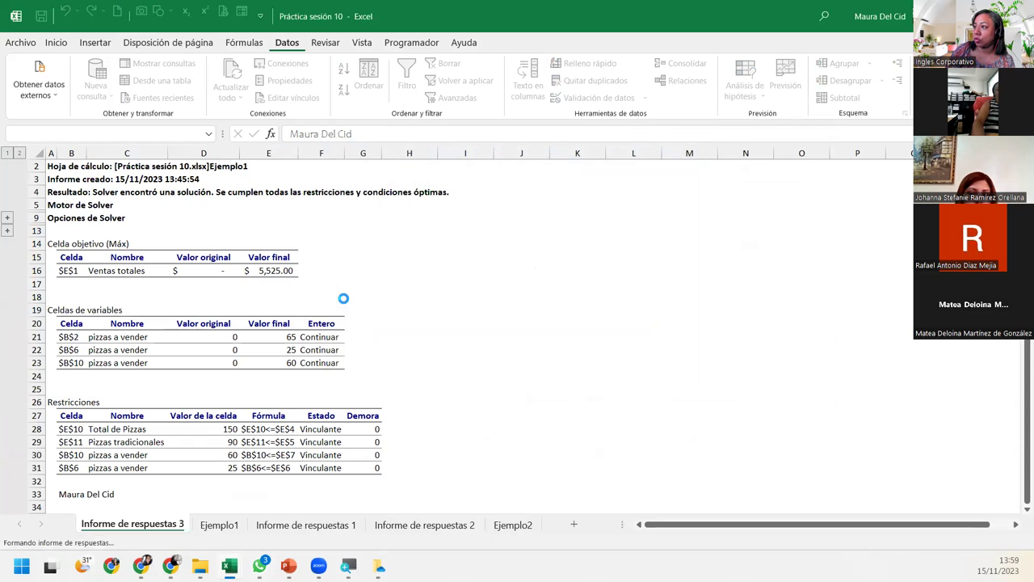
pyautogui.click(770, 440)
pyautogui.click(71, 493)
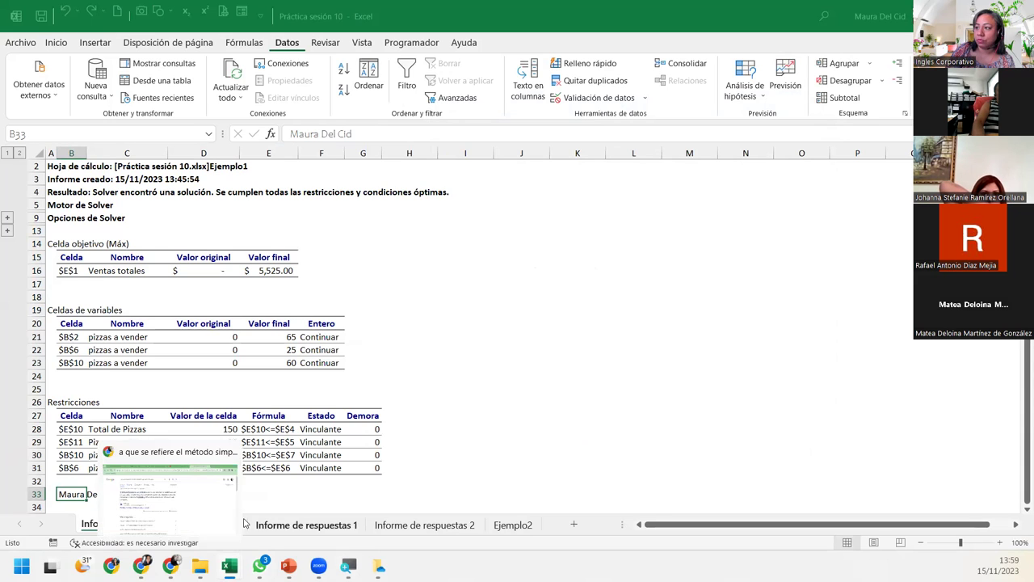
pyautogui.moveTo(230, 565)
pyautogui.click(258, 516)
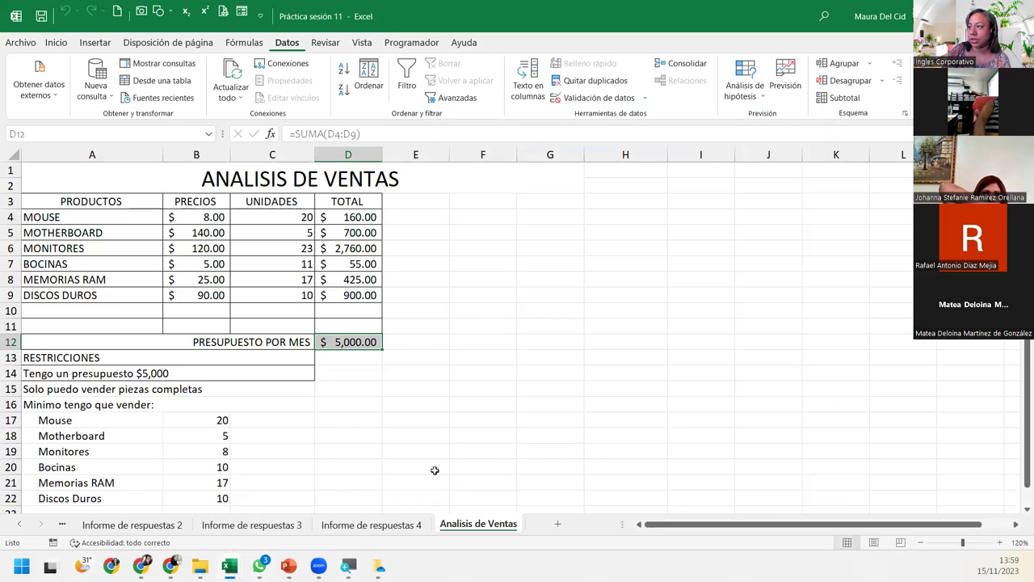
# Check Informe de respuestas 4 units: Memorias RAM 17, Mouse 20, Monitores 23, Bocinas 11
pyautogui.click(371, 524)
pyautogui.scroll(-1, 377, 430)
pyautogui.scroll(-4, 377, 430)
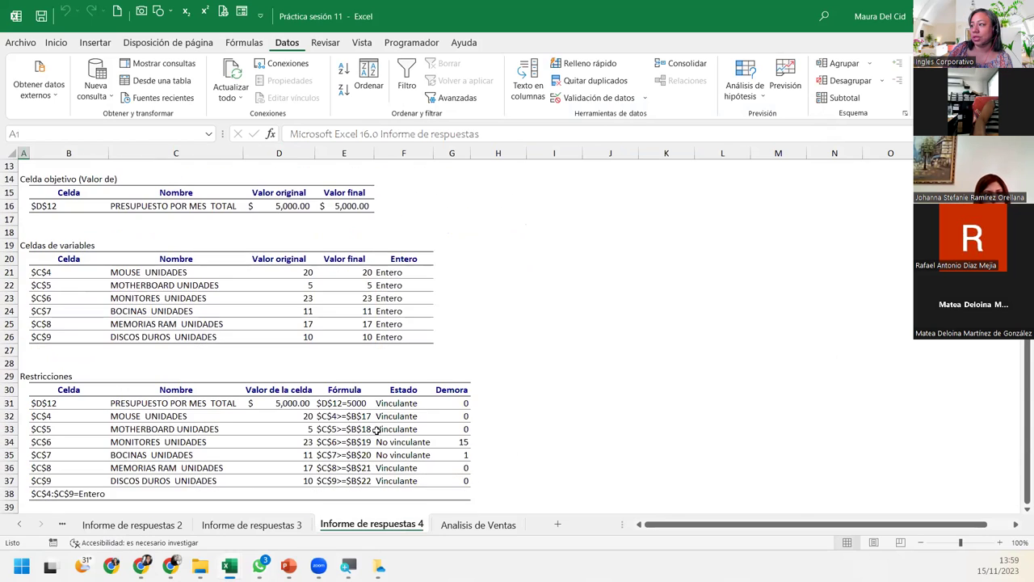
pyautogui.scroll(-2, 376, 431)
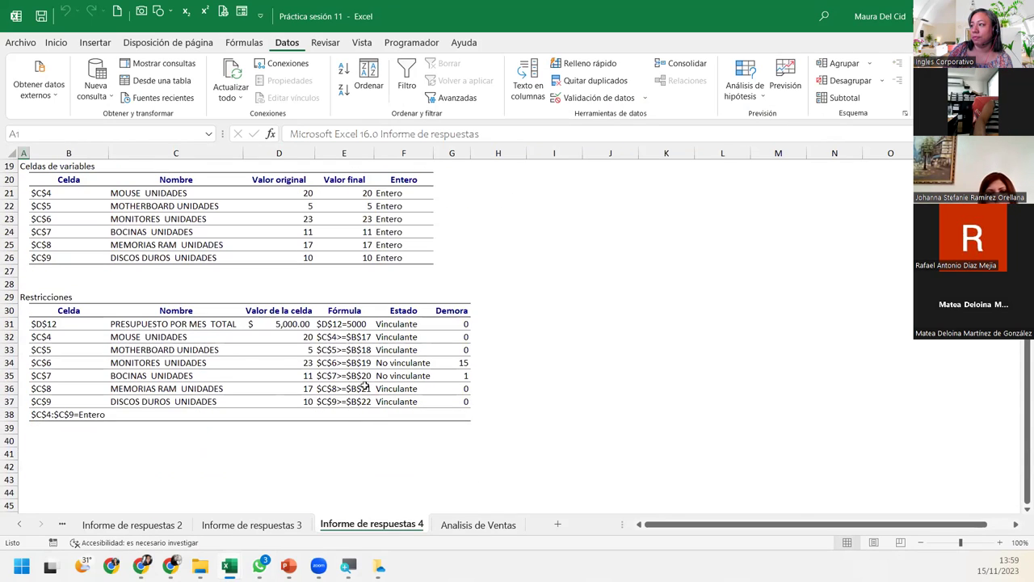
pyautogui.click(260, 391)
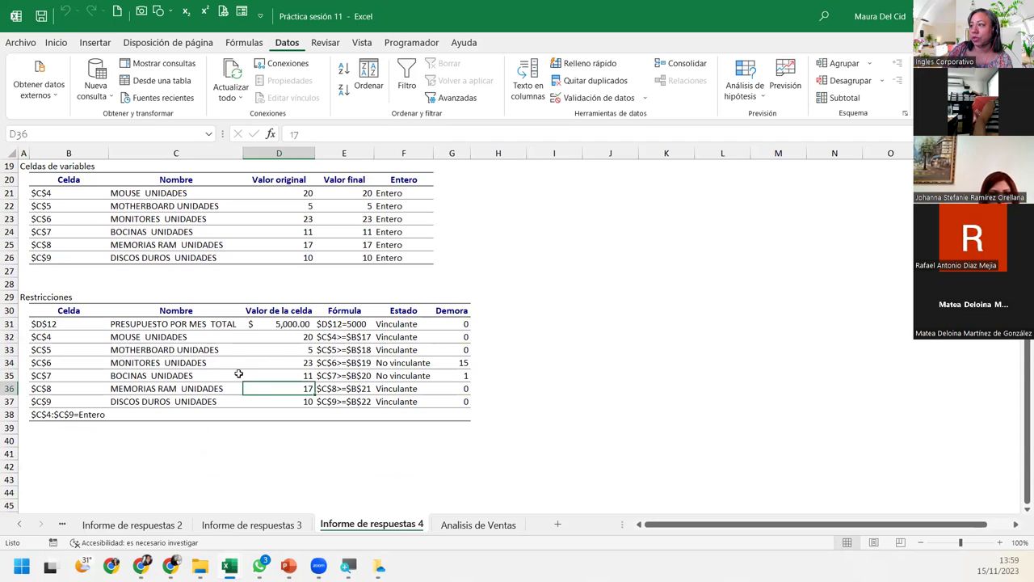
pyautogui.click(269, 339)
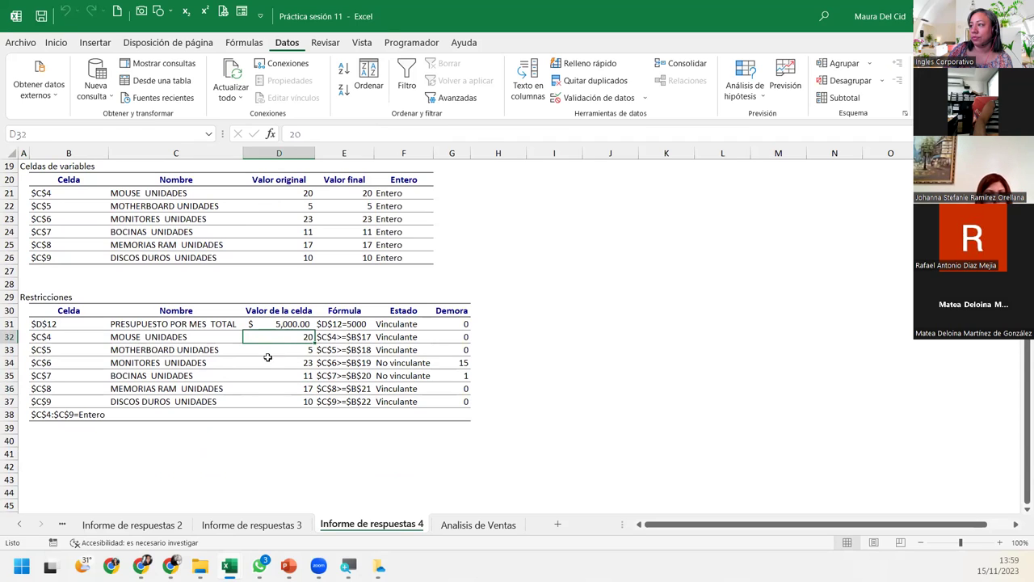
pyautogui.click(268, 364)
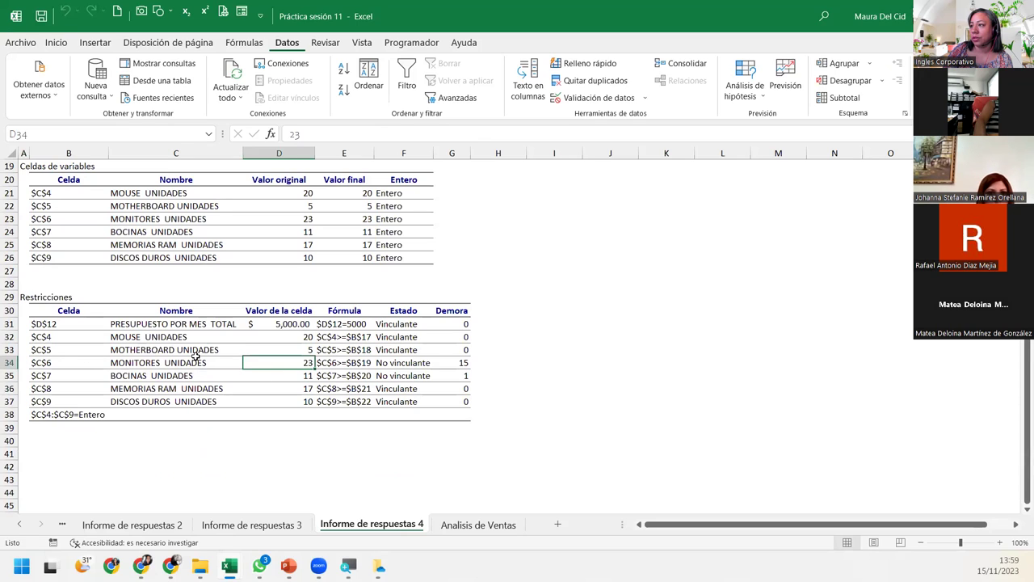
pyautogui.click(250, 377)
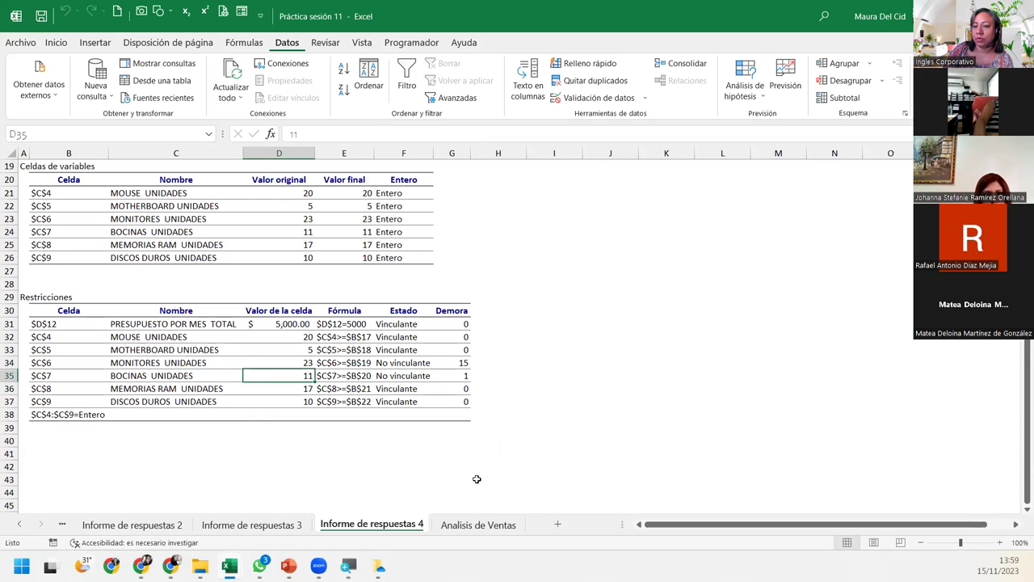
# Compare against reports 2 and 3, then inspect D6 and the UNIDADES column on Analisis de Ventas
pyautogui.click(223, 525)
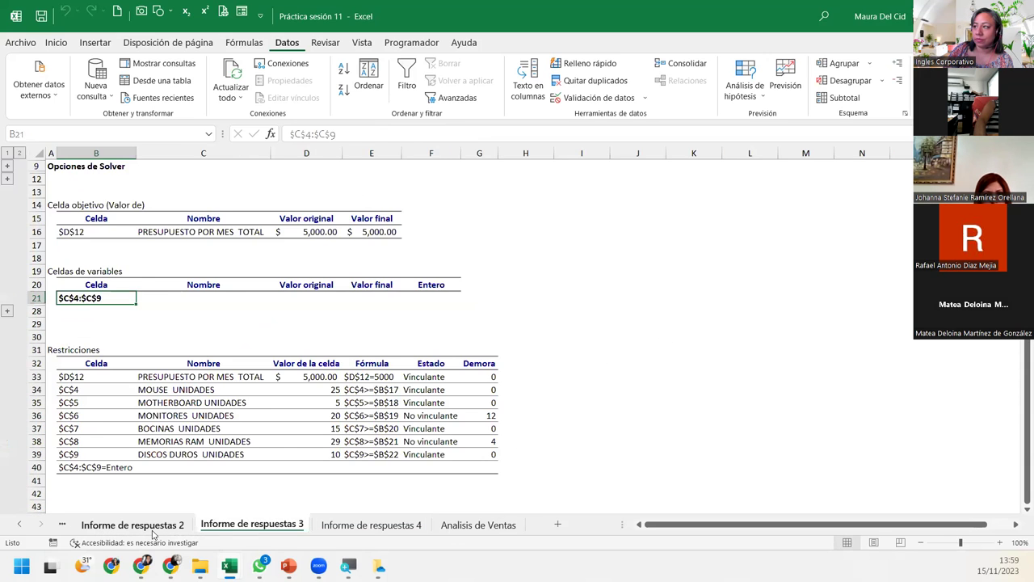
pyautogui.click(172, 525)
pyautogui.click(252, 525)
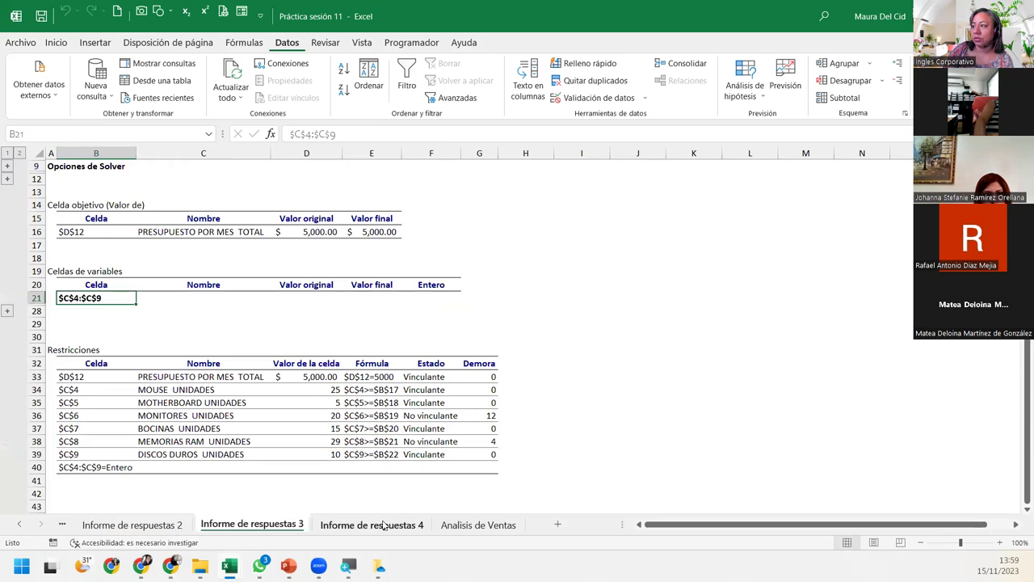
pyautogui.click(371, 525)
pyautogui.click(466, 530)
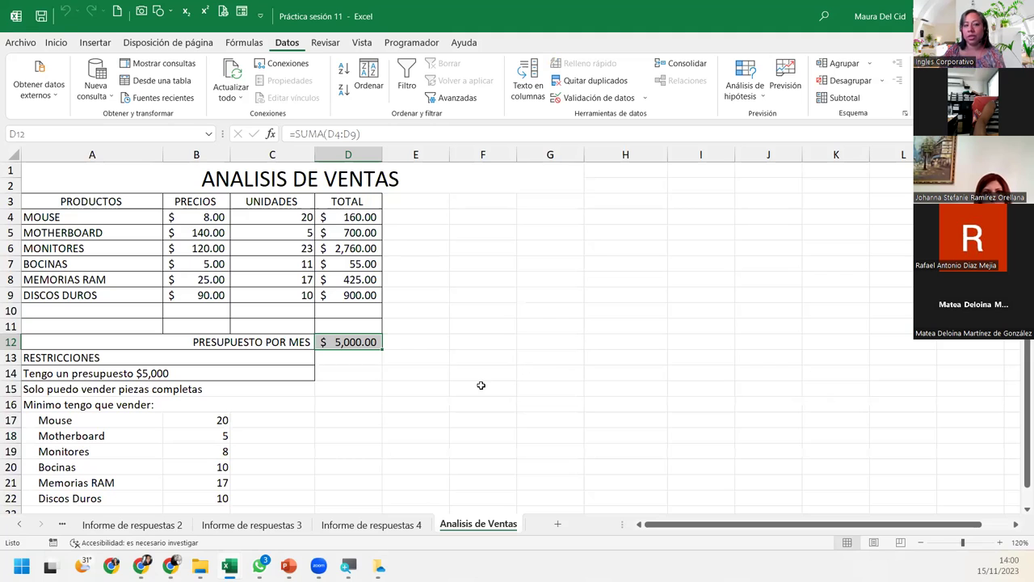
pyautogui.click(322, 249)
pyautogui.moveTo(307, 250); pyautogui.dragTo(282, 244)
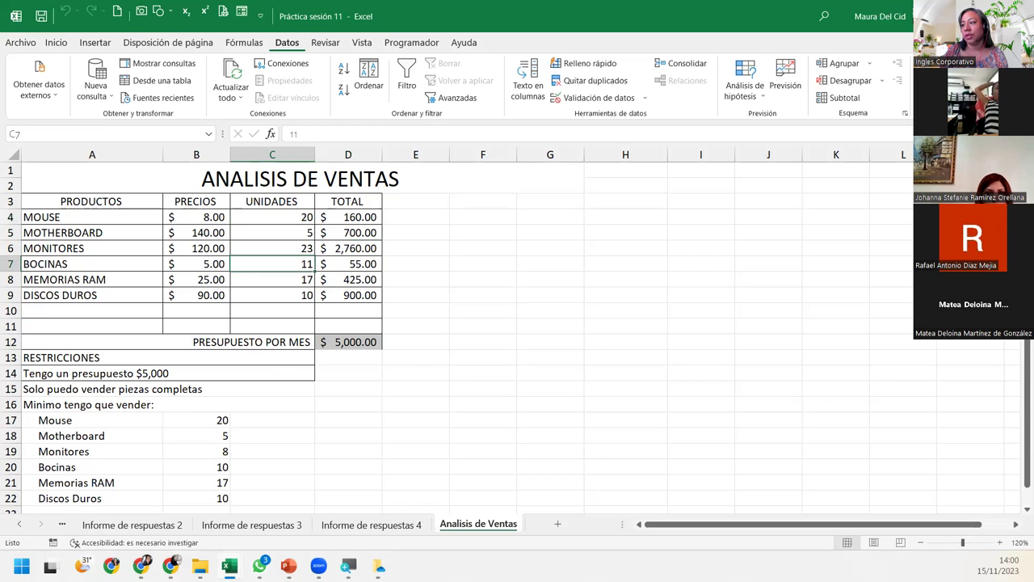
# Open Práctica sesión 10's Ejemplo2 sheet and walk through its Cantidad quantities and Total Gastos formula
pyautogui.moveTo(229, 566)
pyautogui.click(392, 497)
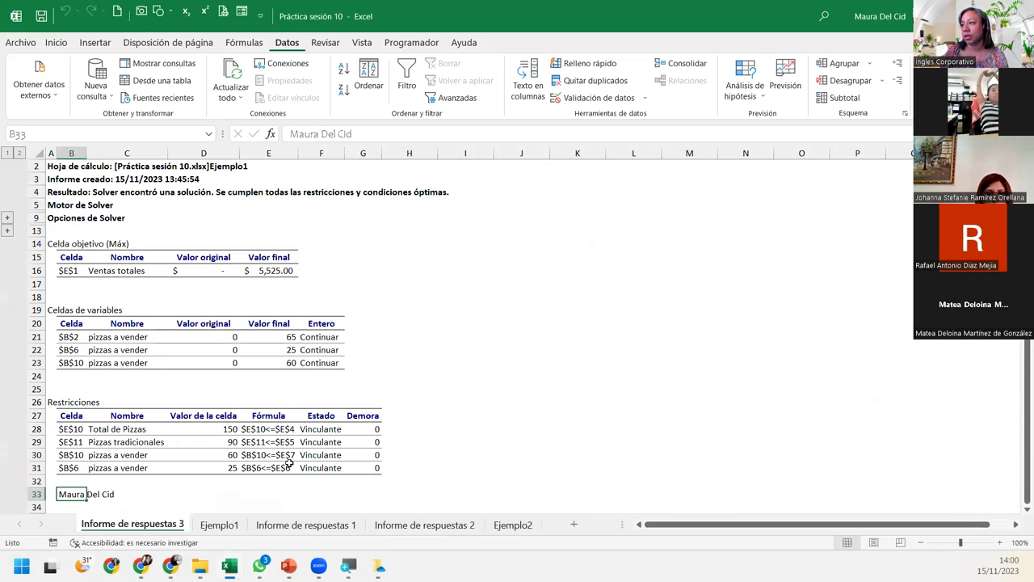
pyautogui.click(513, 525)
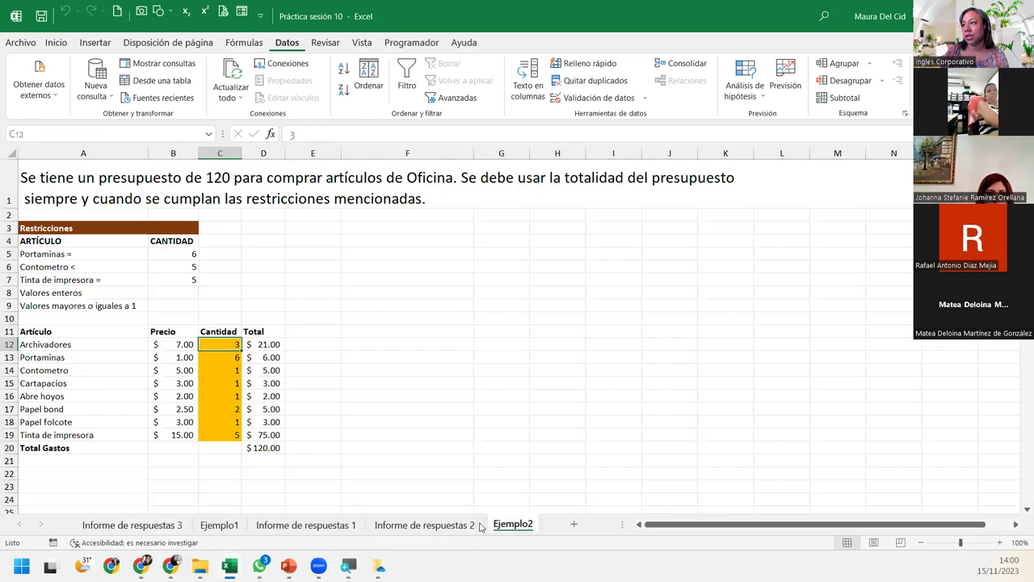
pyautogui.click(220, 358)
pyautogui.click(218, 370)
pyautogui.click(216, 385)
pyautogui.click(216, 396)
pyautogui.click(215, 422)
pyautogui.click(215, 433)
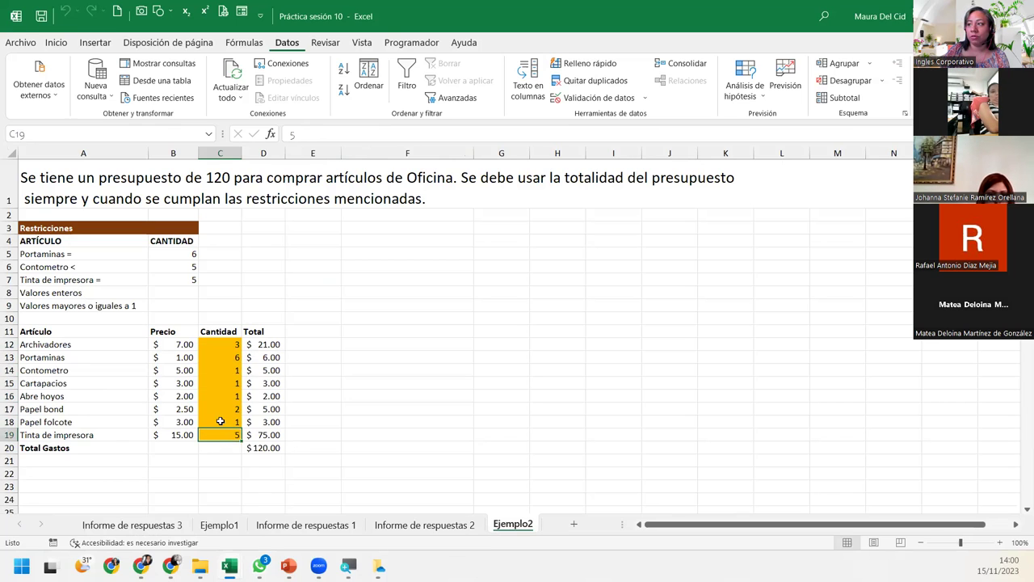
pyautogui.click(268, 446)
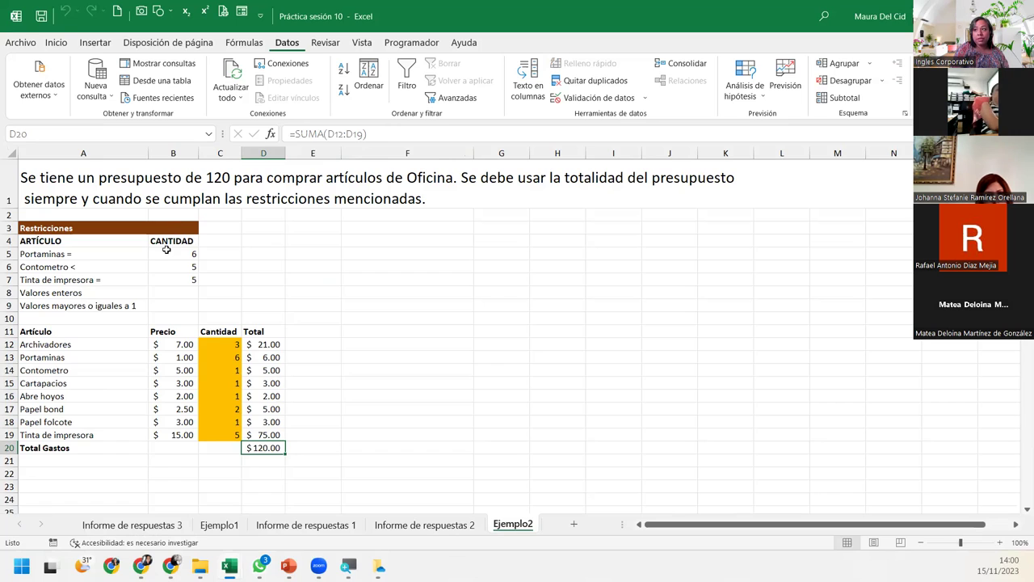
# Highlight the B5:B7 restrictions, including the whole-numbers and at-least-1 rules
pyautogui.moveTo(168, 253); pyautogui.dragTo(167, 282)
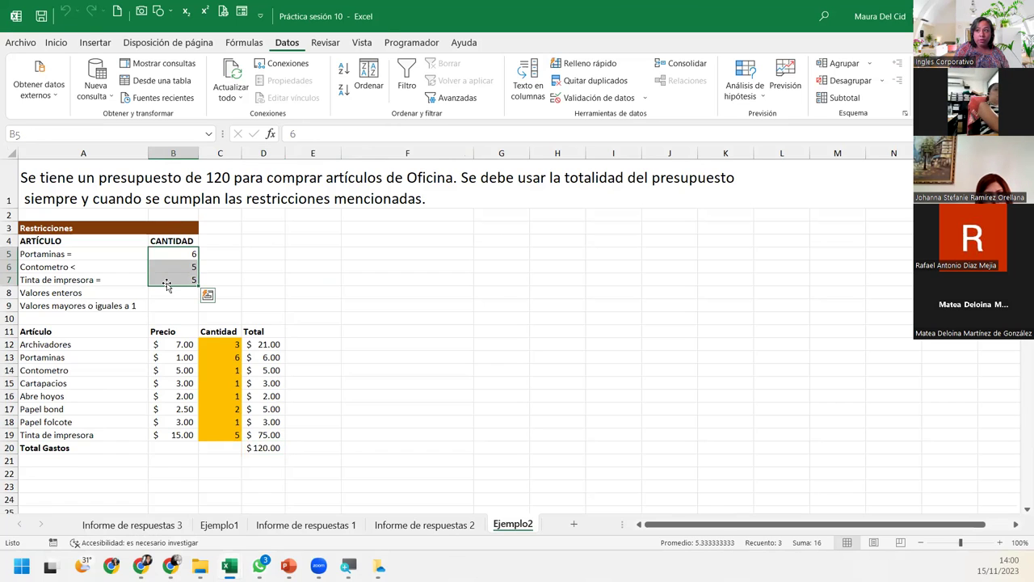
pyautogui.click(173, 291)
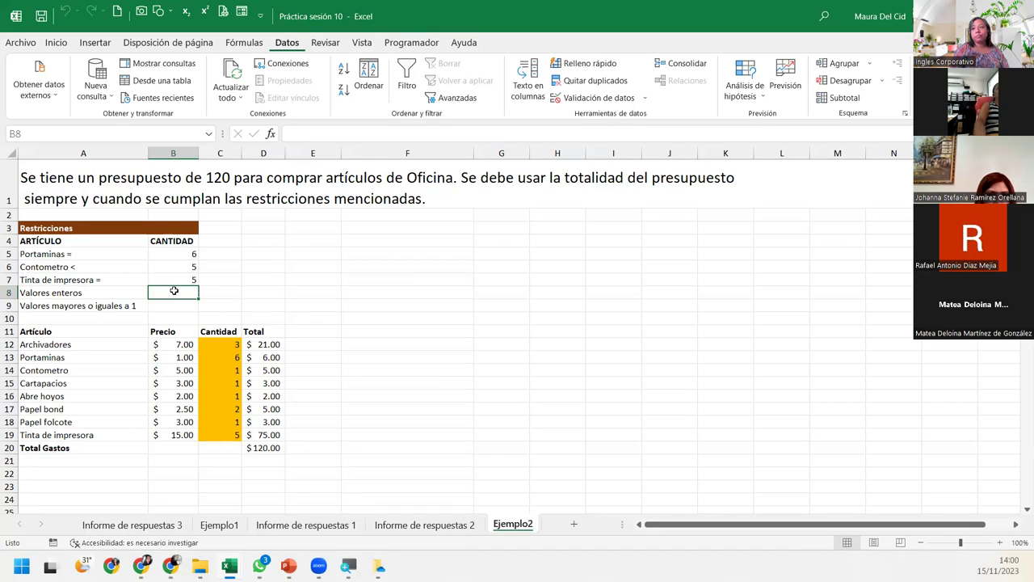
pyautogui.click(172, 303)
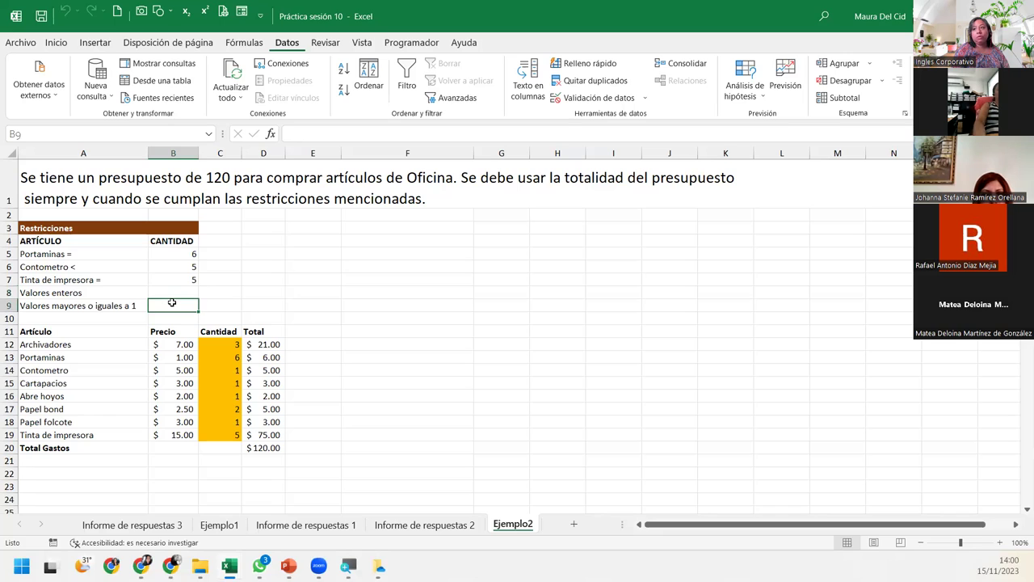